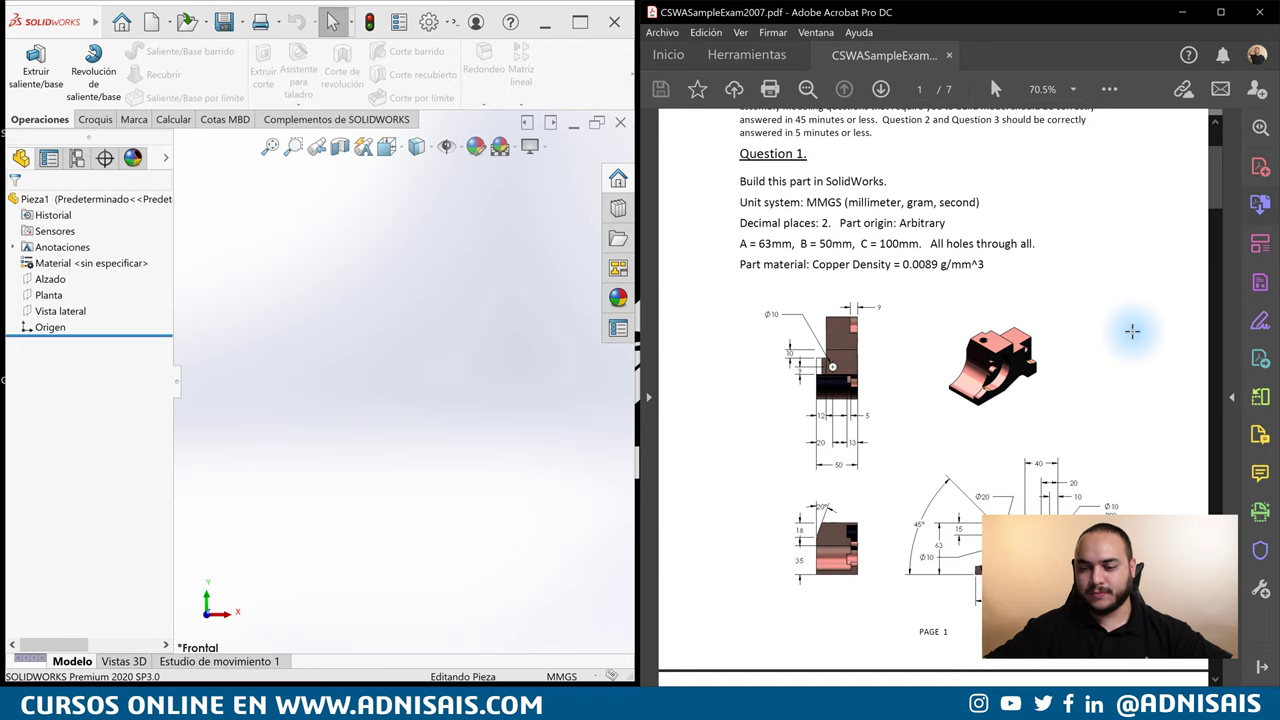
Scroll the exam PDF down to page 2's dimensioned isometric drawing of the Question 1 part.
{"action": "scroll", "coordinate": [1130, 238], "scroll_direction": "up", "scroll_amount": 2}
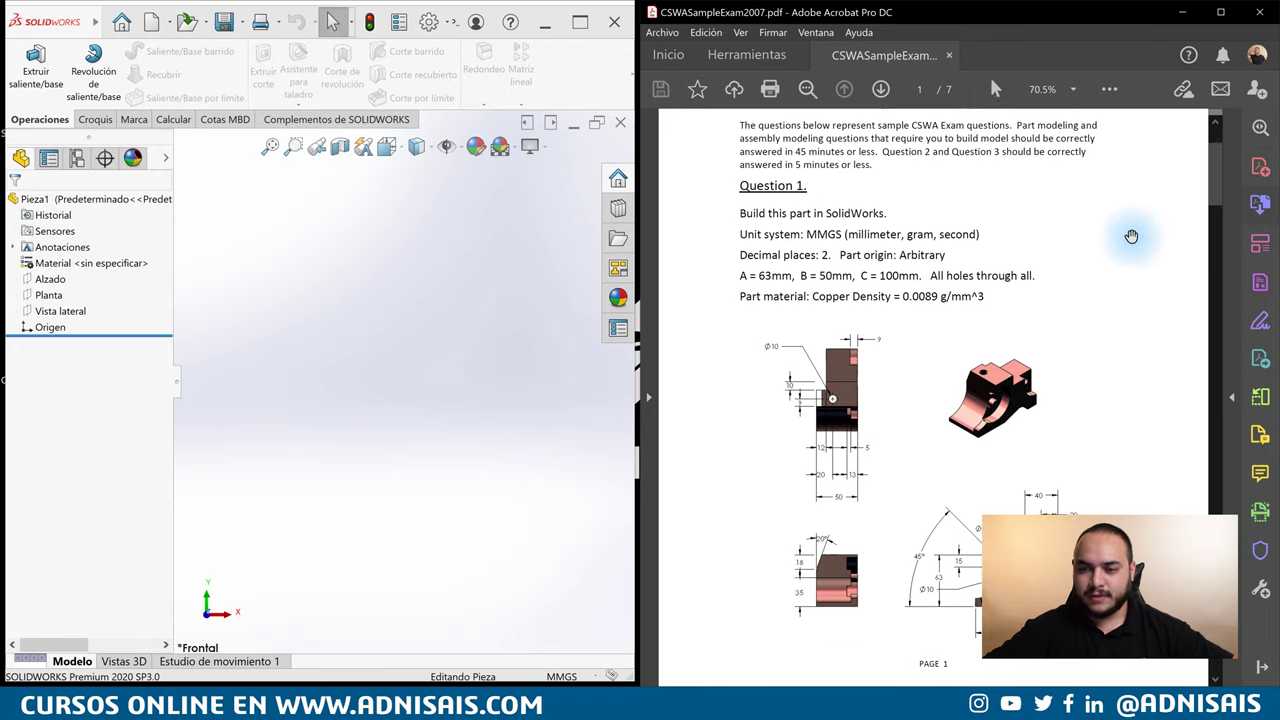
{"action": "scroll", "coordinate": [1117, 224], "scroll_direction": "down", "scroll_amount": 1}
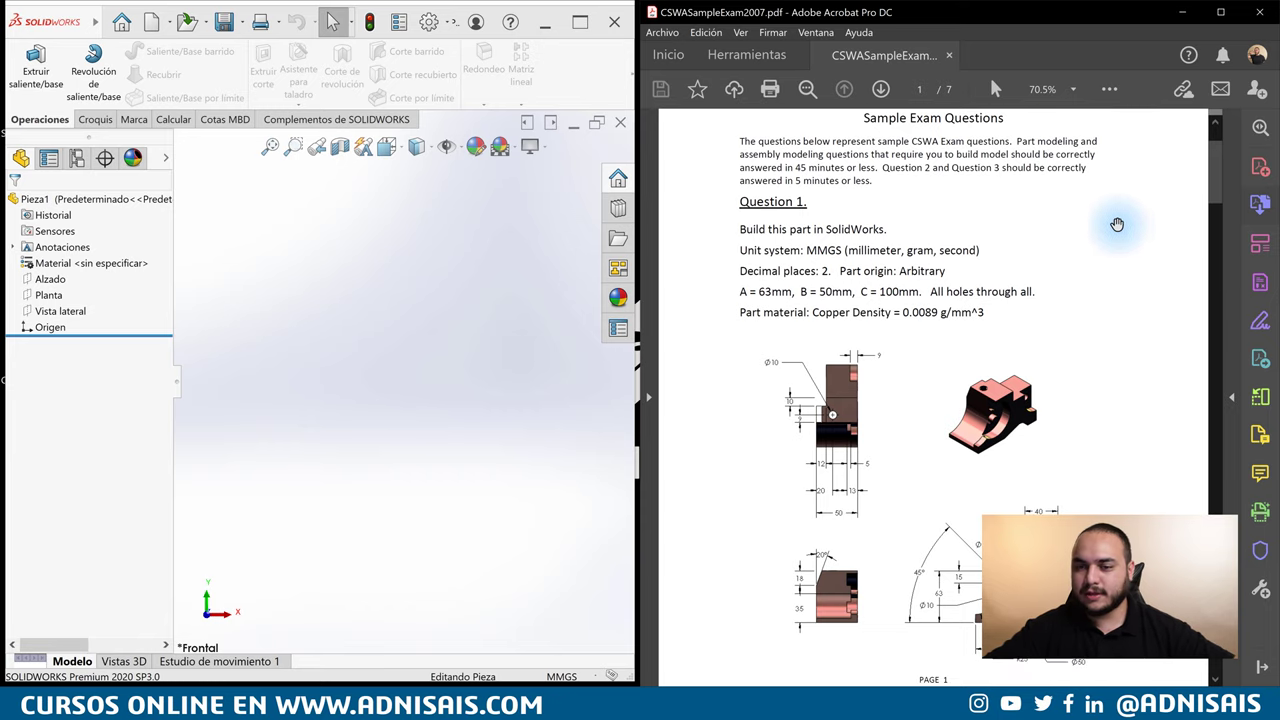
{"action": "scroll", "coordinate": [1117, 224], "scroll_direction": "down", "scroll_amount": 1}
{"action": "scroll", "coordinate": [1117, 224], "scroll_direction": "down", "scroll_amount": 1}
{"action": "scroll", "coordinate": [1117, 224], "scroll_direction": "down", "scroll_amount": 1}
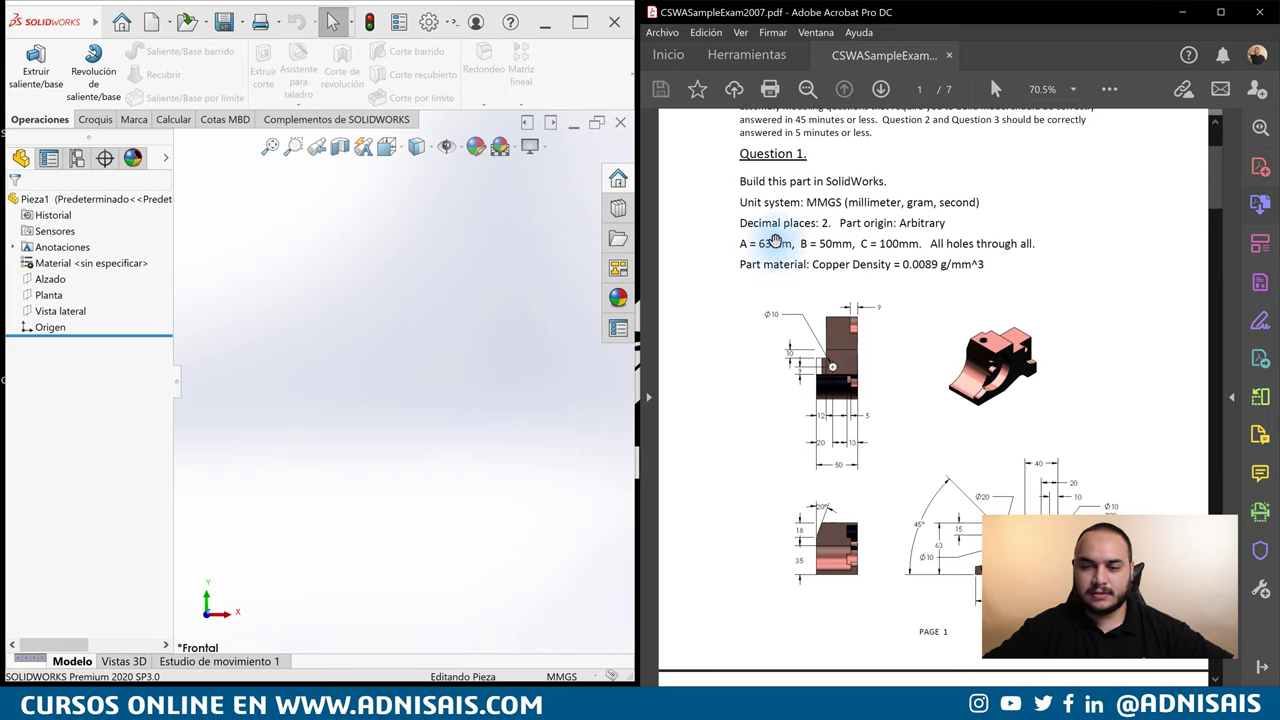
{"action": "scroll", "coordinate": [1043, 286], "scroll_direction": "down", "scroll_amount": 3}
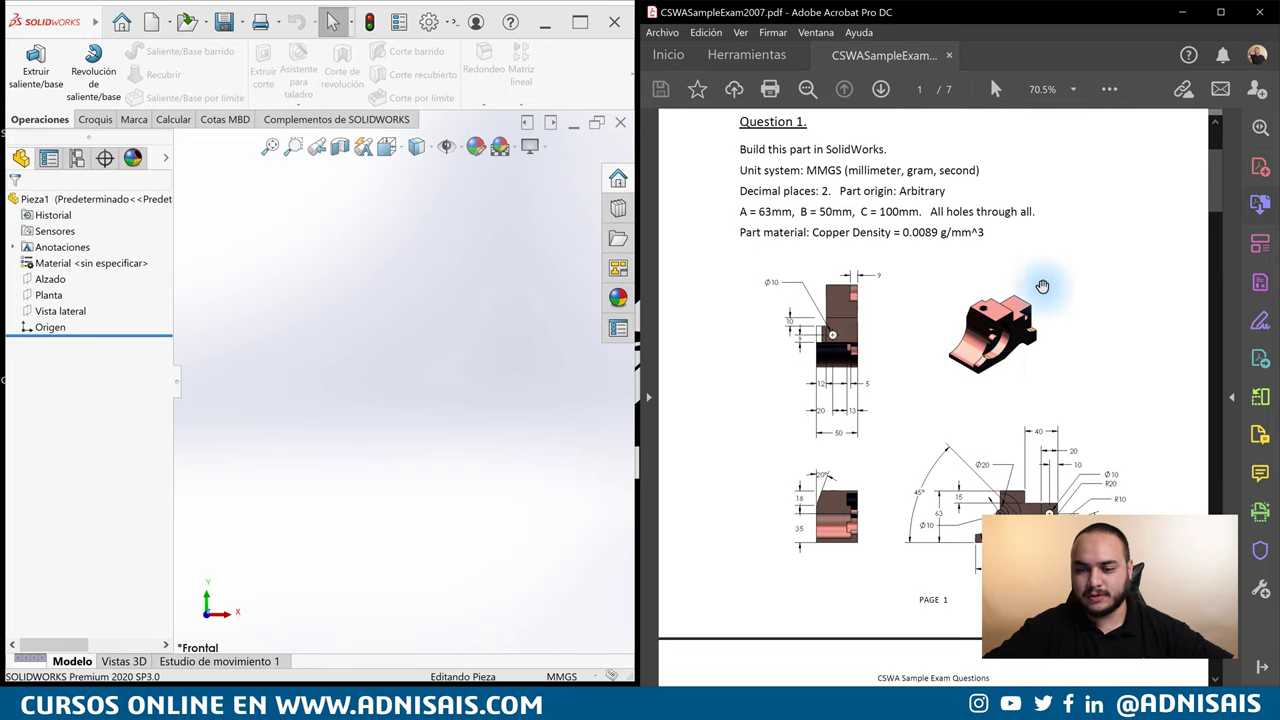
{"action": "scroll", "coordinate": [1062, 298], "scroll_direction": "down", "scroll_amount": 3}
{"action": "scroll", "coordinate": [1077, 314], "scroll_direction": "down", "scroll_amount": 3}
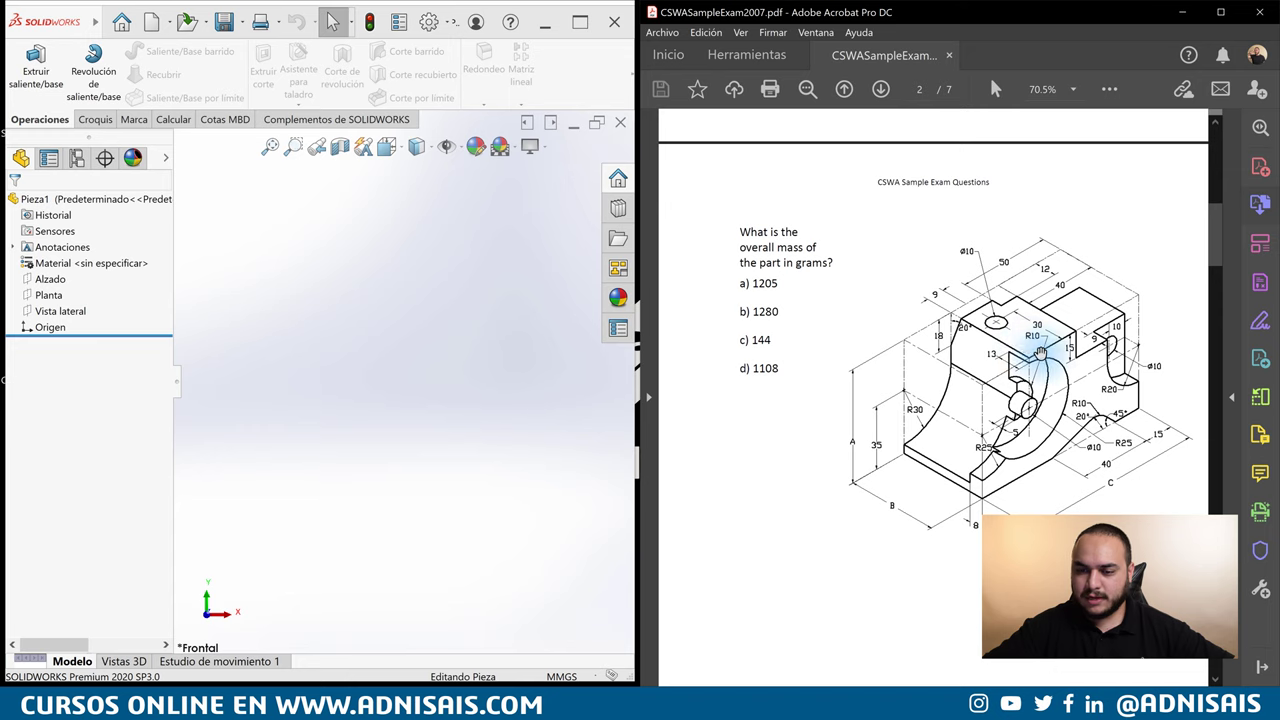
{"action": "scroll", "coordinate": [1115, 368], "scroll_direction": "up", "scroll_amount": 1, "text": "ctrl"}
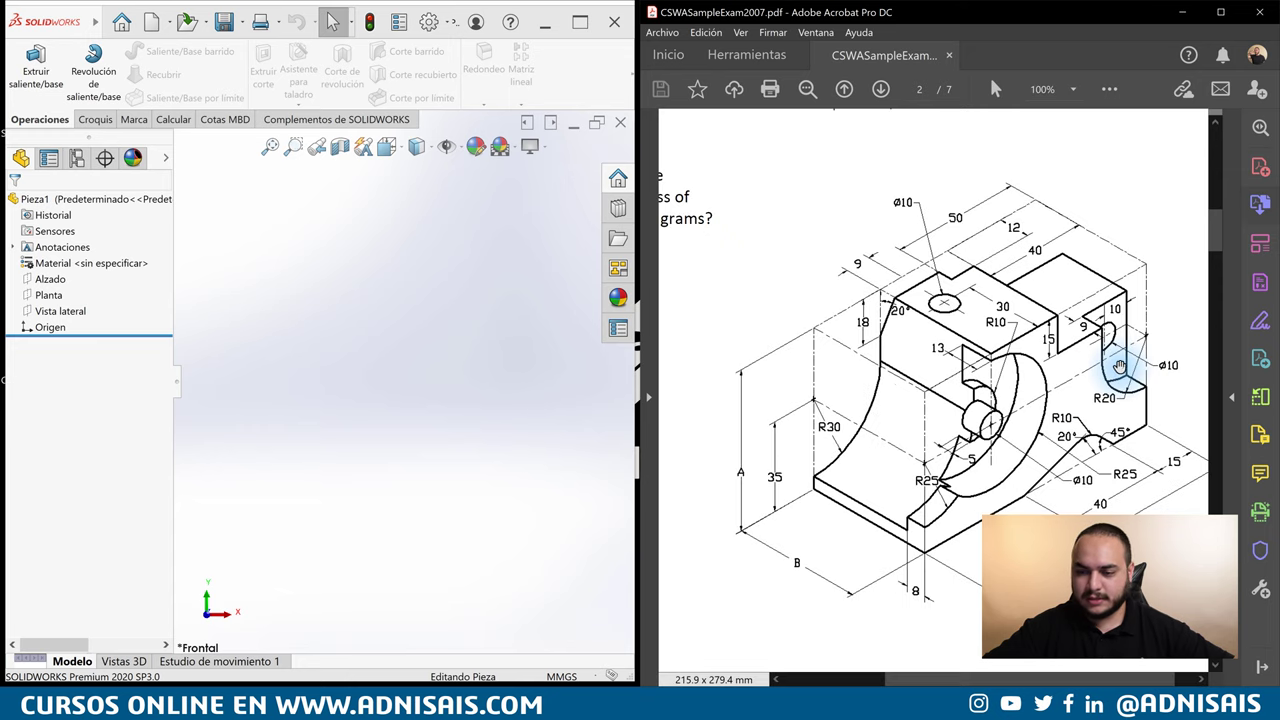
{"action": "scroll", "coordinate": [1115, 368], "scroll_direction": "up", "scroll_amount": 1, "text": "ctrl"}
{"action": "left_click_drag", "start_coordinate": [1110, 387], "coordinate": [1078, 356]}
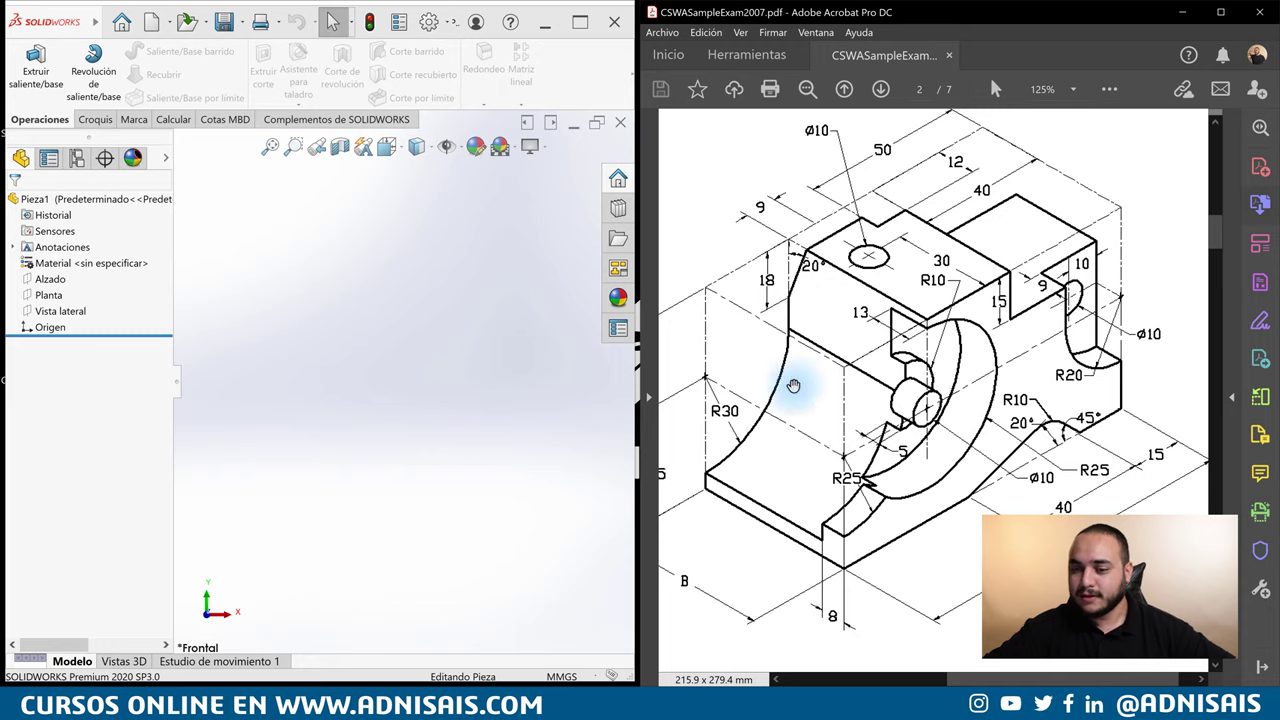
{"action": "scroll", "coordinate": [890, 400], "scroll_direction": "down", "scroll_amount": 1, "text": "ctrl"}
{"action": "scroll", "coordinate": [885, 395], "scroll_direction": "down", "scroll_amount": 1, "text": "ctrl"}
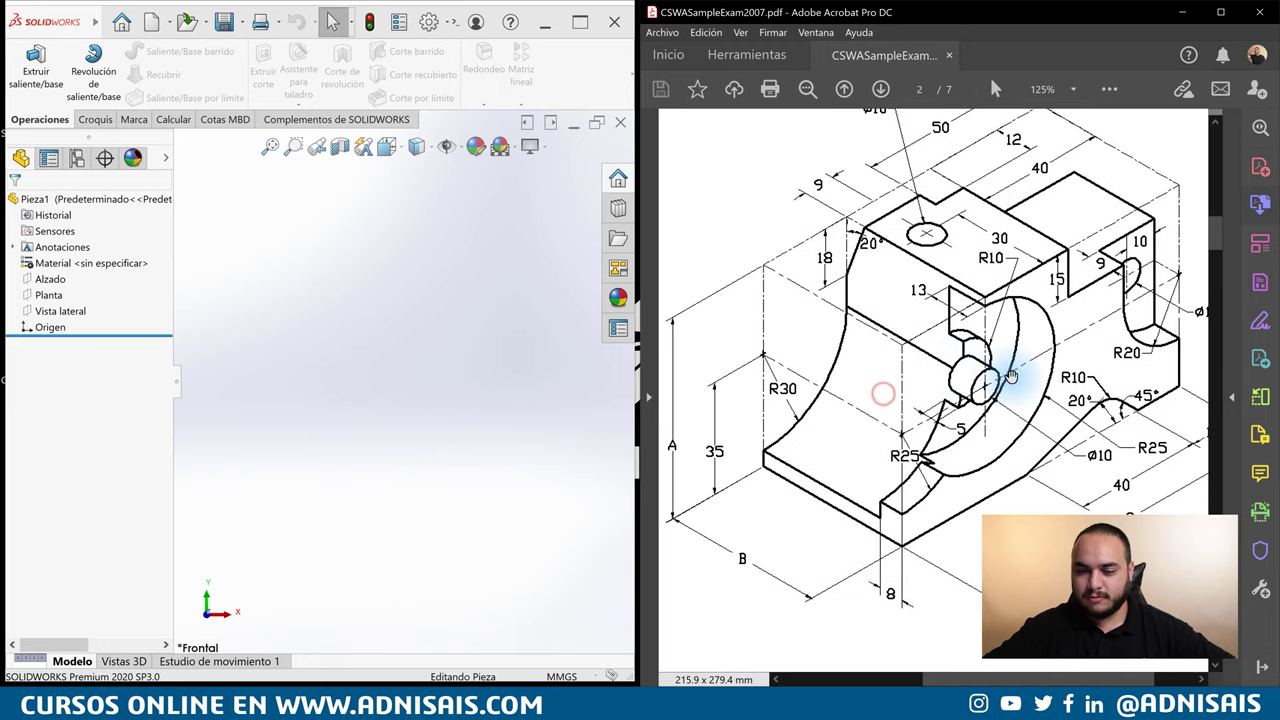
{"action": "scroll", "coordinate": [882, 400], "scroll_direction": "down", "scroll_amount": 1, "text": "ctrl"}
{"action": "scroll", "coordinate": [875, 420], "scroll_direction": "down", "scroll_amount": 1, "text": "ctrl"}
{"action": "scroll", "coordinate": [873, 424], "scroll_direction": "up", "scroll_amount": 5}
{"action": "scroll", "coordinate": [870, 400], "scroll_direction": "up", "scroll_amount": 4}
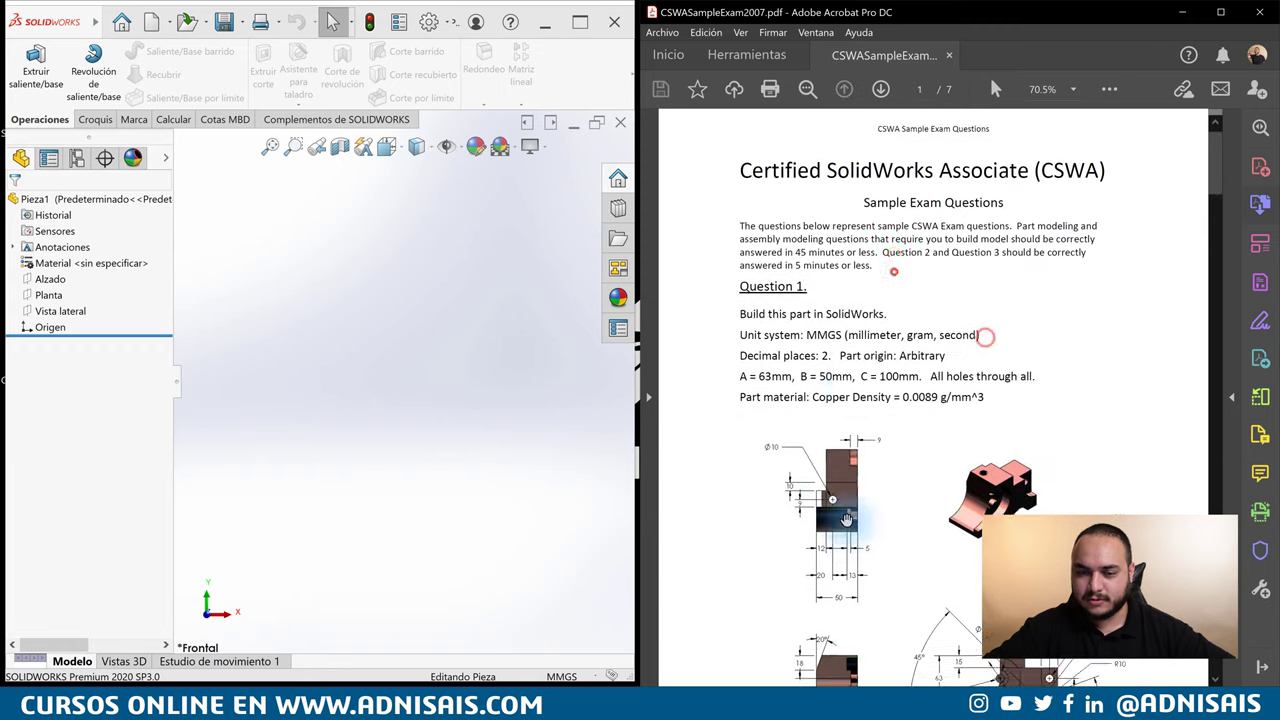
{"action": "scroll", "coordinate": [800, 400], "scroll_direction": "up", "scroll_amount": 1}
{"action": "scroll", "coordinate": [970, 530], "scroll_direction": "down", "scroll_amount": 3}
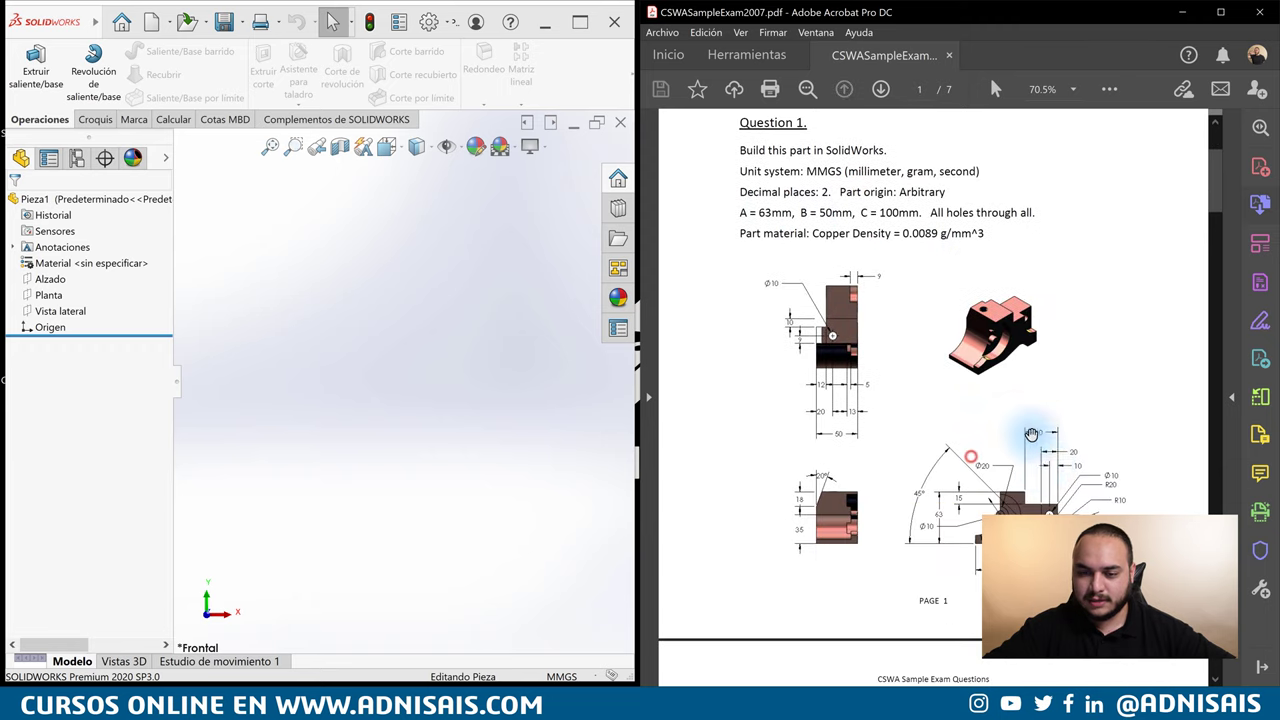
{"action": "scroll", "coordinate": [970, 450], "scroll_direction": "down", "scroll_amount": 3}
{"action": "scroll", "coordinate": [816, 283], "scroll_direction": "up", "scroll_amount": 3}
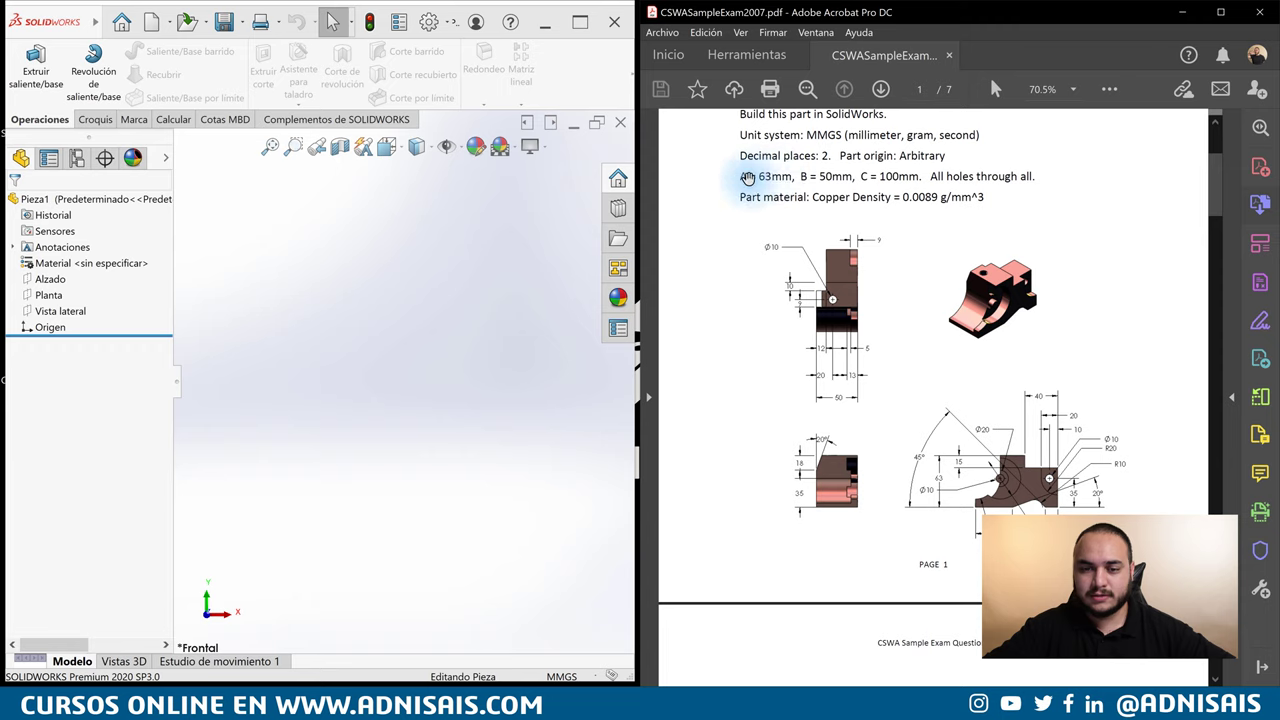
{"action": "scroll", "coordinate": [975, 400], "scroll_direction": "down", "scroll_amount": 5}
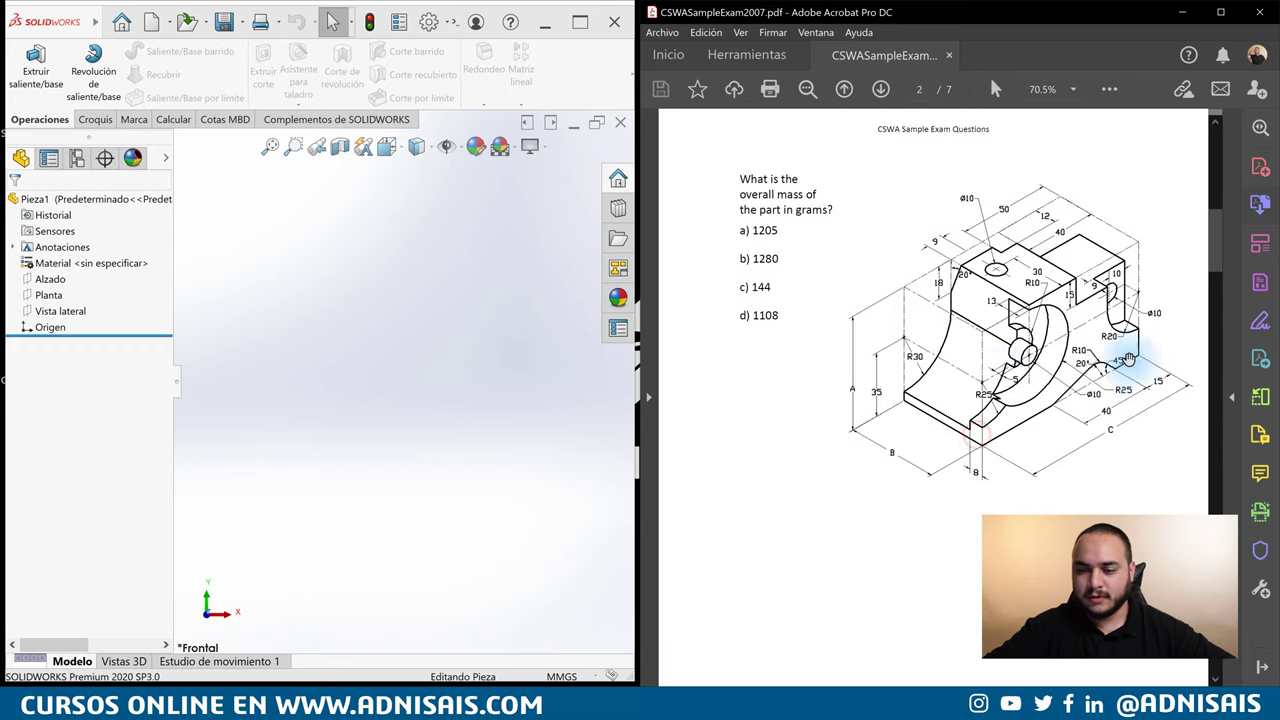
{"action": "scroll", "coordinate": [1128, 358], "scroll_direction": "up", "scroll_amount": 2, "text": "ctrl"}
{"action": "scroll", "coordinate": [1123, 345], "scroll_direction": "down", "scroll_amount": 1, "text": "ctrl"}
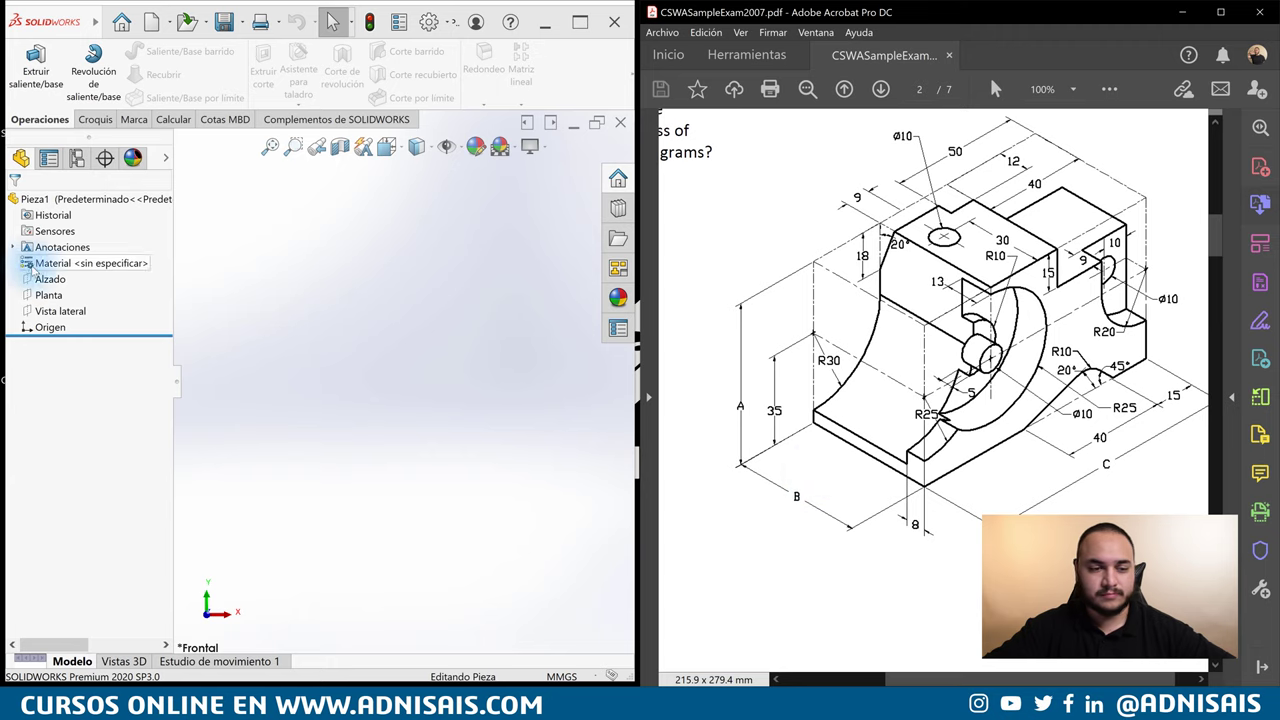
Draw a corner rectangle from the origin on the Vista lateral plane.
{"action": "left_click", "coordinate": [48, 313]}
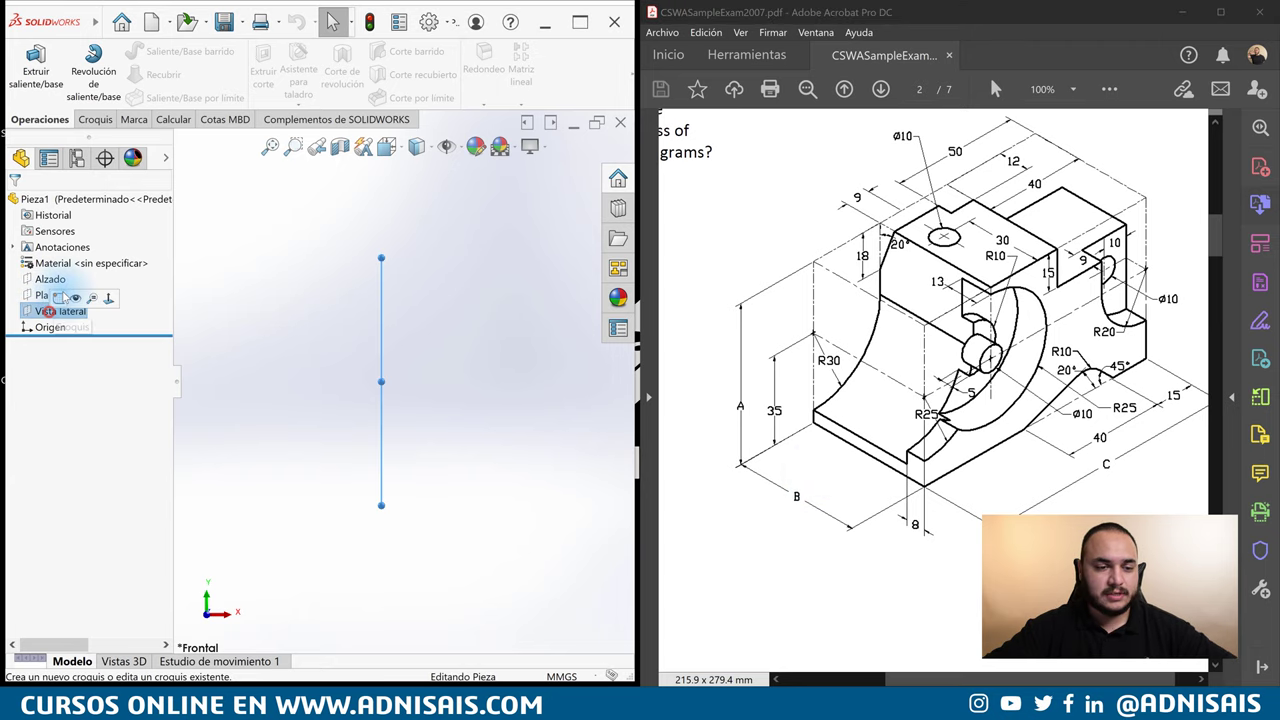
{"action": "left_click", "coordinate": [57, 297]}
{"action": "left_click", "coordinate": [101, 74]}
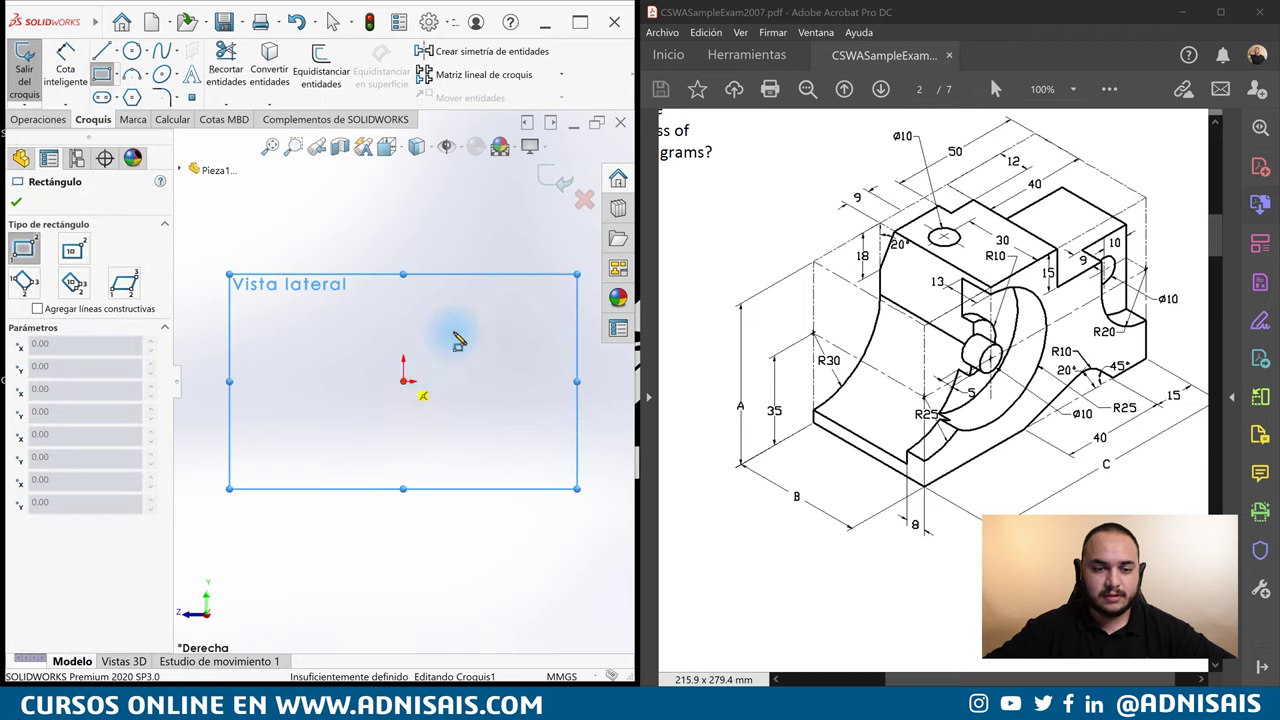
{"action": "left_click", "coordinate": [404, 381]}
{"action": "left_click", "coordinate": [547, 265]}
Dimension the rectangle 100 mm wide and 63 mm tall.
{"action": "right_click_drag", "start_coordinate": [505, 590], "coordinate": [508, 423]}
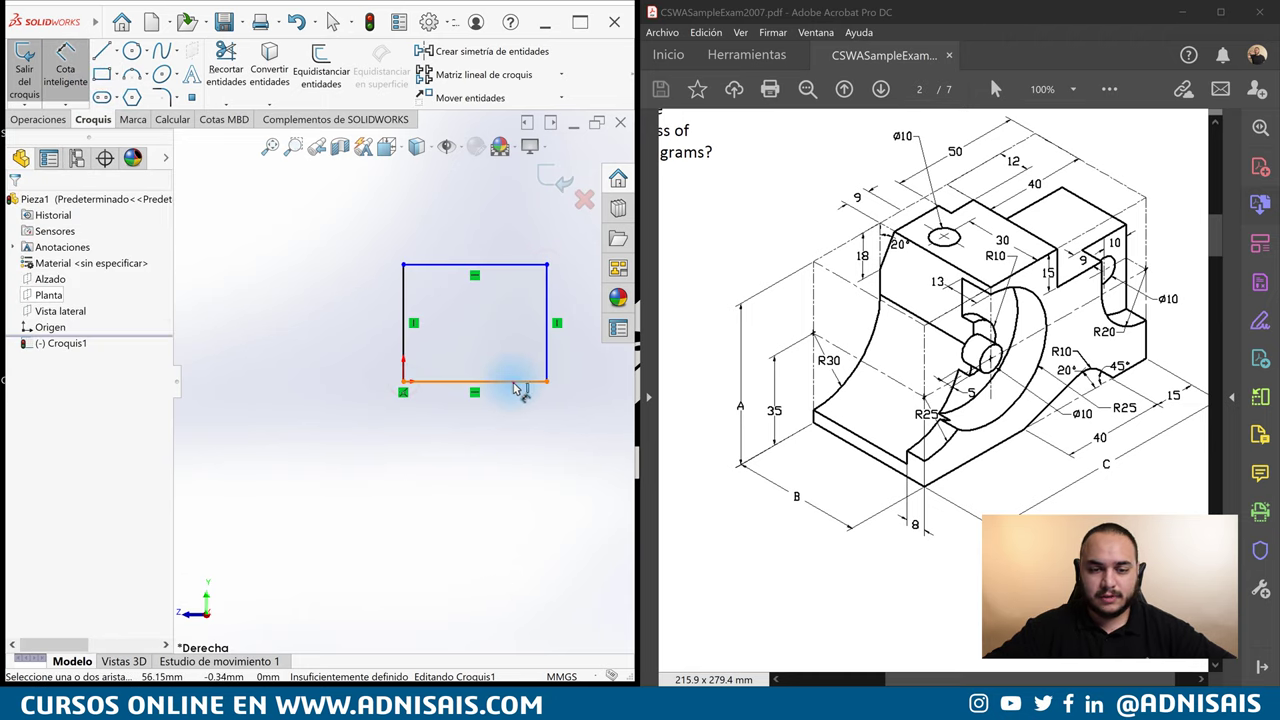
{"action": "left_click", "coordinate": [515, 383]}
{"action": "left_click", "coordinate": [512, 410]}
{"action": "type", "text": "100"}
{"action": "key", "text": "Return"}
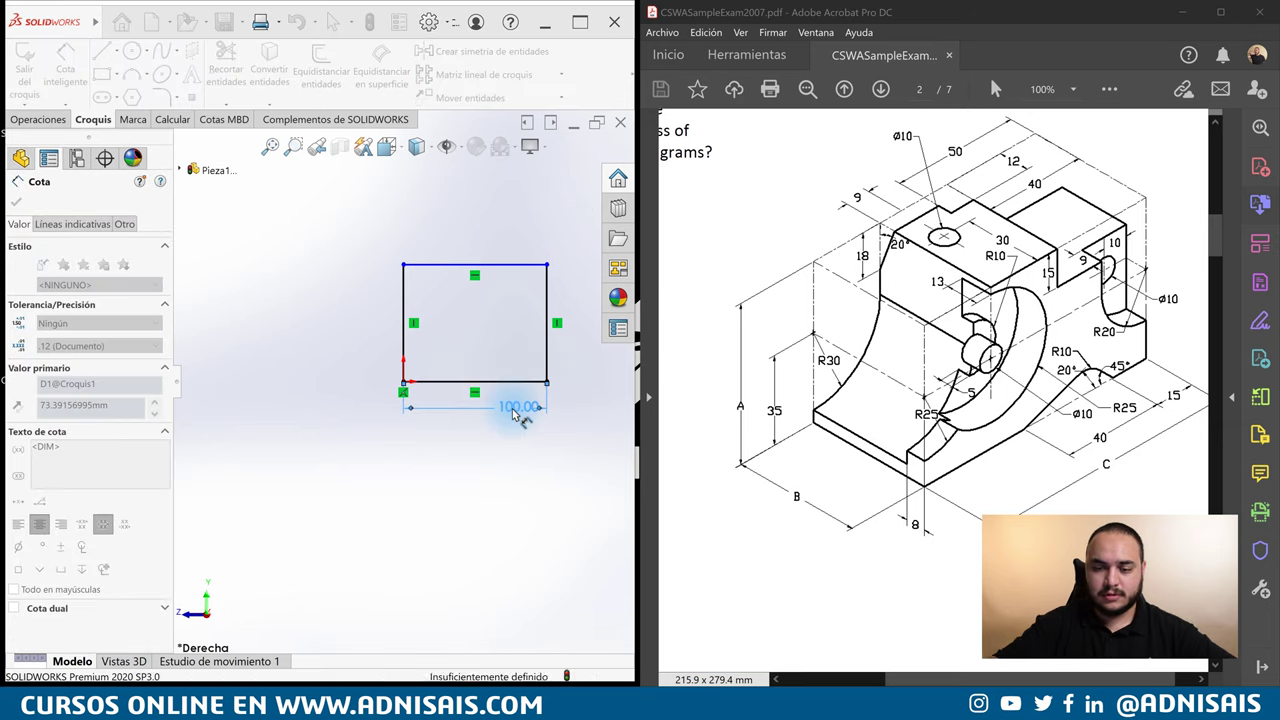
{"action": "left_click", "coordinate": [405, 292]}
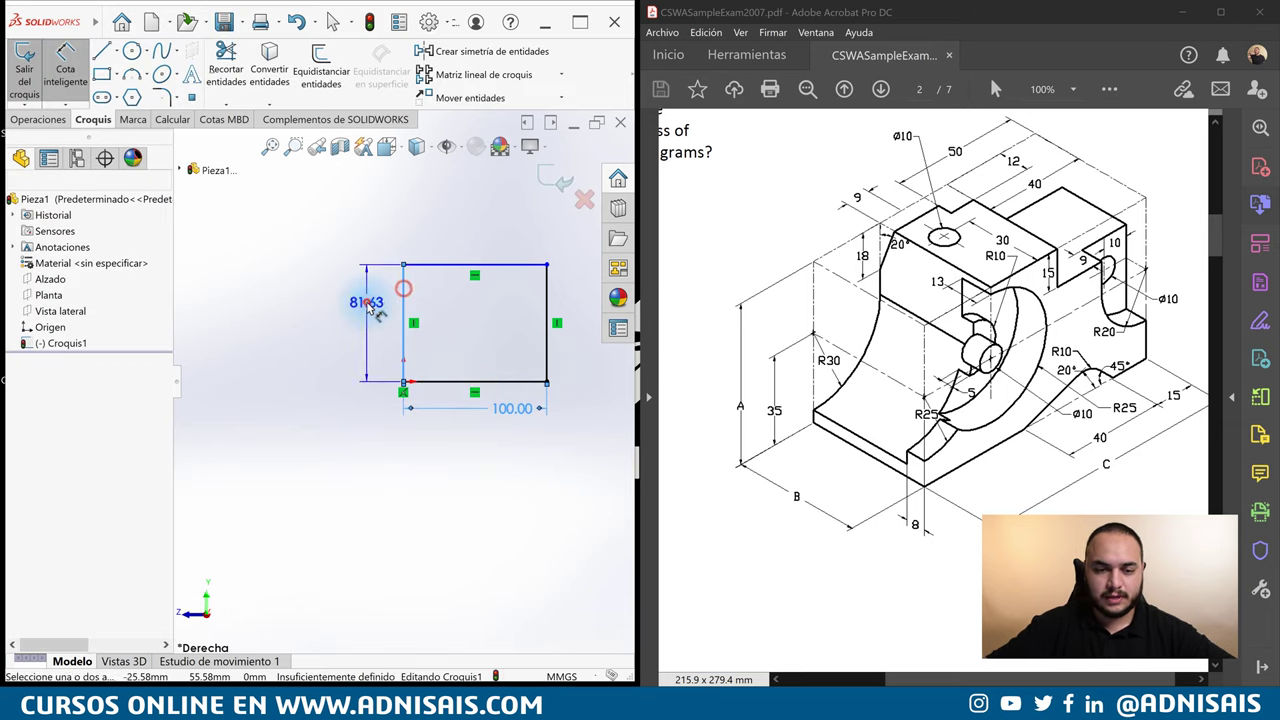
{"action": "left_click", "coordinate": [368, 304]}
{"action": "key", "text": "Return"}
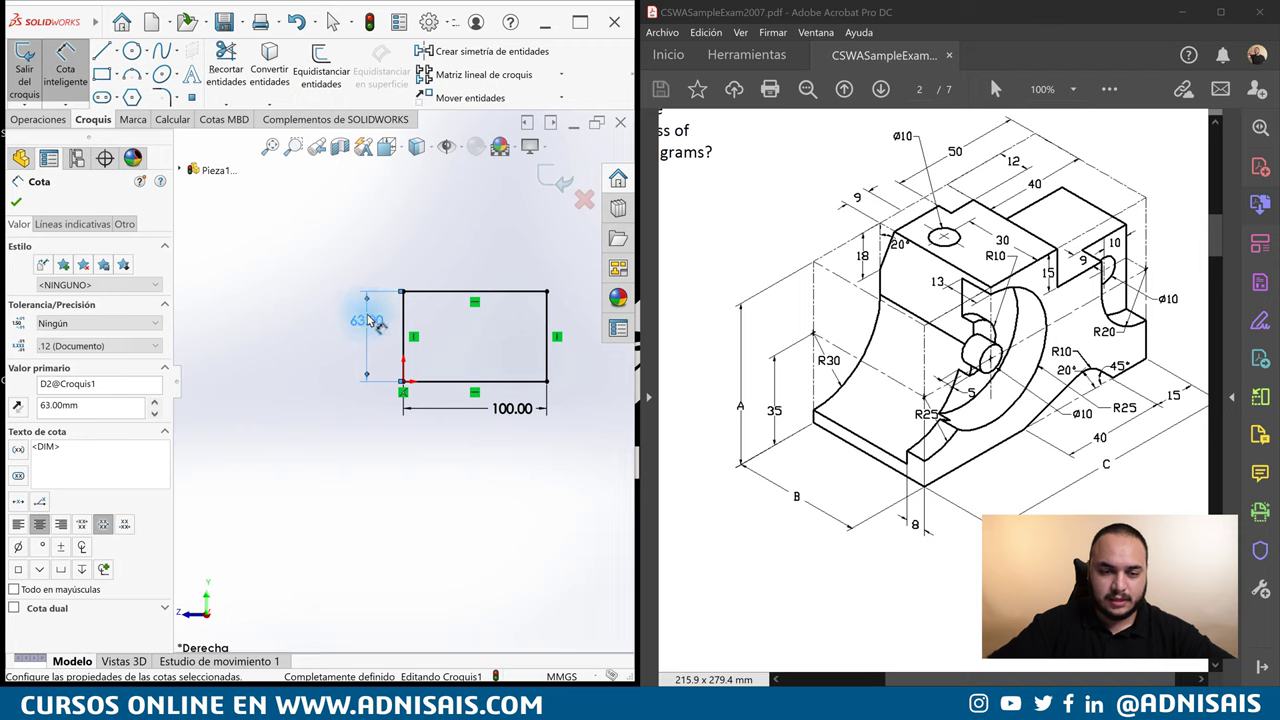
{"action": "key", "text": "Escape"}
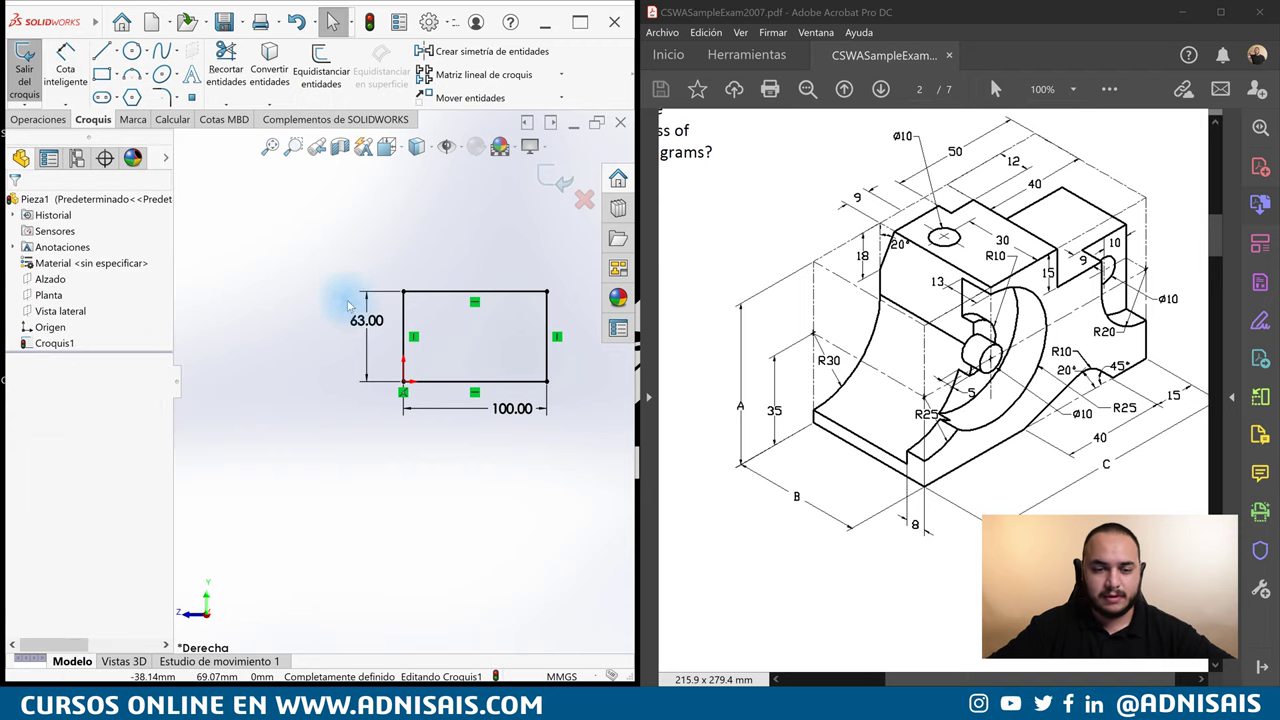
Name the 63 mm dimension A and the 100 mm dimension C.
{"action": "left_click", "coordinate": [364, 319]}
{"action": "type", "text": "A"}
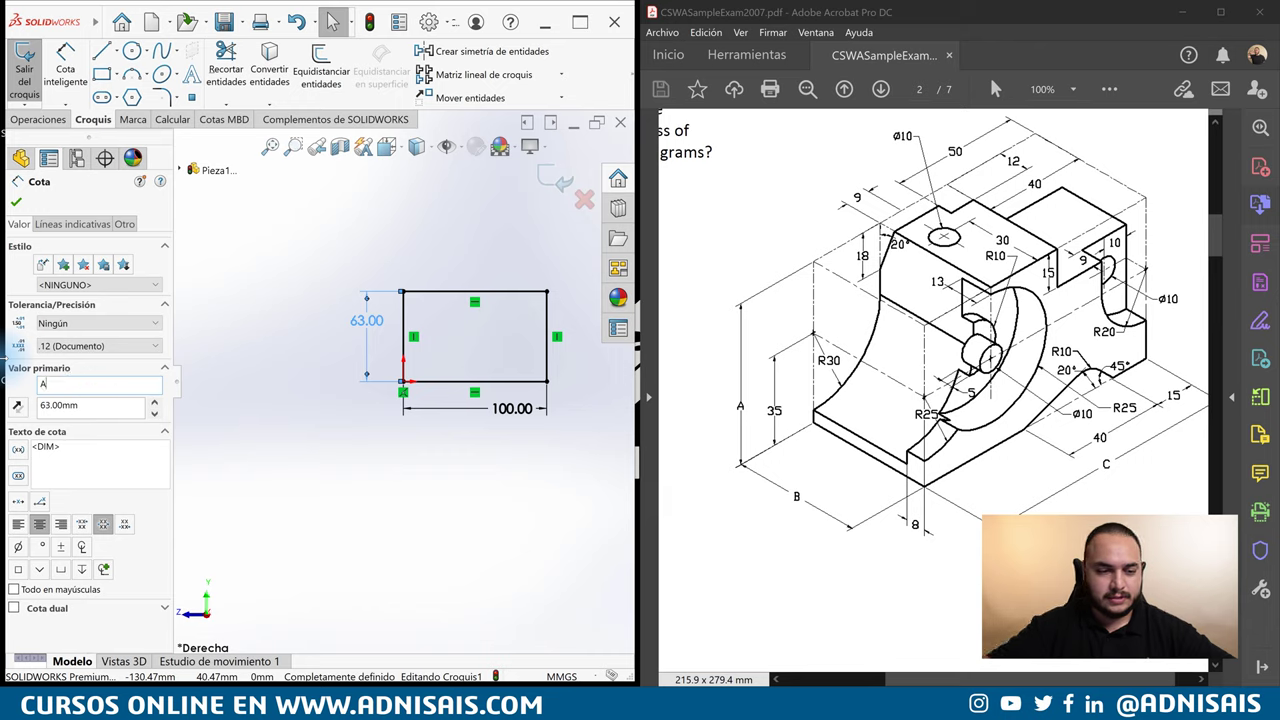
{"action": "left_click", "coordinate": [510, 409]}
{"action": "type", "text": "C"}
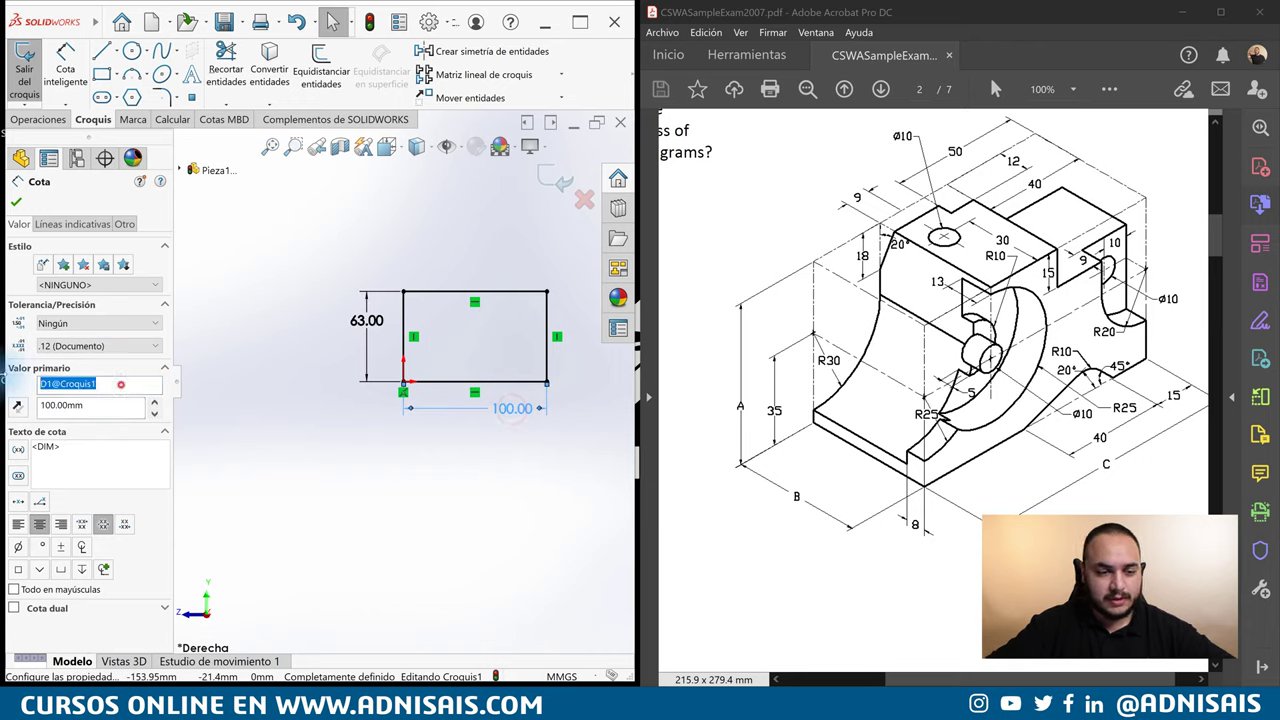
{"action": "key", "text": "Return"}
{"action": "left_click", "coordinate": [555, 172]}
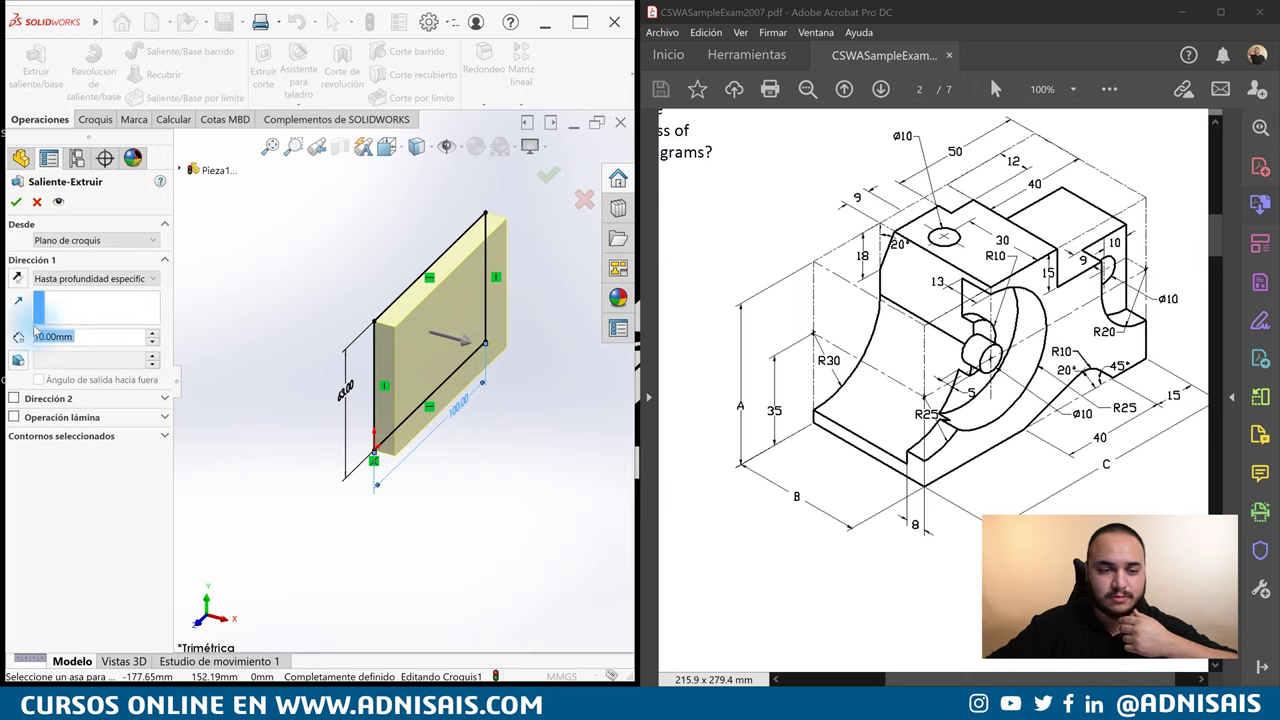
Extrude the rectangle 50 mm with Mid Plane into a solid block.
{"action": "left_click", "coordinate": [73, 279]}
{"action": "left_click", "coordinate": [60, 354]}
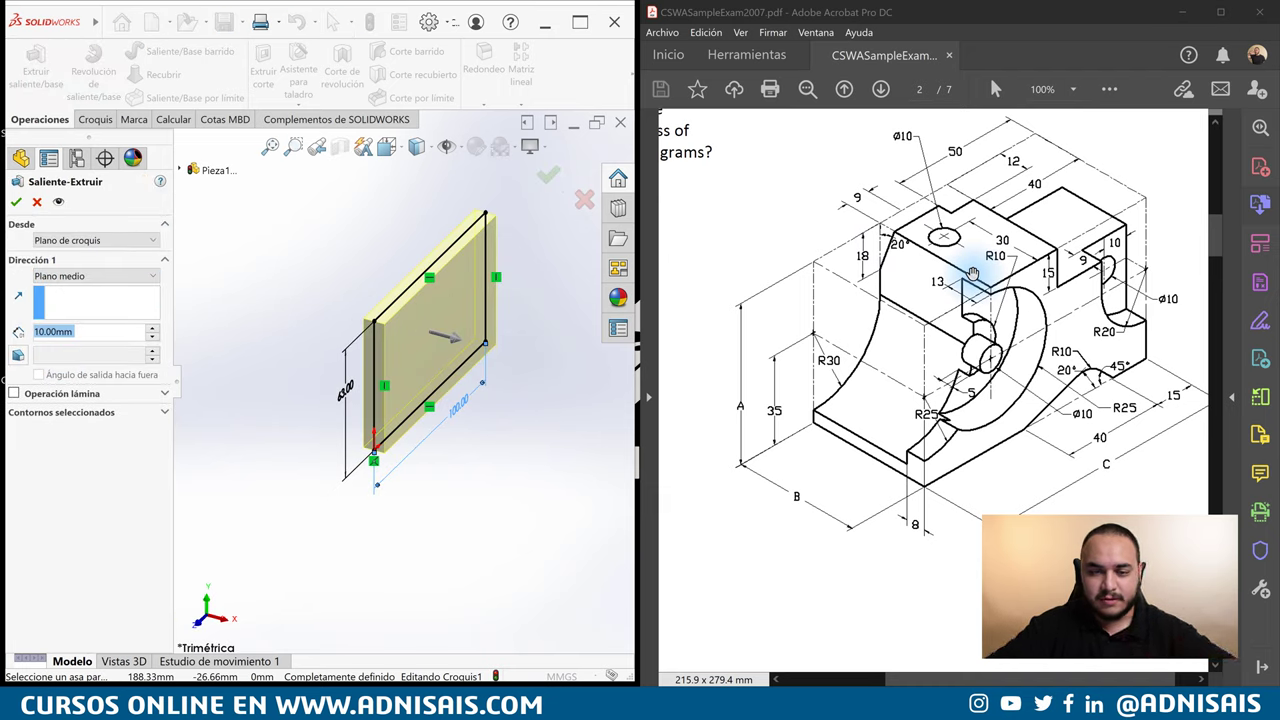
{"action": "type", "text": "50"}
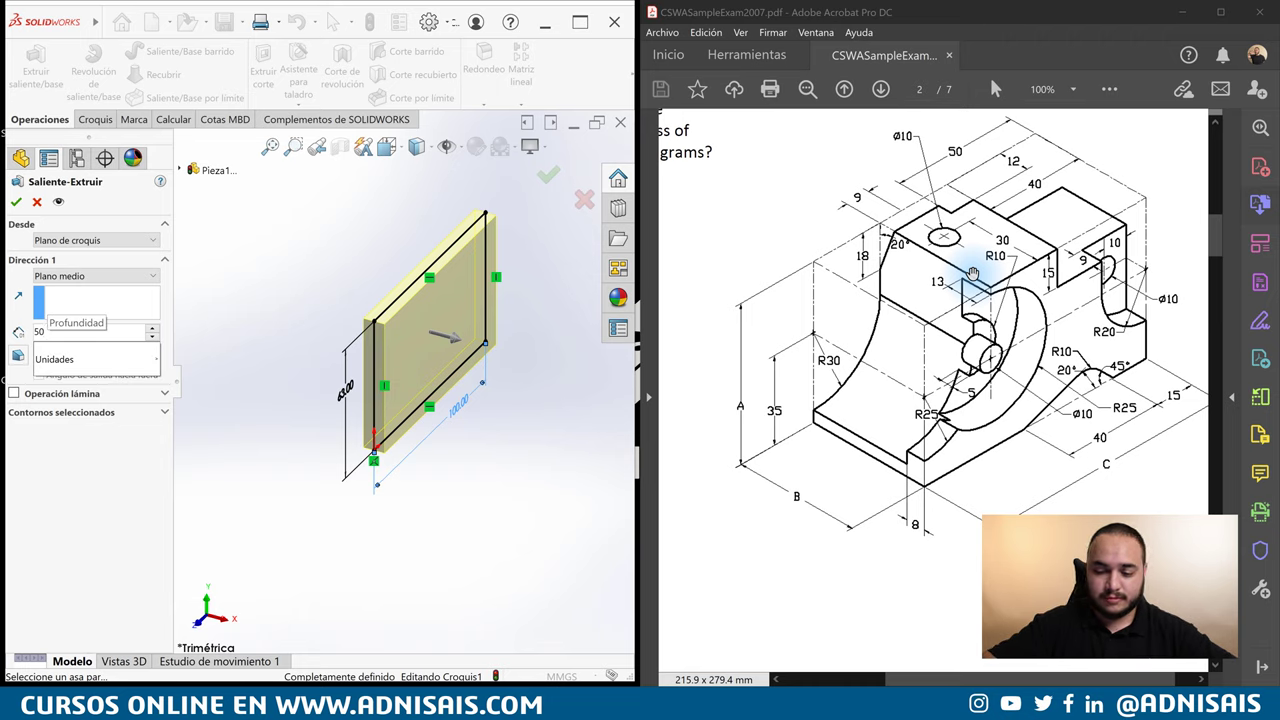
{"action": "key", "text": "Return"}
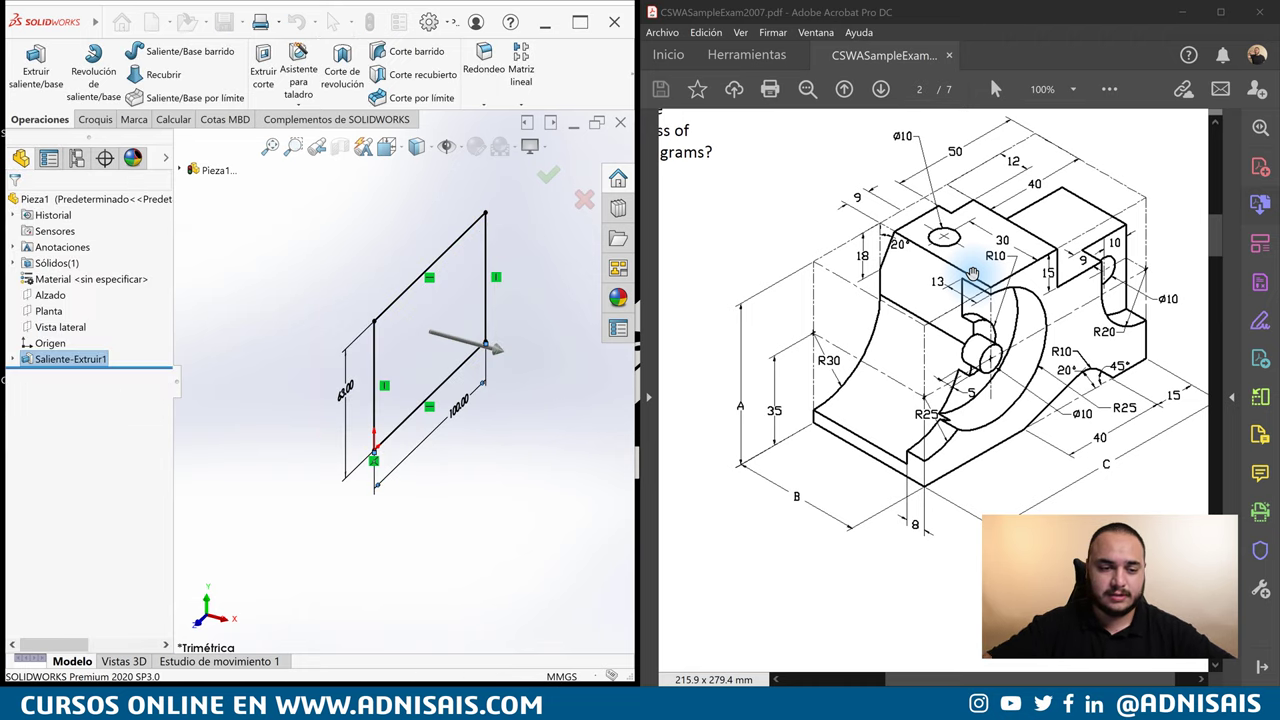
{"action": "left_click", "coordinate": [385, 267]}
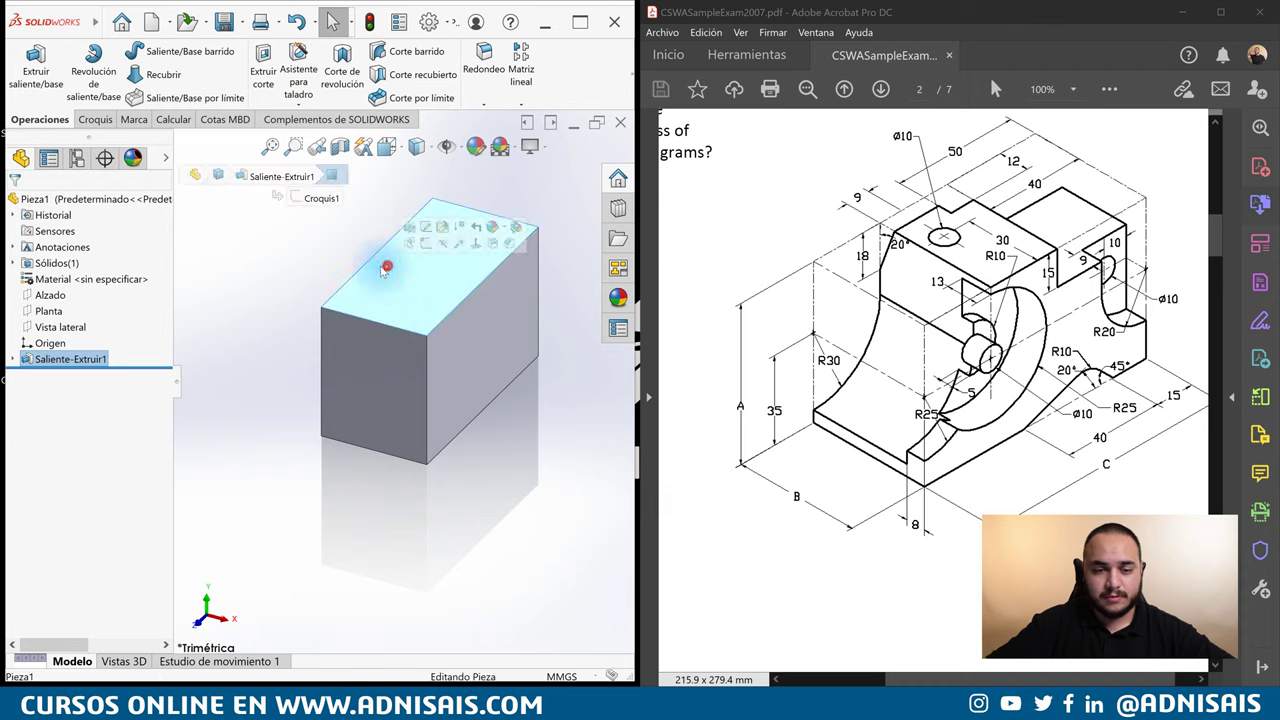
Rename the block's 50 mm extrusion depth dimension to B.
{"action": "double_click", "coordinate": [399, 348]}
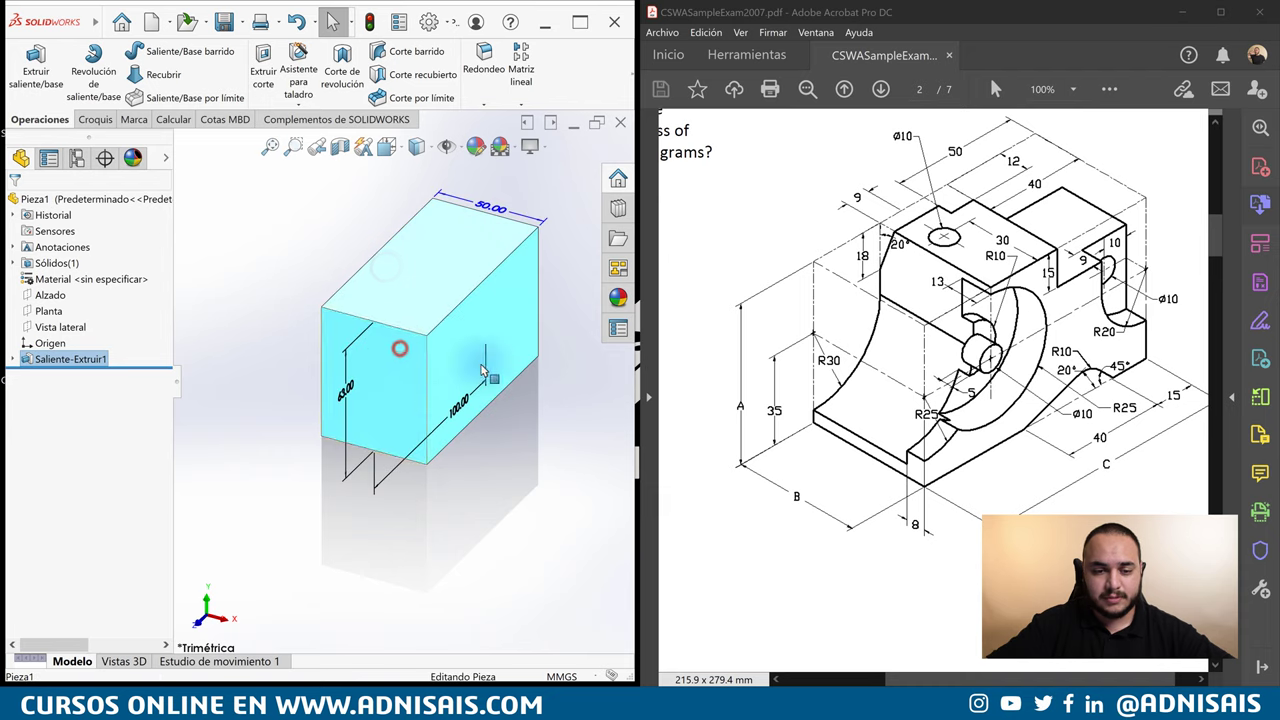
{"action": "double_click", "coordinate": [490, 205]}
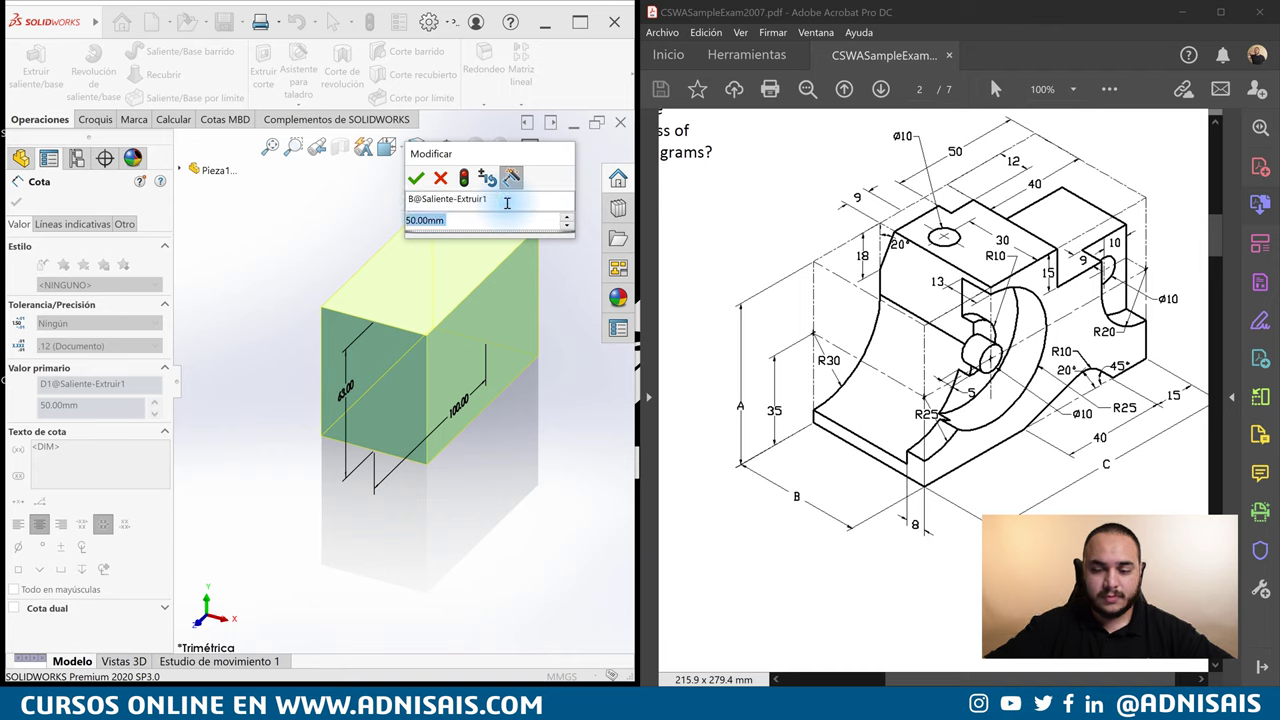
{"action": "key", "text": "Return"}
{"action": "left_click", "coordinate": [368, 210]}
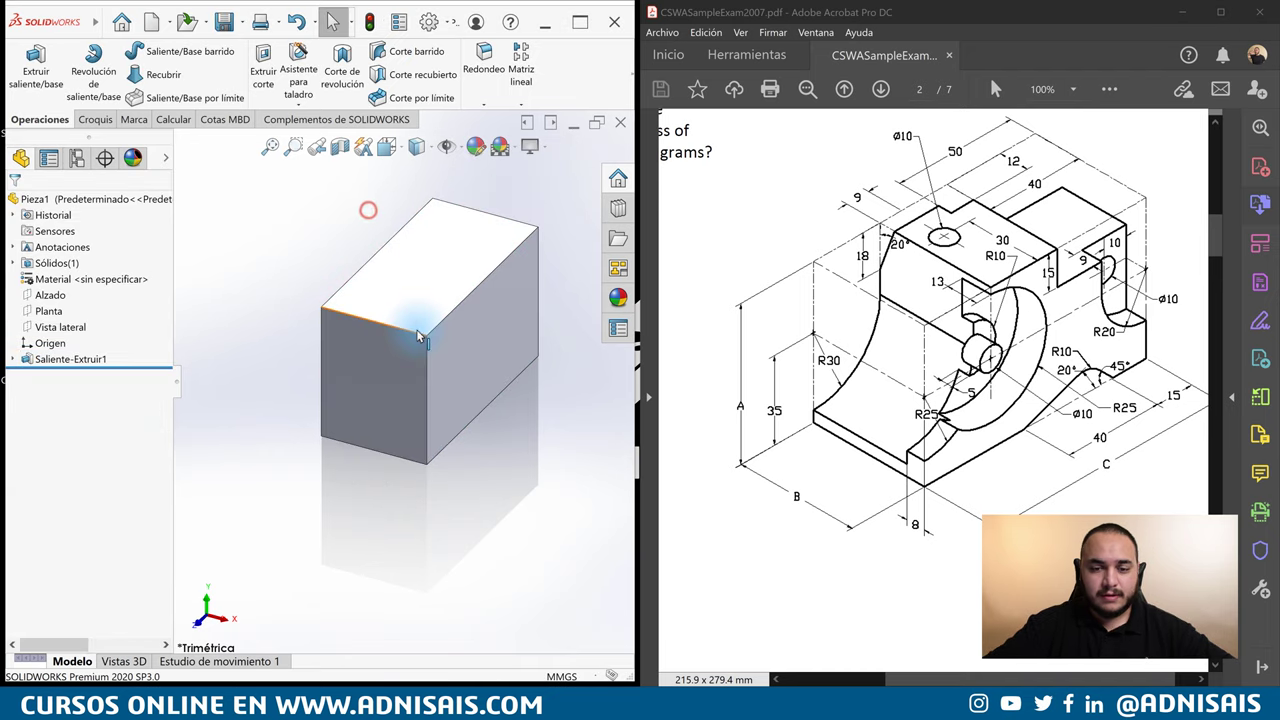
{"action": "mouse_move", "coordinate": [419, 337]}
{"action": "middle_mouse_down"}
{"action": "mouse_move", "coordinate": [429, 305]}
{"action": "mouse_move", "coordinate": [577, 286]}
{"action": "middle_mouse_up"}
{"action": "left_click_drag", "start_coordinate": [830, 287], "coordinate": [1180, 472]}
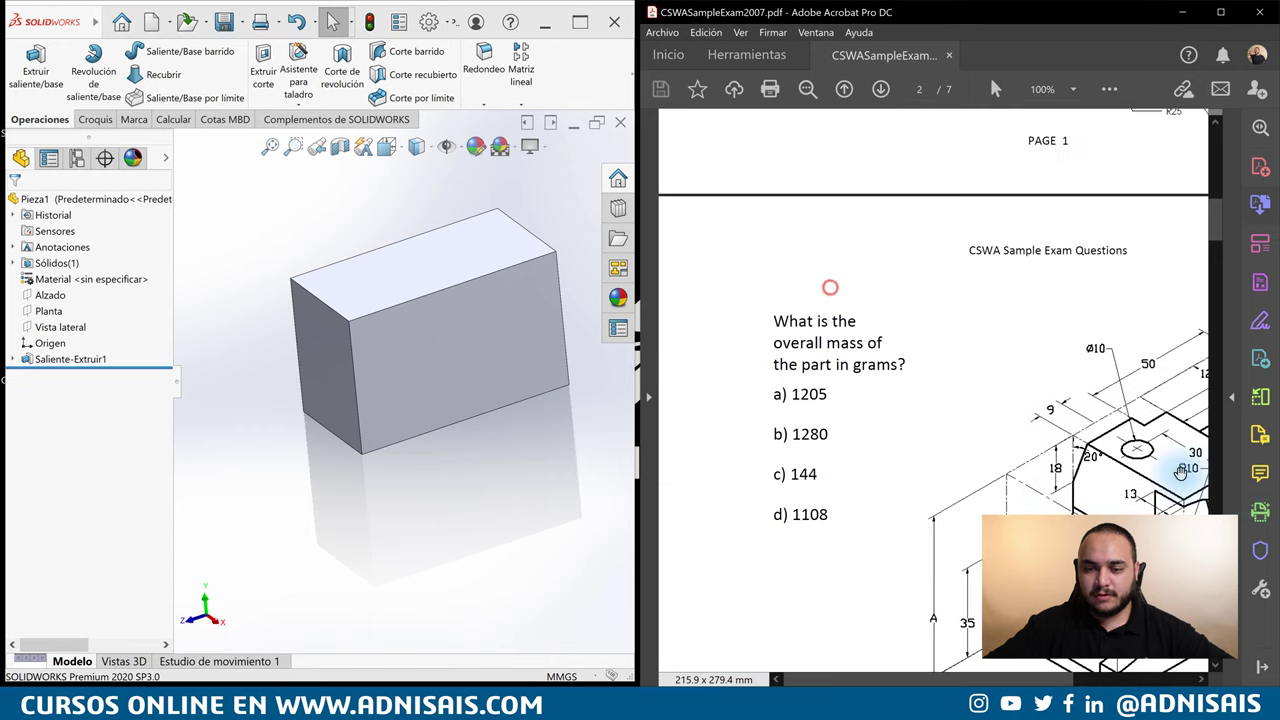
{"action": "scroll", "coordinate": [829, 443], "scroll_direction": "up", "scroll_amount": 10}
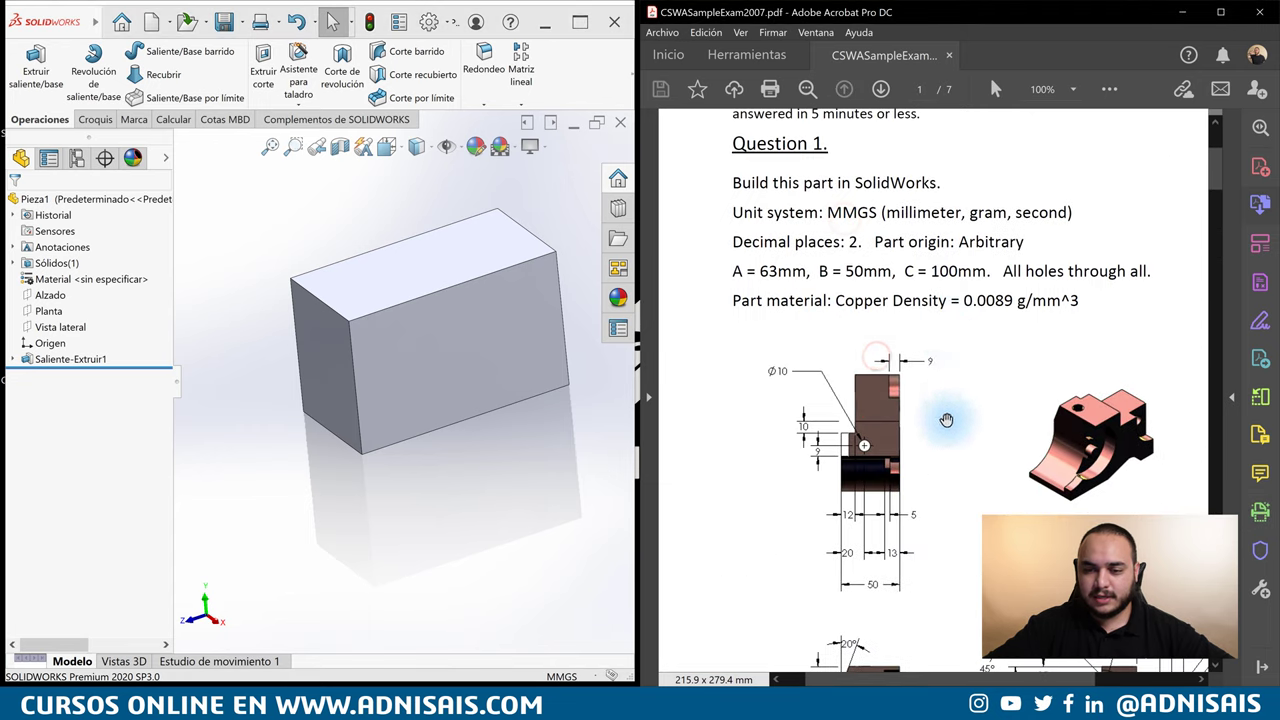
Assign Cobre (copper) as the part's material.
{"action": "left_click_drag", "start_coordinate": [946, 419], "coordinate": [922, 375]}
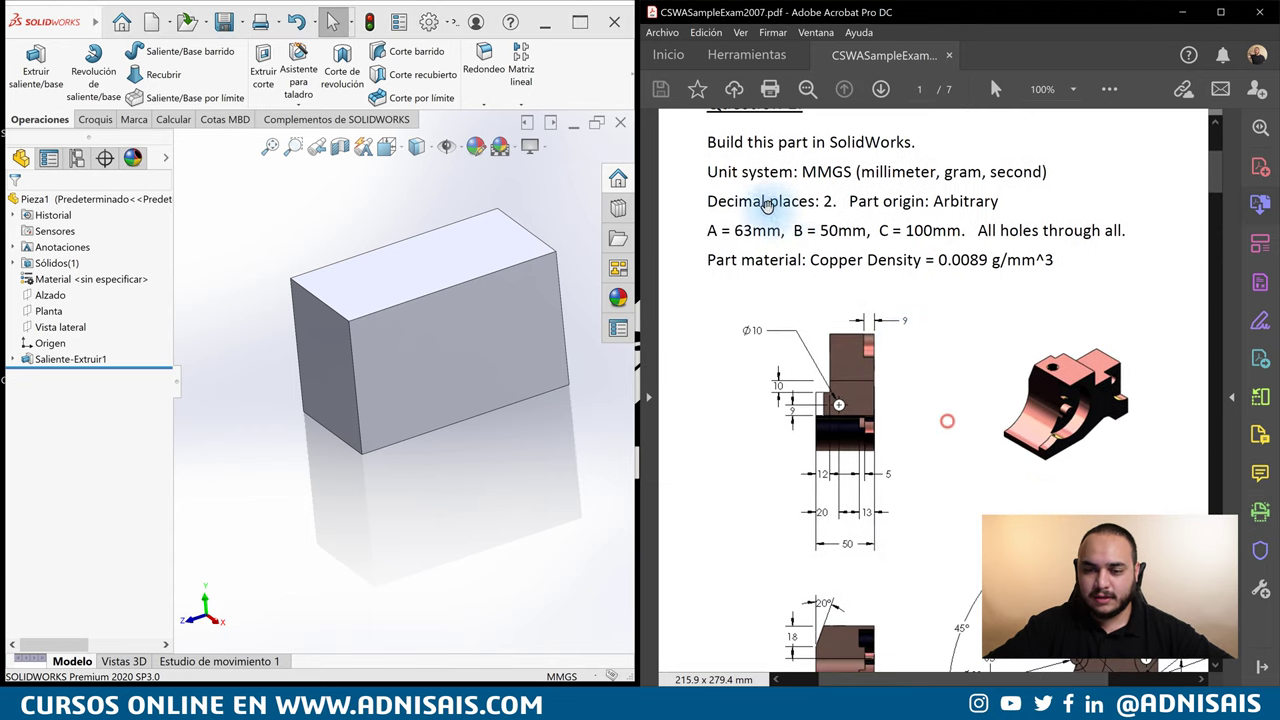
{"action": "right_click", "coordinate": [48, 283]}
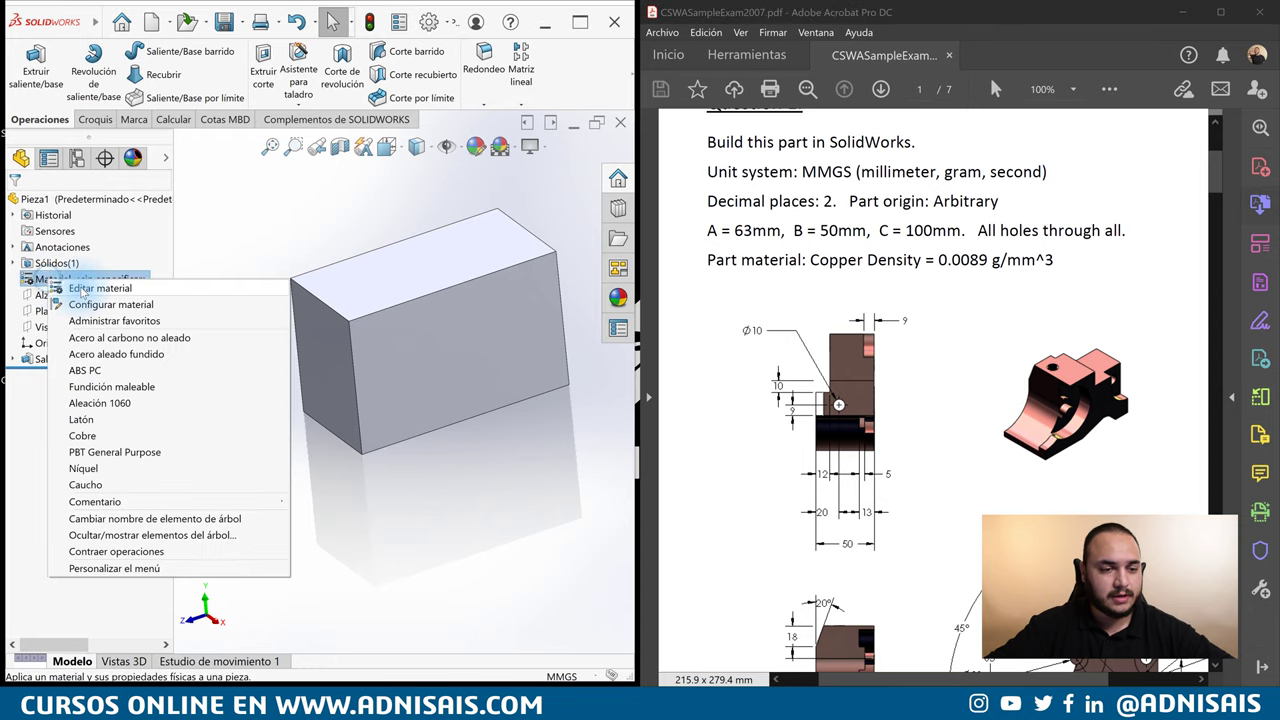
{"action": "left_click", "coordinate": [82, 436]}
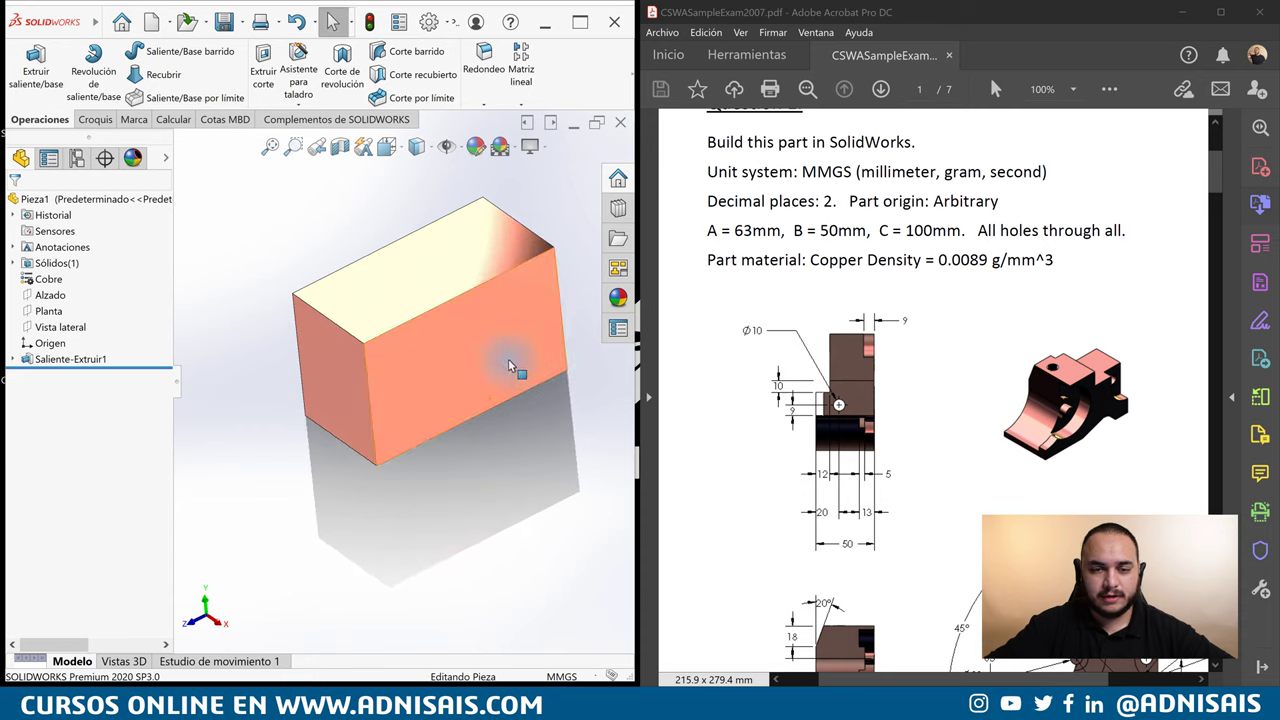
Apply a darker display scene to the model.
{"action": "left_click_drag", "start_coordinate": [1026, 386], "coordinate": [1018, 163]}
{"action": "scroll", "coordinate": [1018, 163], "scroll_direction": "down", "scroll_amount": 10}
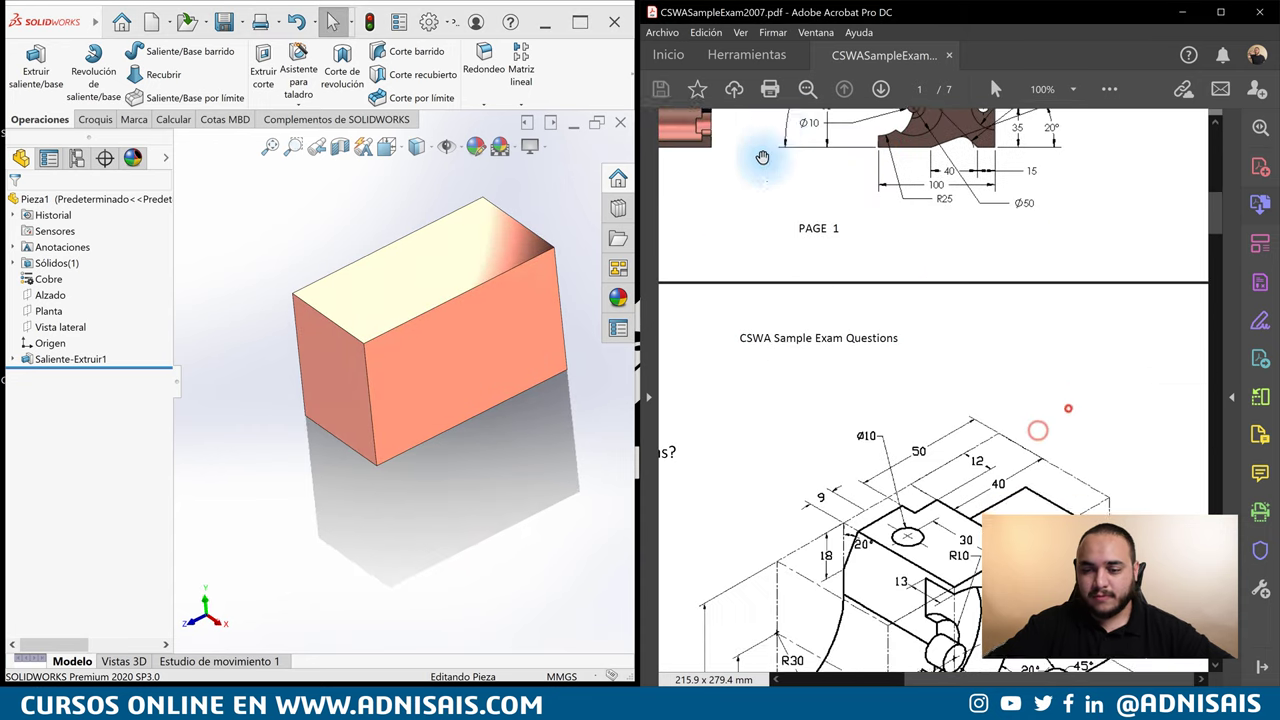
{"action": "left_click", "coordinate": [516, 155]}
{"action": "left_click", "coordinate": [517, 190]}
{"action": "middle_click_drag", "start_coordinate": [343, 190], "coordinate": [398, 287]}
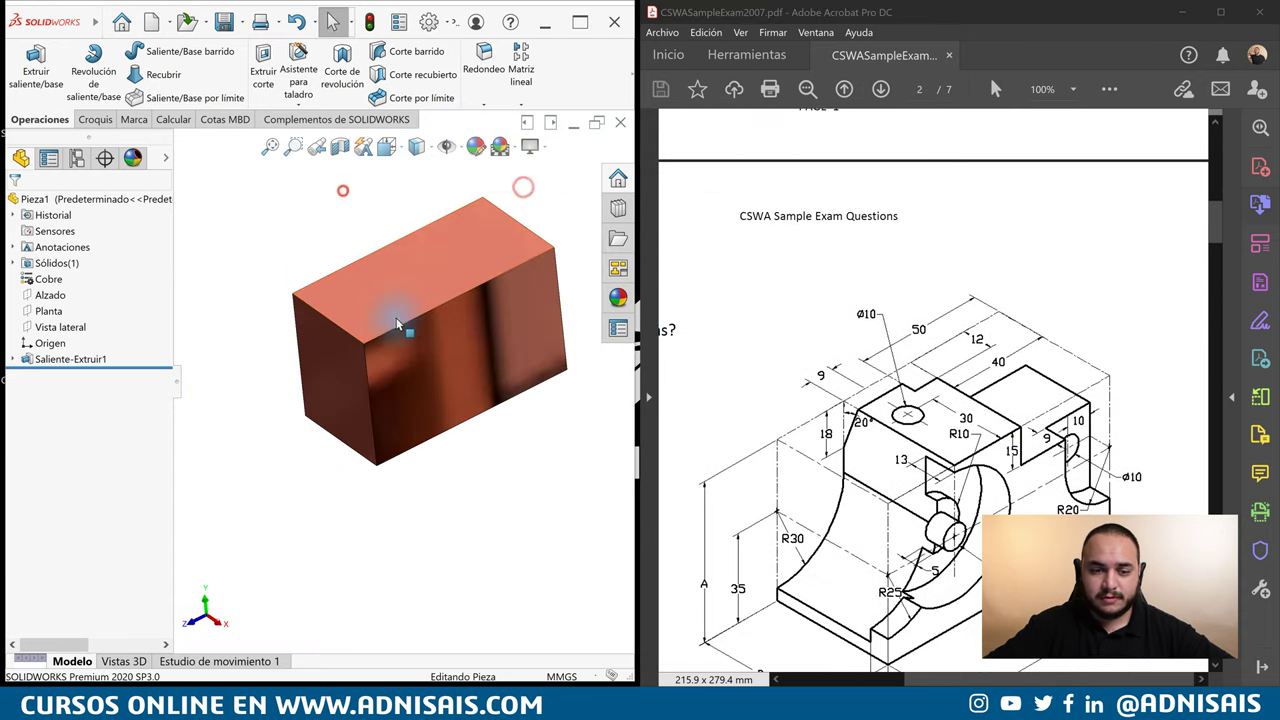
{"action": "scroll", "coordinate": [940, 430], "scroll_direction": "down", "scroll_amount": 3}
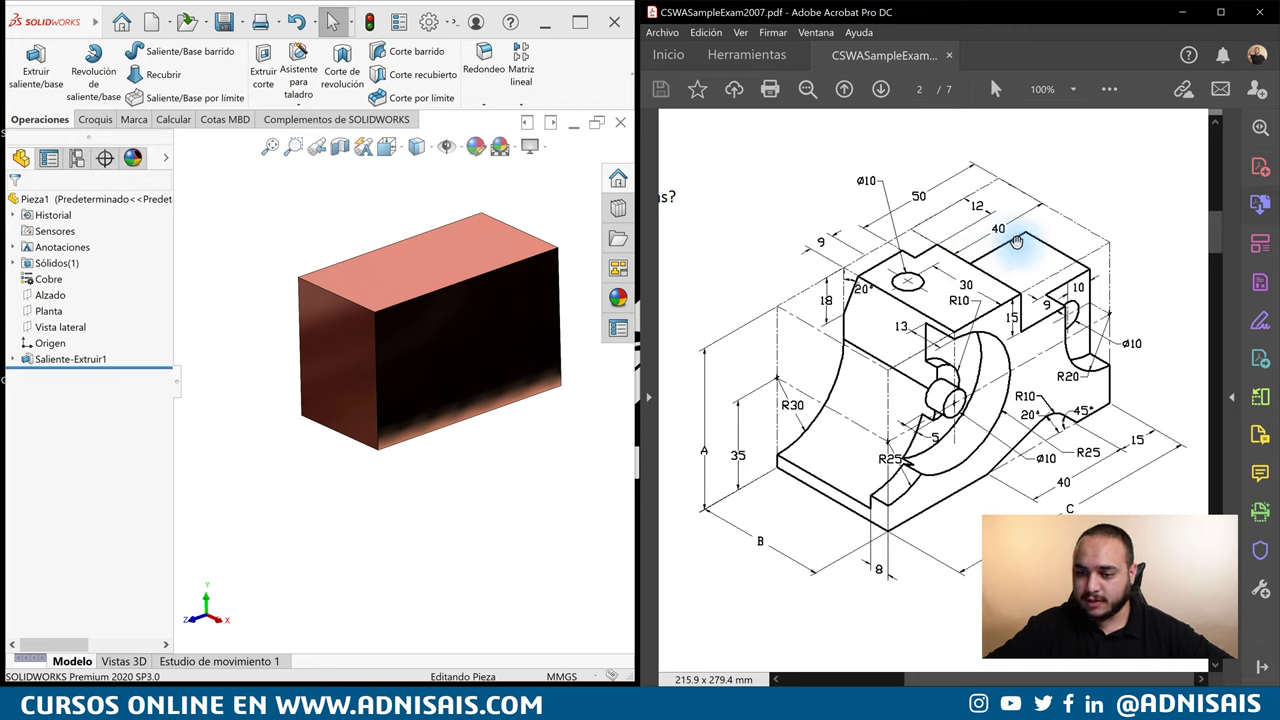
Sketch a rectangle at the top corner of the block's front face.
{"action": "left_click", "coordinate": [545, 290]}
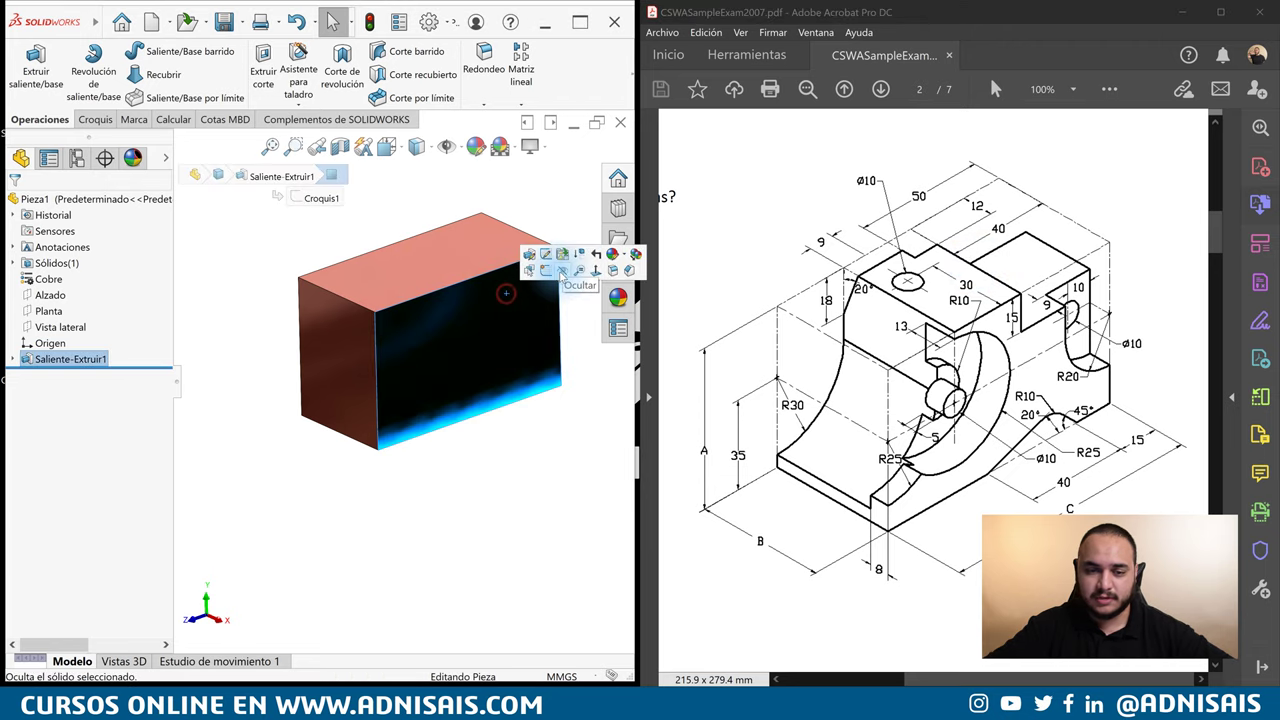
{"action": "left_click", "coordinate": [547, 272]}
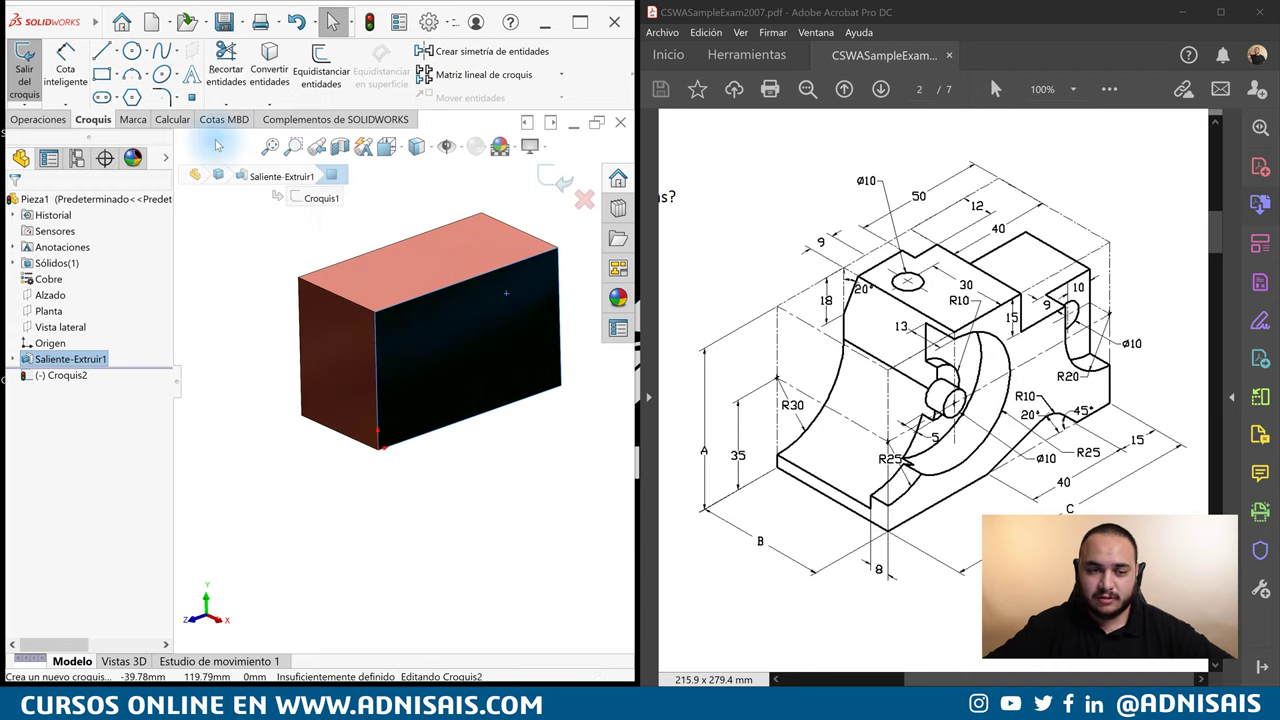
{"action": "left_click", "coordinate": [102, 73]}
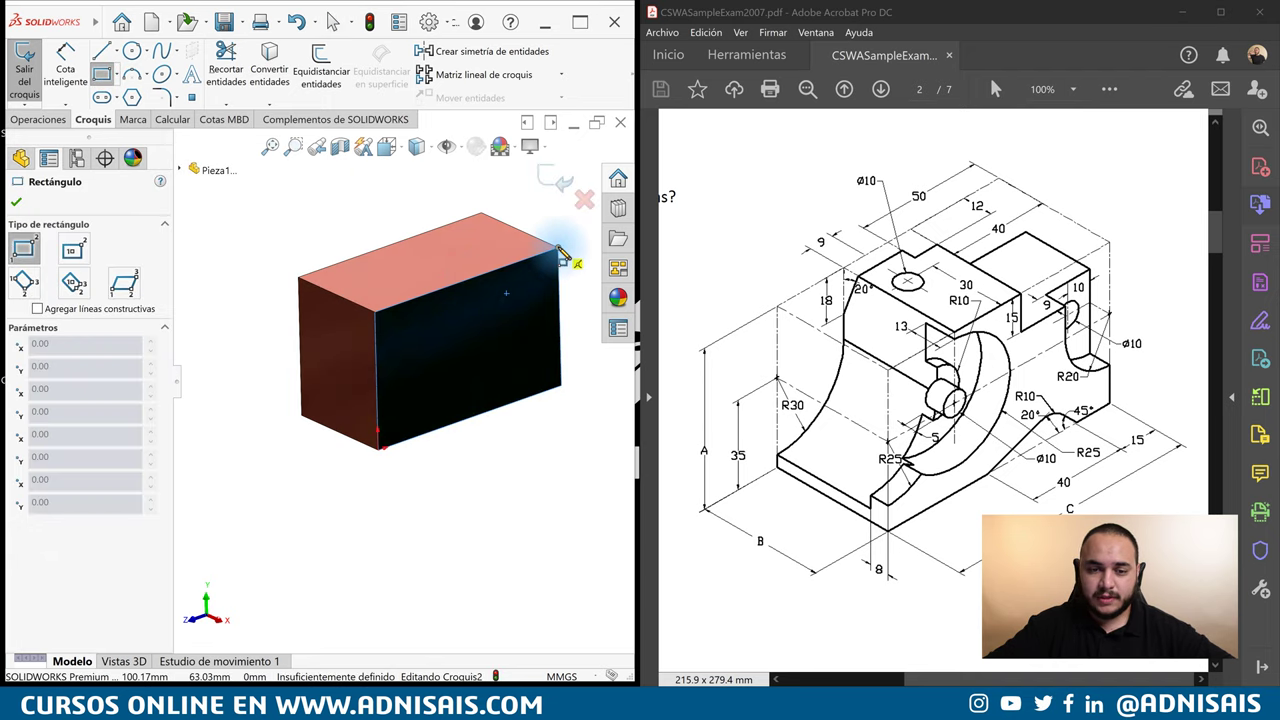
{"action": "left_click", "coordinate": [558, 248]}
{"action": "left_click", "coordinate": [492, 298]}
{"action": "right_click_drag", "start_coordinate": [504, 430], "coordinate": [520, 280]}
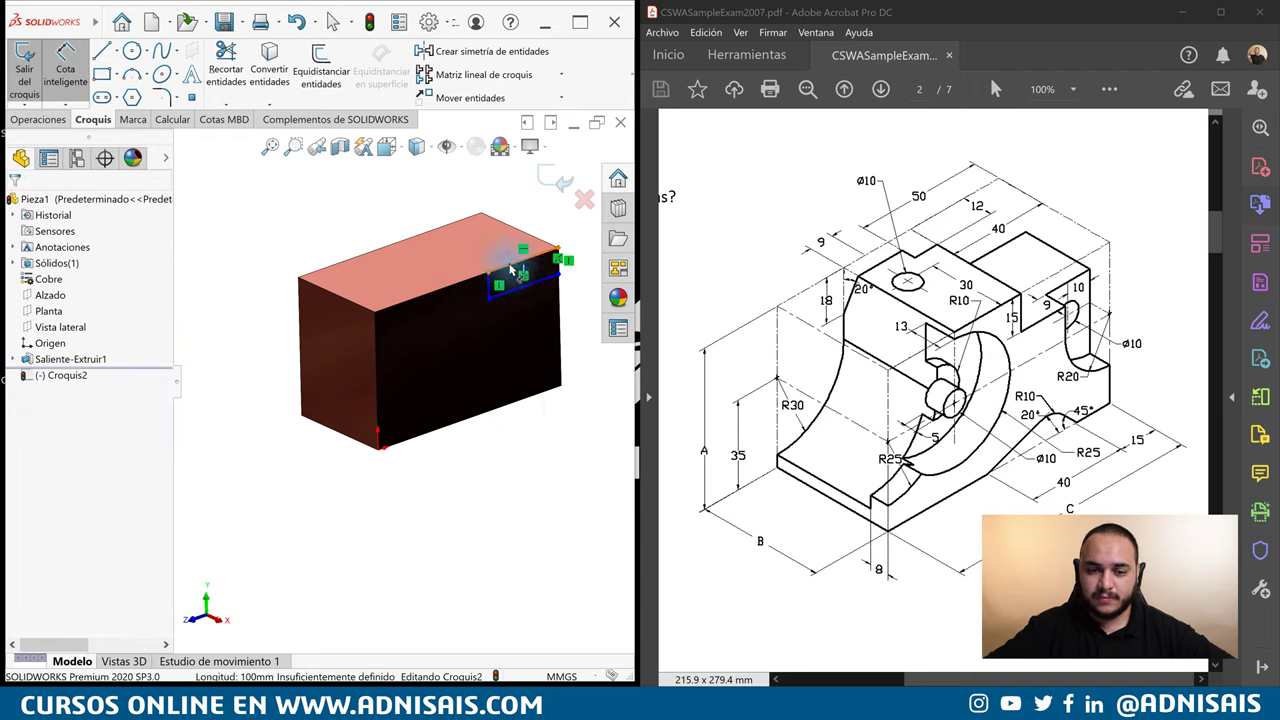
Dimension the notch rectangle 40 mm wide and 13 mm tall.
{"action": "left_click", "coordinate": [517, 256]}
{"action": "left_click", "coordinate": [560, 272]}
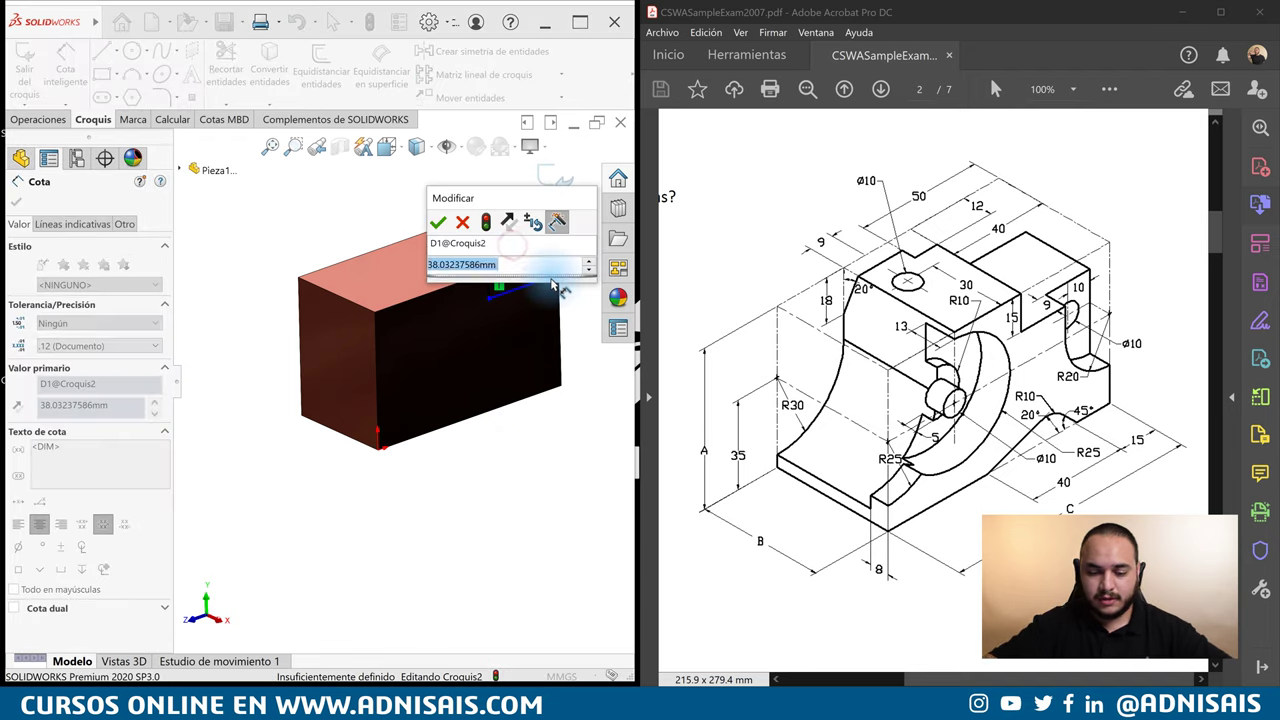
{"action": "type", "text": "40"}
{"action": "key", "text": "Return"}
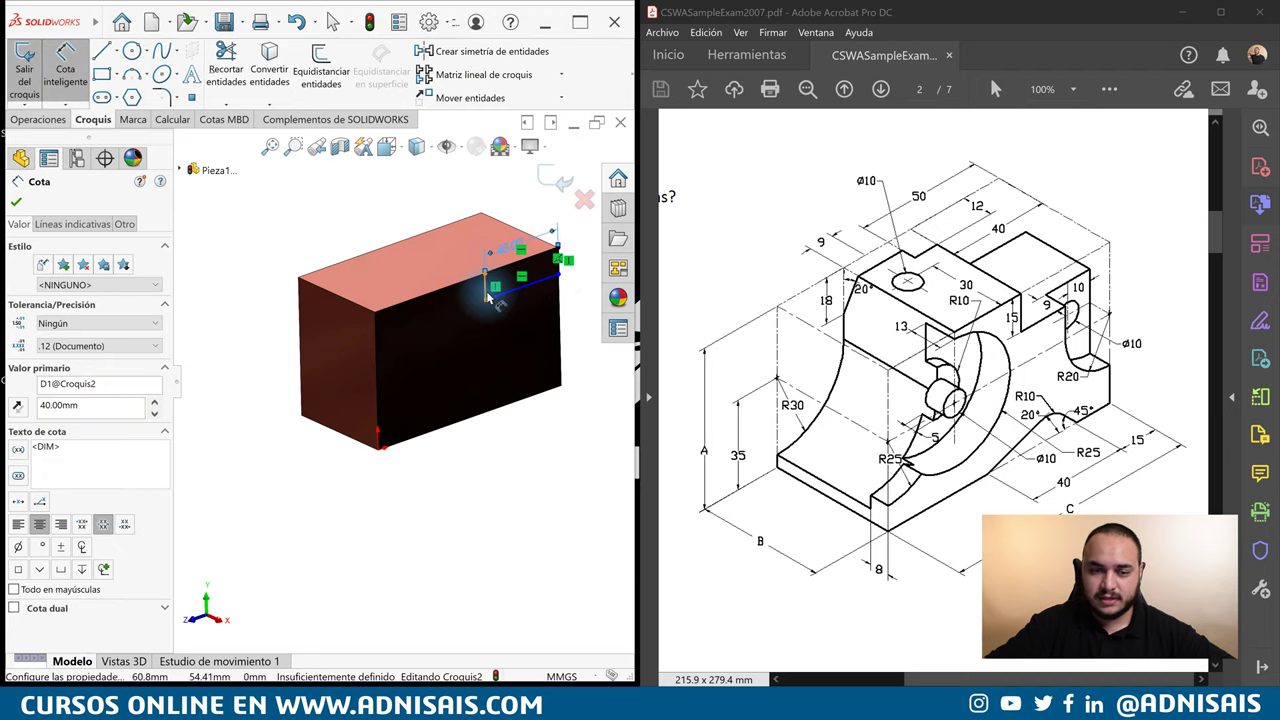
{"action": "left_click", "coordinate": [487, 292]}
{"action": "left_click", "coordinate": [470, 316]}
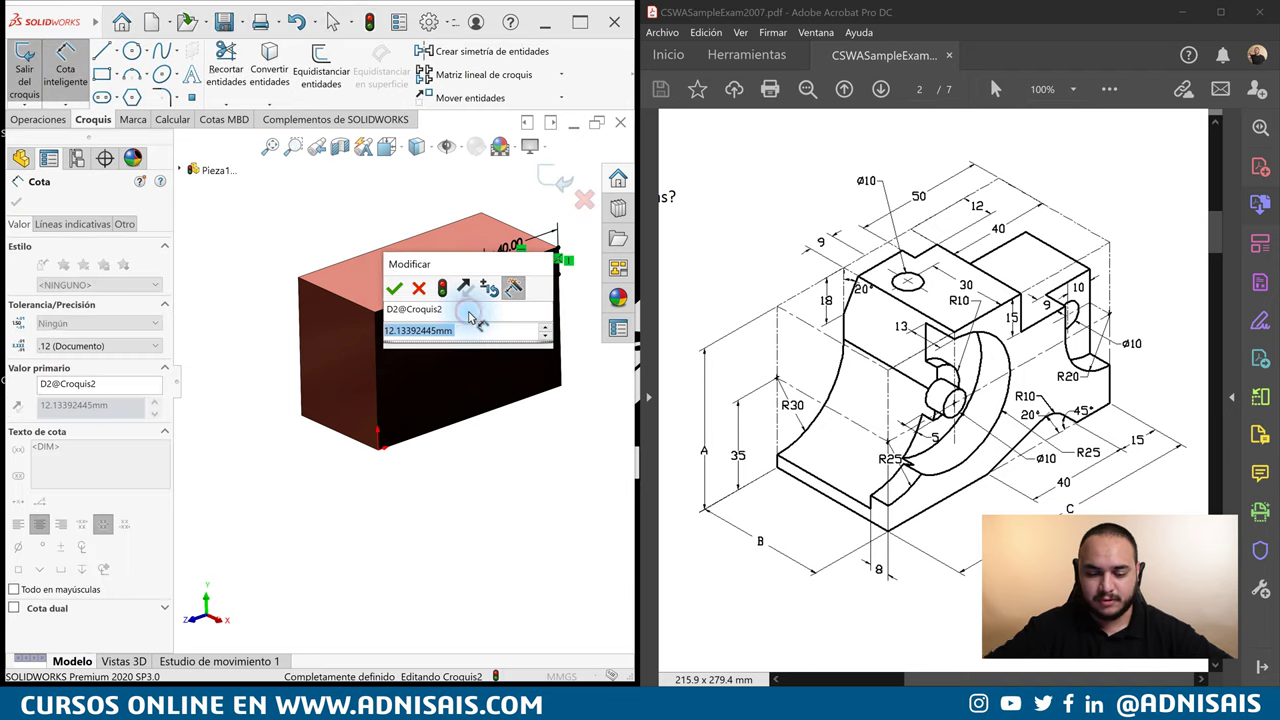
{"action": "type", "text": "13"}
{"action": "key", "text": "Return"}
{"action": "key", "text": "Escape"}
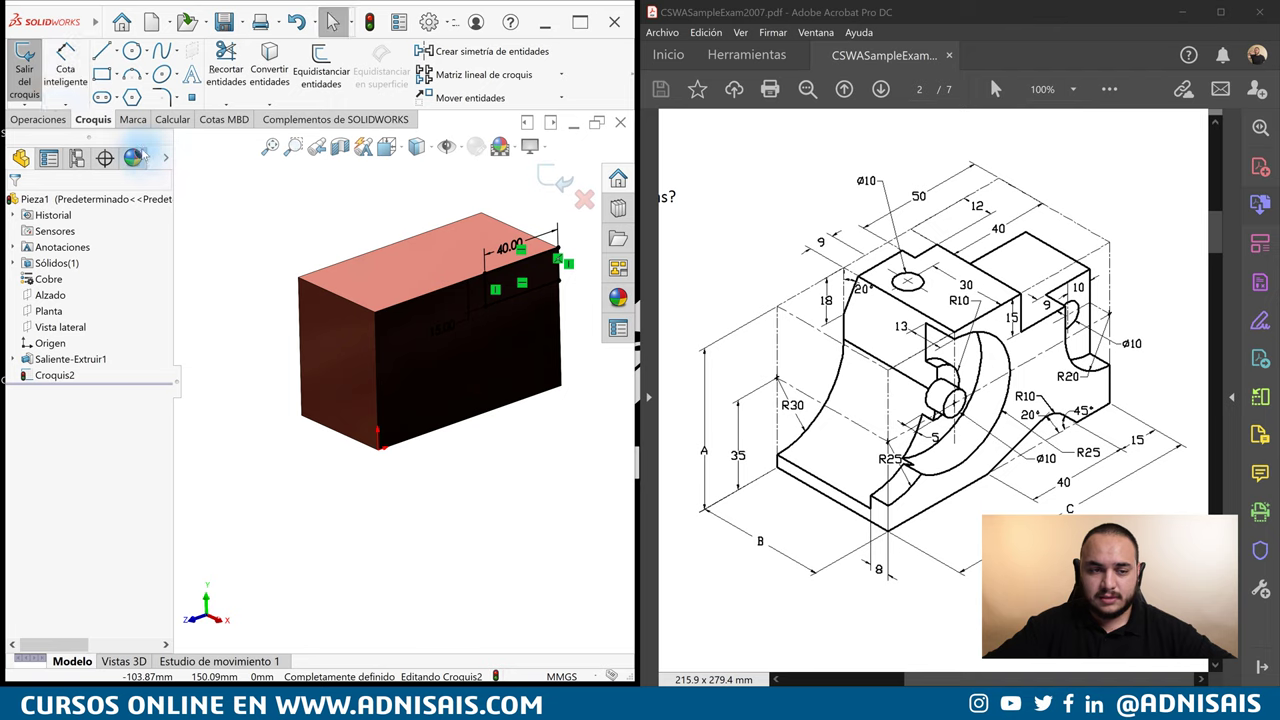
Extrude-cut the rectangle Through All to notch the block.
{"action": "left_click", "coordinate": [38, 119]}
{"action": "left_click", "coordinate": [264, 72]}
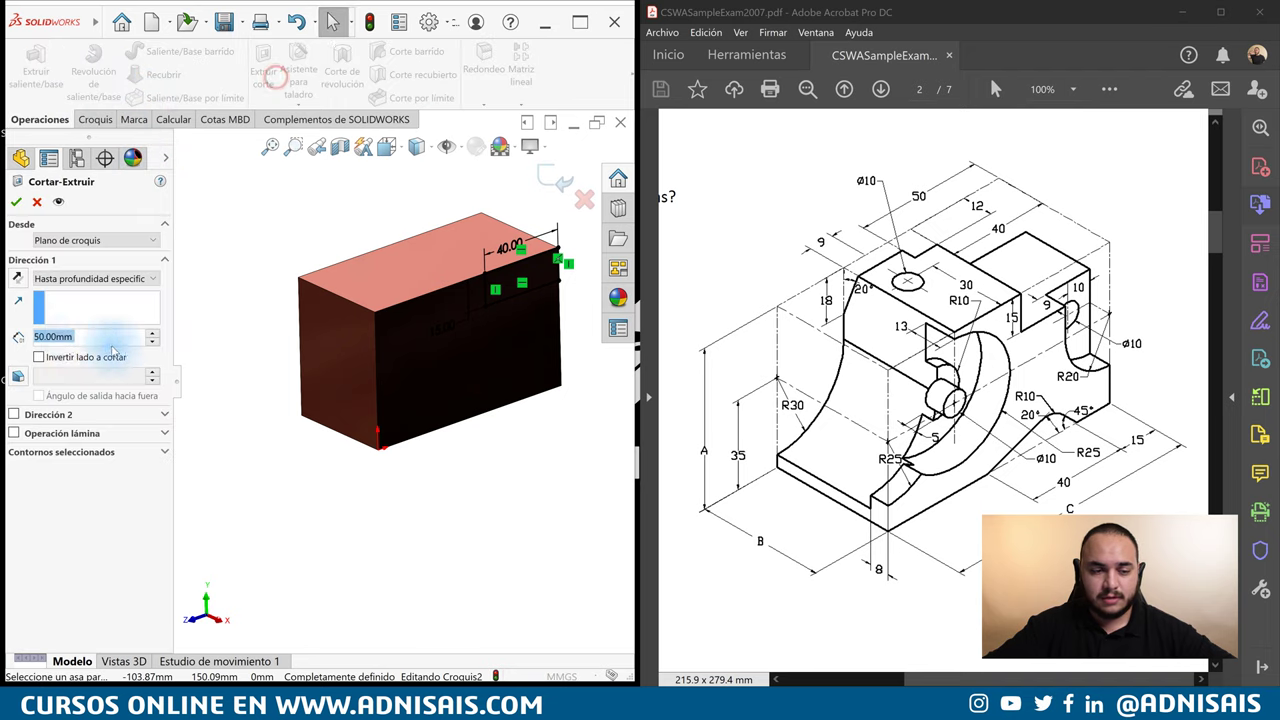
{"action": "left_click", "coordinate": [95, 278]}
{"action": "left_click", "coordinate": [60, 300]}
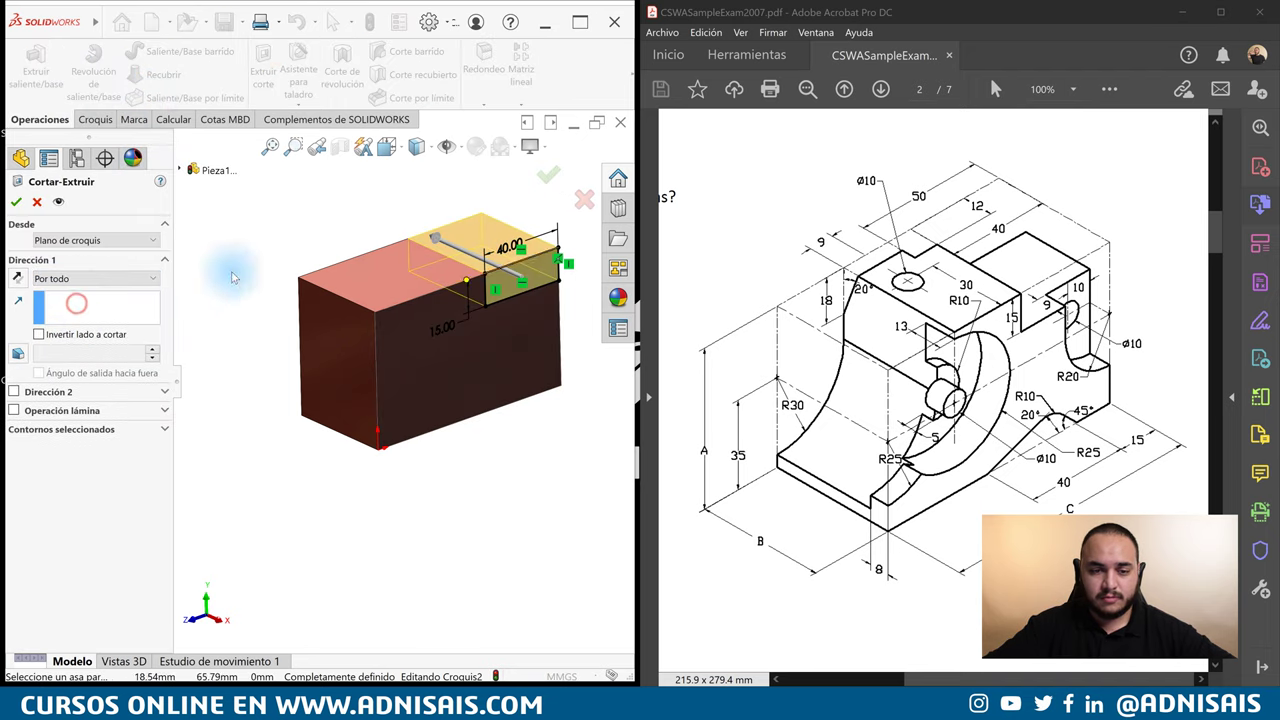
{"action": "left_click", "coordinate": [16, 203]}
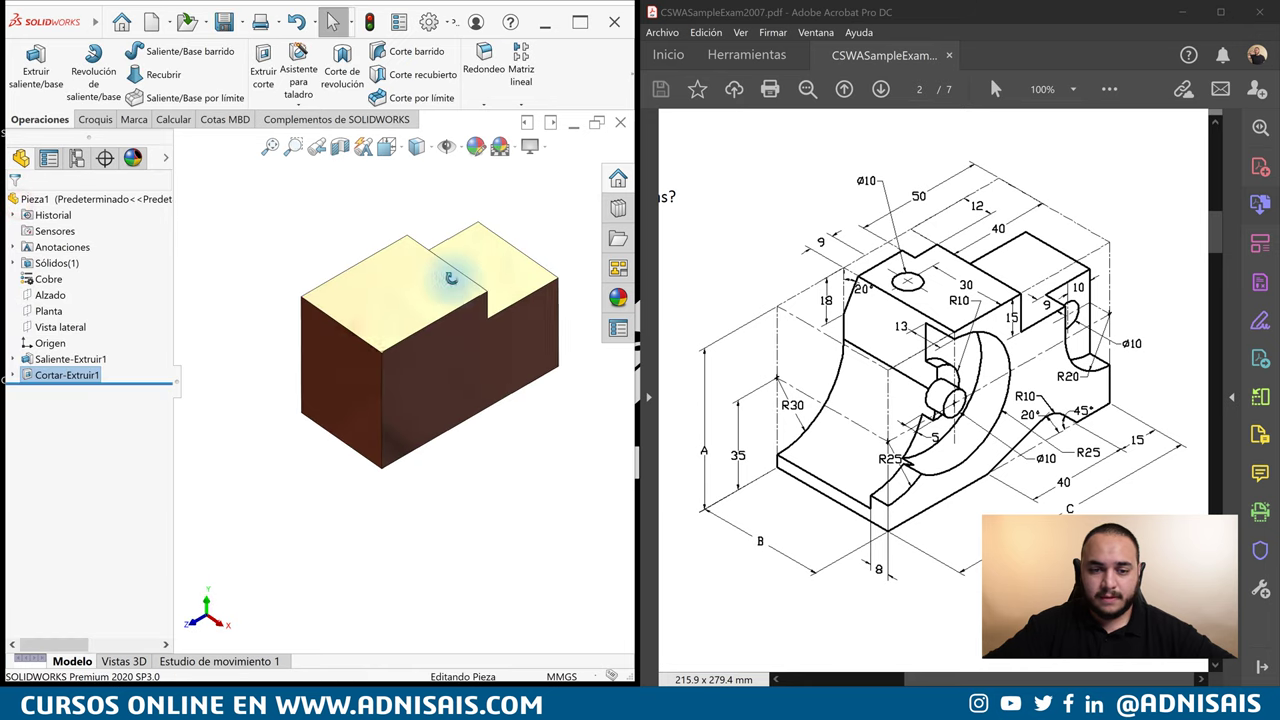
Copy the notch cut onto the top face and edit its sketch face-on.
{"action": "left_click_drag", "start_coordinate": [508, 302], "coordinate": [395, 285], "text": "ctrl"}
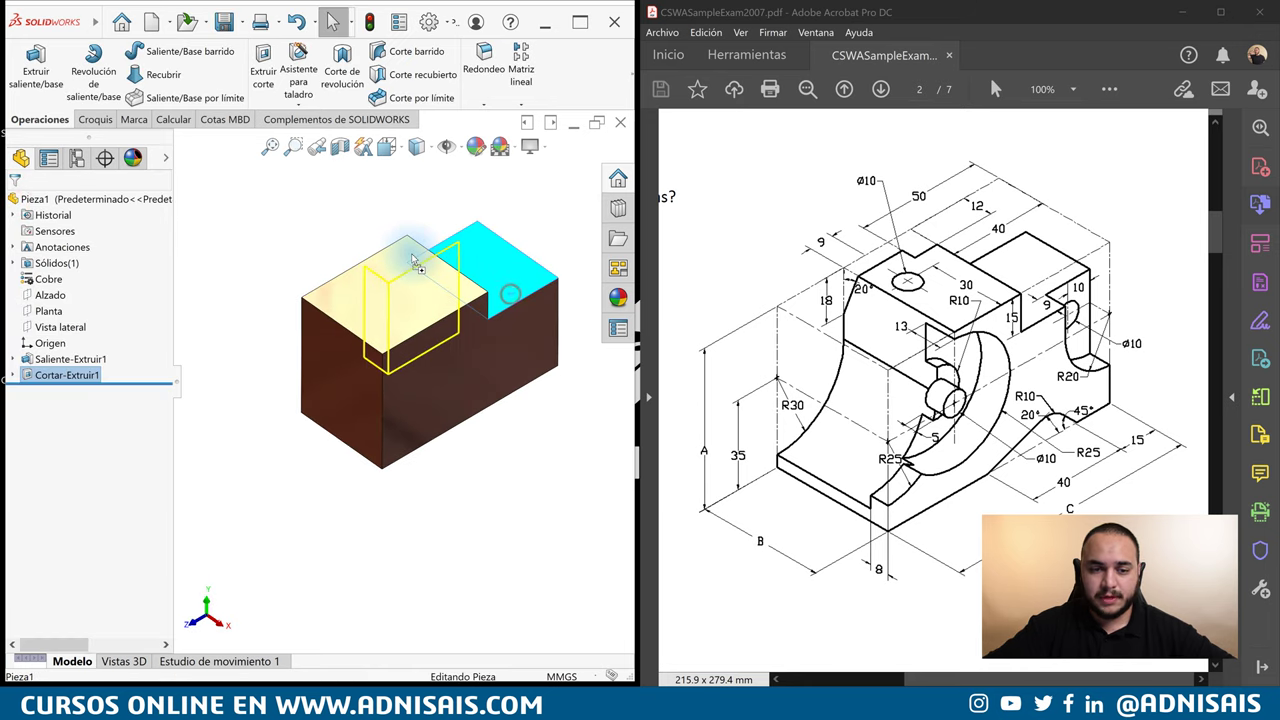
{"action": "left_click", "coordinate": [297, 293]}
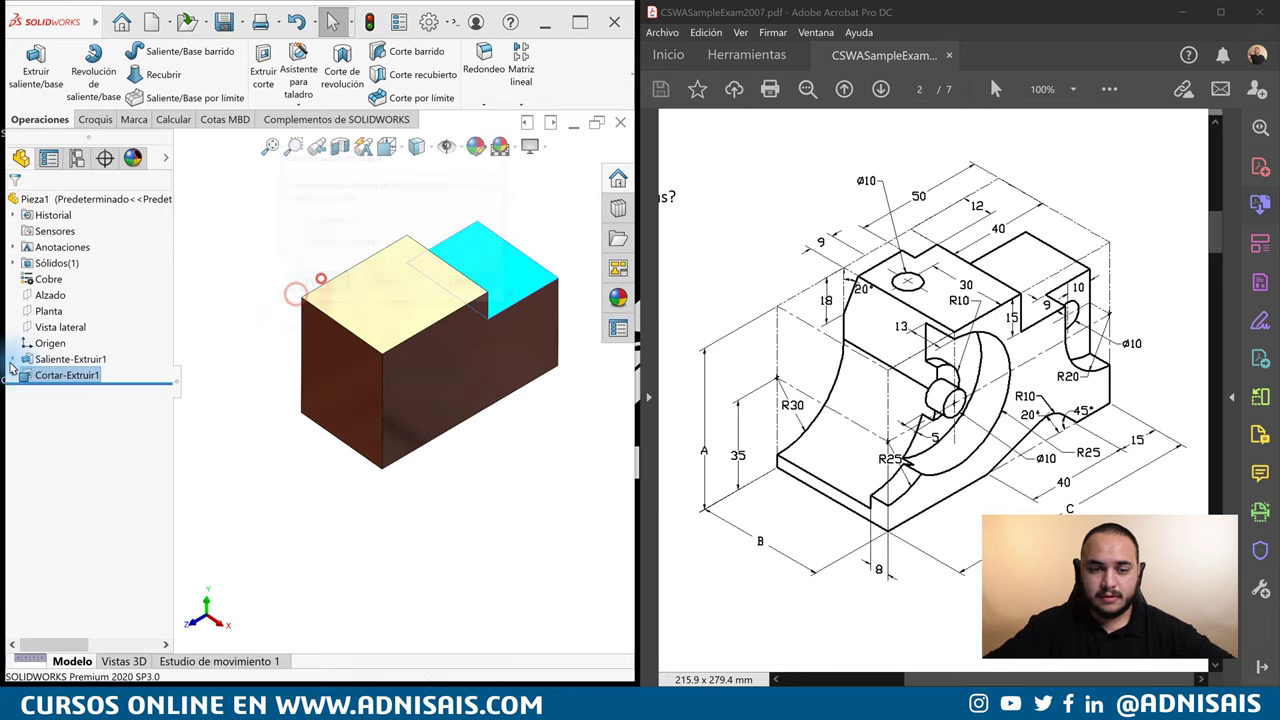
{"action": "left_click", "coordinate": [13, 390]}
{"action": "left_click", "coordinate": [75, 407]}
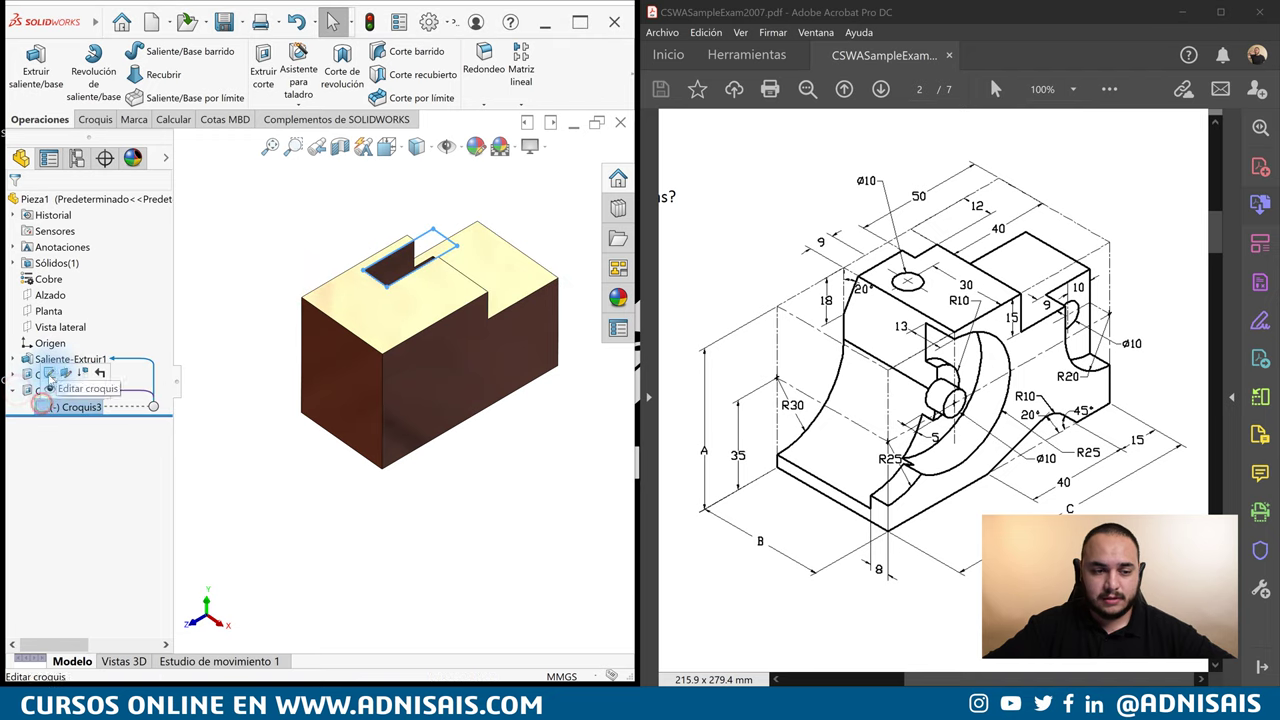
{"action": "left_click", "coordinate": [49, 374]}
{"action": "key", "text": "ctrl+8"}
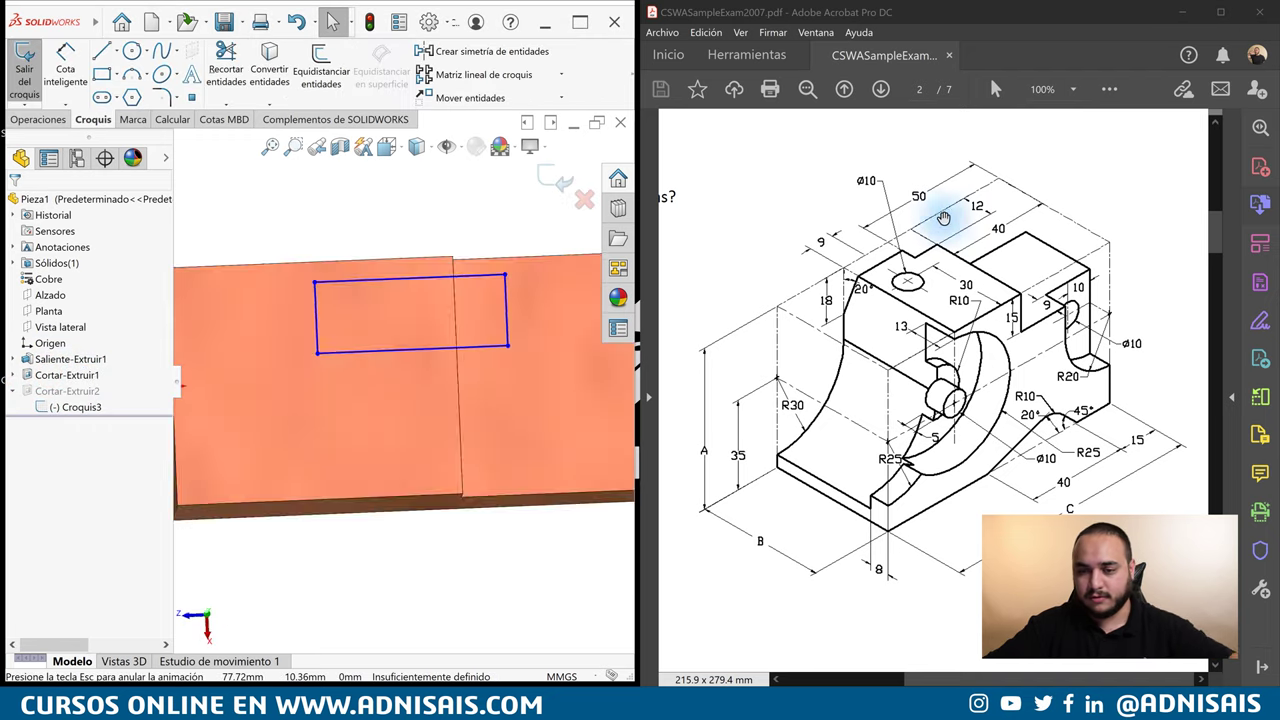
{"action": "key", "text": "z"}
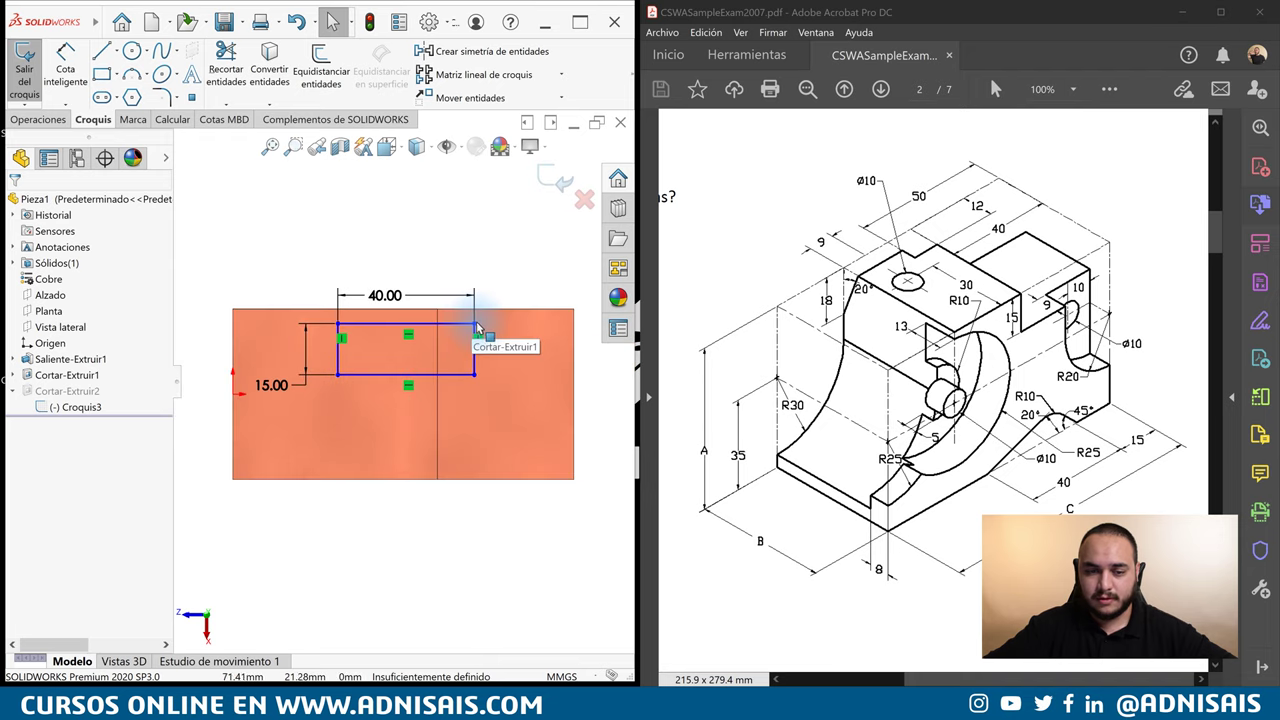
Snap the rectangle to the top-right corner and resize it to 50 by 12 mm.
{"action": "left_click_drag", "start_coordinate": [476, 328], "coordinate": [503, 287]}
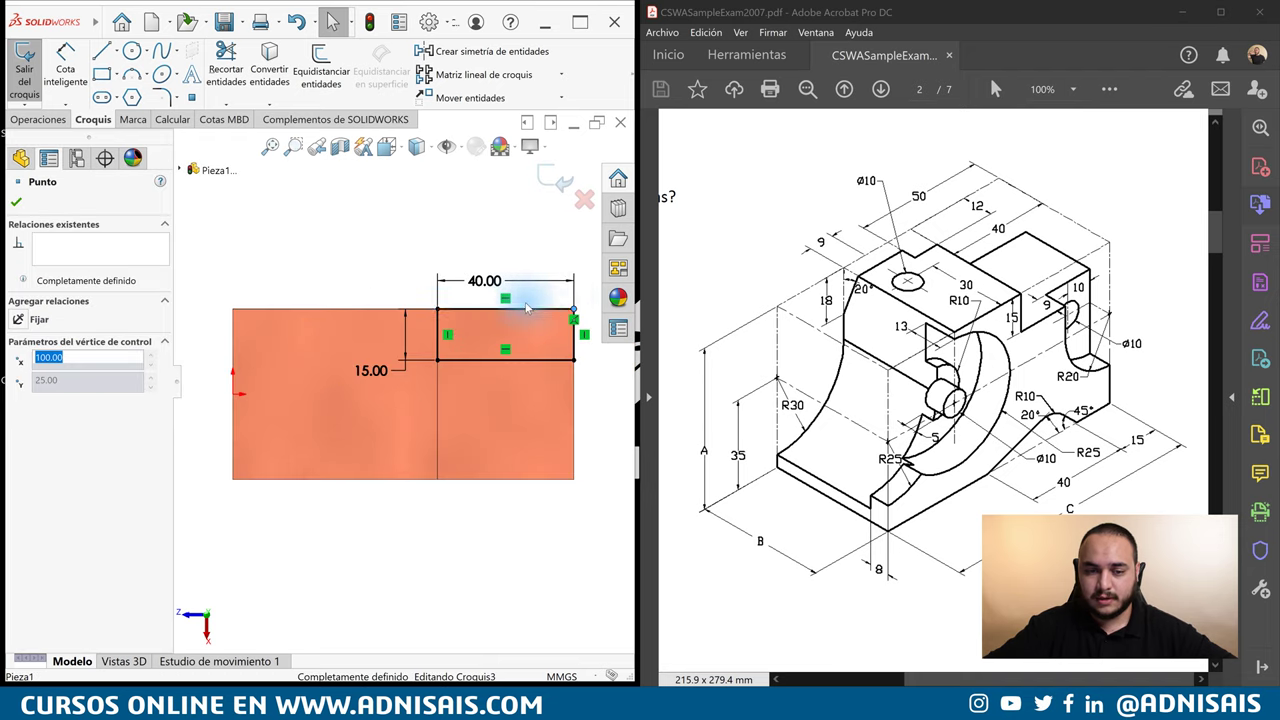
{"action": "double_click", "coordinate": [497, 280]}
{"action": "type", "text": "50"}
{"action": "key", "text": "Return"}
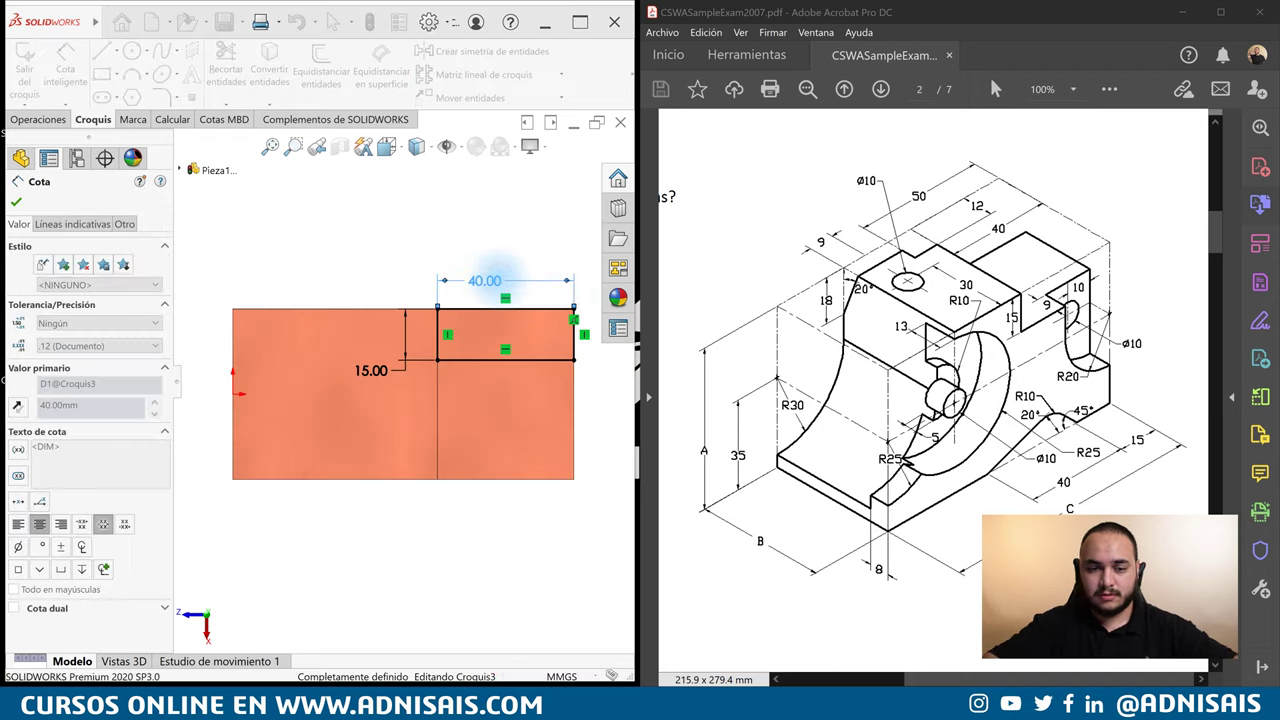
{"action": "left_click", "coordinate": [347, 372]}
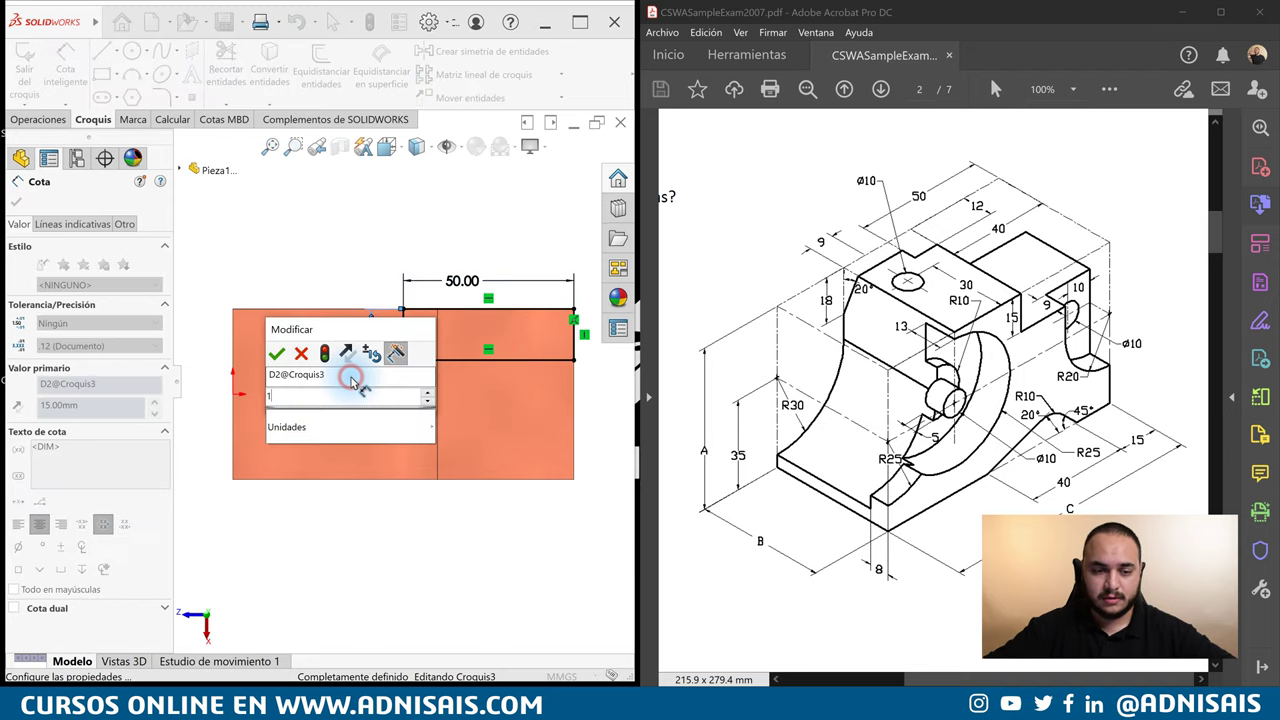
{"action": "type", "text": "12"}
{"action": "key", "text": "Return"}
{"action": "left_click", "coordinate": [565, 178]}
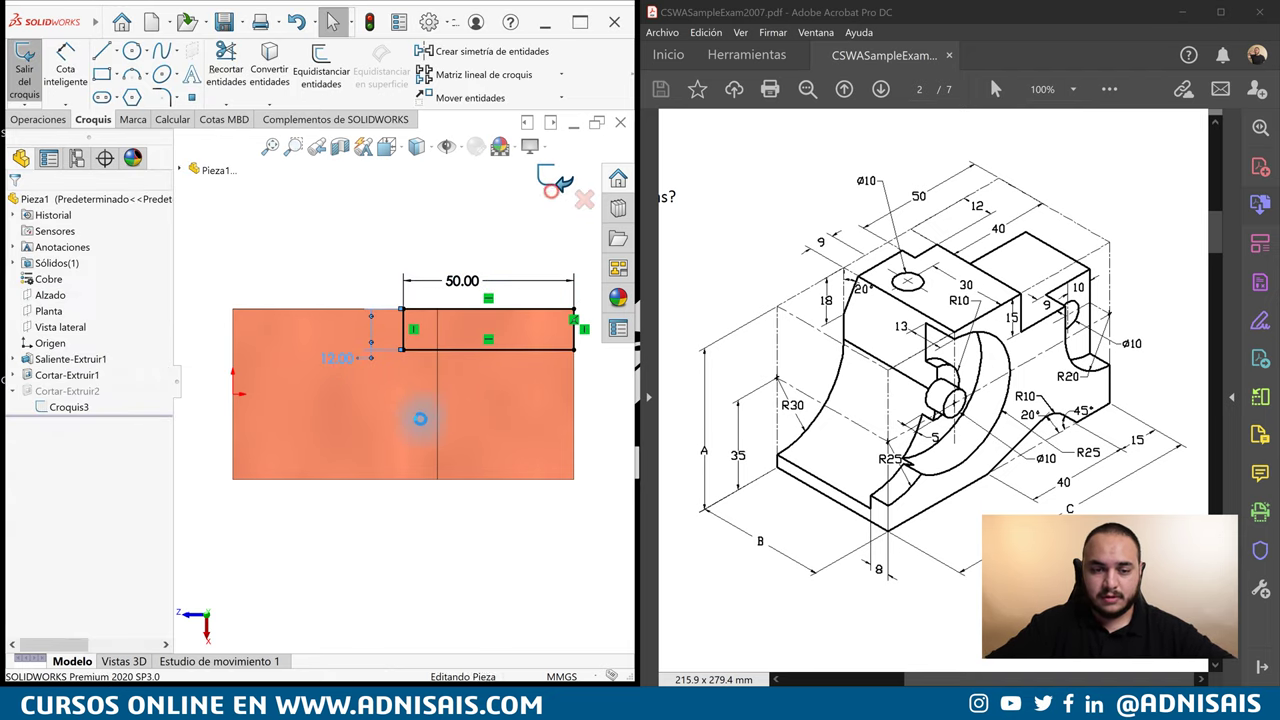
Start a new sketch, Croquis4, on the block's front face.
{"action": "mouse_move", "coordinate": [428, 428]}
{"action": "middle_mouse_down"}
{"action": "mouse_move", "coordinate": [452, 262]}
{"action": "mouse_move", "coordinate": [471, 428]}
{"action": "middle_mouse_up"}
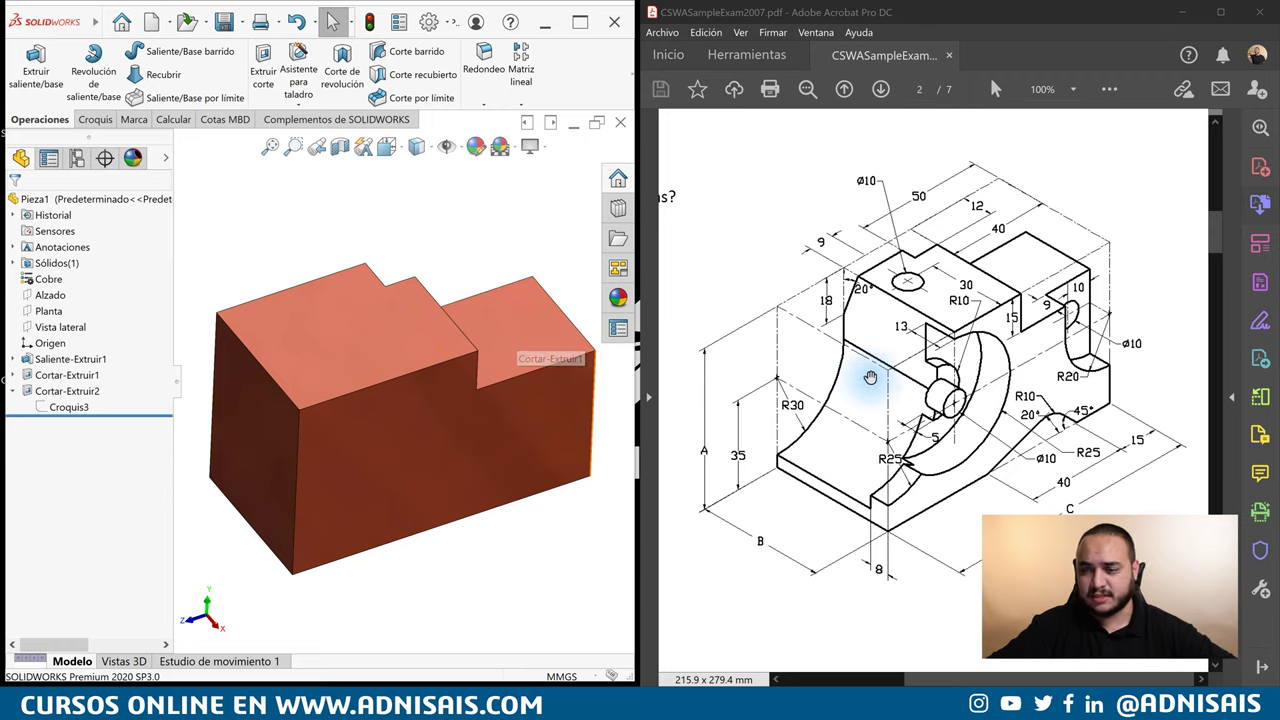
{"action": "scroll", "coordinate": [1051, 455], "scroll_direction": "up", "scroll_amount": 4}
{"action": "scroll", "coordinate": [1051, 455], "scroll_direction": "left", "scroll_amount": 1}
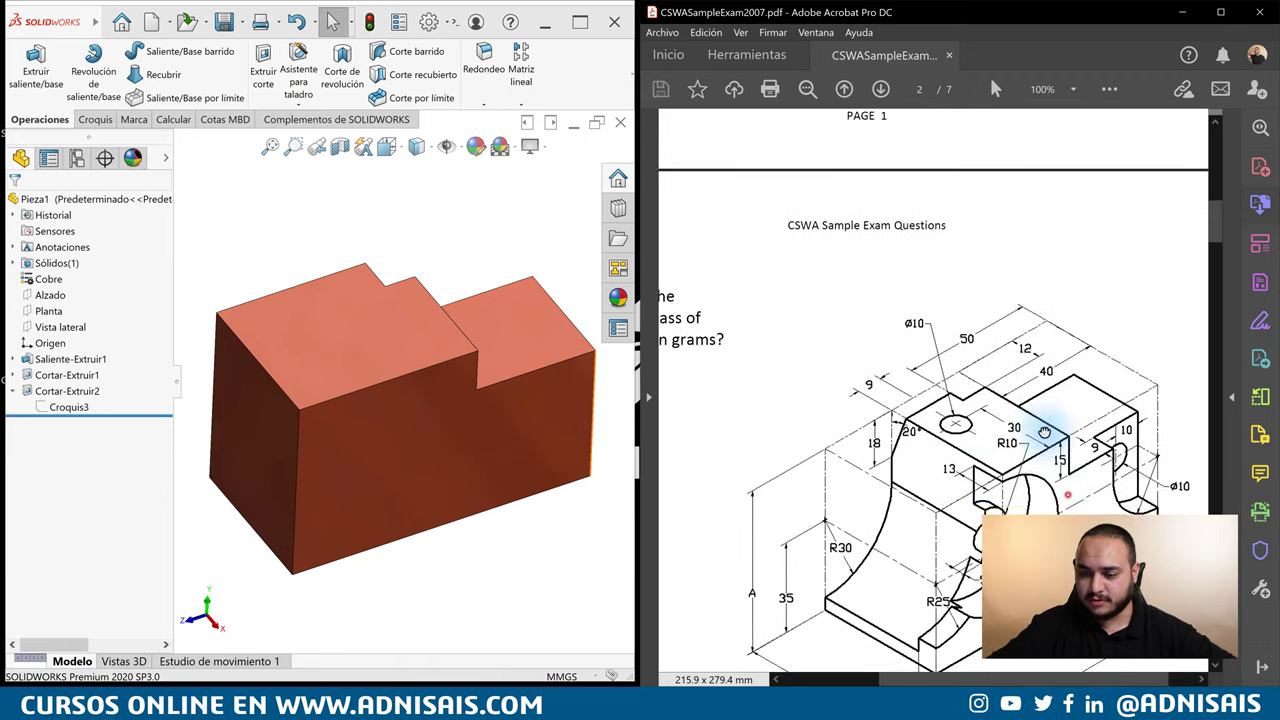
{"action": "scroll", "coordinate": [1045, 440], "scroll_direction": "down", "scroll_amount": 5}
{"action": "scroll", "coordinate": [1045, 440], "scroll_direction": "right", "scroll_amount": 1}
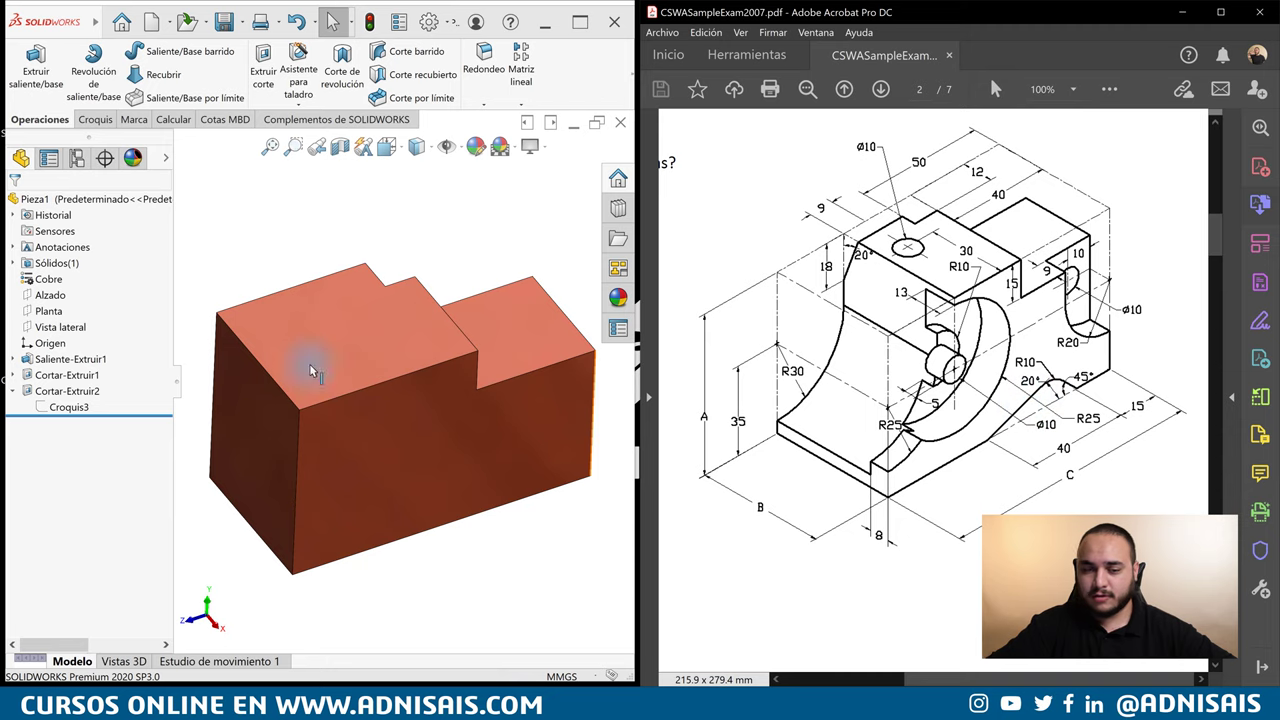
{"action": "left_click", "coordinate": [453, 484]}
{"action": "left_click", "coordinate": [500, 467]}
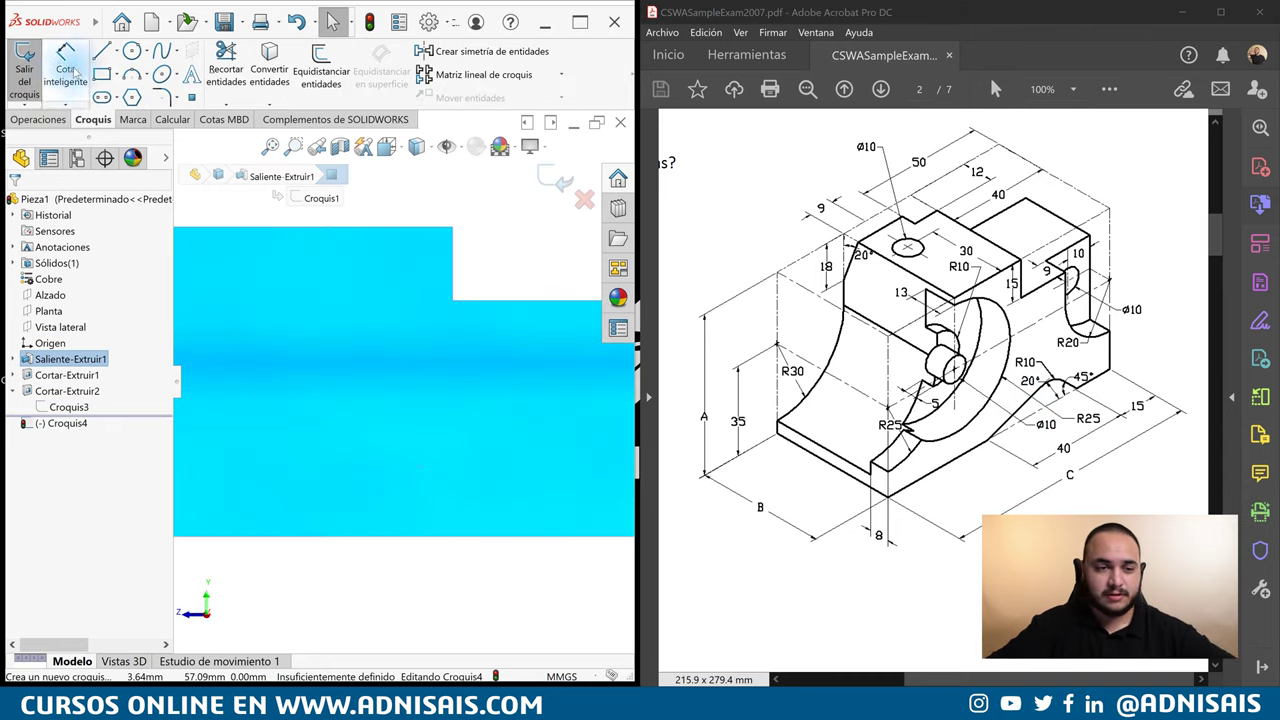
Draw a closed line and arc profile along the face's bottom edge.
{"action": "left_click", "coordinate": [101, 53]}
{"action": "left_click", "coordinate": [341, 541]}
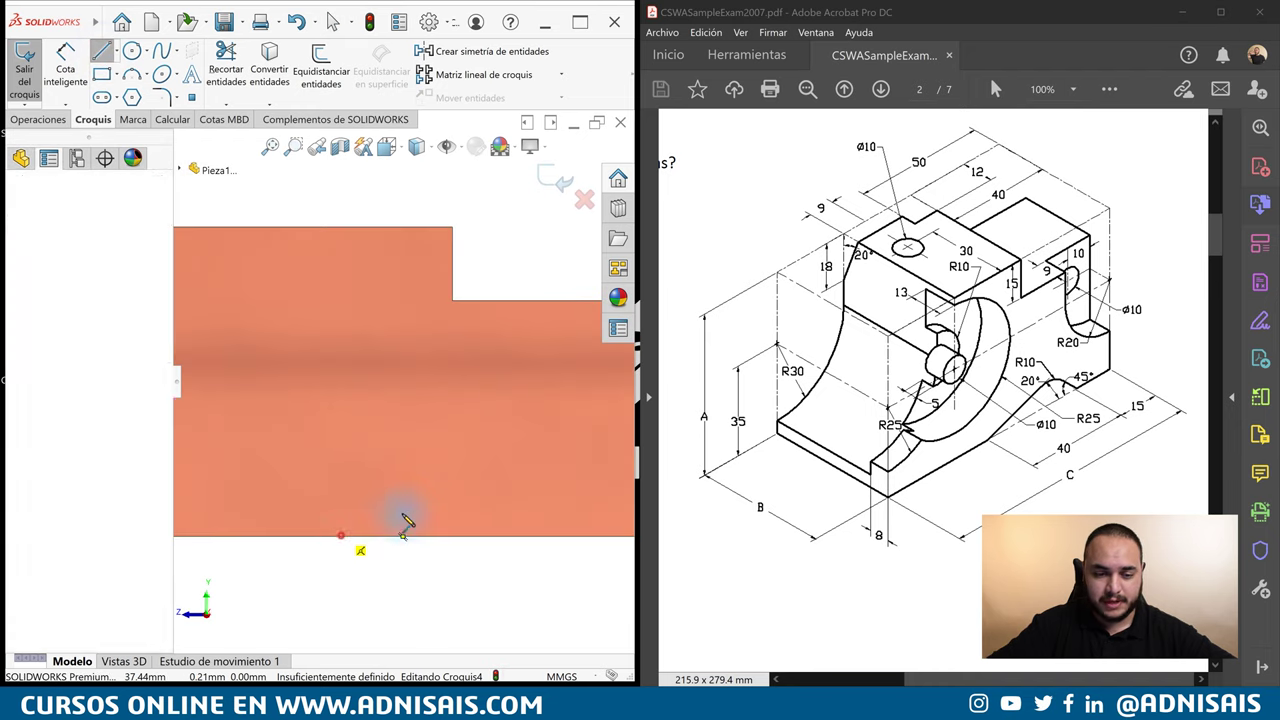
{"action": "left_click", "coordinate": [445, 502]}
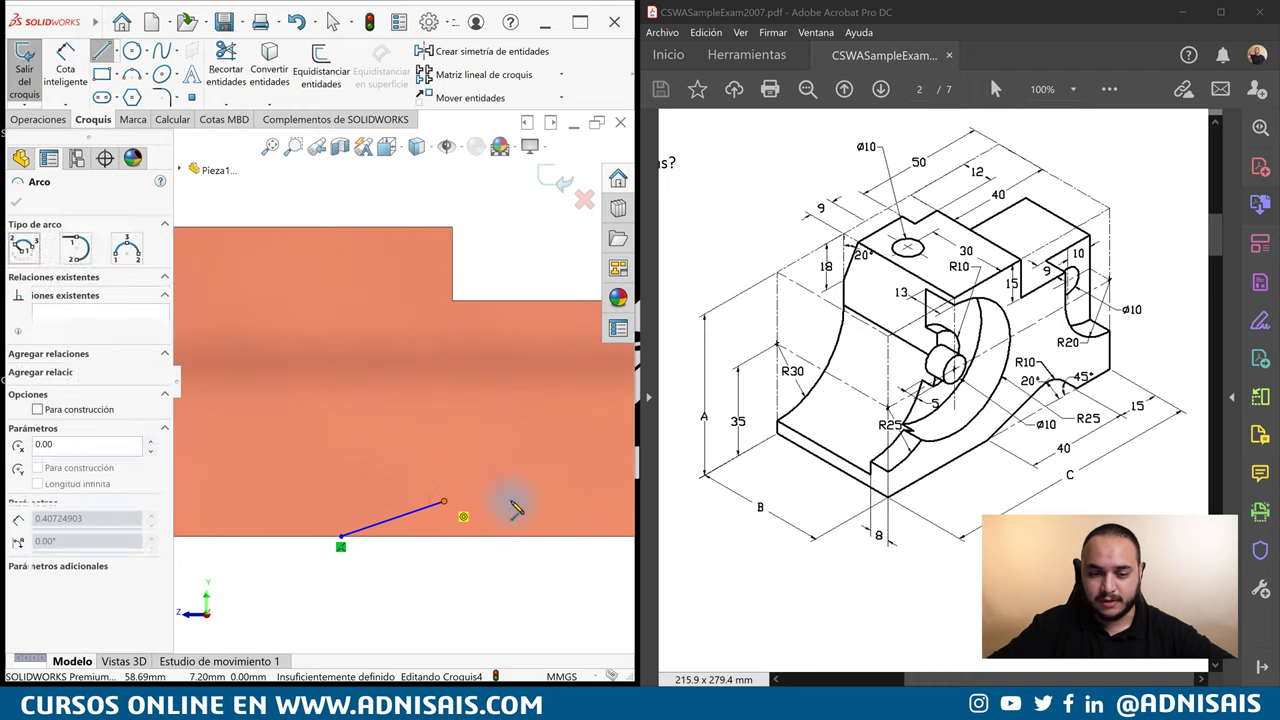
{"action": "left_click", "coordinate": [494, 512]}
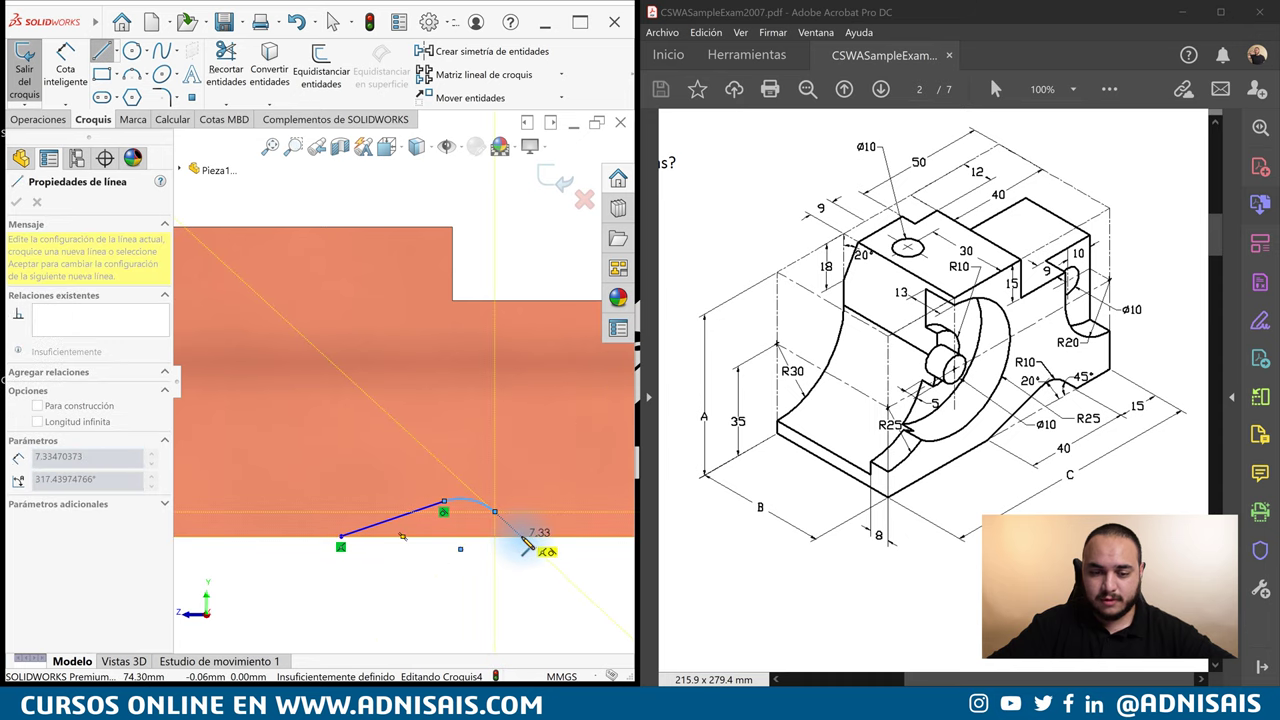
{"action": "left_click", "coordinate": [521, 540]}
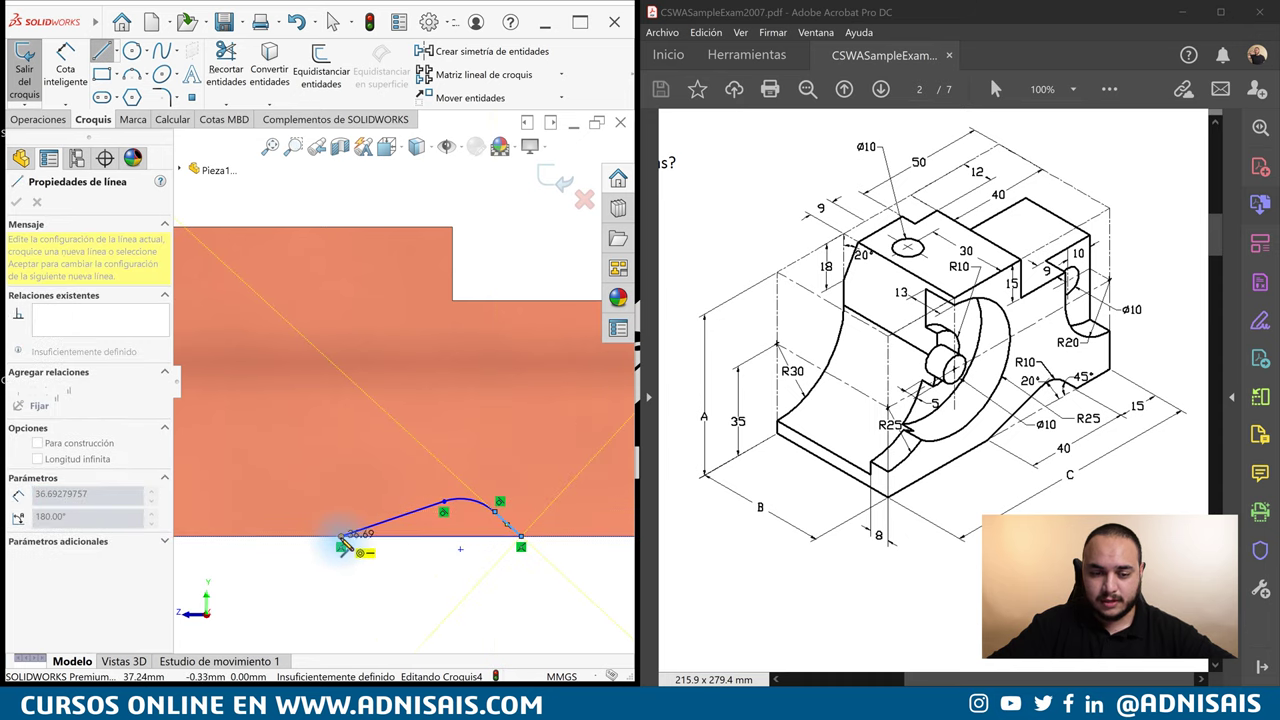
{"action": "left_click", "coordinate": [340, 540]}
{"action": "key", "text": "Escape"}
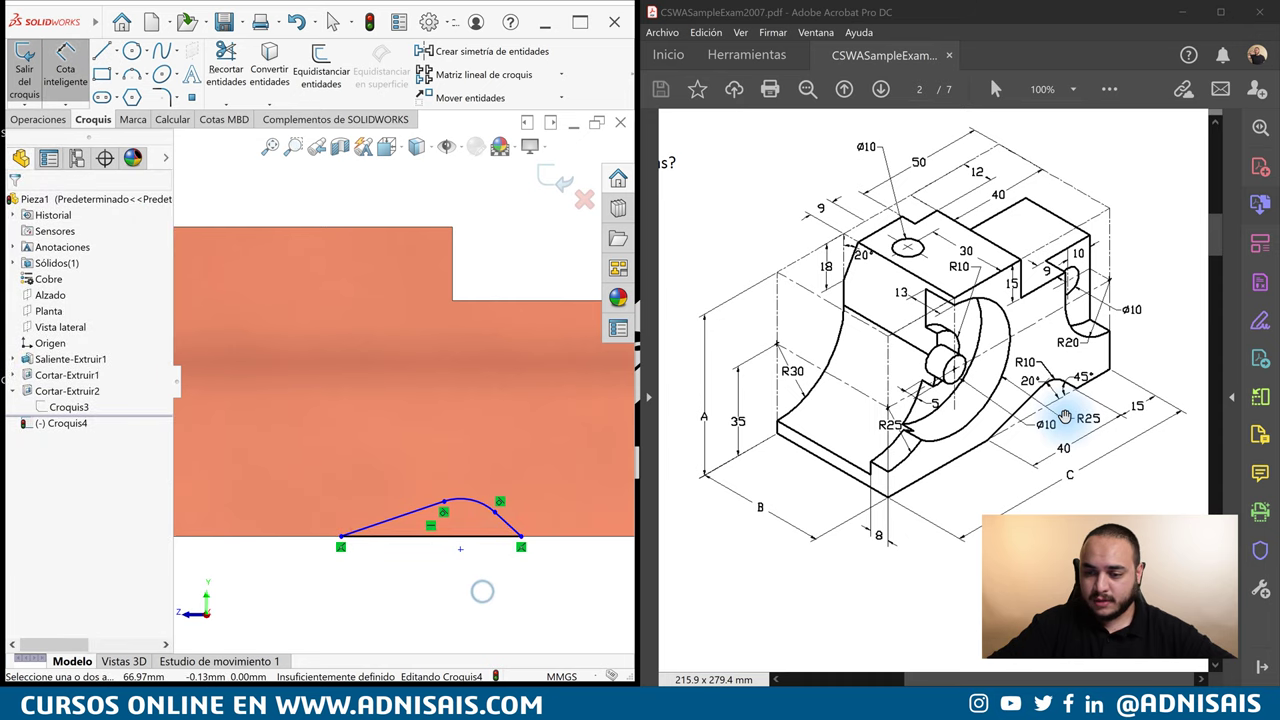
Dimension the profile's base 40 mm and its sides at 20° and 45°.
{"action": "left_click", "coordinate": [468, 540]}
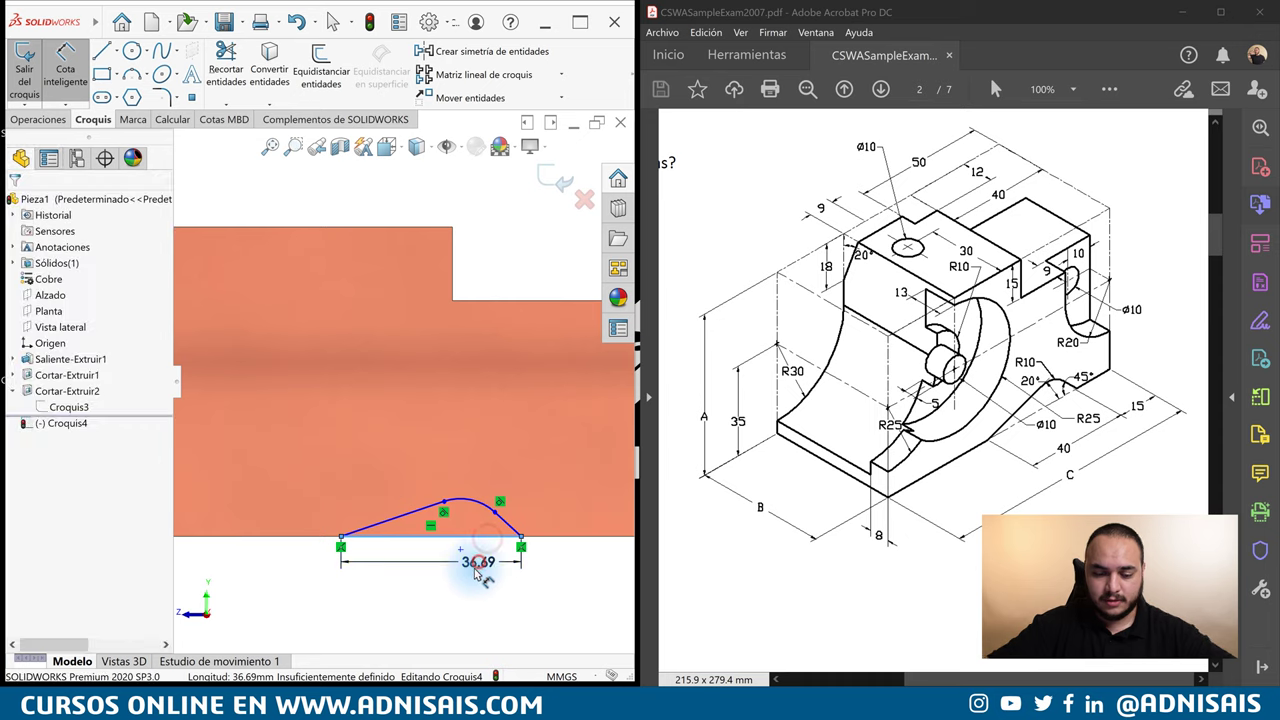
{"action": "left_click", "coordinate": [478, 565]}
{"action": "type", "text": "40"}
{"action": "key", "text": "Return"}
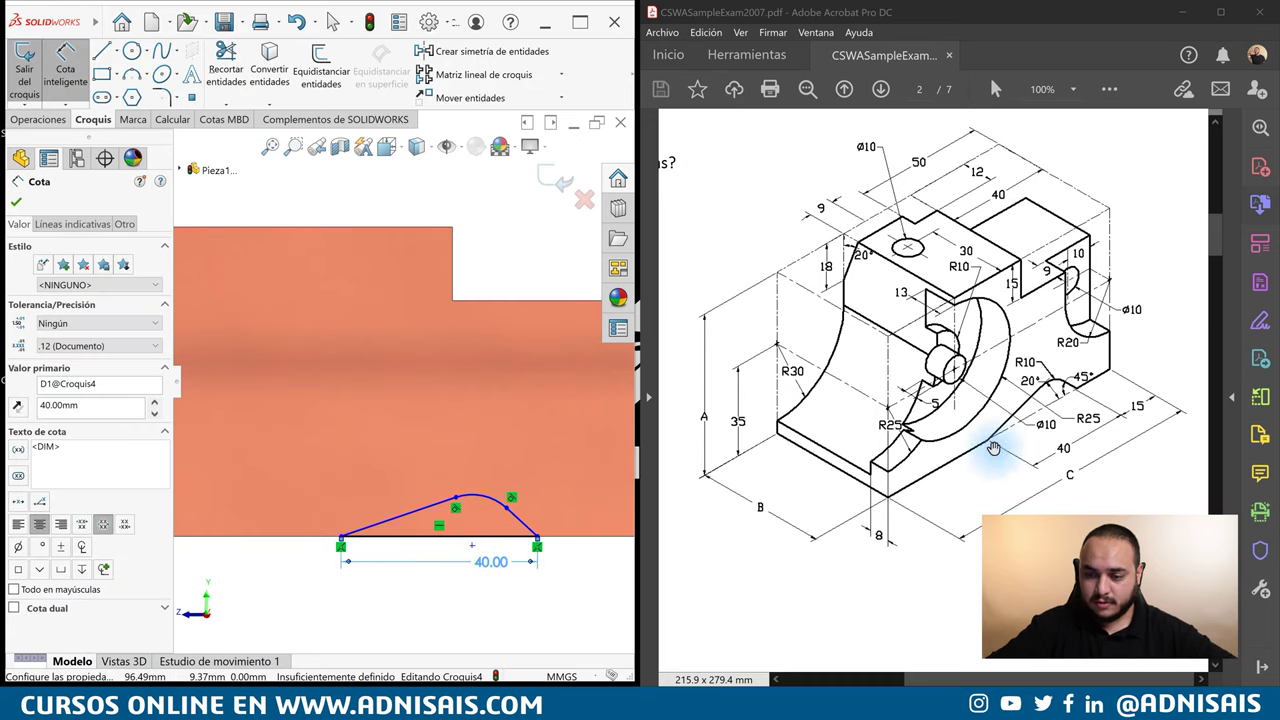
{"action": "left_click", "coordinate": [390, 528]}
{"action": "left_click", "coordinate": [415, 538]}
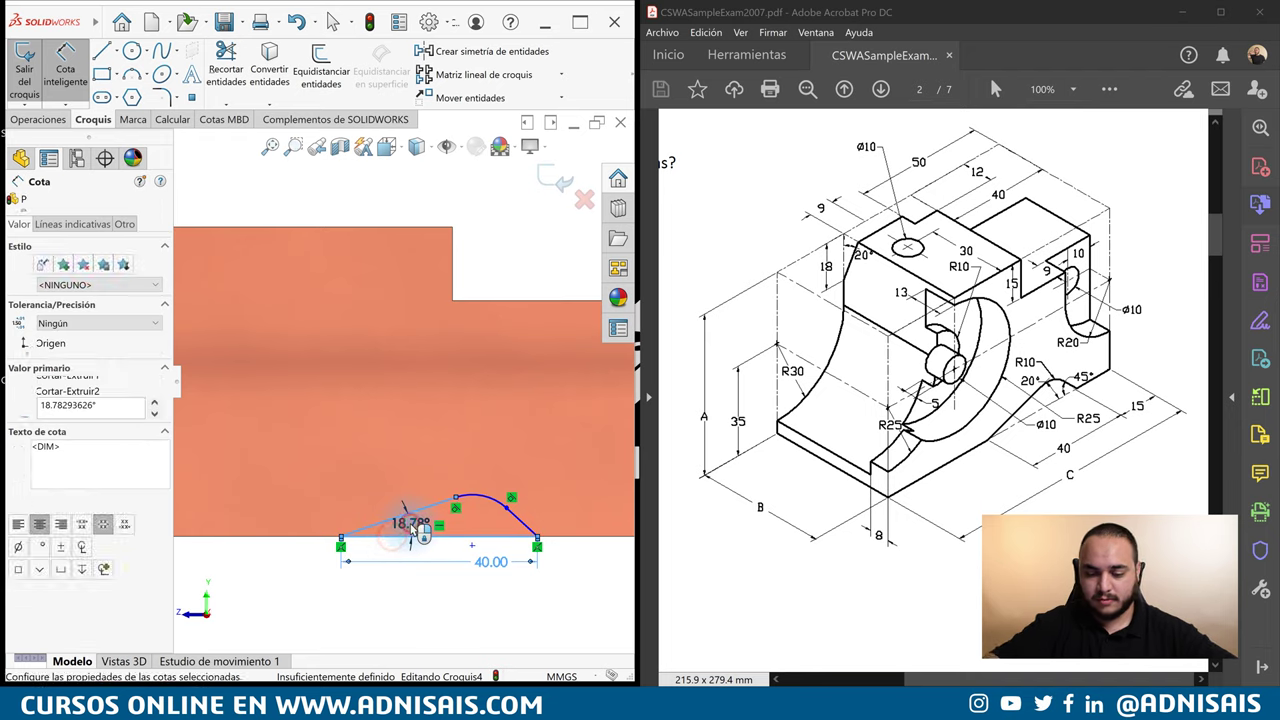
{"action": "left_click", "coordinate": [415, 530]}
{"action": "type", "text": "20"}
{"action": "key", "text": "Return"}
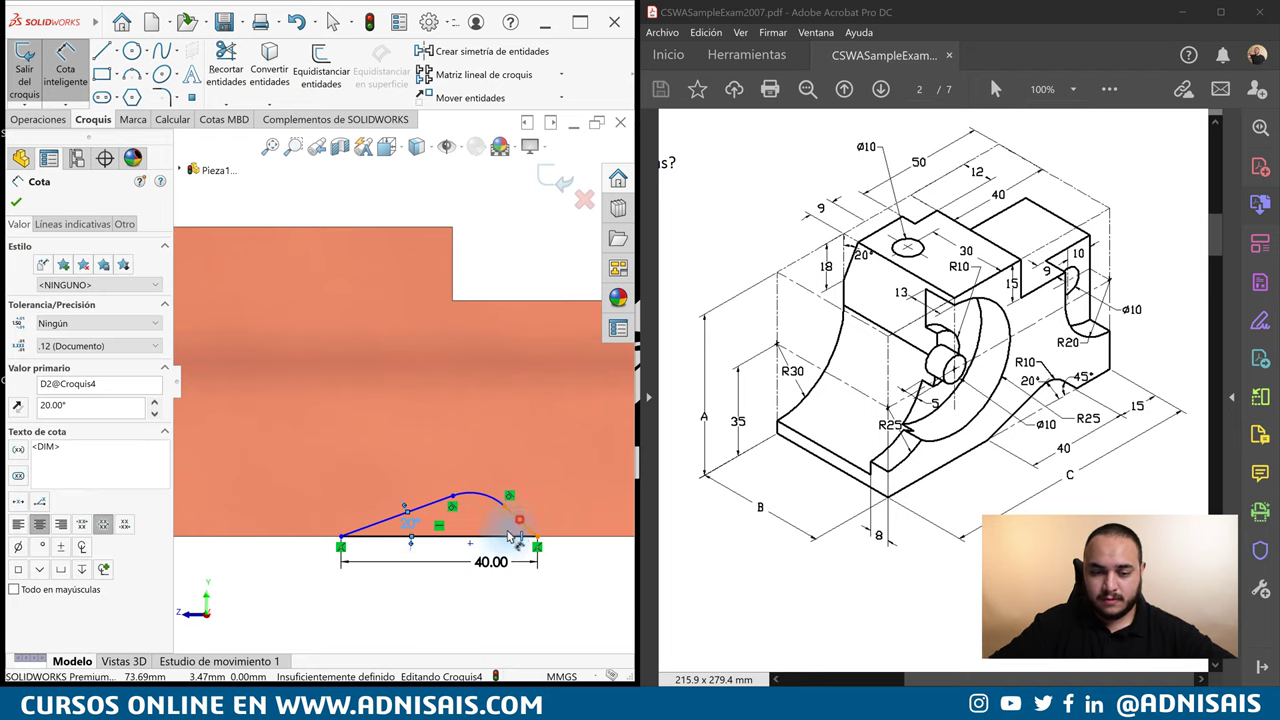
{"action": "left_click", "coordinate": [512, 536]}
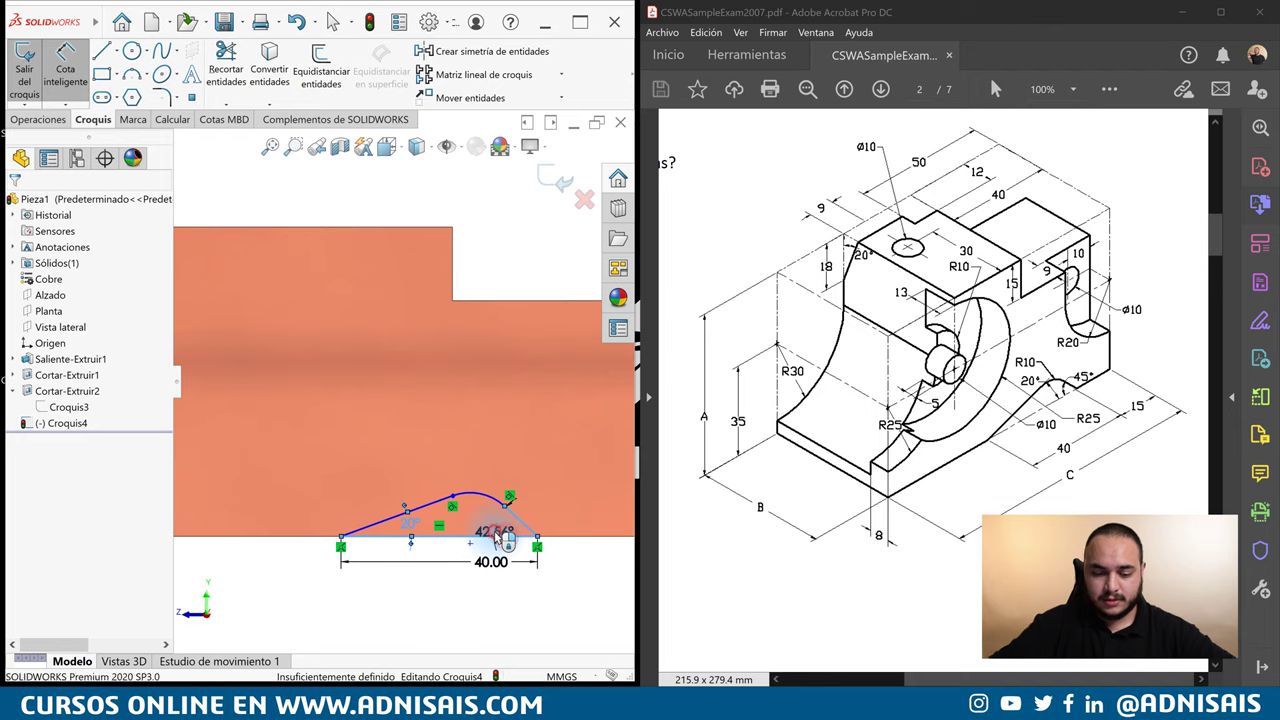
{"action": "left_click", "coordinate": [500, 537]}
{"action": "key", "text": "Return"}
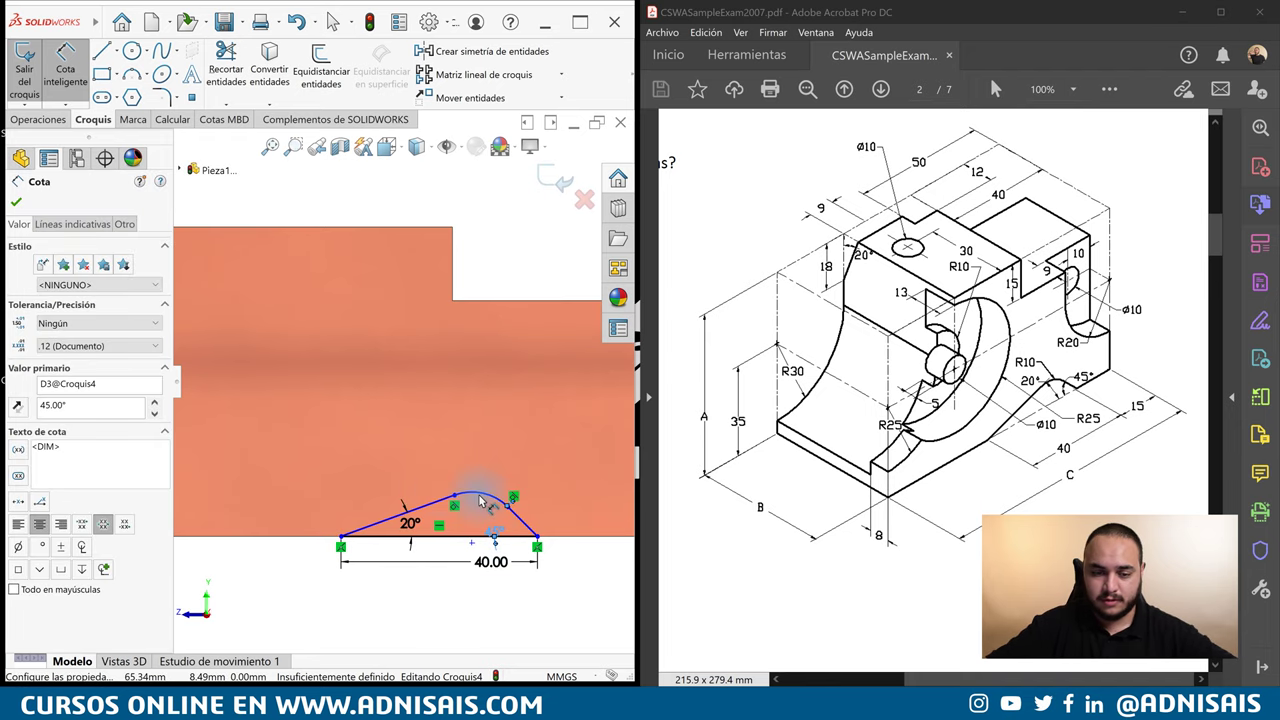
Give the top arc R10 and place the profile 15 mm from the right edge.
{"action": "left_click", "coordinate": [482, 494]}
{"action": "left_click", "coordinate": [503, 468]}
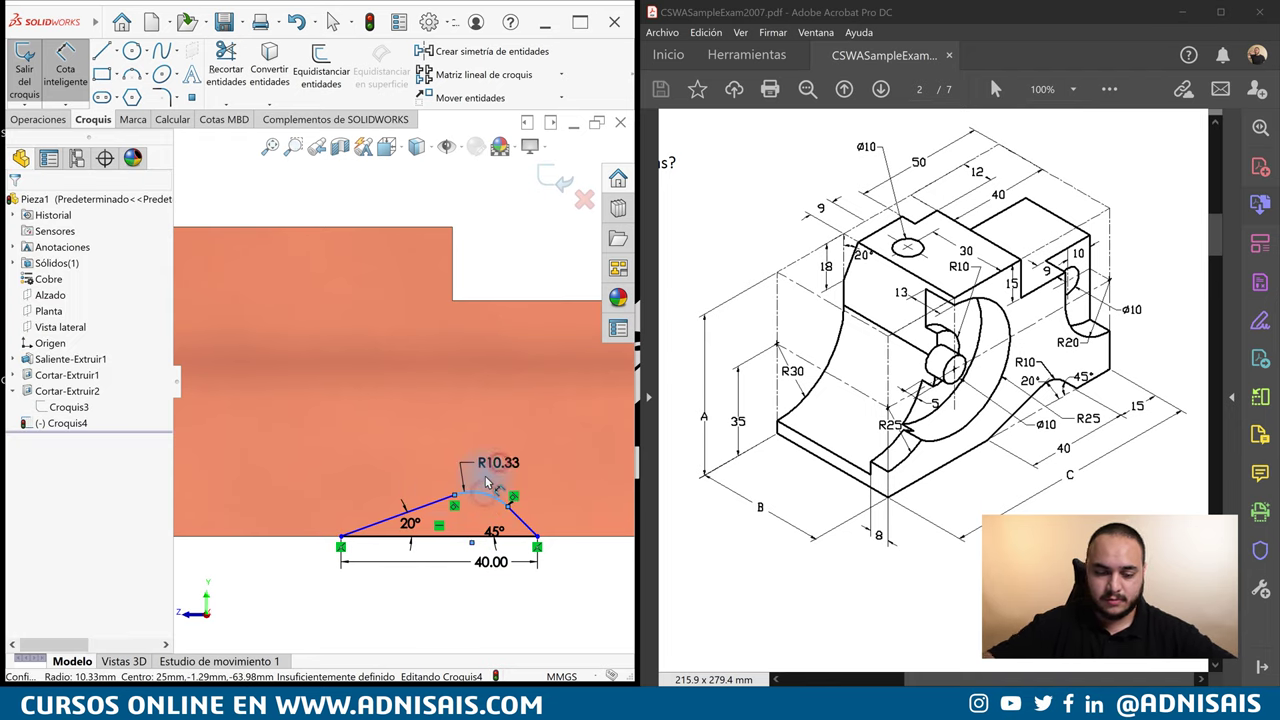
{"action": "type", "text": "10"}
{"action": "key", "text": "Return"}
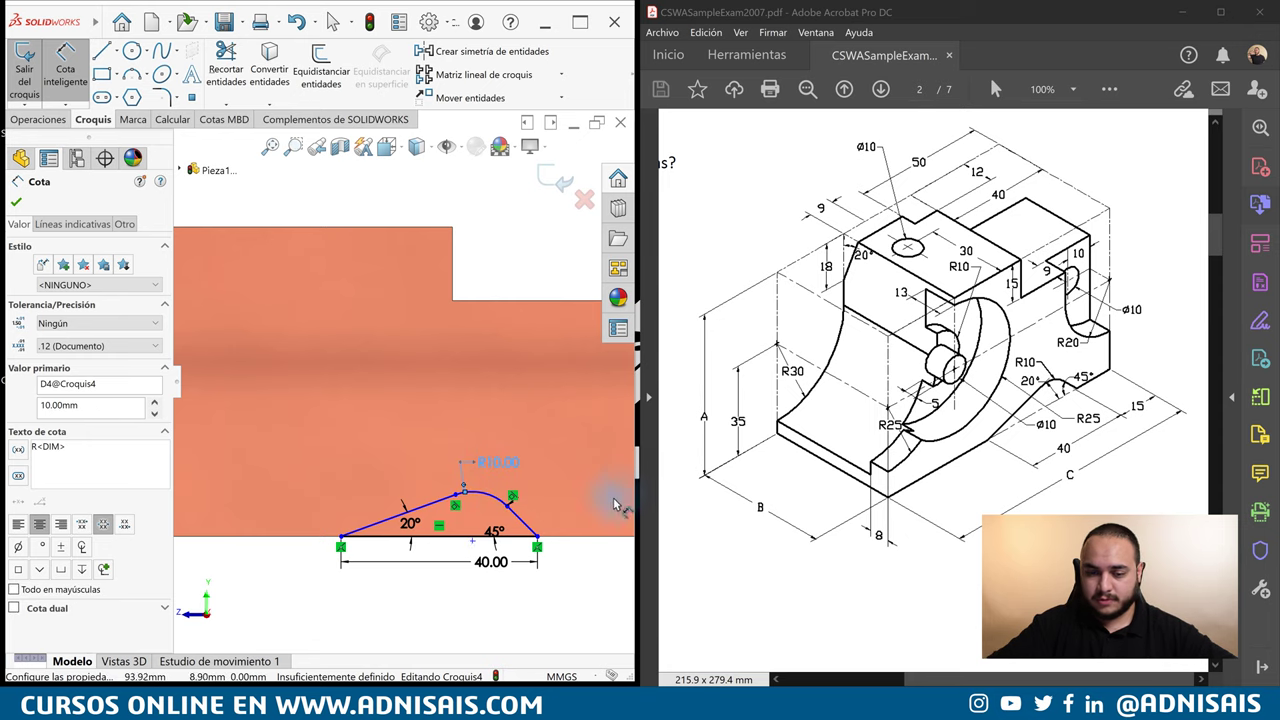
{"action": "key", "text": "Escape"}
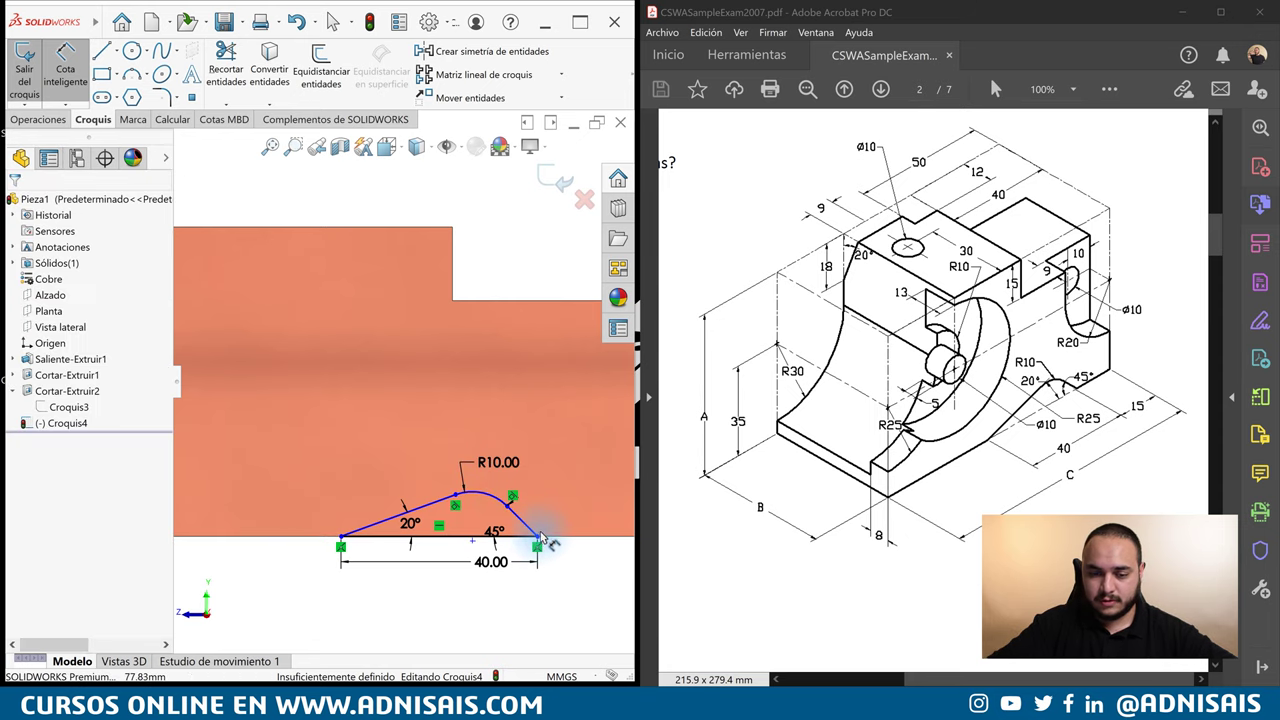
{"action": "left_click", "coordinate": [538, 545]}
{"action": "scroll", "coordinate": [575, 530], "scroll_direction": "up", "scroll_amount": 2}
{"action": "left_click", "coordinate": [575, 483]}
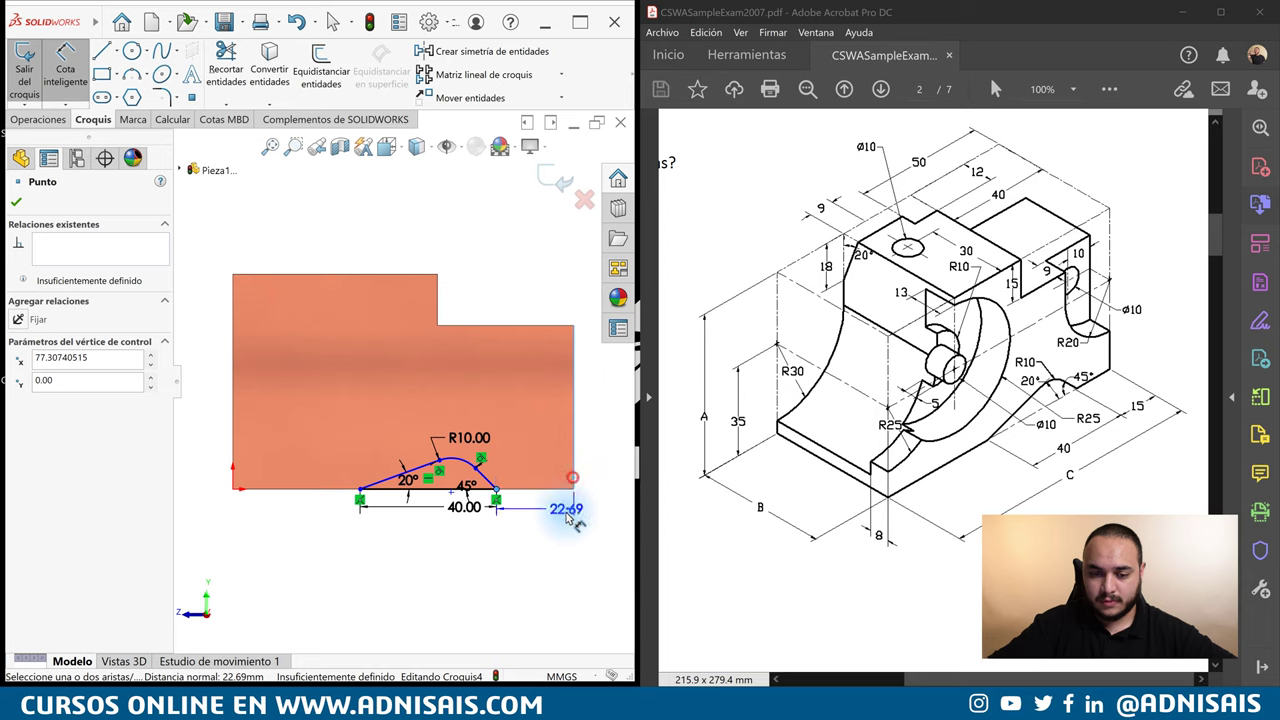
{"action": "left_click", "coordinate": [560, 508]}
{"action": "type", "text": "15"}
{"action": "key", "text": "Return"}
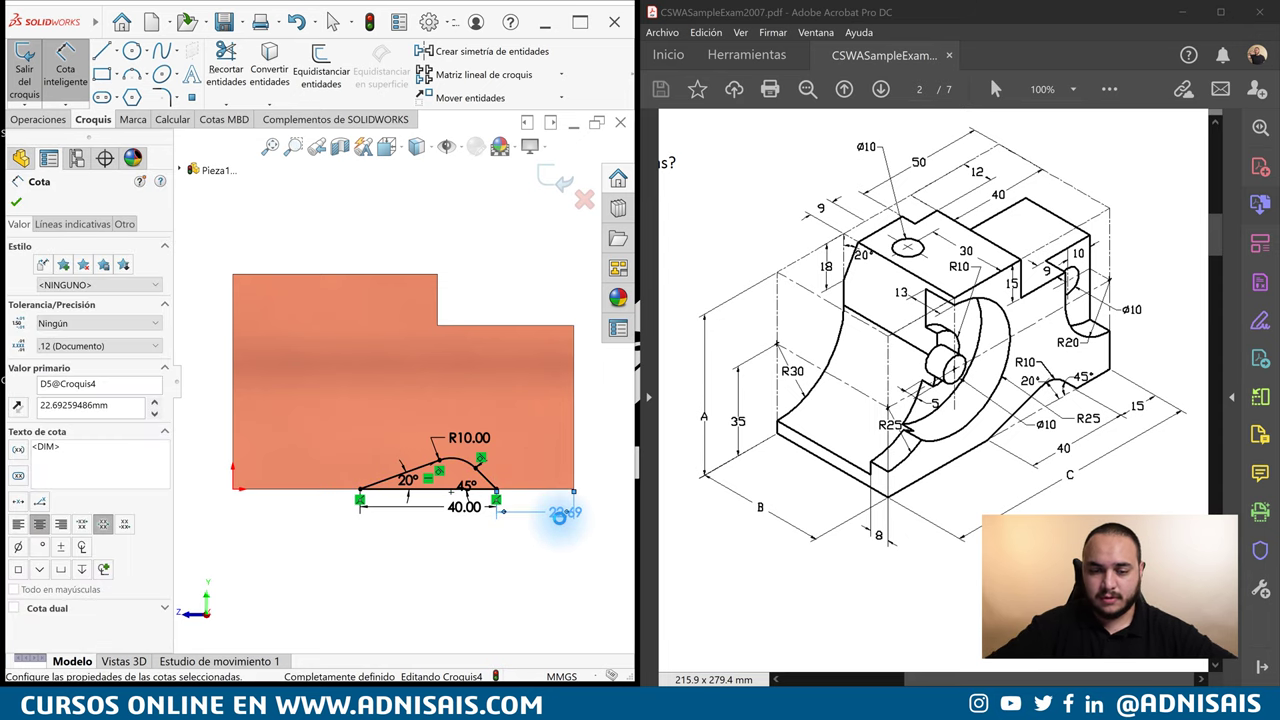
{"action": "key", "text": "Escape"}
{"action": "left_click", "coordinate": [30, 119]}
Cut the Croquis4 rounded notch profile Through All the block.
{"action": "left_click", "coordinate": [263, 72]}
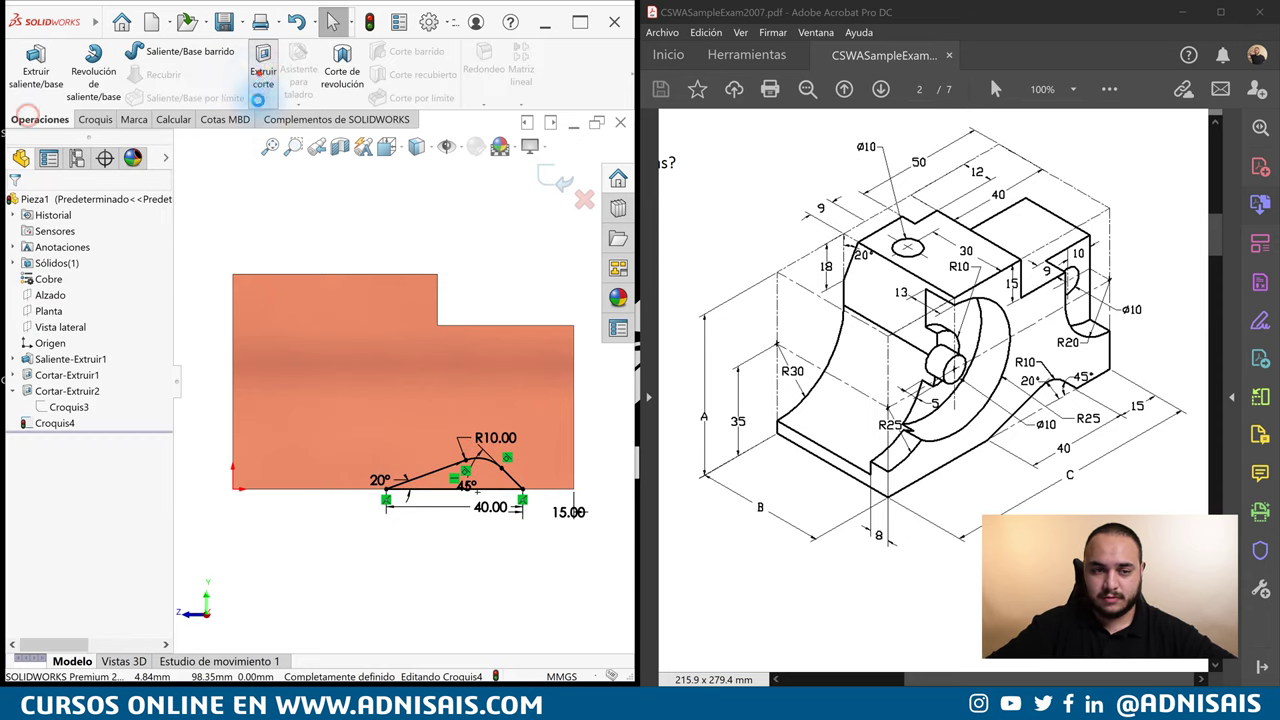
{"action": "left_click", "coordinate": [101, 279]}
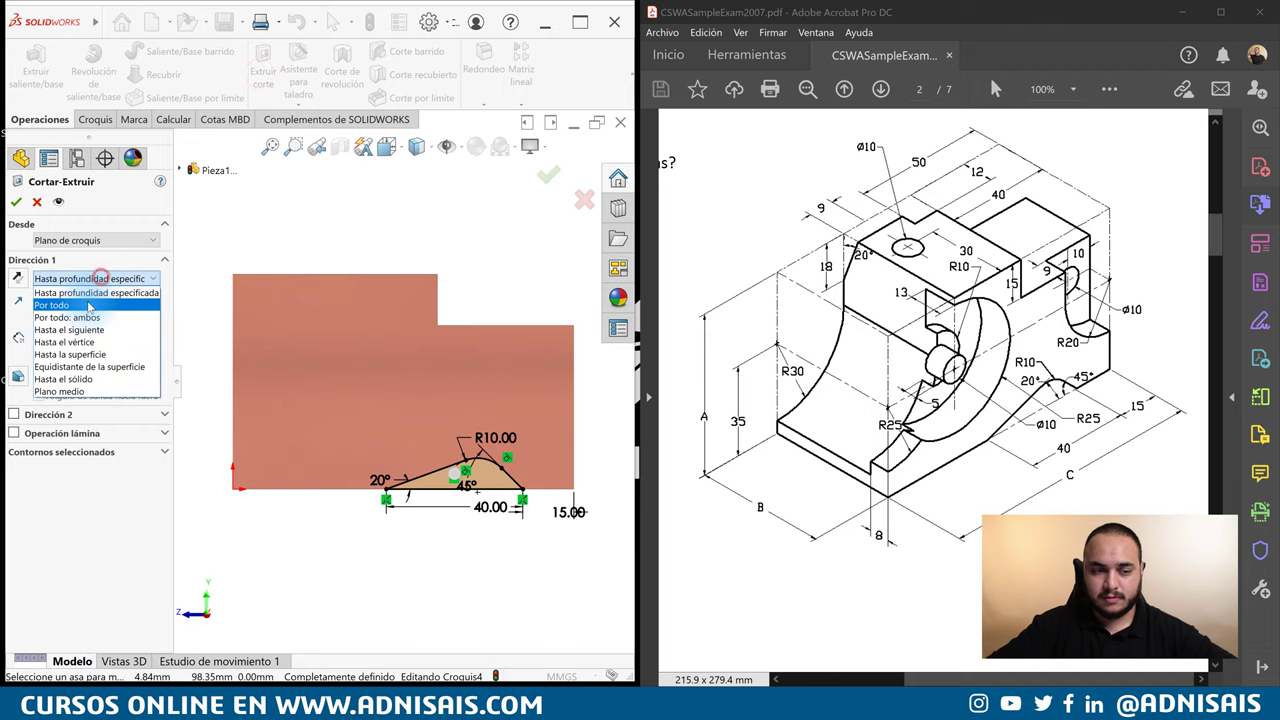
{"action": "left_click", "coordinate": [60, 301]}
{"action": "left_click", "coordinate": [16, 201]}
{"action": "middle_click_drag", "start_coordinate": [353, 223], "coordinate": [566, 466]}
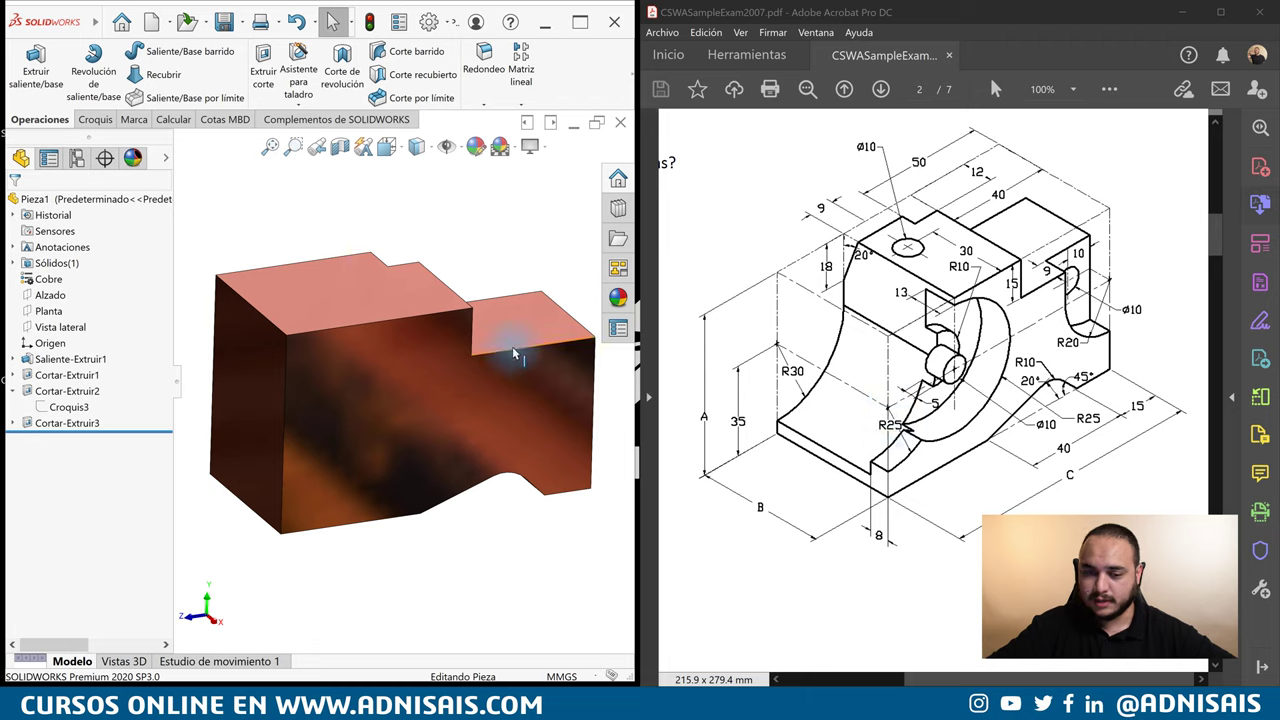
Start a sketch on the front face and draw a short top line with a tangent arc toward the right edge.
{"action": "left_click", "coordinate": [538, 378]}
{"action": "left_click", "coordinate": [575, 350]}
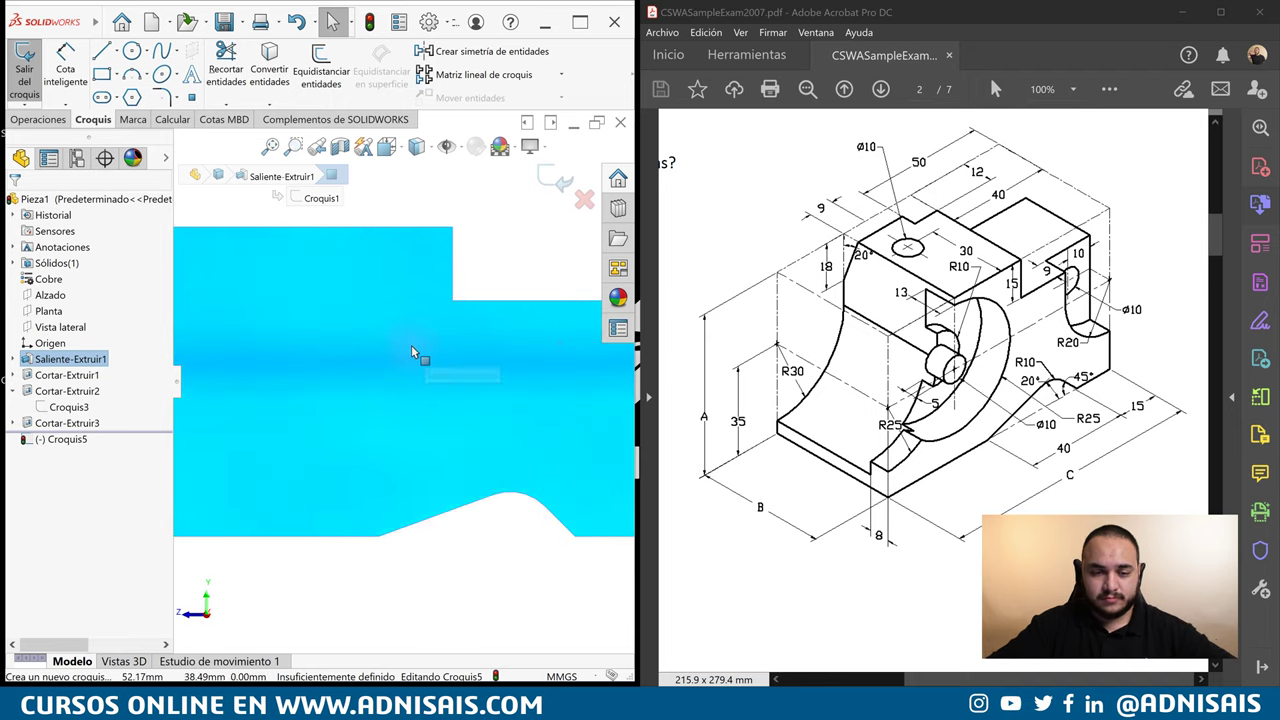
{"action": "key", "text": "f"}
{"action": "key", "text": "c"}
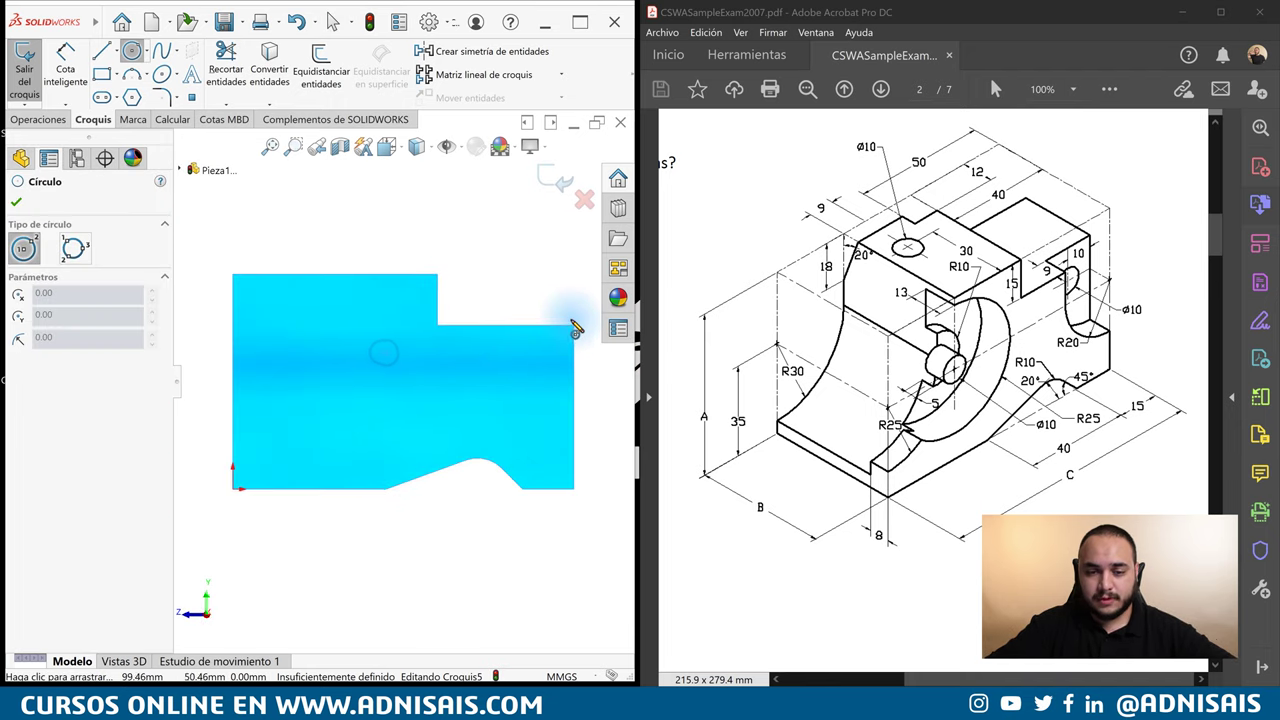
{"action": "key", "text": "Escape"}
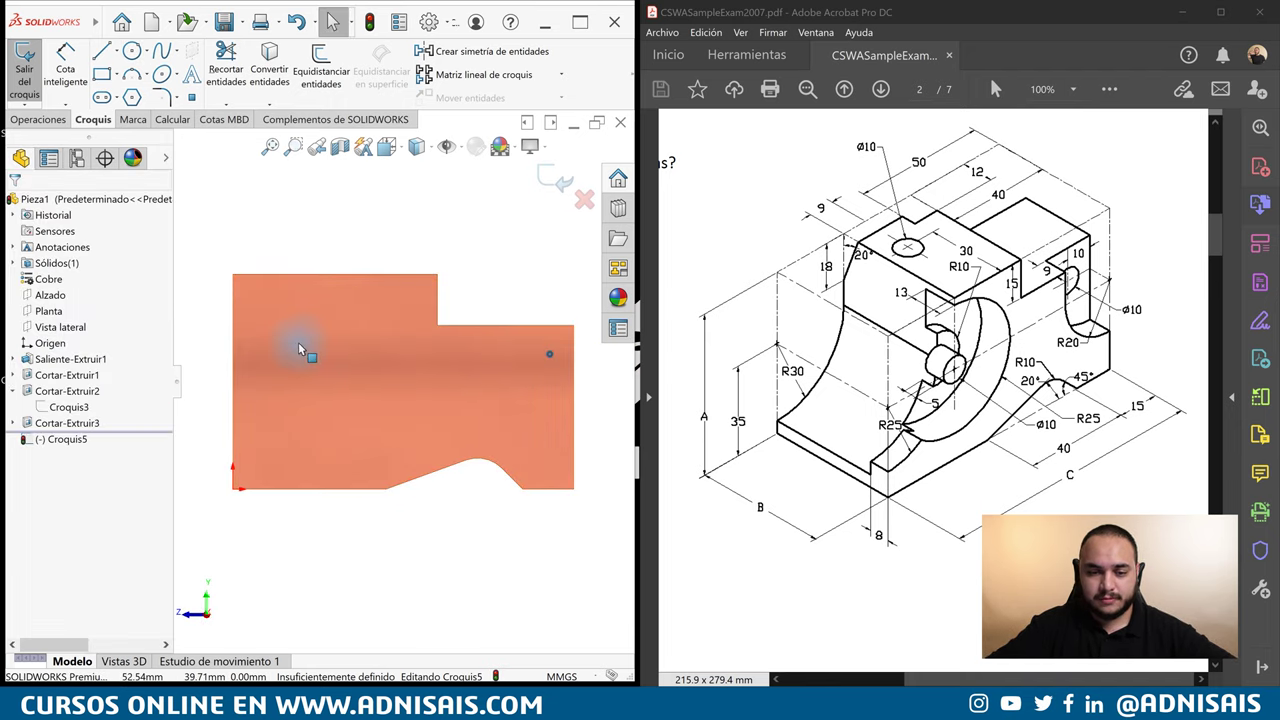
{"action": "key", "text": "l"}
{"action": "left_click", "coordinate": [574, 326]}
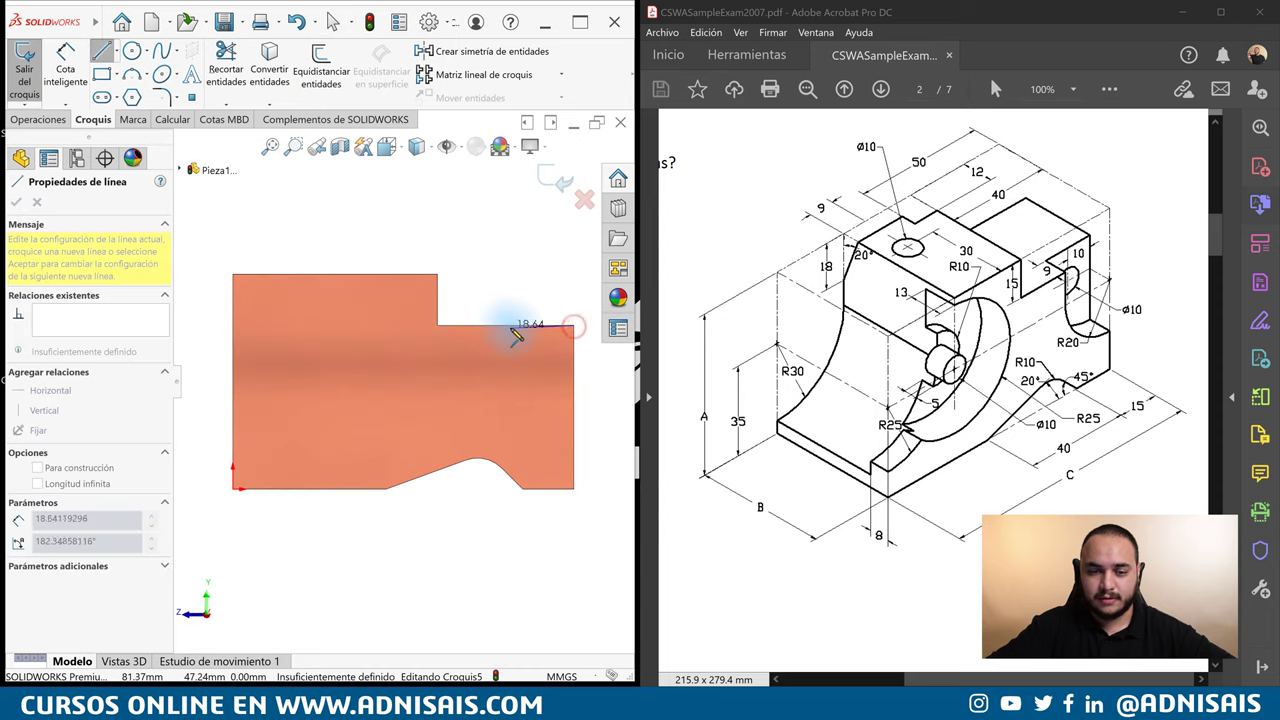
{"action": "left_click", "coordinate": [509, 326]}
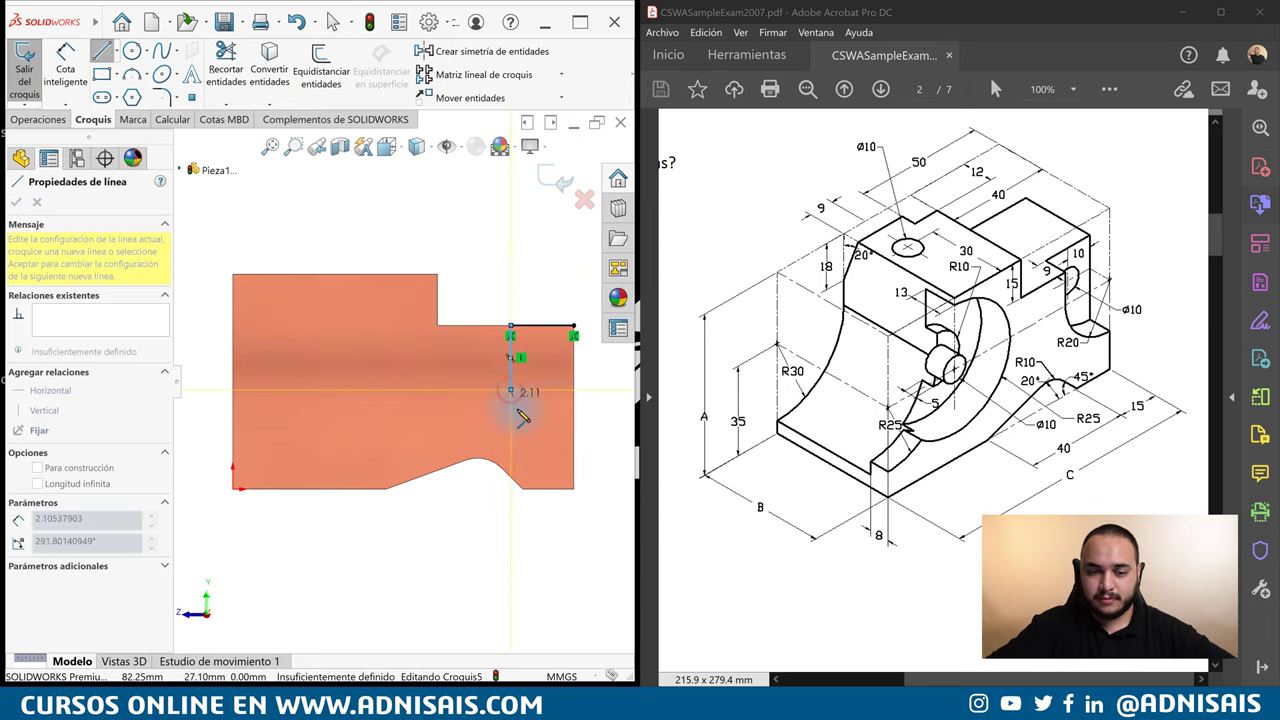
{"action": "key", "text": "a"}
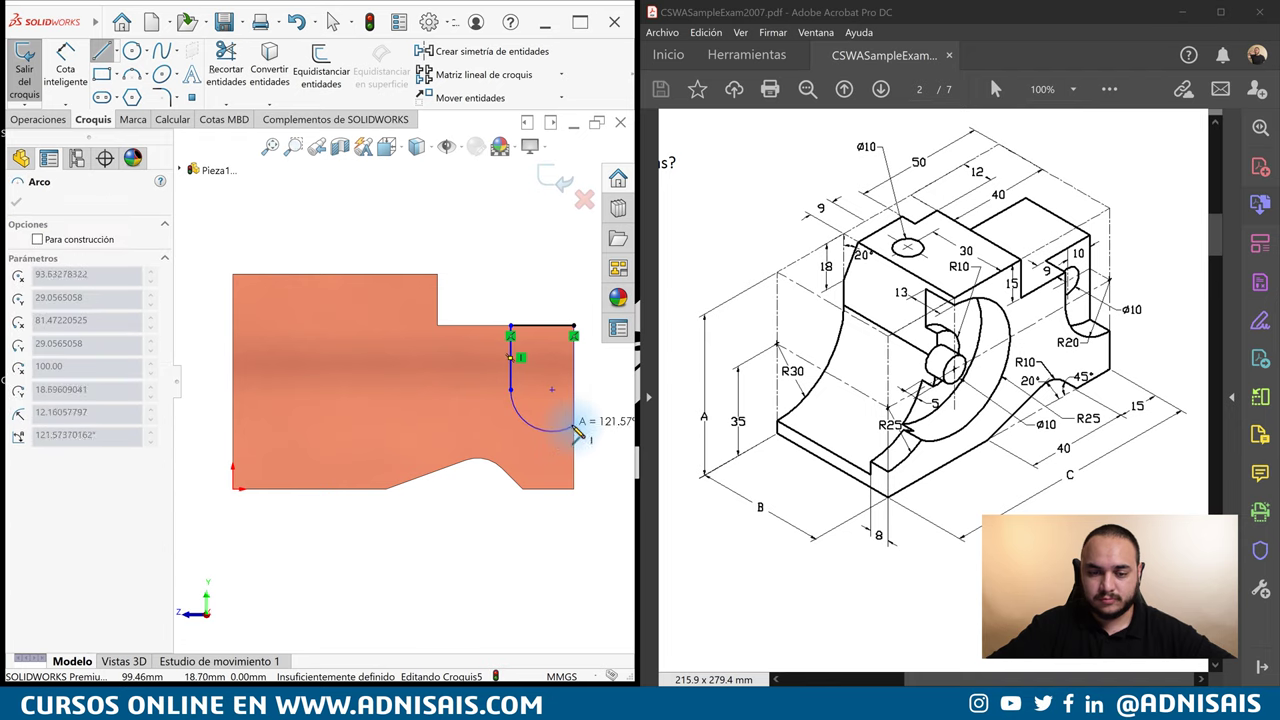
{"action": "left_click", "coordinate": [576, 432]}
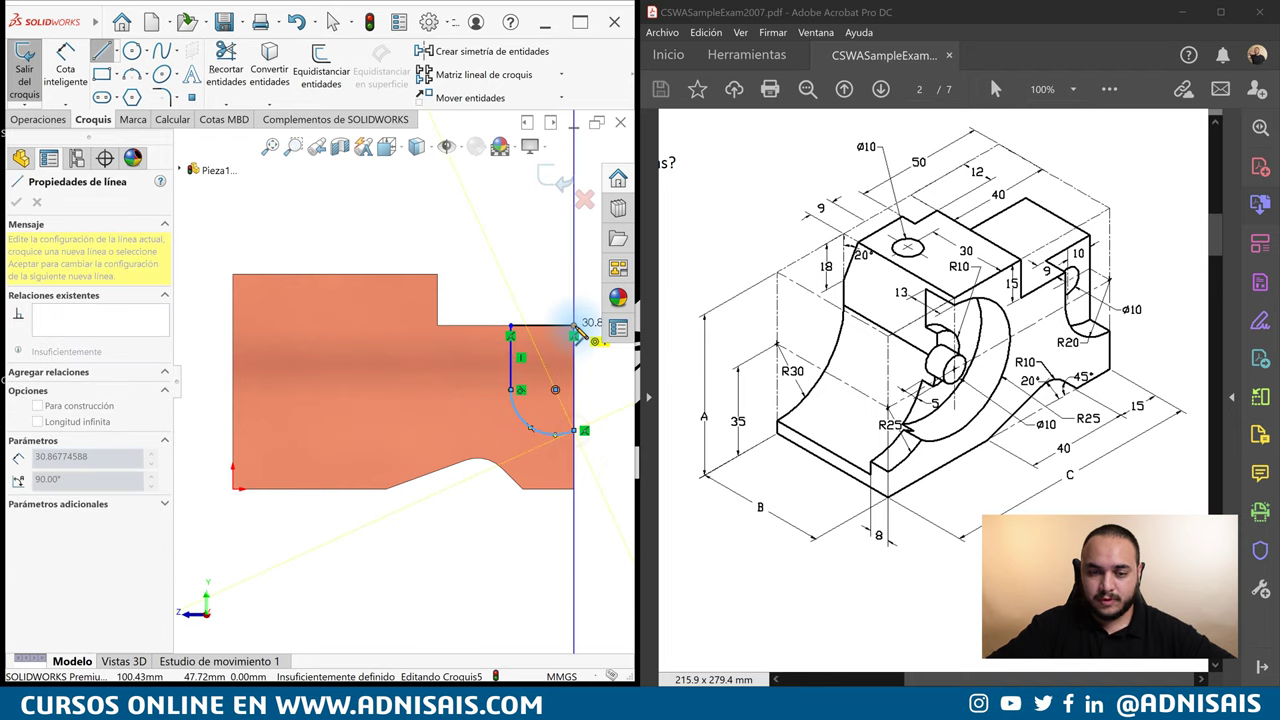
{"action": "key", "text": "Escape"}
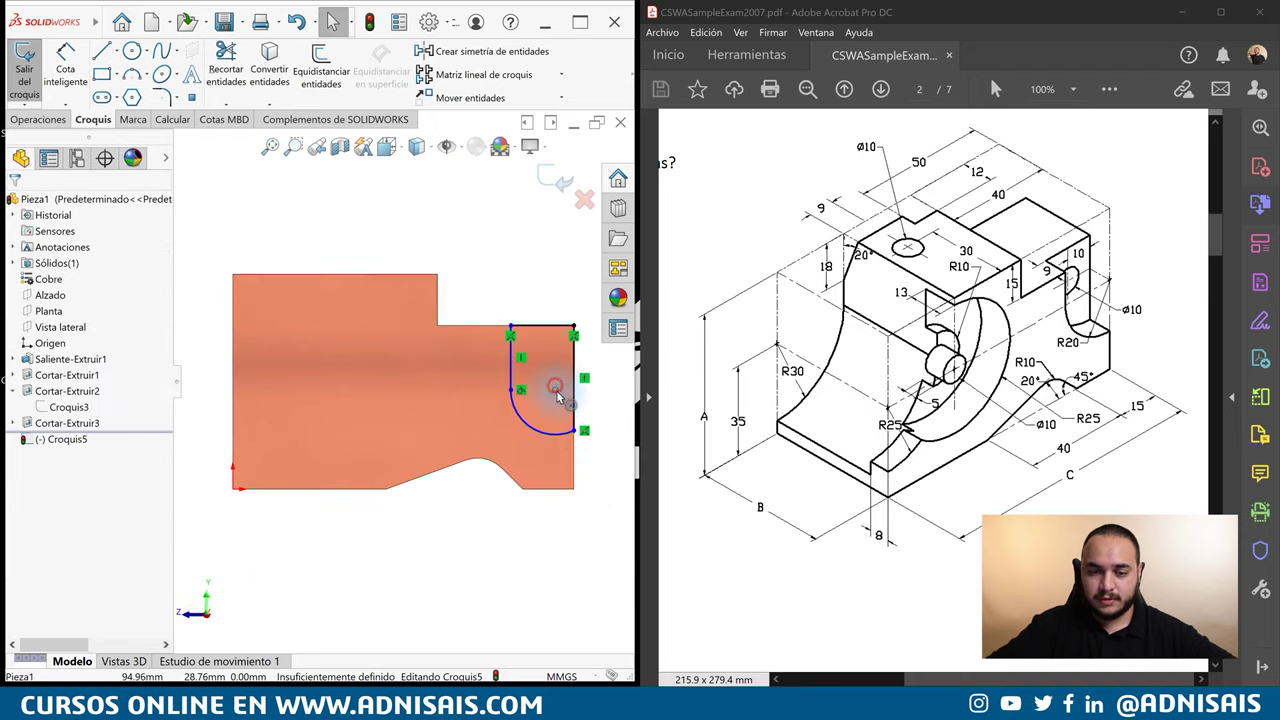
Make the arc's end point coincident with the part's right edge.
{"action": "left_click", "coordinate": [556, 390]}
{"action": "left_click", "coordinate": [577, 372], "text": "ctrl"}
{"action": "left_click", "coordinate": [612, 370]}
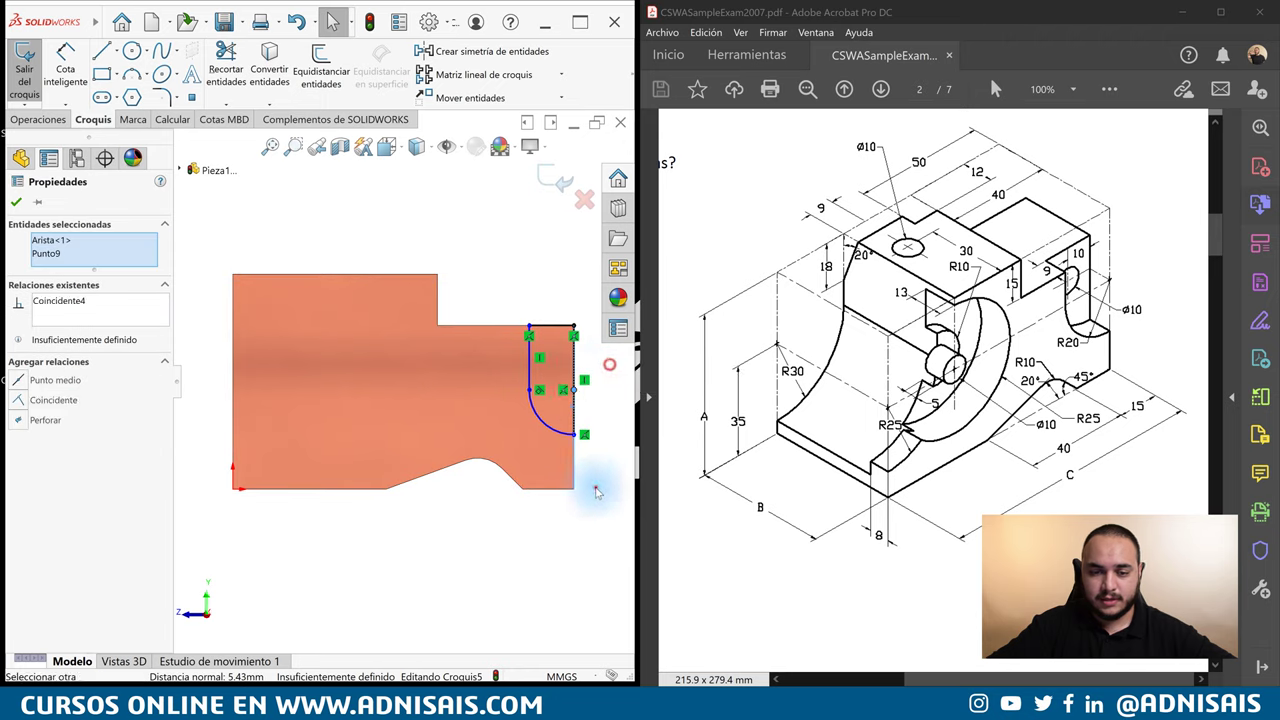
{"action": "right_click_drag", "start_coordinate": [595, 487], "coordinate": [583, 400]}
Dimension the arc end 35 mm above the bottom and the arc radius R20.
{"action": "left_click", "coordinate": [575, 392]}
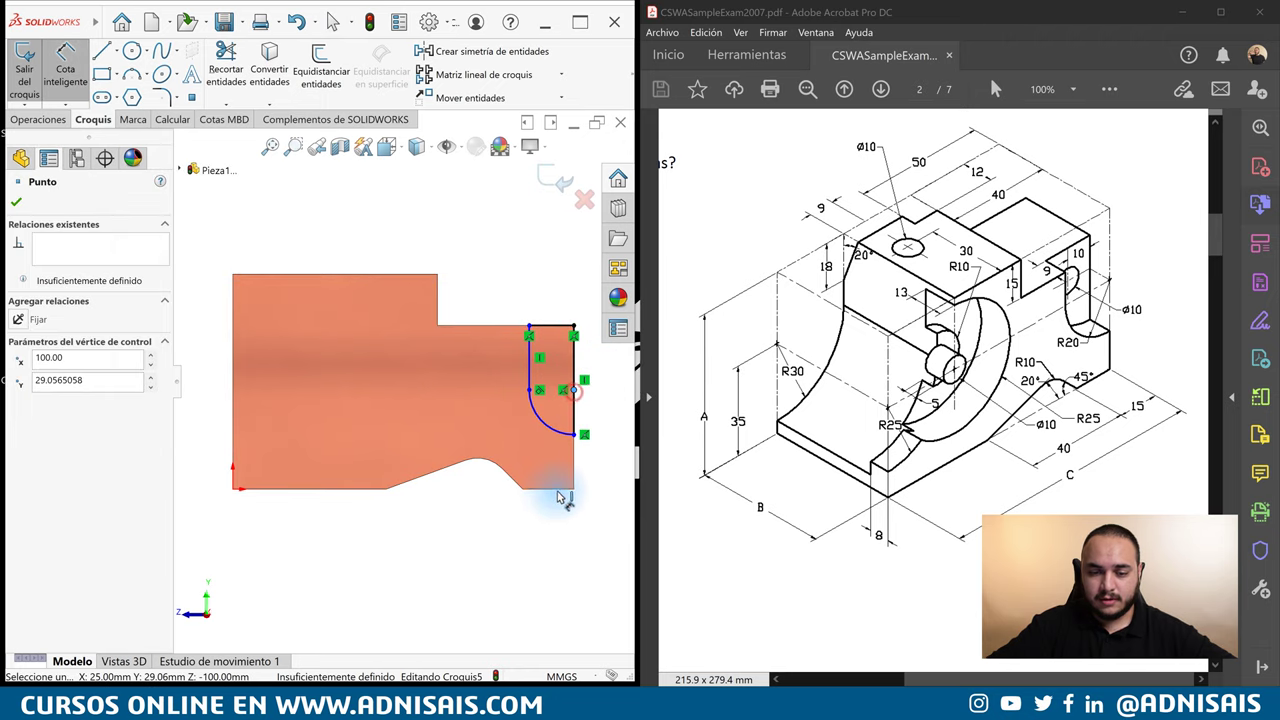
{"action": "left_click", "coordinate": [592, 466]}
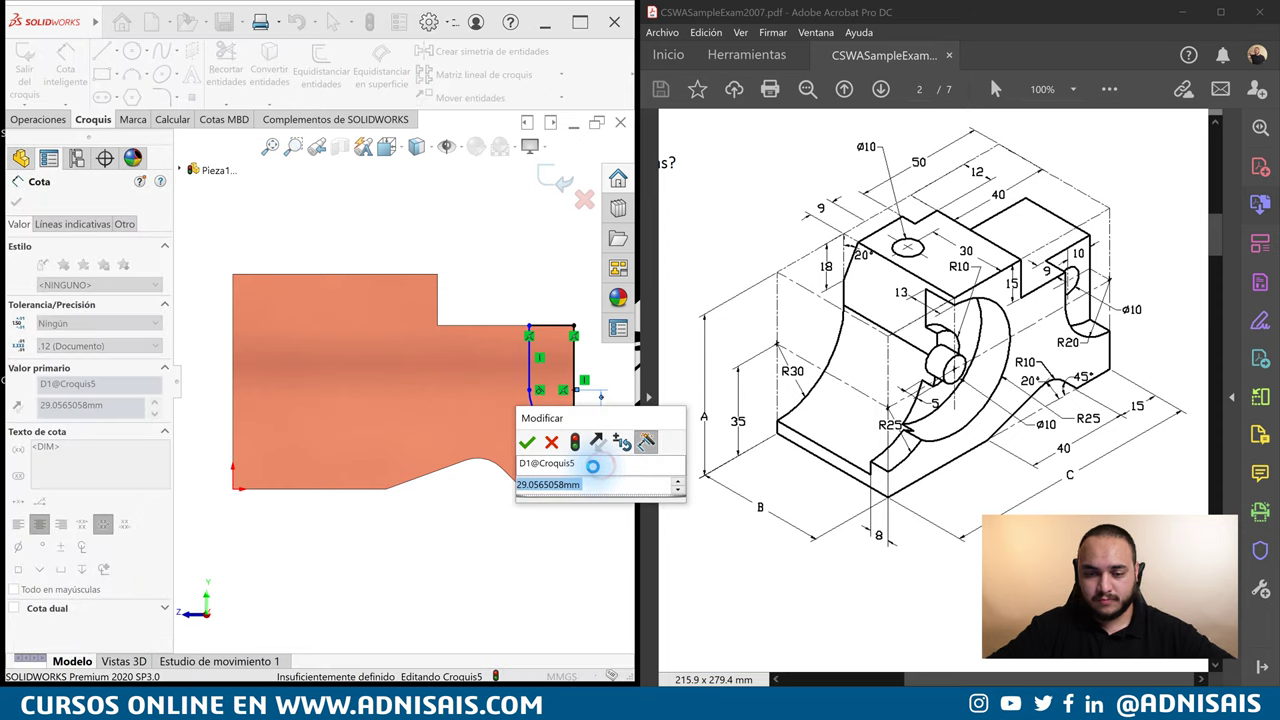
{"action": "type", "text": "35"}
{"action": "key", "text": "Return"}
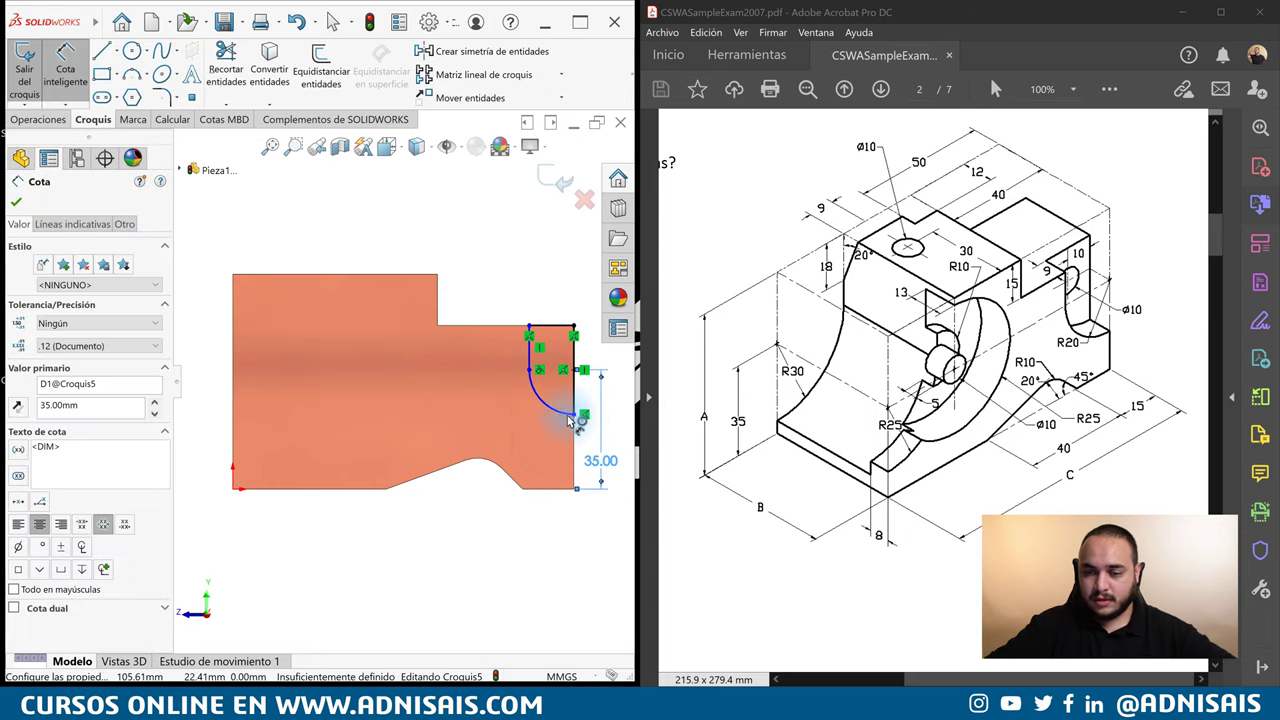
{"action": "key", "text": "Escape"}
{"action": "left_click", "coordinate": [555, 412]}
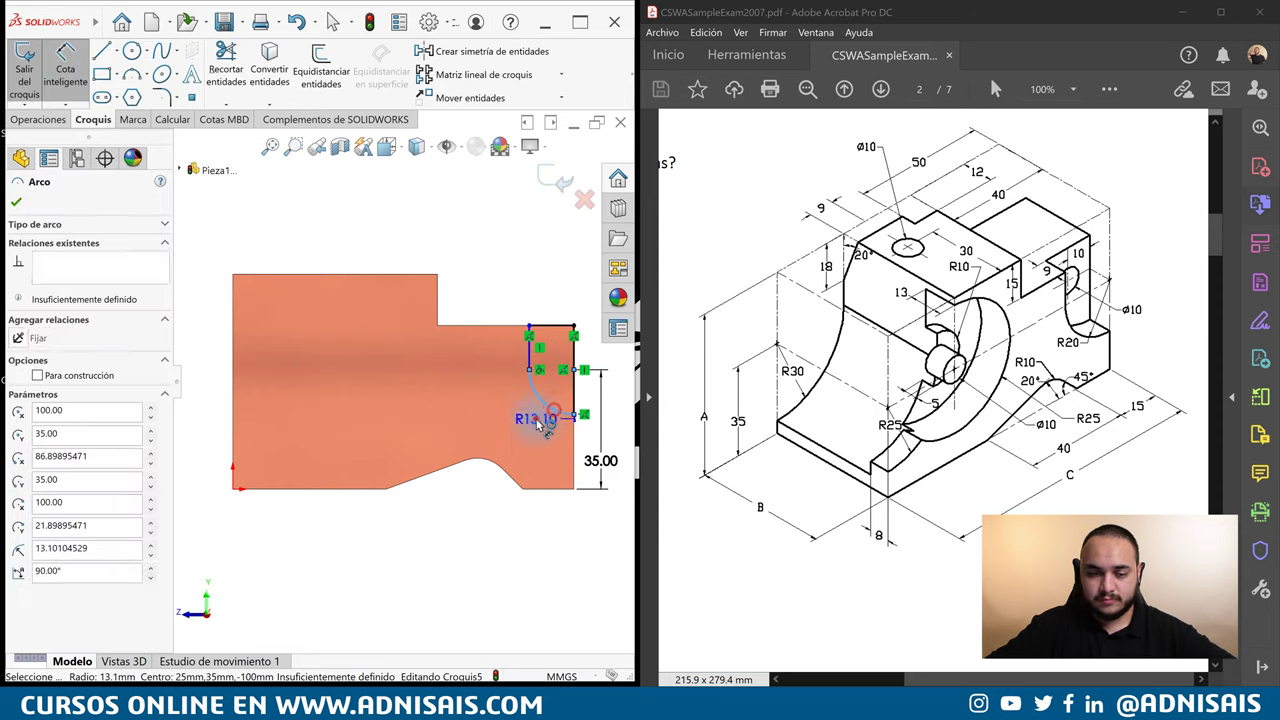
{"action": "left_click", "coordinate": [535, 428]}
{"action": "type", "text": "20"}
{"action": "key", "text": "Return"}
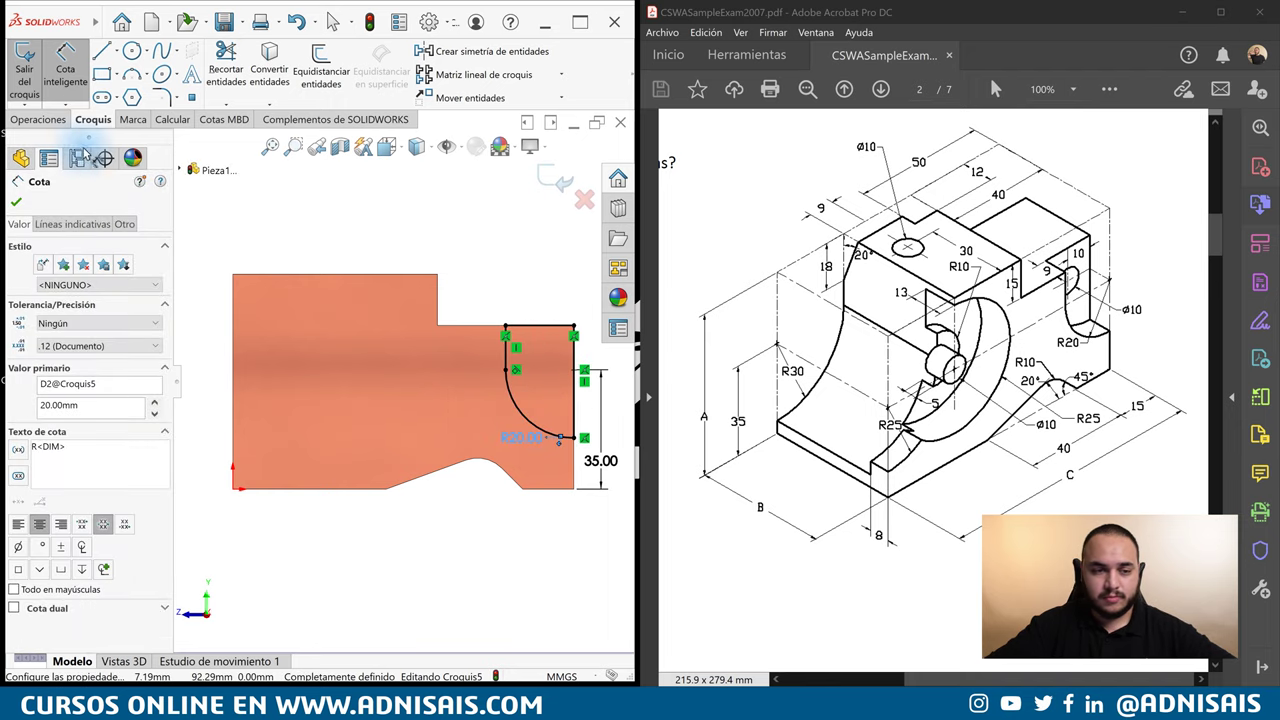
{"action": "left_click", "coordinate": [32, 119]}
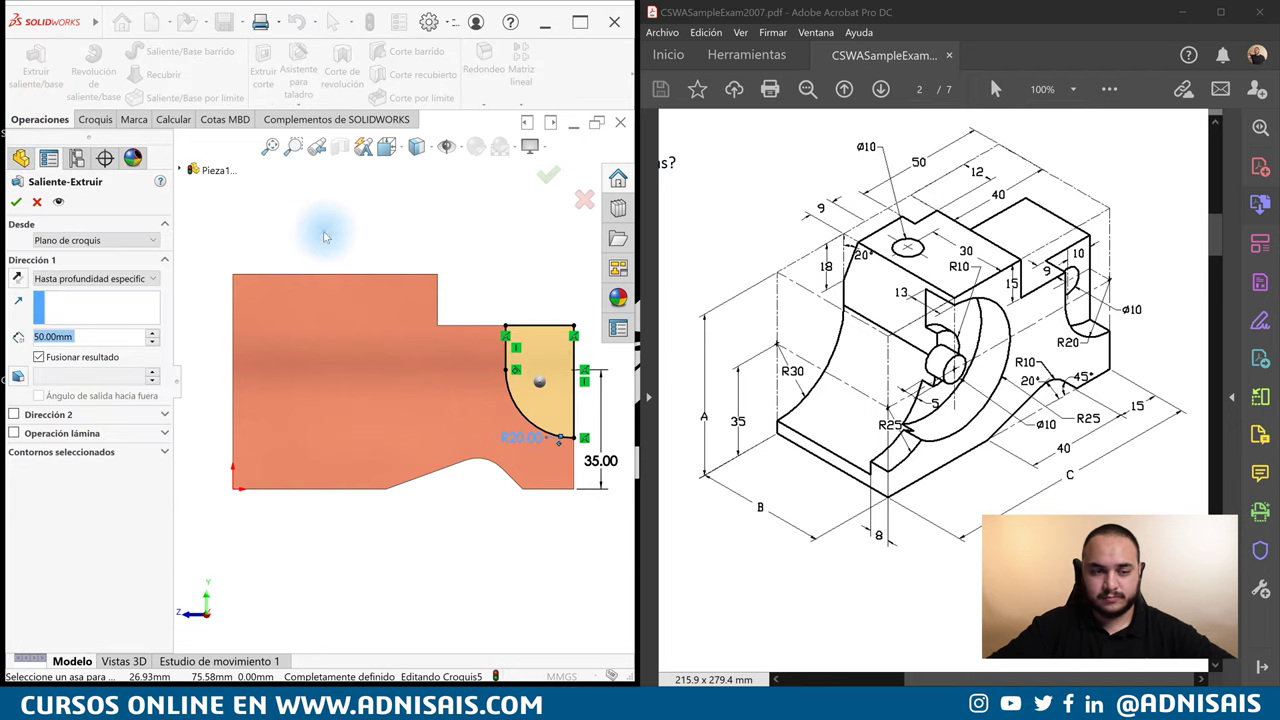
Discard the boss preview and extrude-cut Croquis5 with a Blind end condition.
{"action": "left_click", "coordinate": [37, 201]}
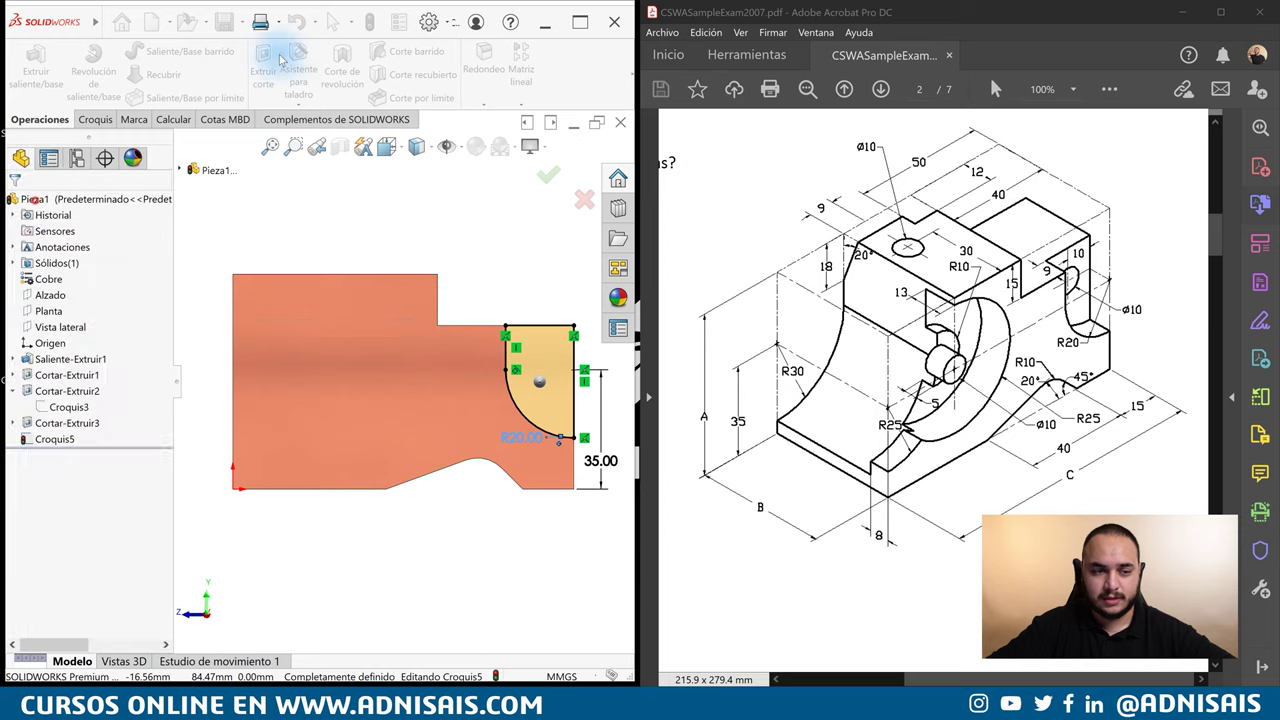
{"action": "left_click", "coordinate": [263, 70]}
{"action": "type", "text": "10"}
{"action": "key", "text": "Return"}
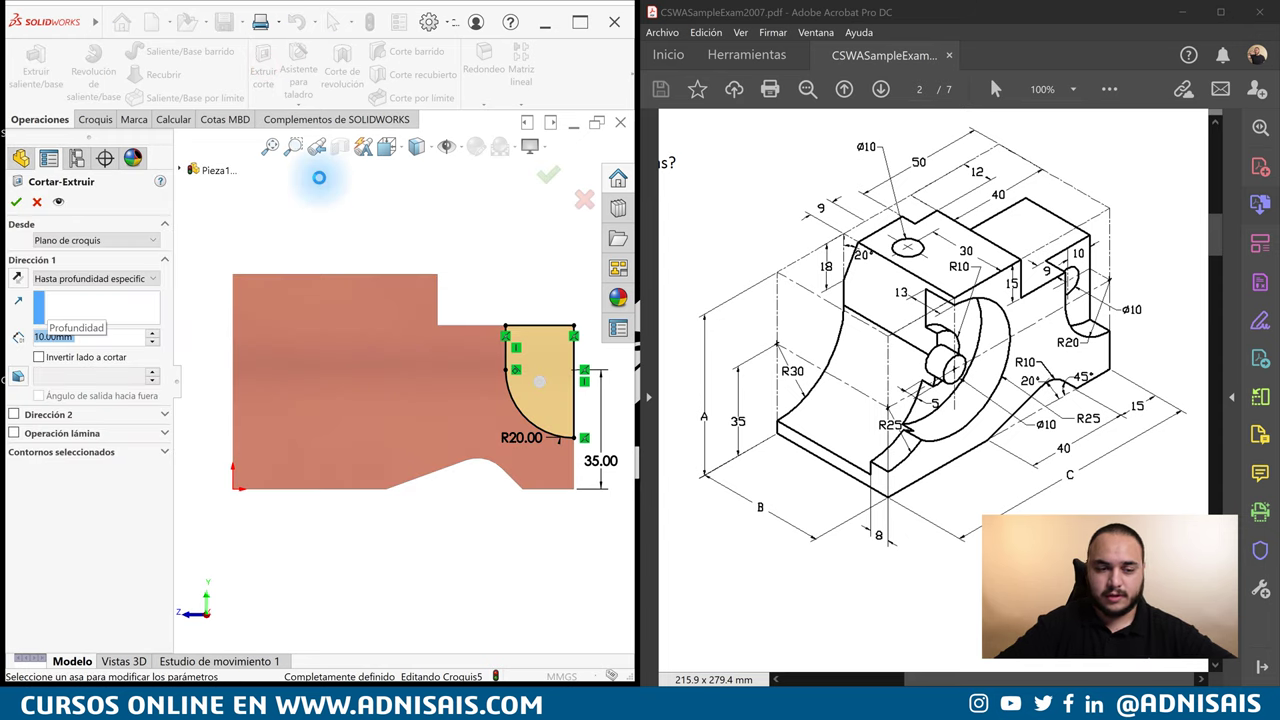
{"action": "key", "text": "Return"}
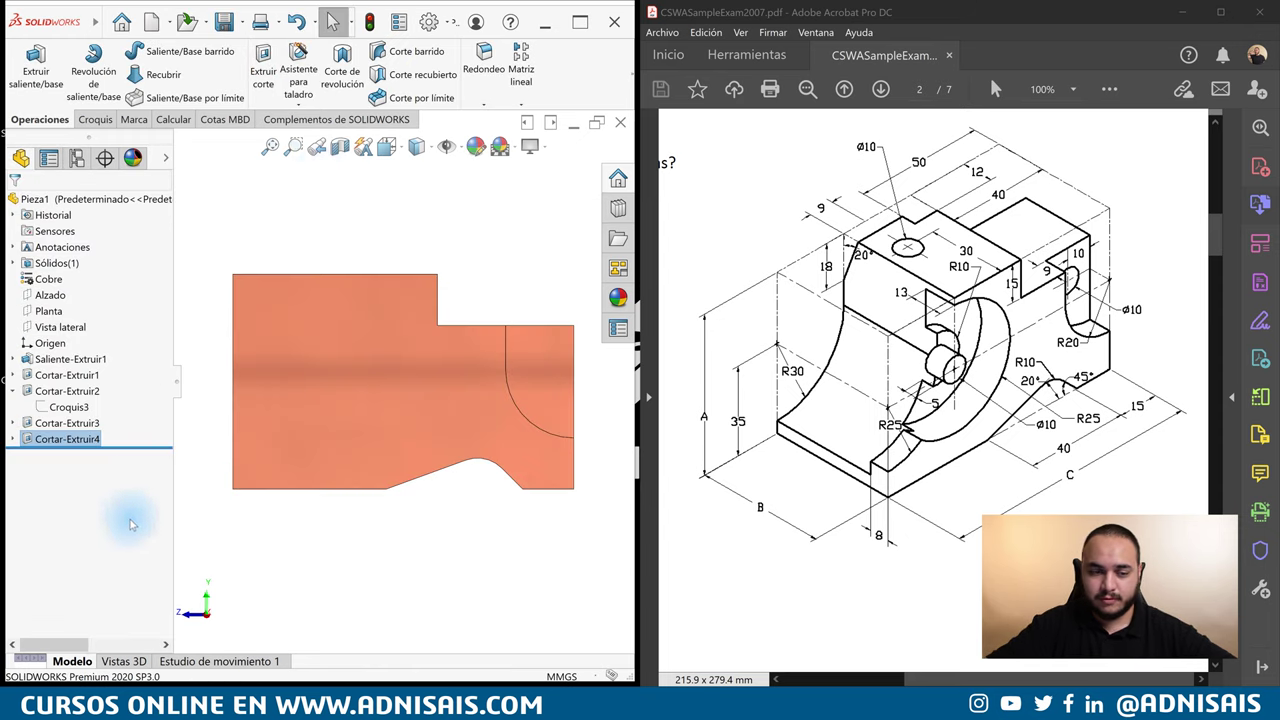
Change the cut's depth dimension to 9 mm, rebuild, and inspect the corner pocket.
{"action": "left_click", "coordinate": [27, 439]}
{"action": "key", "text": "ctrl+7"}
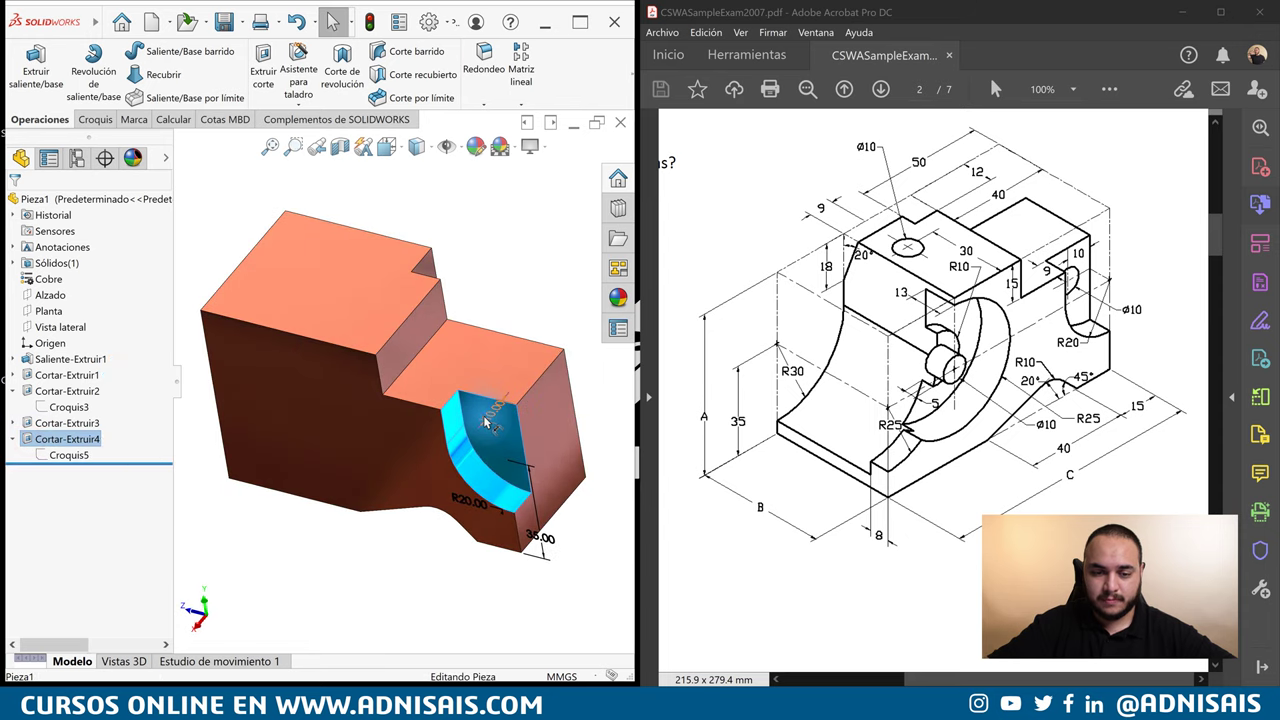
{"action": "double_click", "coordinate": [486, 413]}
{"action": "type", "text": "19"}
{"action": "key", "text": "Return"}
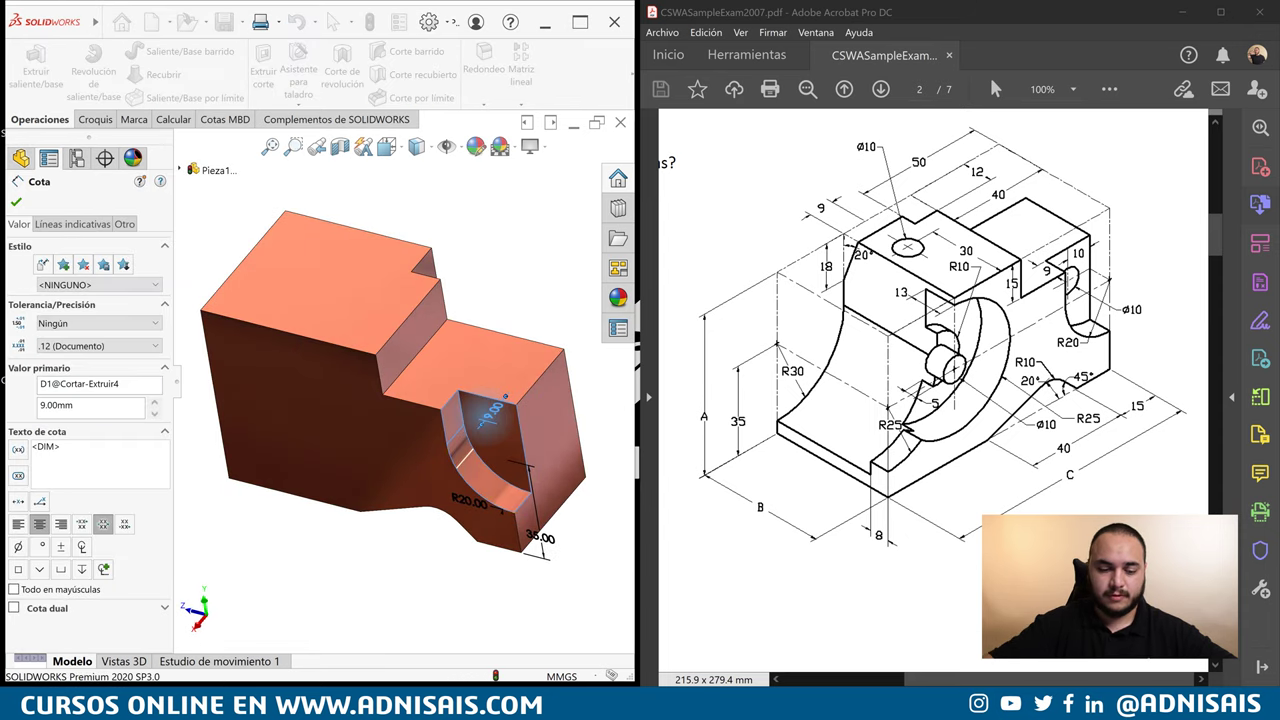
{"action": "key", "text": "Escape"}
{"action": "middle_click_drag", "start_coordinate": [505, 397], "coordinate": [660, 376]}
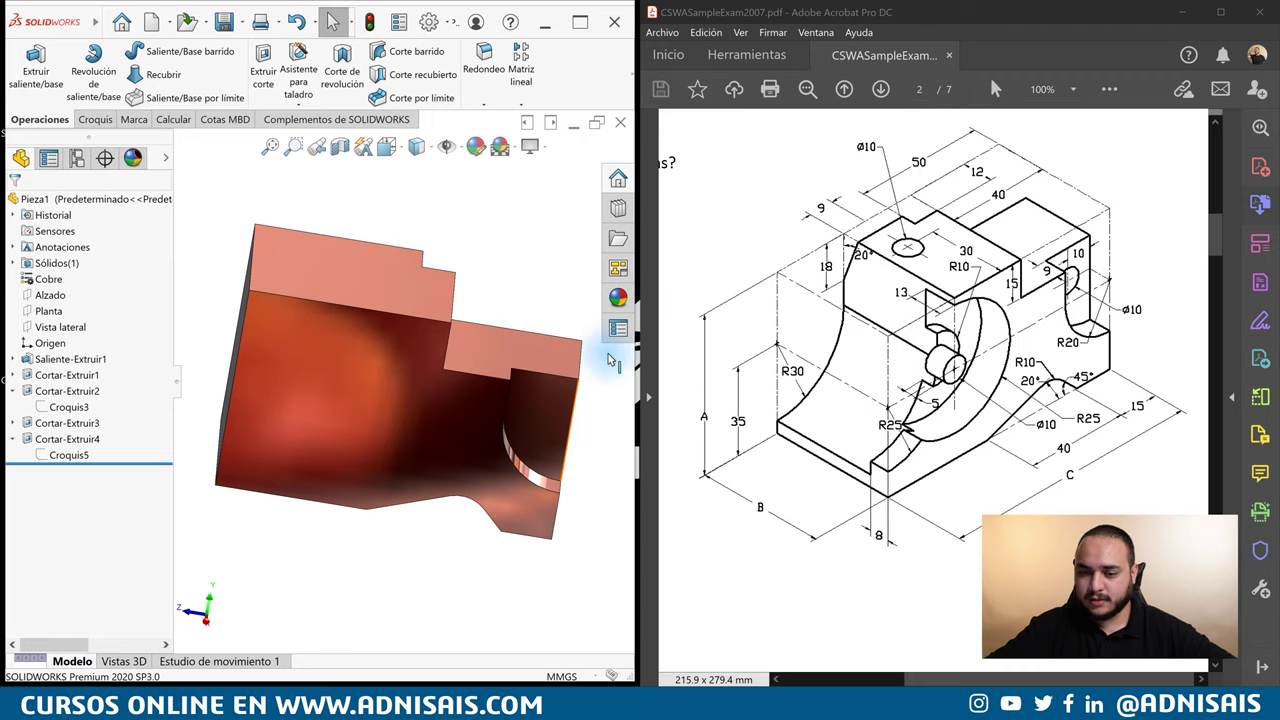
Start an empty sketch on the part's large side face, then discard it.
{"action": "mouse_move", "coordinate": [234, 279]}
{"action": "middle_mouse_down"}
{"action": "mouse_move", "coordinate": [306, 283]}
{"action": "mouse_move", "coordinate": [464, 433]}
{"action": "middle_mouse_up"}
{"action": "left_click", "coordinate": [527, 439]}
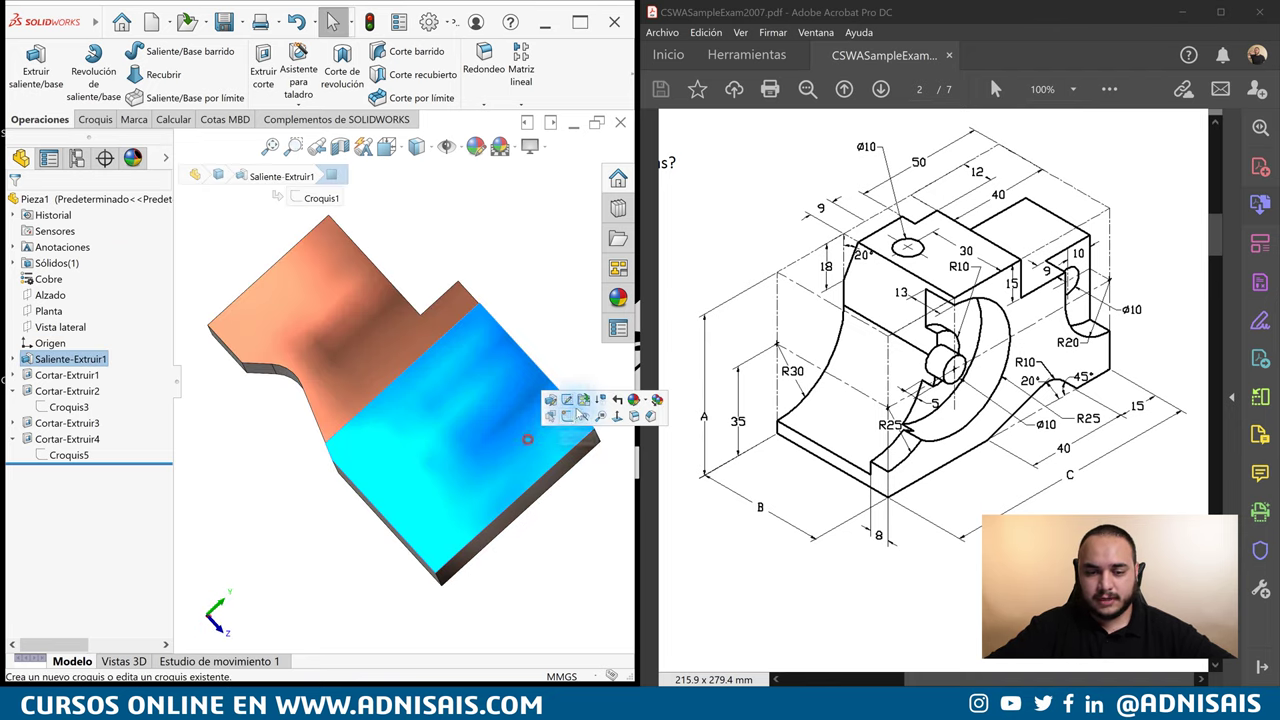
{"action": "left_click", "coordinate": [563, 415]}
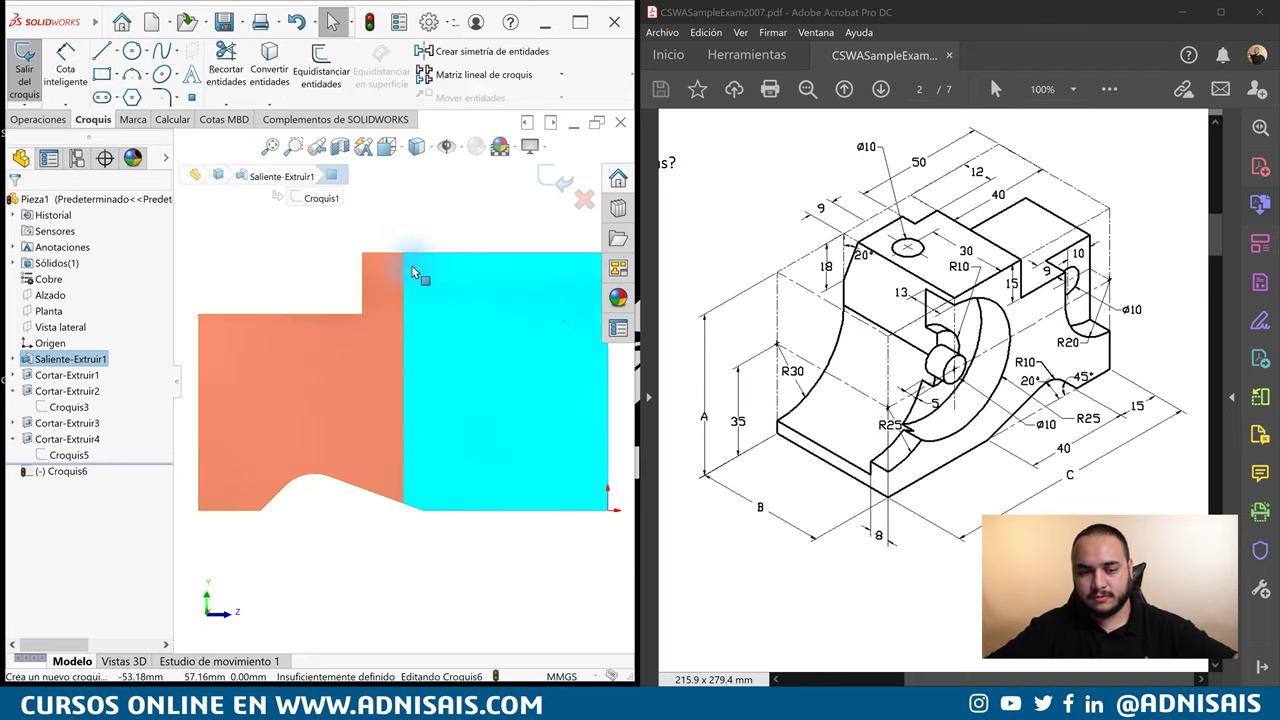
{"action": "mouse_move", "coordinate": [517, 420]}
{"action": "middle_mouse_down"}
{"action": "mouse_move", "coordinate": [523, 246]}
{"action": "mouse_move", "coordinate": [354, 334]}
{"action": "mouse_move", "coordinate": [568, 162]}
{"action": "middle_mouse_up"}
{"action": "left_click", "coordinate": [564, 172]}
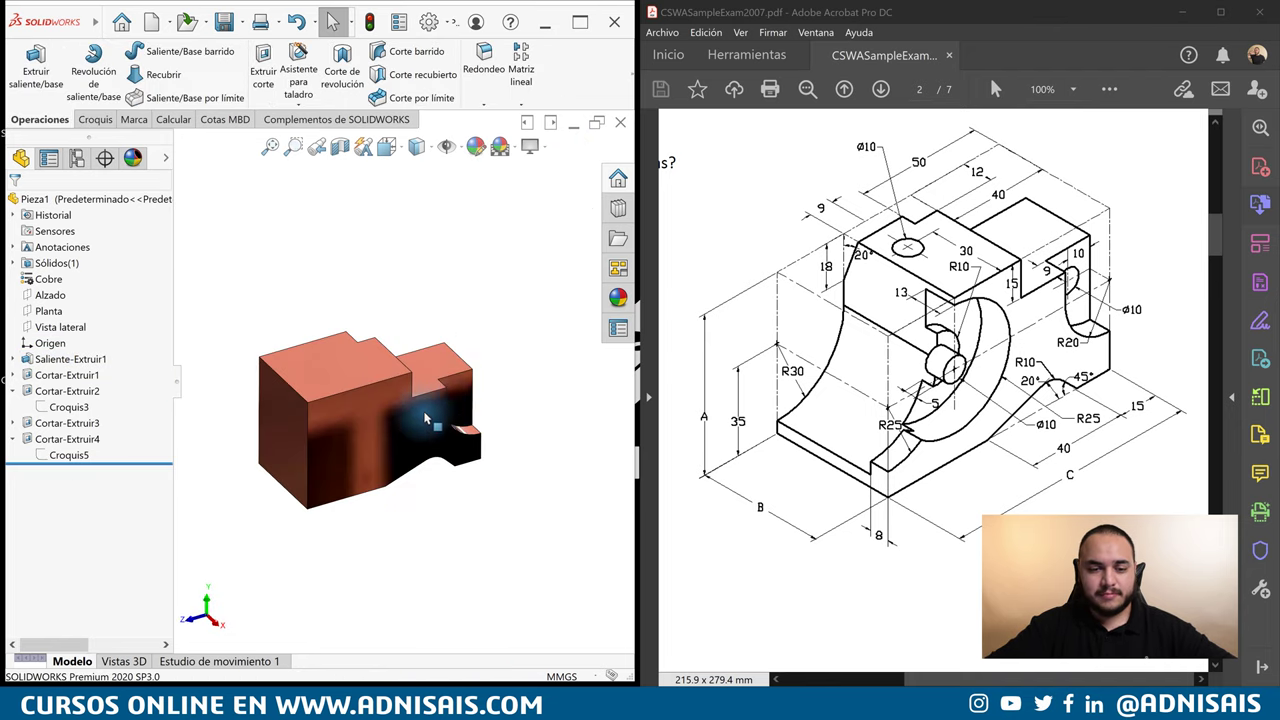
Copy Cortar-Extruir4 onto the opposite face, deleting its external relations.
{"action": "mouse_move", "coordinate": [443, 414]}
{"action": "middle_mouse_down"}
{"action": "mouse_move", "coordinate": [537, 389]}
{"action": "mouse_move", "coordinate": [569, 420]}
{"action": "middle_mouse_up"}
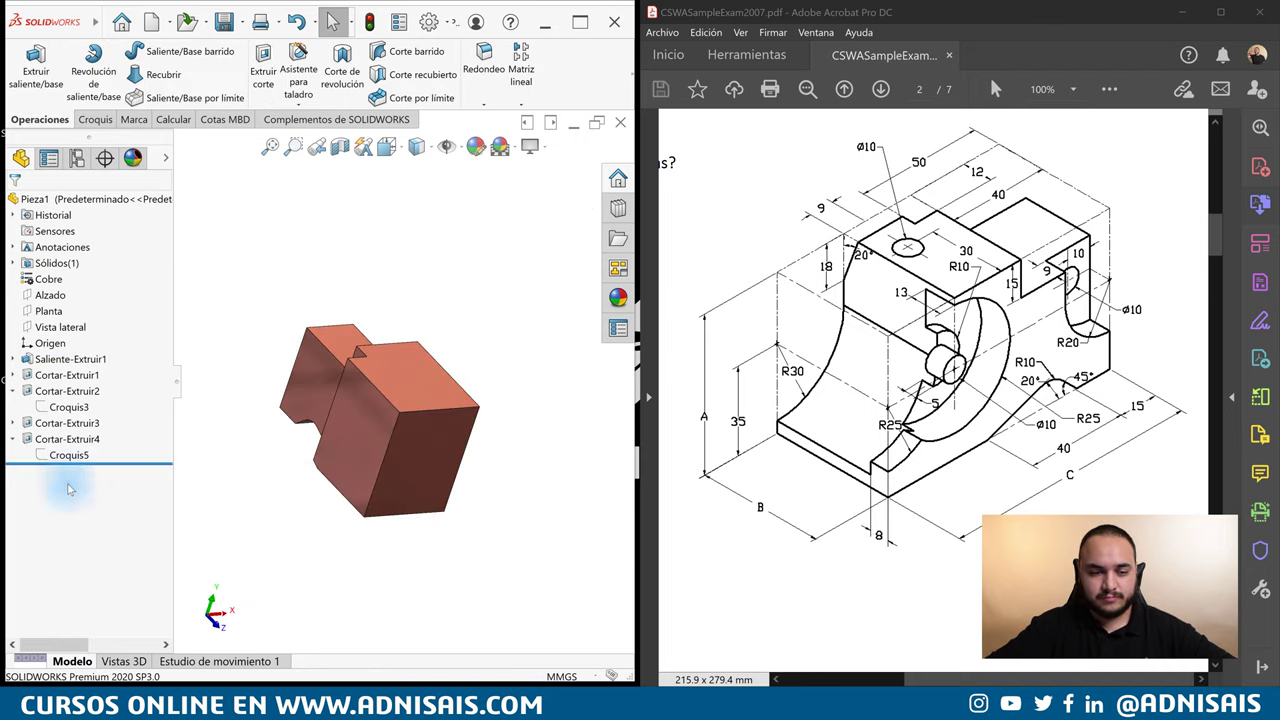
{"action": "left_click", "coordinate": [40, 442]}
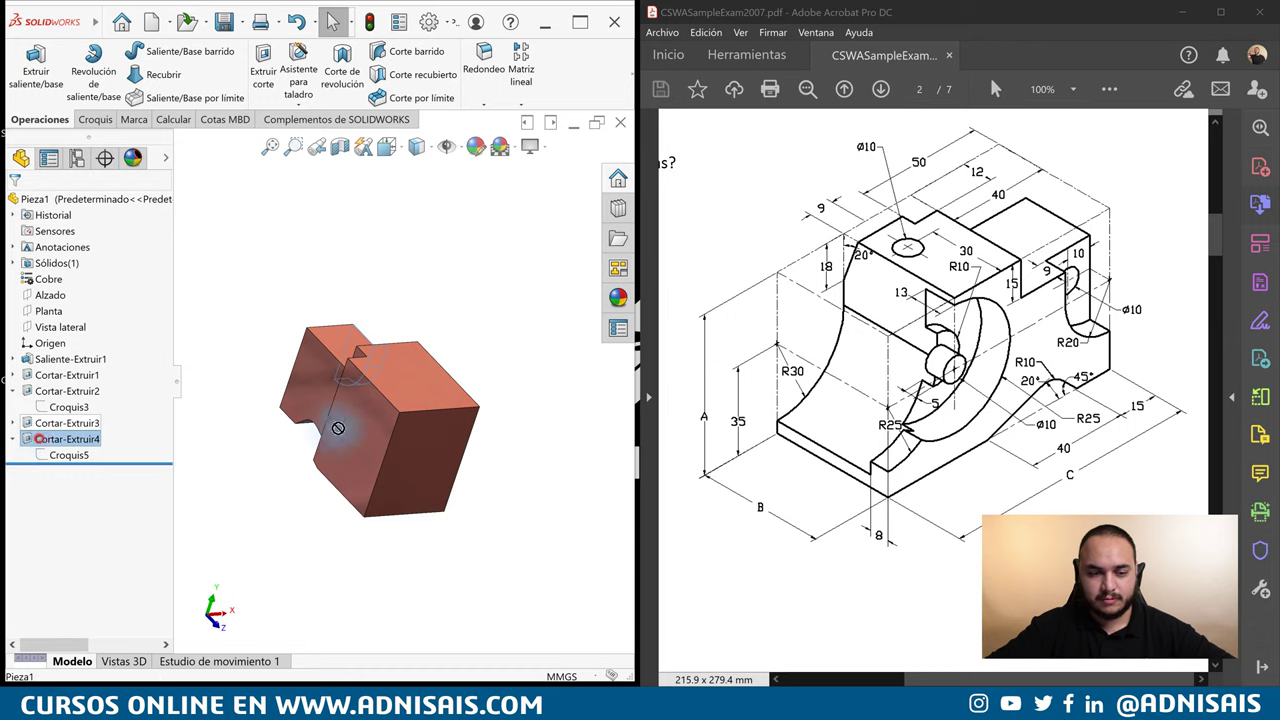
{"action": "left_click_drag", "start_coordinate": [368, 438], "coordinate": [370, 438], "text": "ctrl"}
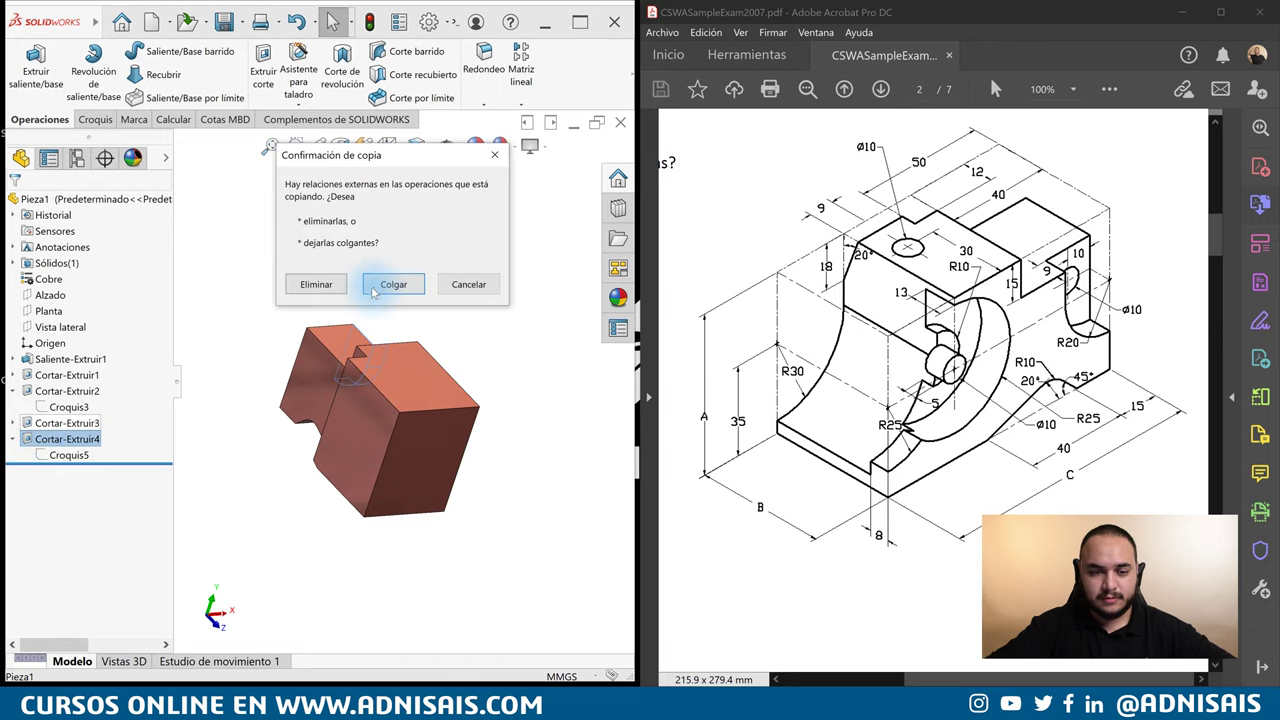
{"action": "left_click", "coordinate": [316, 284]}
Edit the copied cut's sketch, moving its corner to the part's top corner and lowering the arc centre.
{"action": "left_click", "coordinate": [62, 470]}
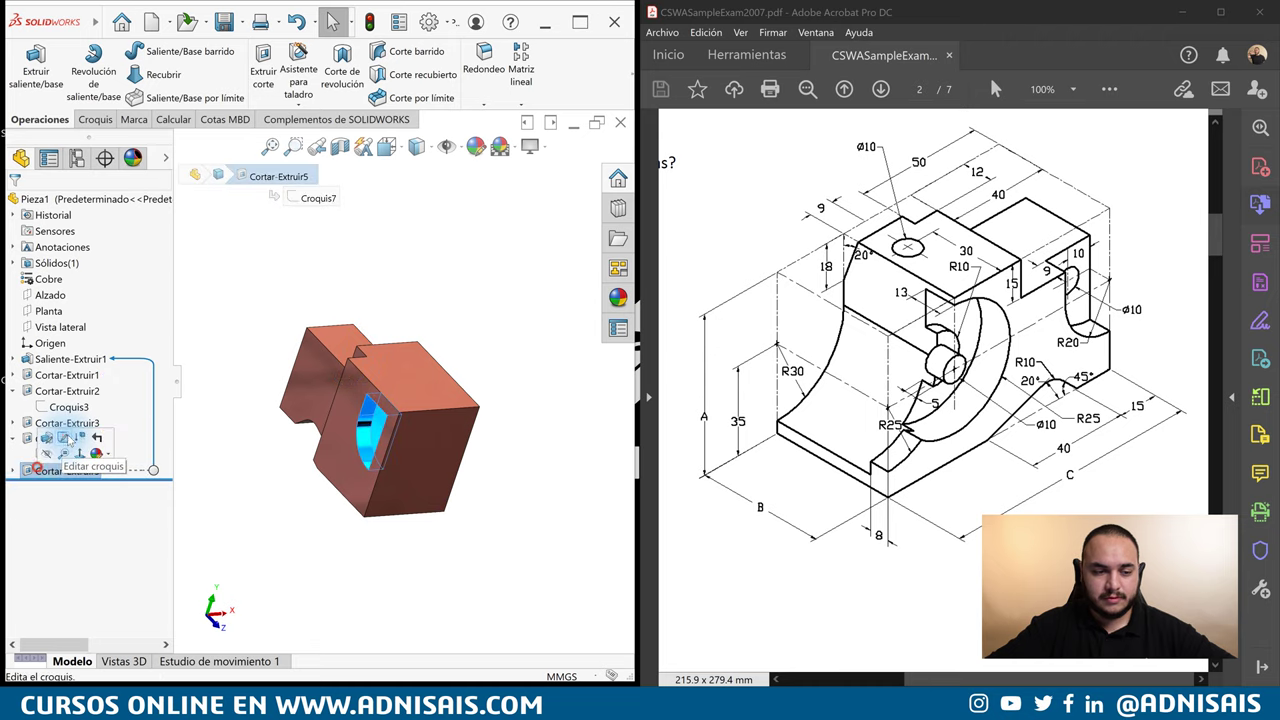
{"action": "left_click", "coordinate": [64, 438]}
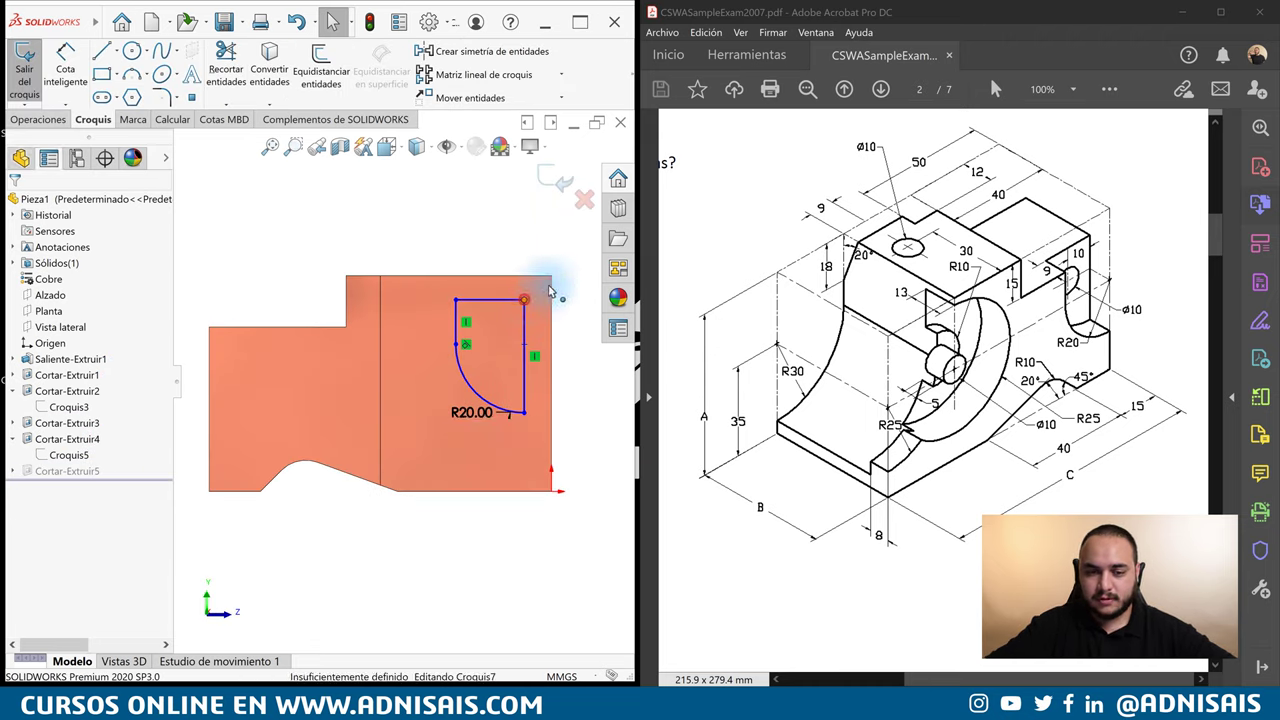
{"action": "left_click_drag", "start_coordinate": [549, 291], "coordinate": [552, 279]}
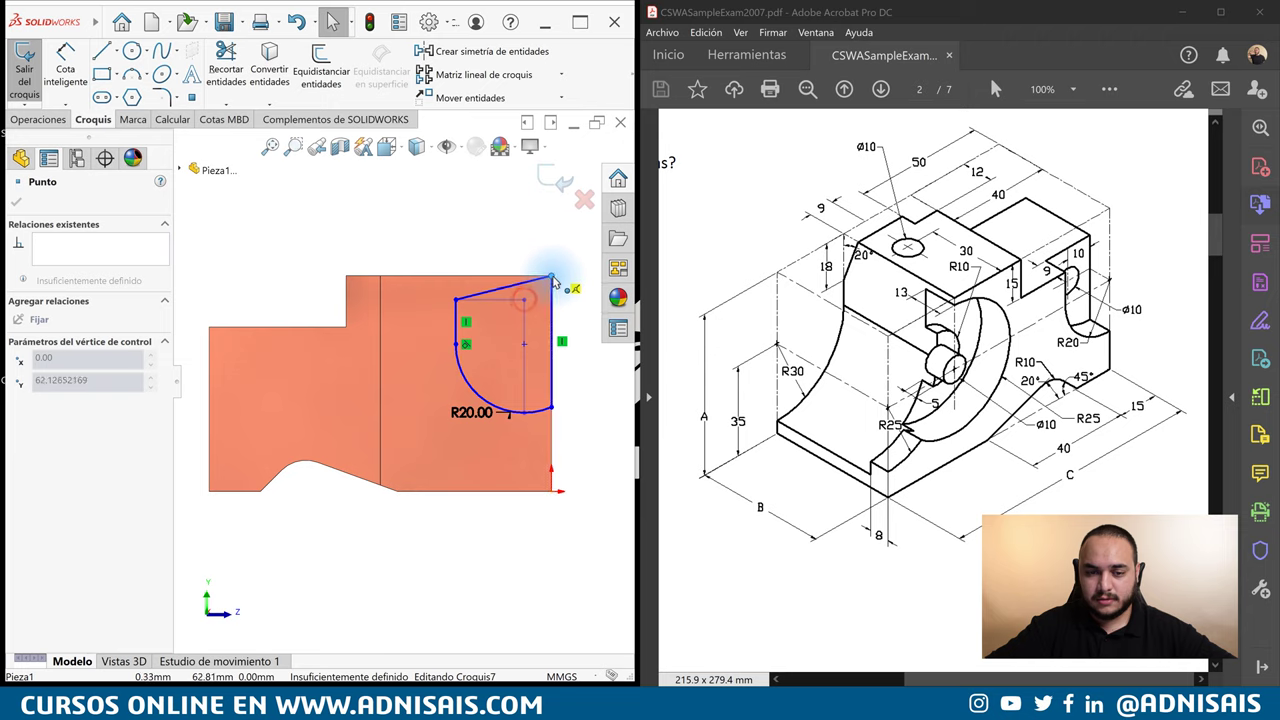
{"action": "left_click", "coordinate": [495, 290]}
{"action": "left_click", "coordinate": [449, 209]}
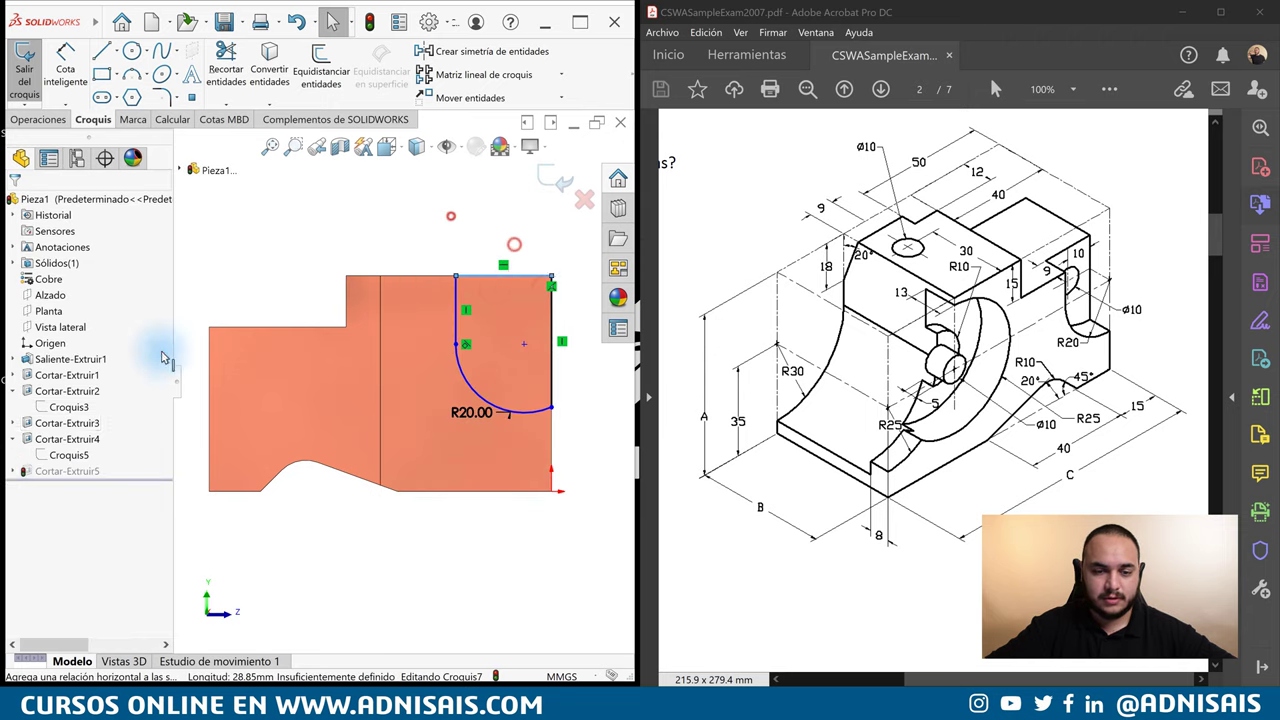
{"action": "left_click", "coordinate": [60, 455]}
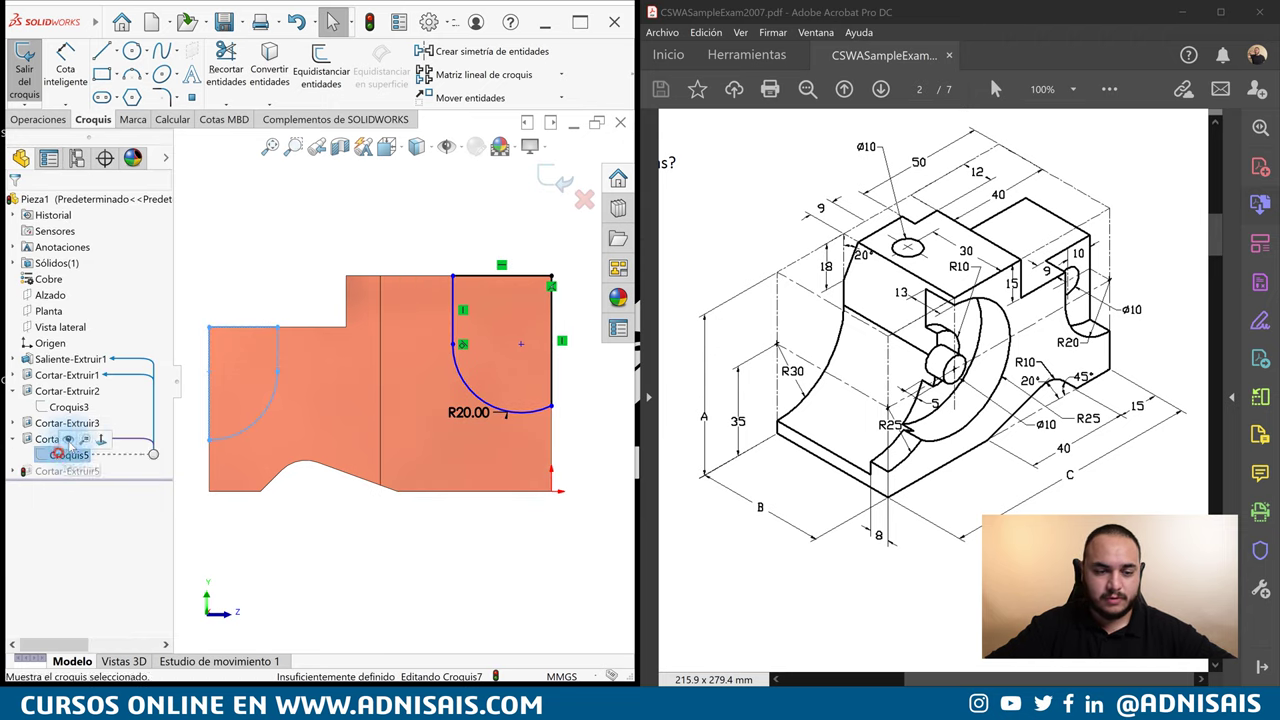
{"action": "left_click", "coordinate": [286, 264]}
{"action": "left_click", "coordinate": [209, 372]}
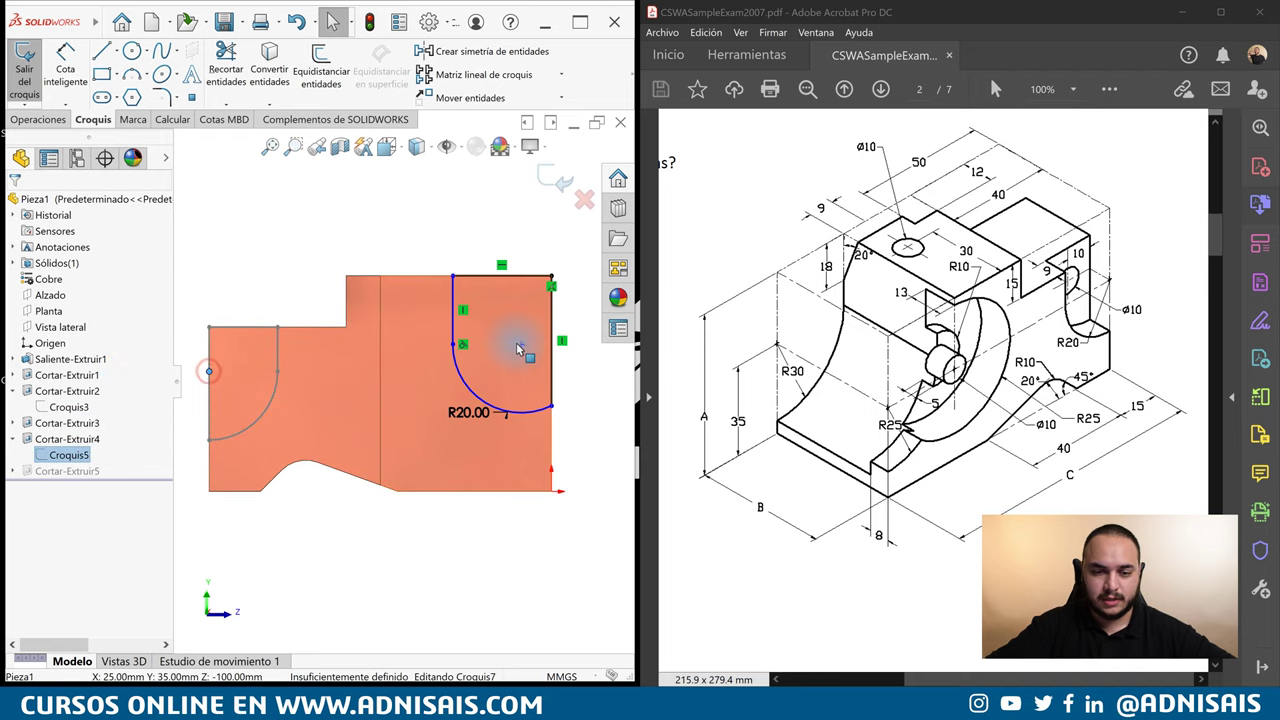
{"action": "left_click_drag", "start_coordinate": [520, 346], "coordinate": [521, 372]}
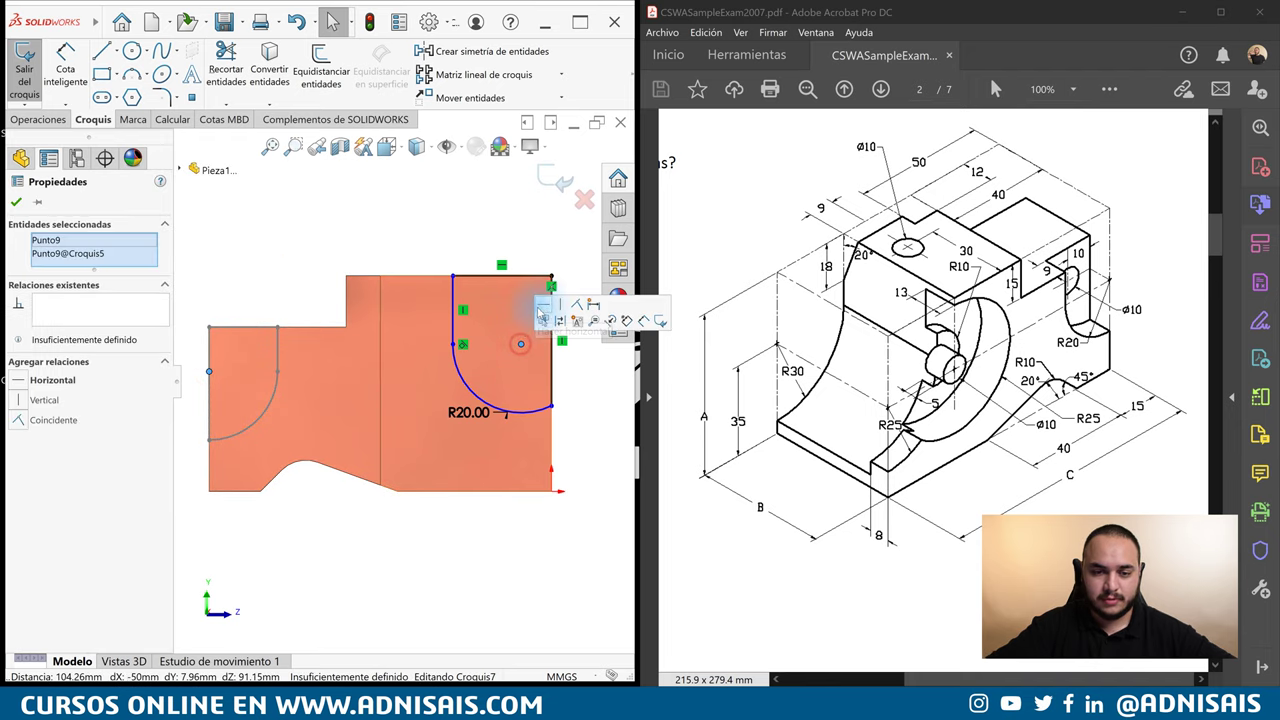
{"action": "left_click", "coordinate": [580, 428]}
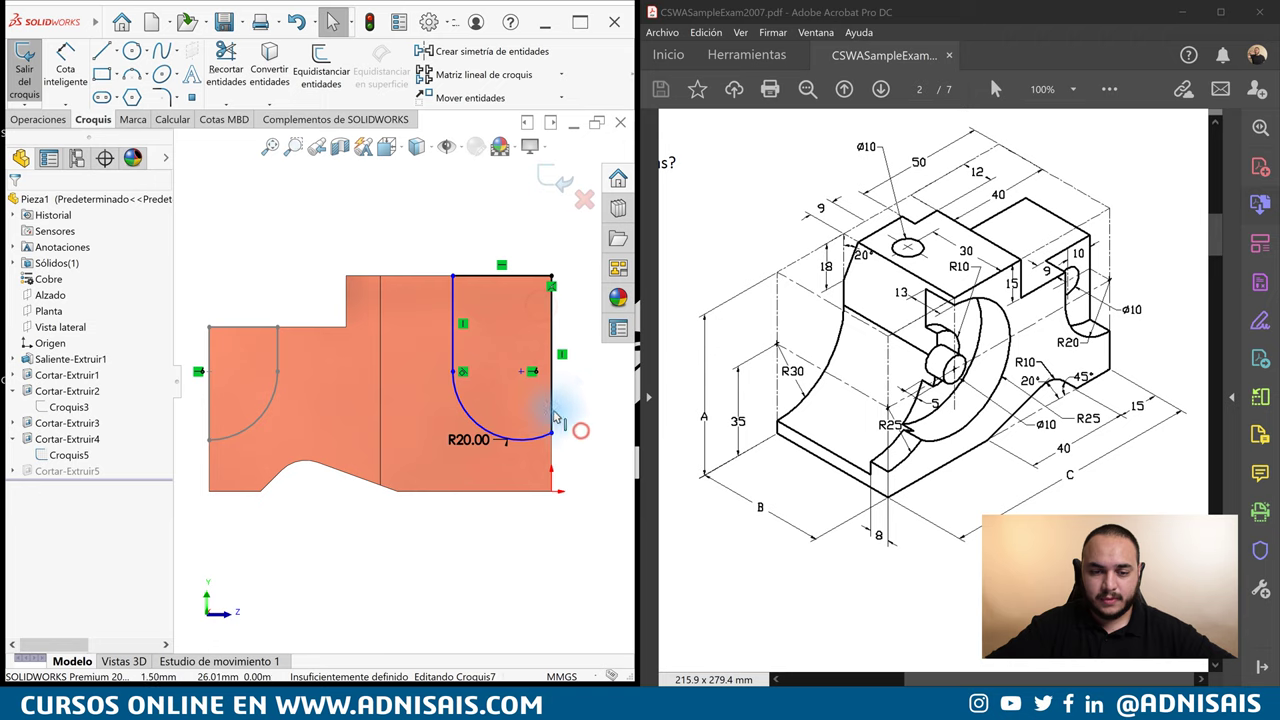
Make the arc centre coincident with the part's right edge.
{"action": "left_click", "coordinate": [521, 372]}
{"action": "left_click", "coordinate": [550, 405]}
{"action": "left_click", "coordinate": [556, 358], "text": "ctrl"}
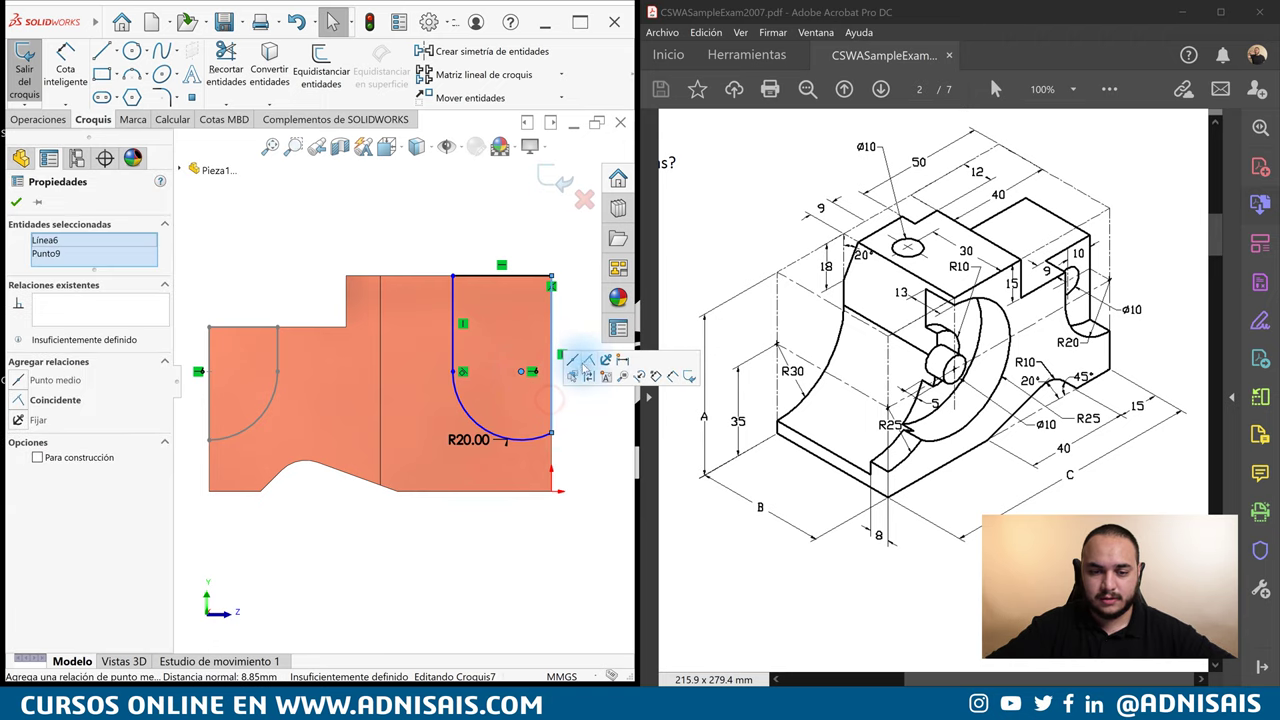
{"action": "left_click", "coordinate": [585, 363]}
{"action": "left_click", "coordinate": [597, 496]}
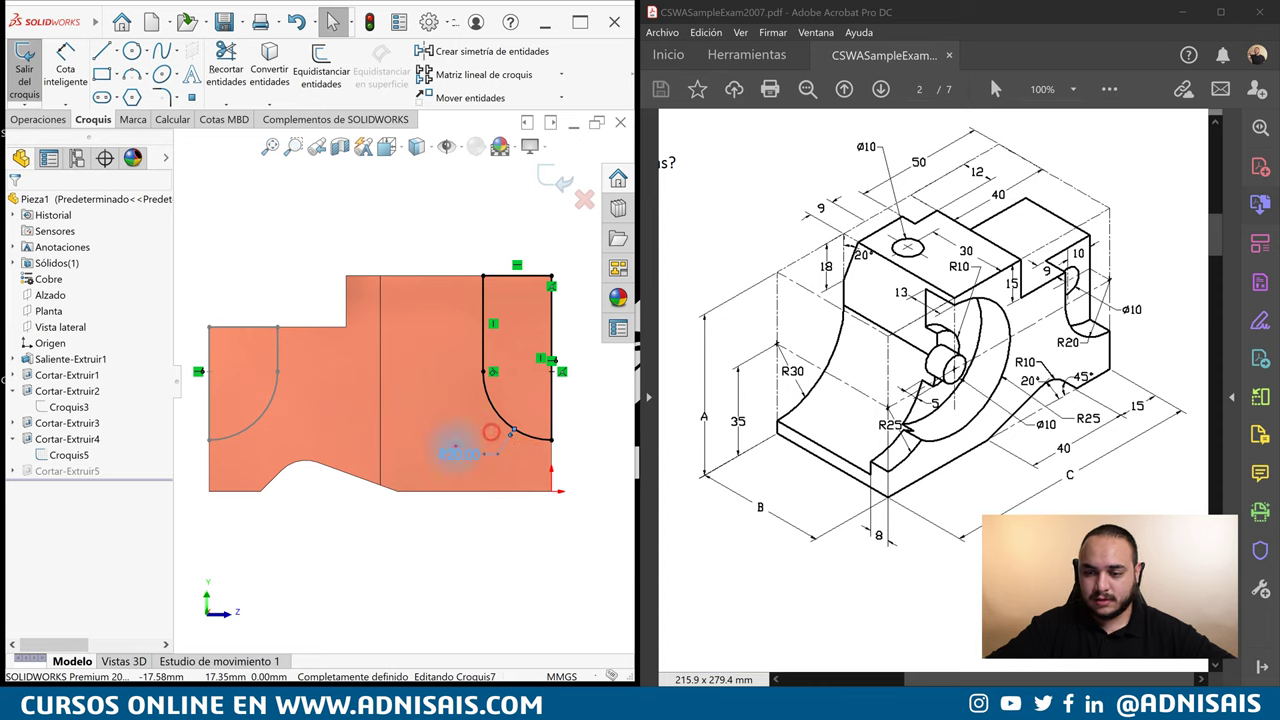
Set the arc radius to R30 and exit the sketch to rebuild Cortar-Extruir5.
{"action": "double_click", "coordinate": [456, 452]}
{"action": "type", "text": "20"}
{"action": "key", "text": "Return"}
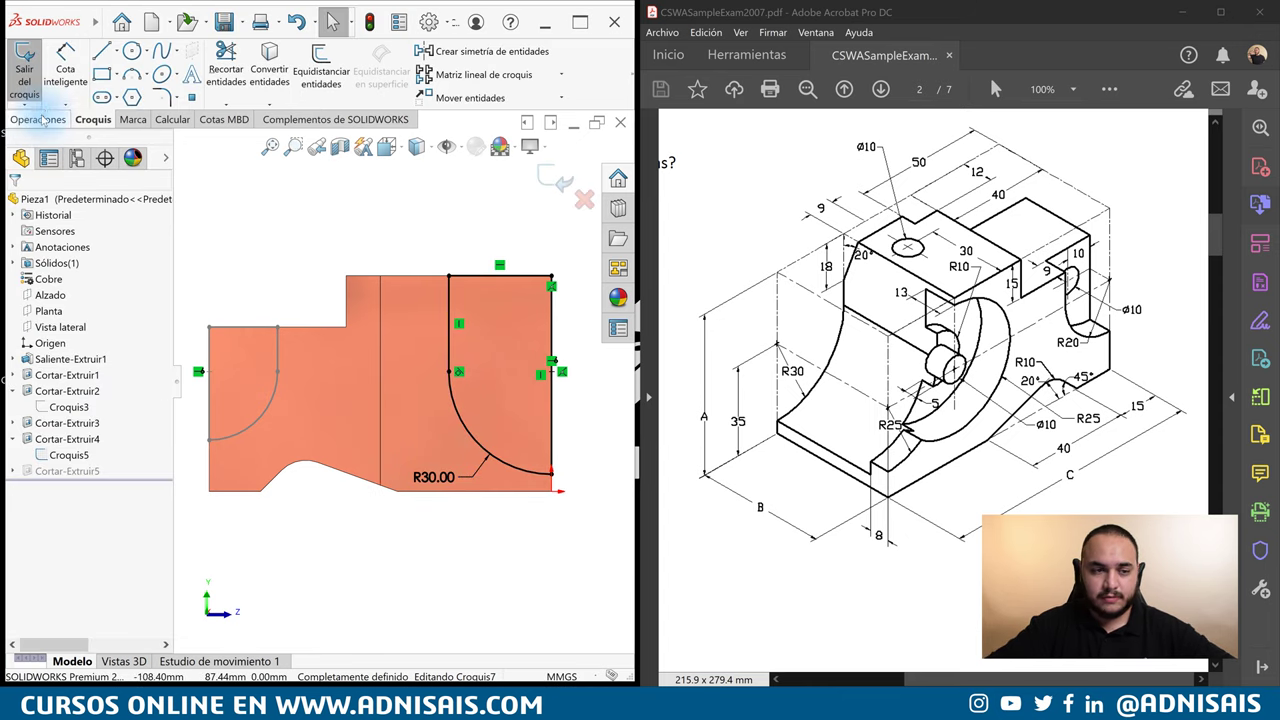
{"action": "left_click", "coordinate": [40, 119]}
{"action": "left_click", "coordinate": [93, 119]}
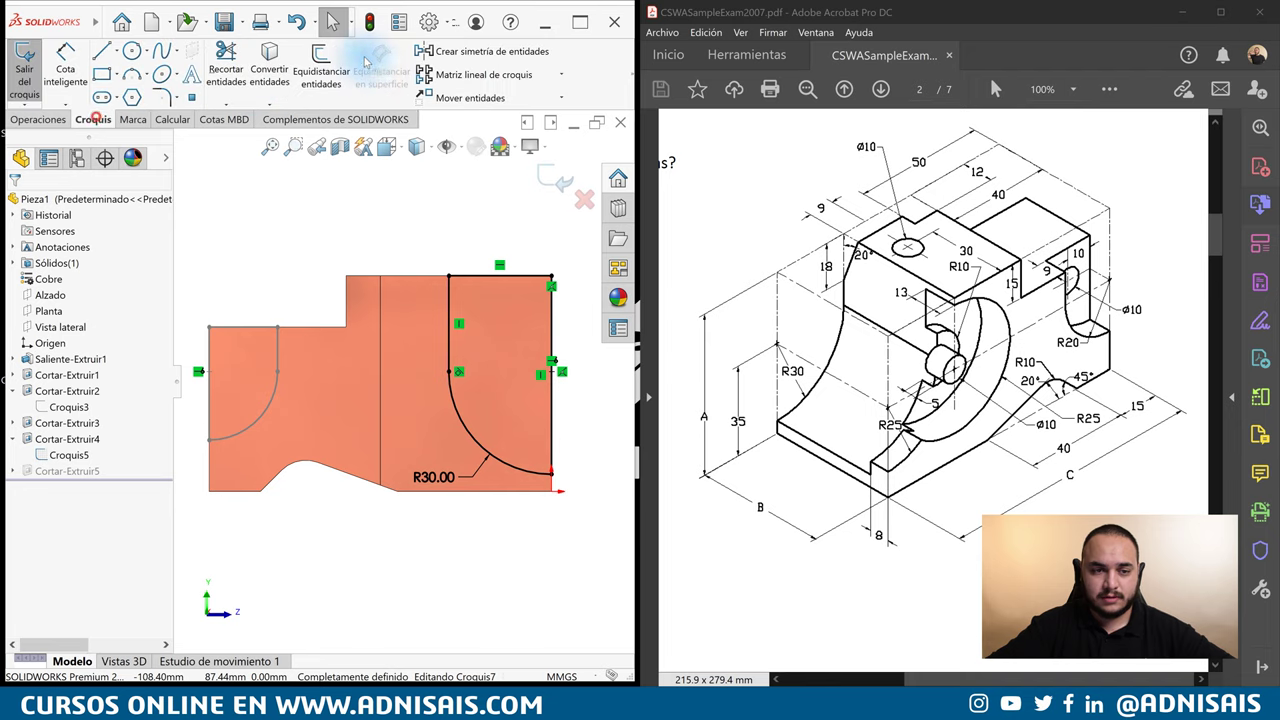
{"action": "left_click", "coordinate": [563, 204]}
{"action": "middle_click_drag", "start_coordinate": [443, 329], "coordinate": [425, 360]}
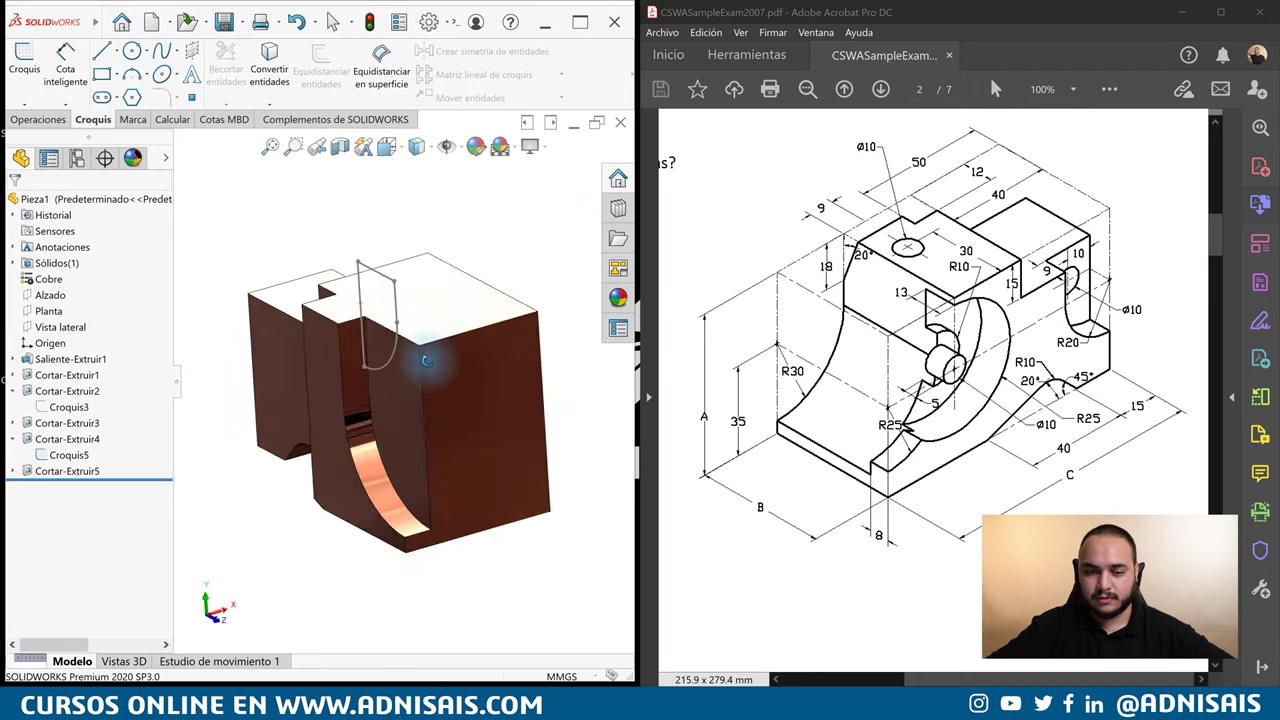
Change Cortar-Extruir5's end condition to Offset From Surface, 17 mm from the front face.
{"action": "left_click", "coordinate": [396, 433]}
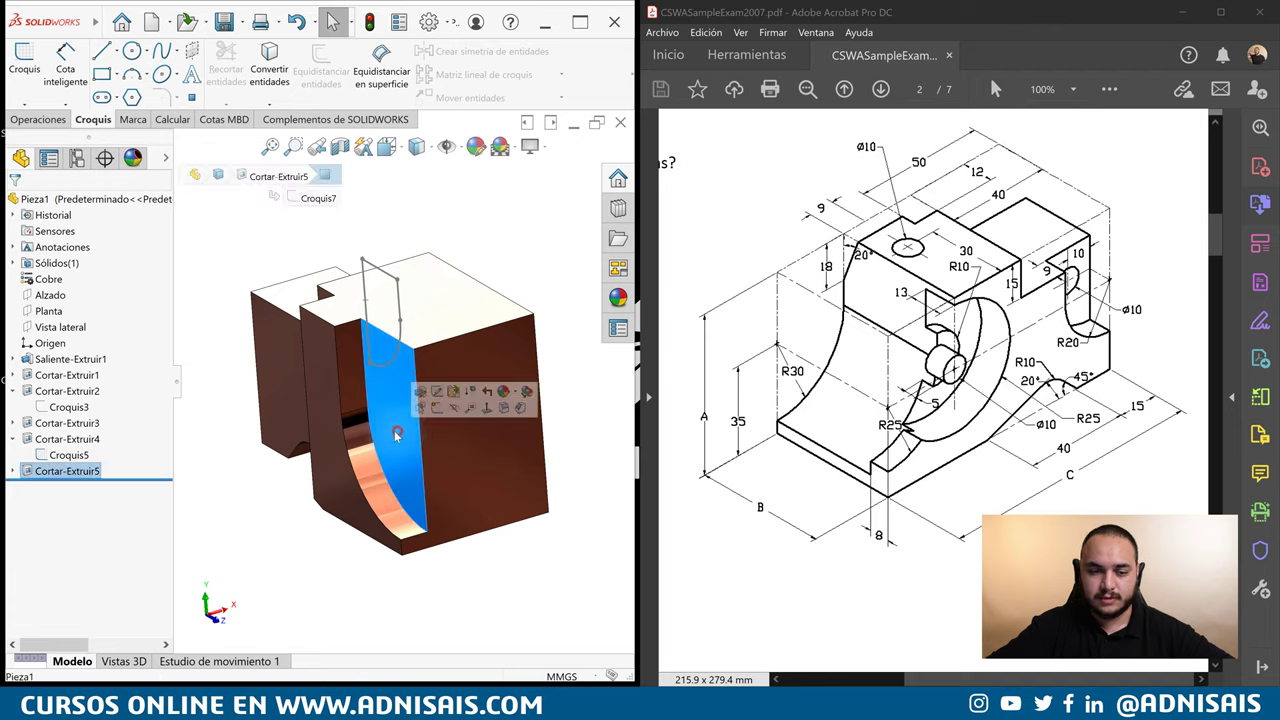
{"action": "left_click", "coordinate": [420, 393]}
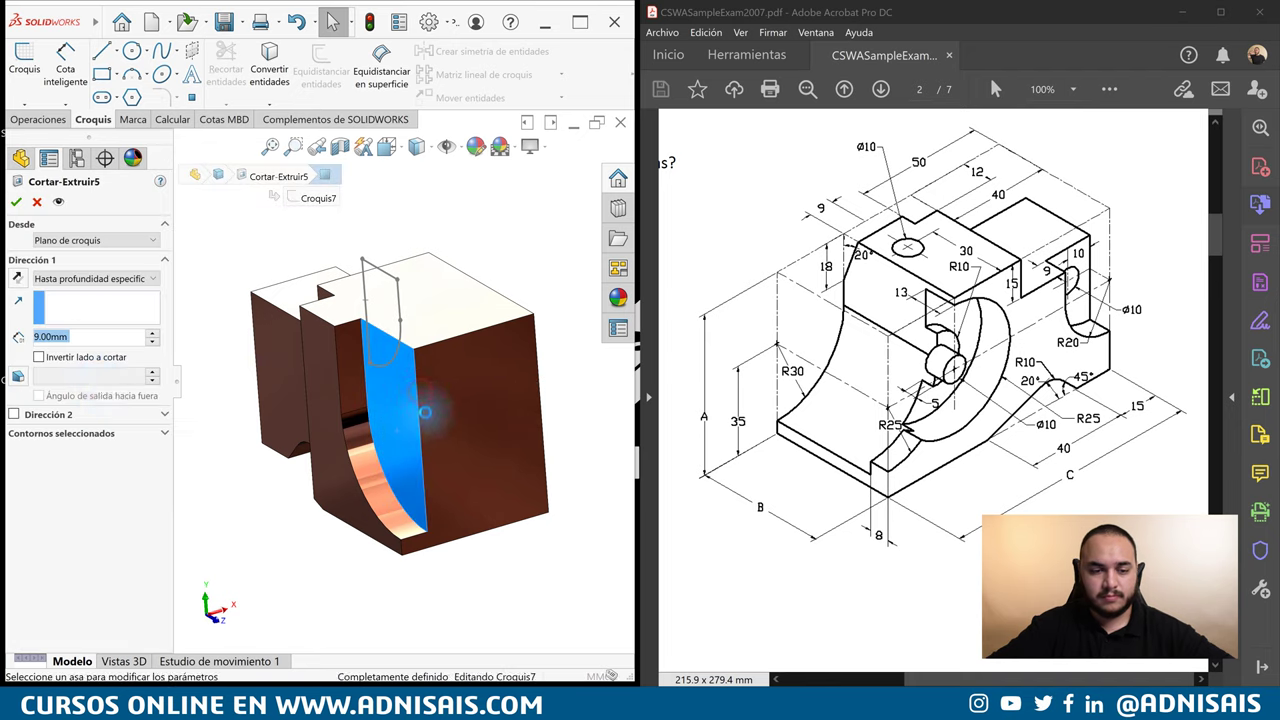
{"action": "left_click", "coordinate": [128, 280]}
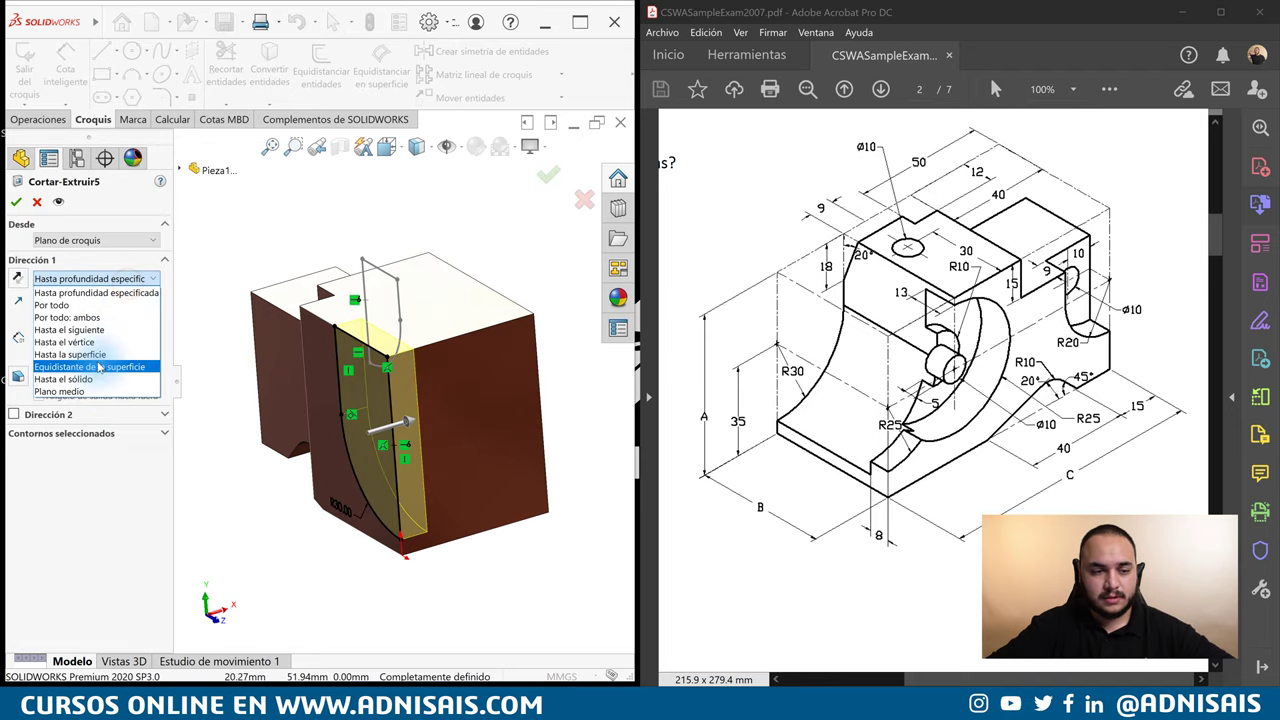
{"action": "left_click", "coordinate": [100, 366]}
{"action": "middle_click_drag", "start_coordinate": [448, 442], "coordinate": [318, 468]}
{"action": "left_click", "coordinate": [318, 468]}
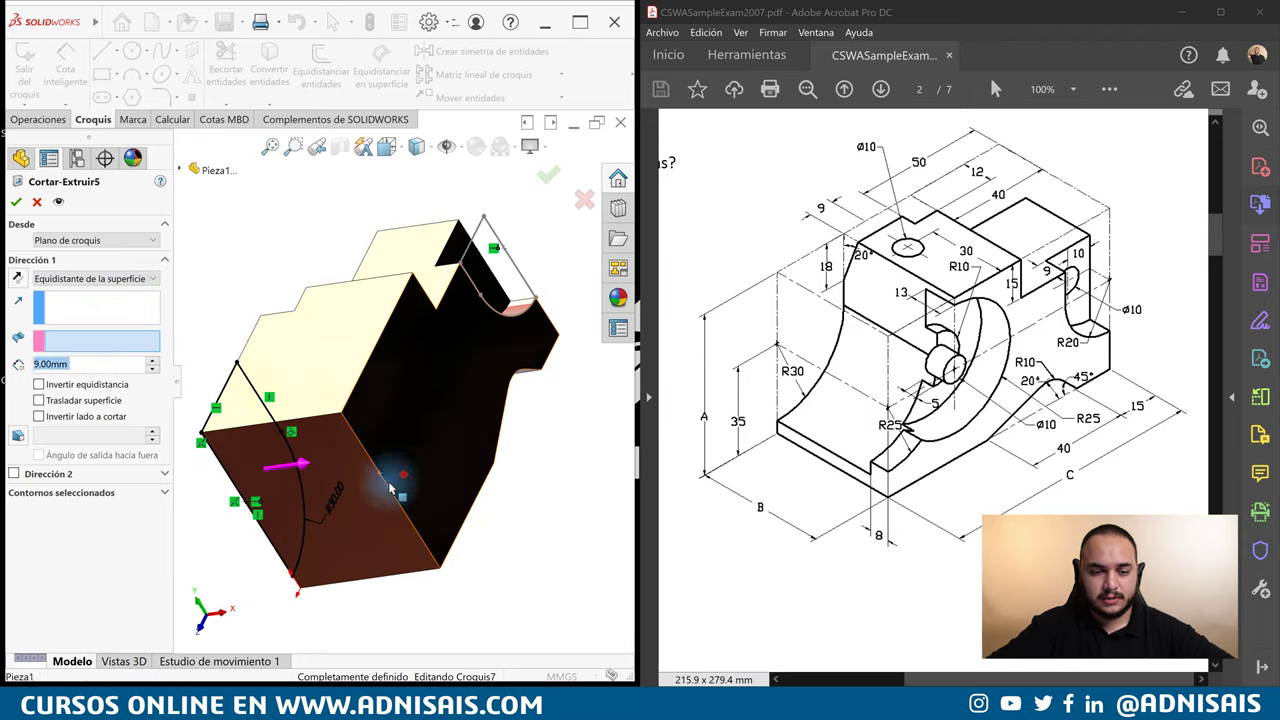
{"action": "left_click", "coordinate": [80, 364]}
{"action": "key", "text": "Return"}
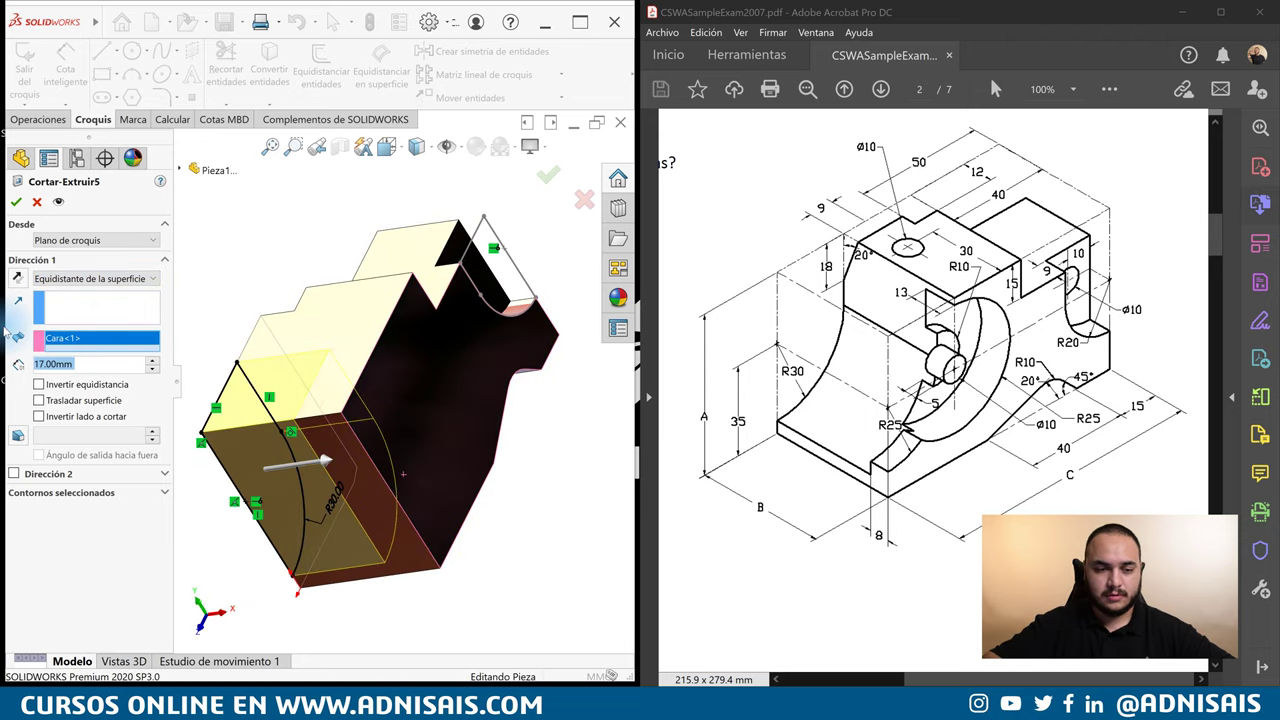
Confirm the fifth cut and orbit the part to inspect the R30 recess.
{"action": "left_click", "coordinate": [29, 478]}
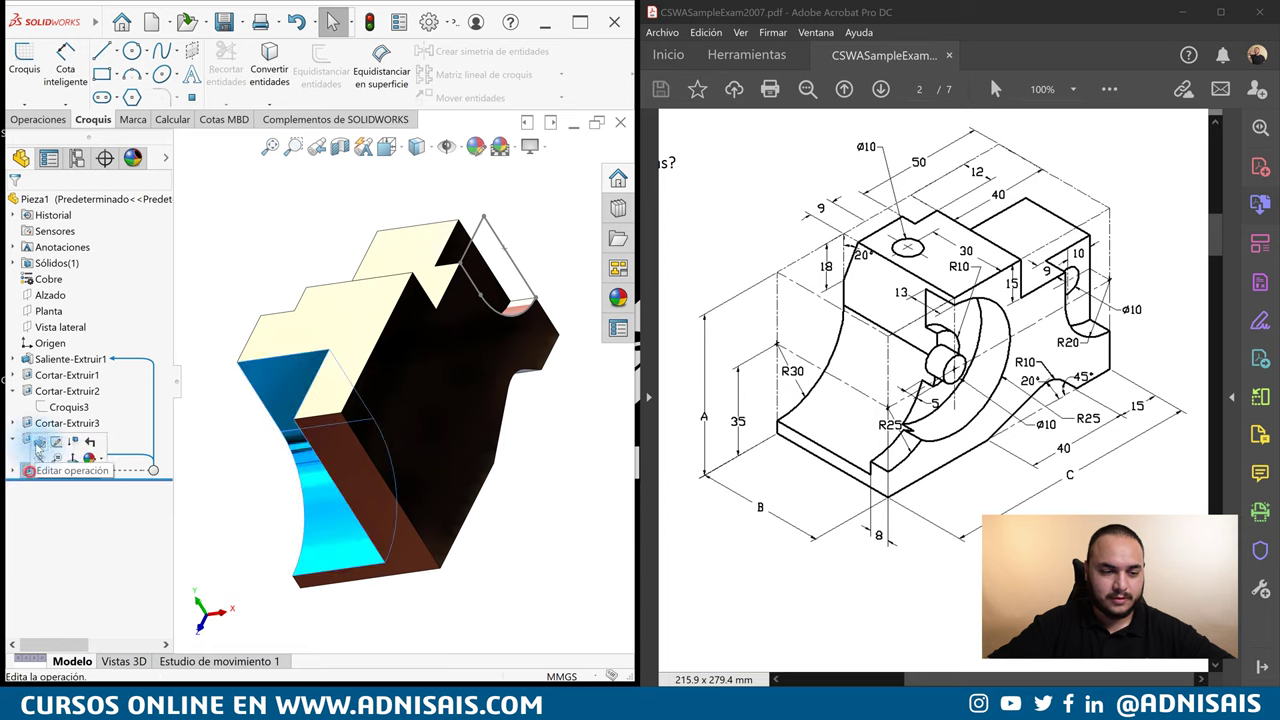
{"action": "left_click", "coordinate": [35, 445]}
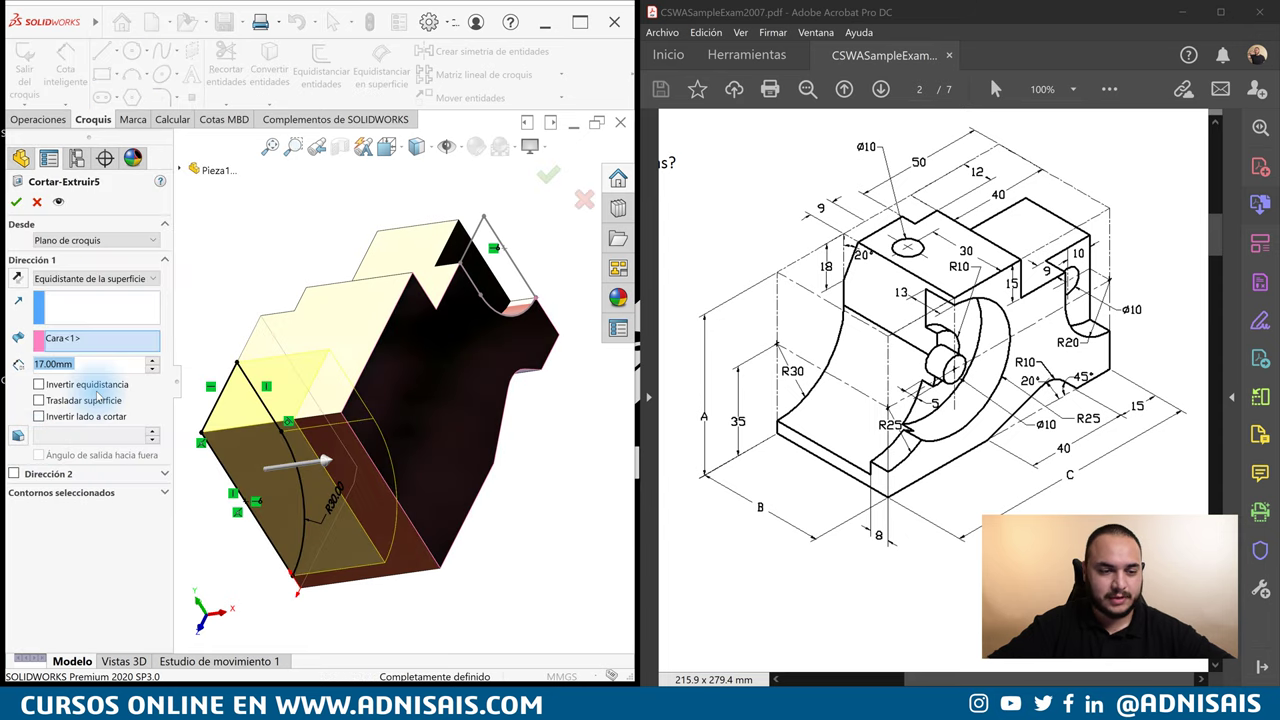
{"action": "key", "text": "Return"}
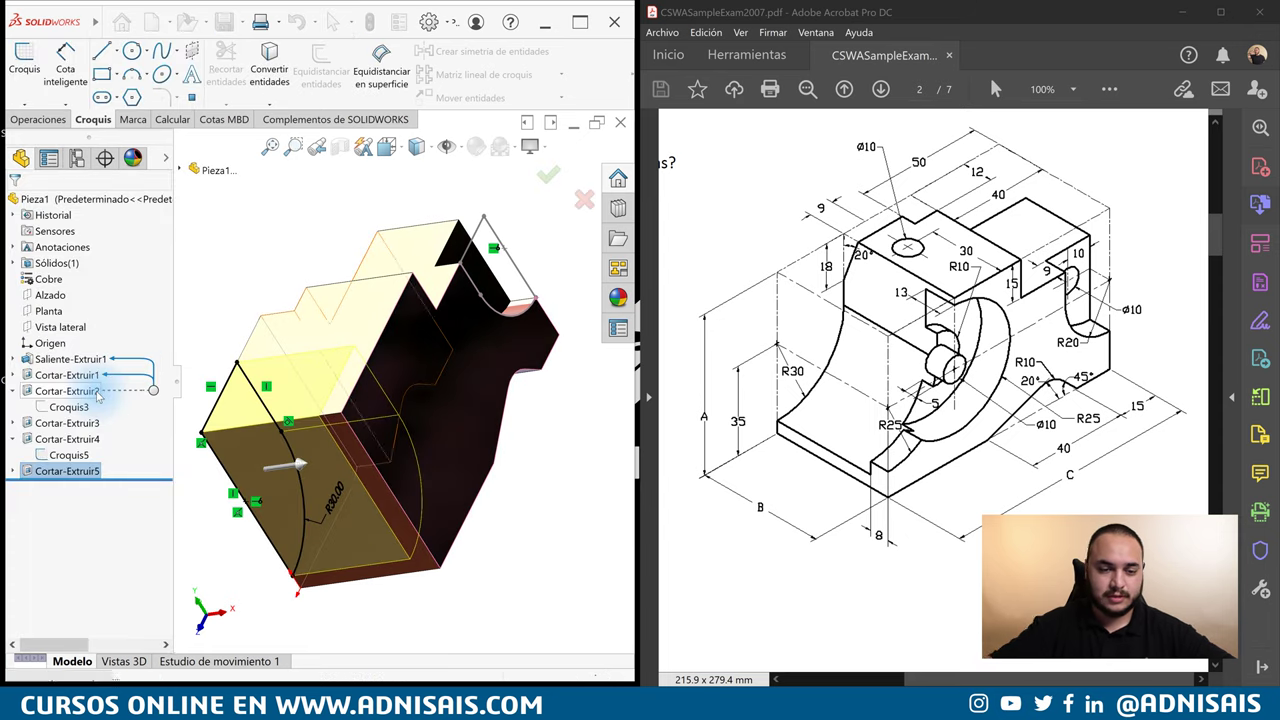
{"action": "mouse_move", "coordinate": [415, 453]}
{"action": "middle_mouse_down"}
{"action": "mouse_move", "coordinate": [477, 368]}
{"action": "mouse_move", "coordinate": [549, 338]}
{"action": "mouse_move", "coordinate": [463, 366]}
{"action": "mouse_move", "coordinate": [315, 373]}
{"action": "mouse_move", "coordinate": [409, 409]}
{"action": "mouse_move", "coordinate": [400, 423]}
{"action": "mouse_move", "coordinate": [396, 370]}
{"action": "middle_mouse_up"}
{"action": "scroll", "coordinate": [396, 370], "scroll_direction": "down", "scroll_amount": 2}
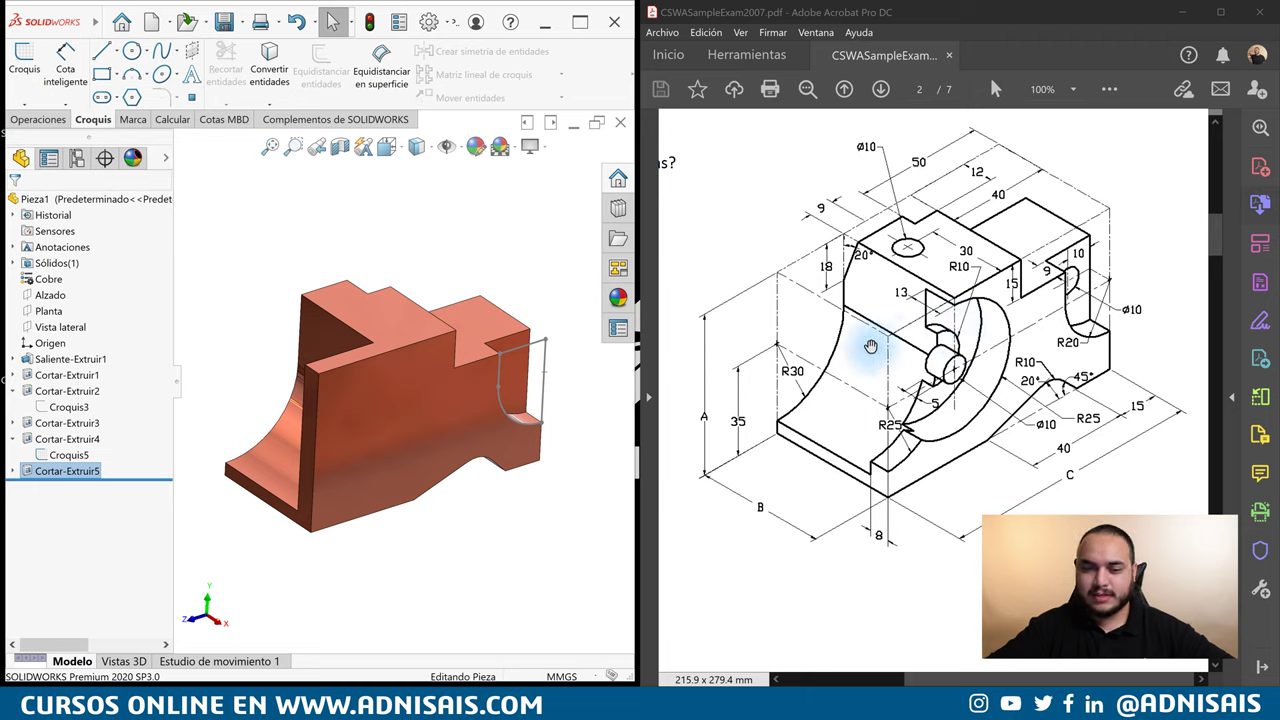
Start a sketch on the front face, view it head-on, and draw a circle.
{"action": "left_click", "coordinate": [366, 401]}
{"action": "left_click", "coordinate": [425, 372]}
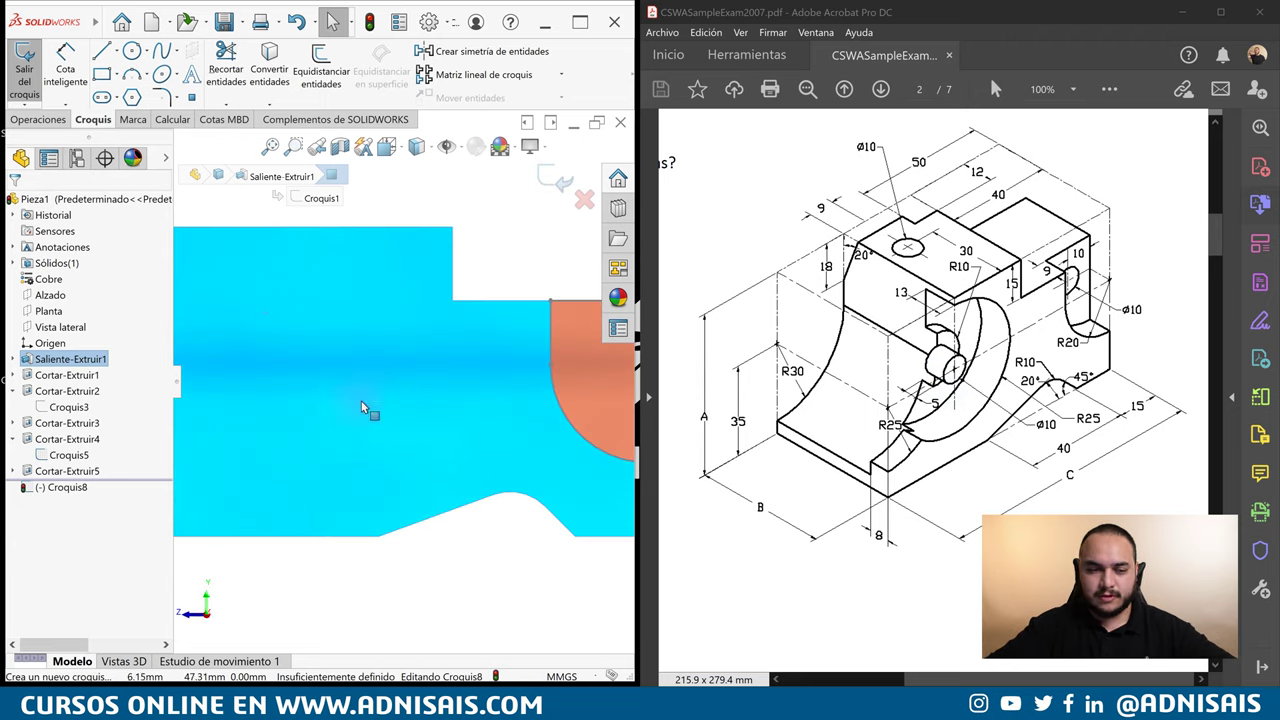
{"action": "left_click", "coordinate": [117, 22]}
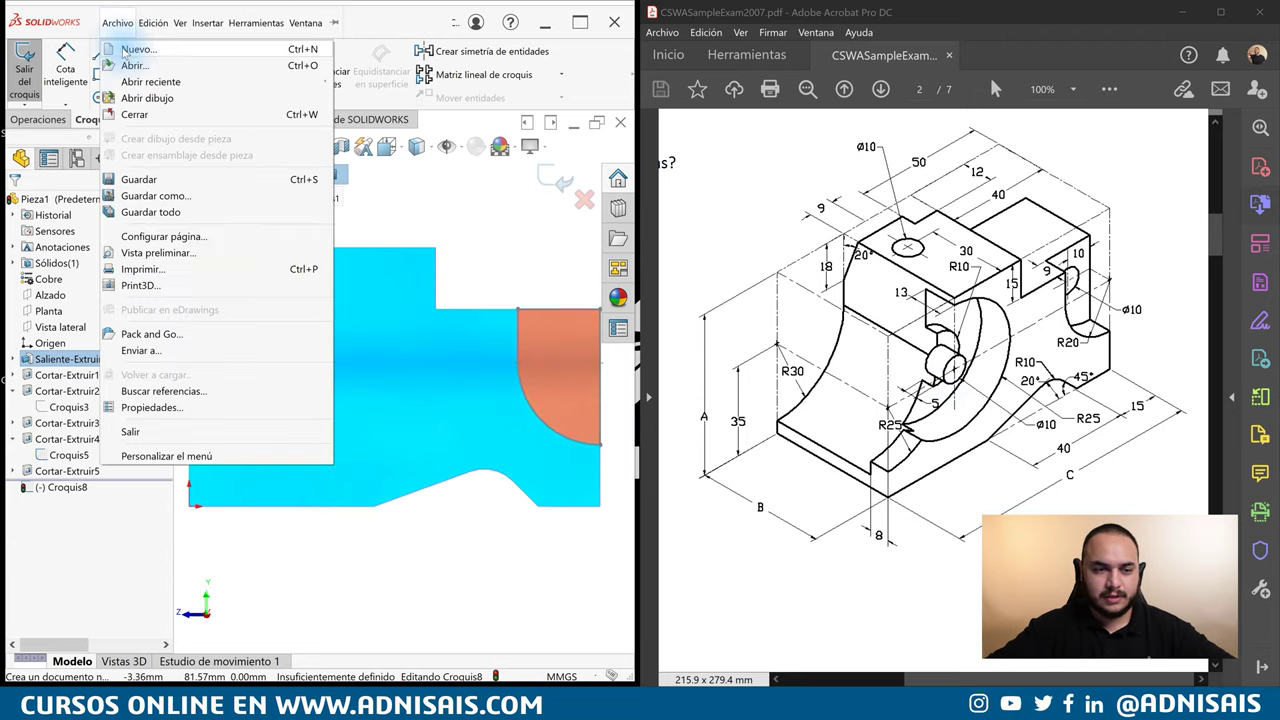
{"action": "left_click", "coordinate": [512, 247]}
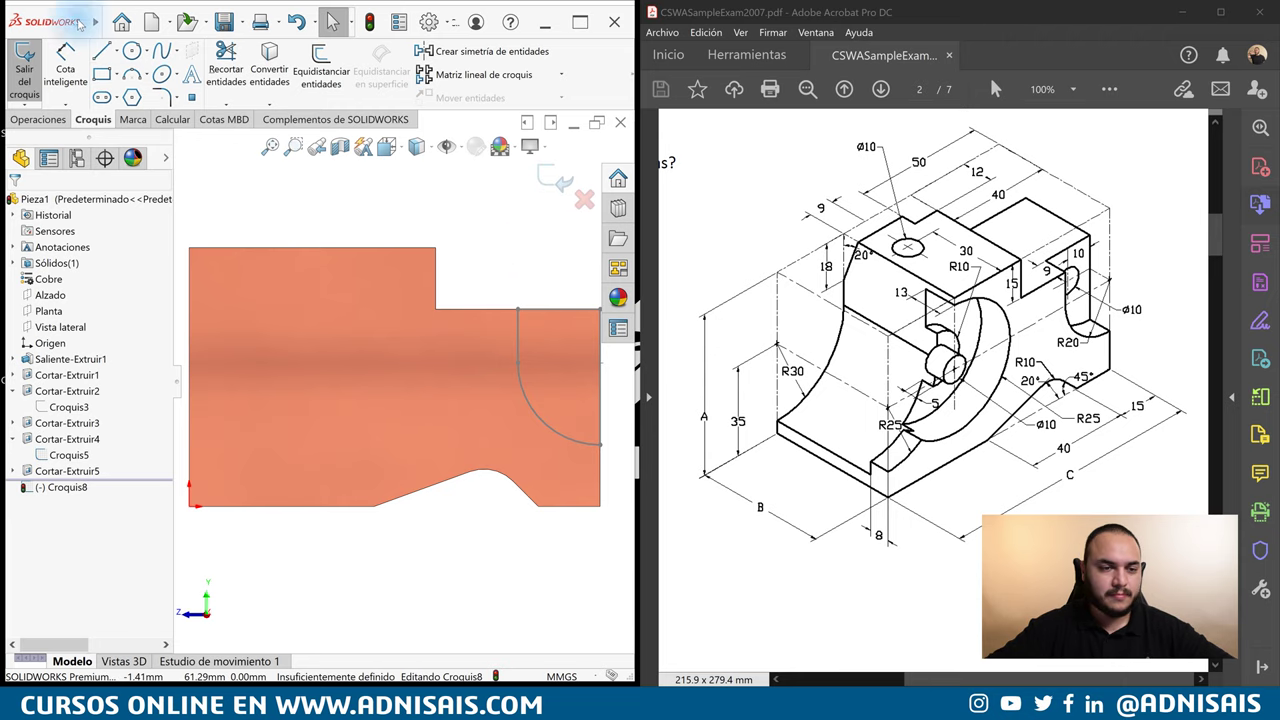
{"action": "left_click", "coordinate": [117, 22]}
{"action": "left_click", "coordinate": [443, 223]}
{"action": "key", "text": "f"}
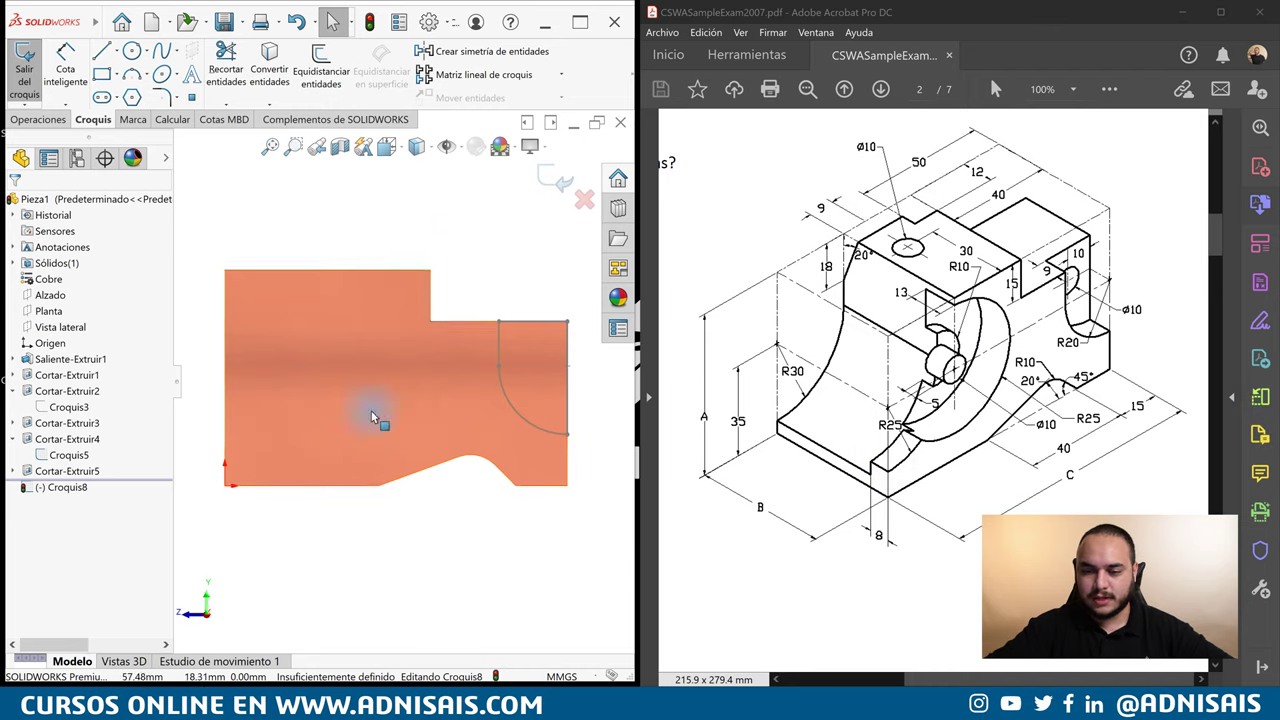
{"action": "key", "text": "c"}
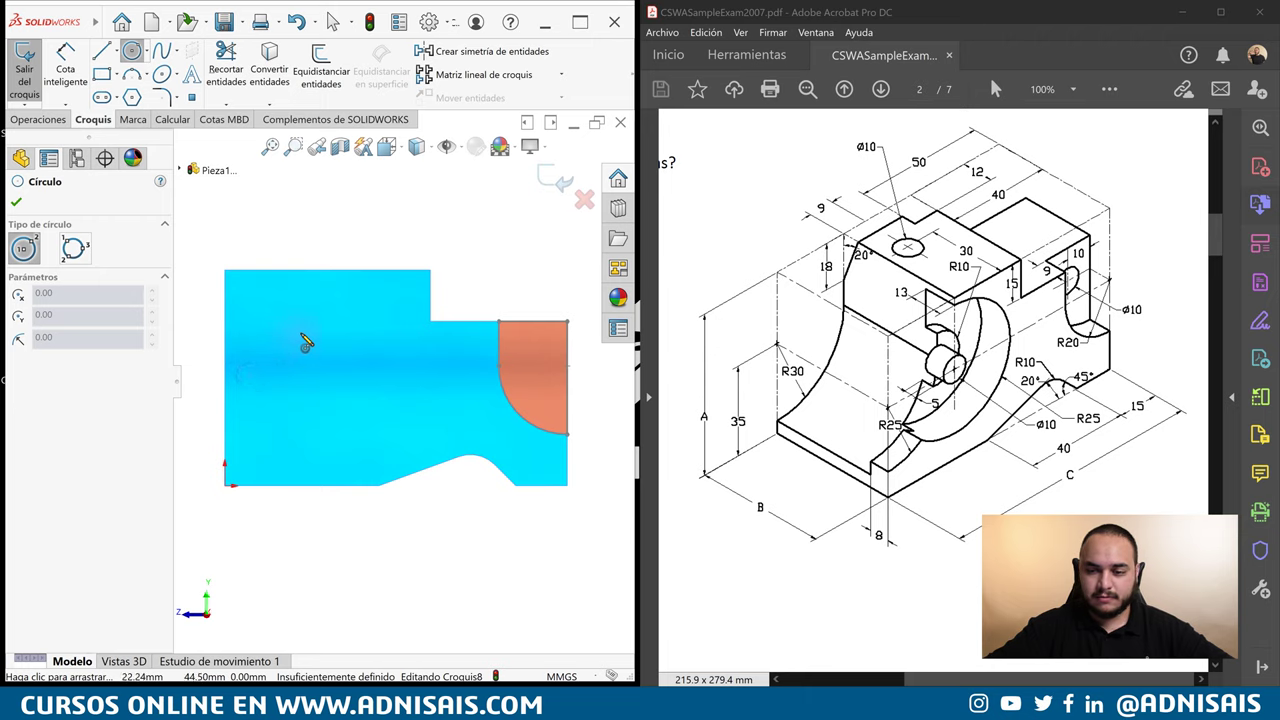
{"action": "left_click", "coordinate": [301, 333]}
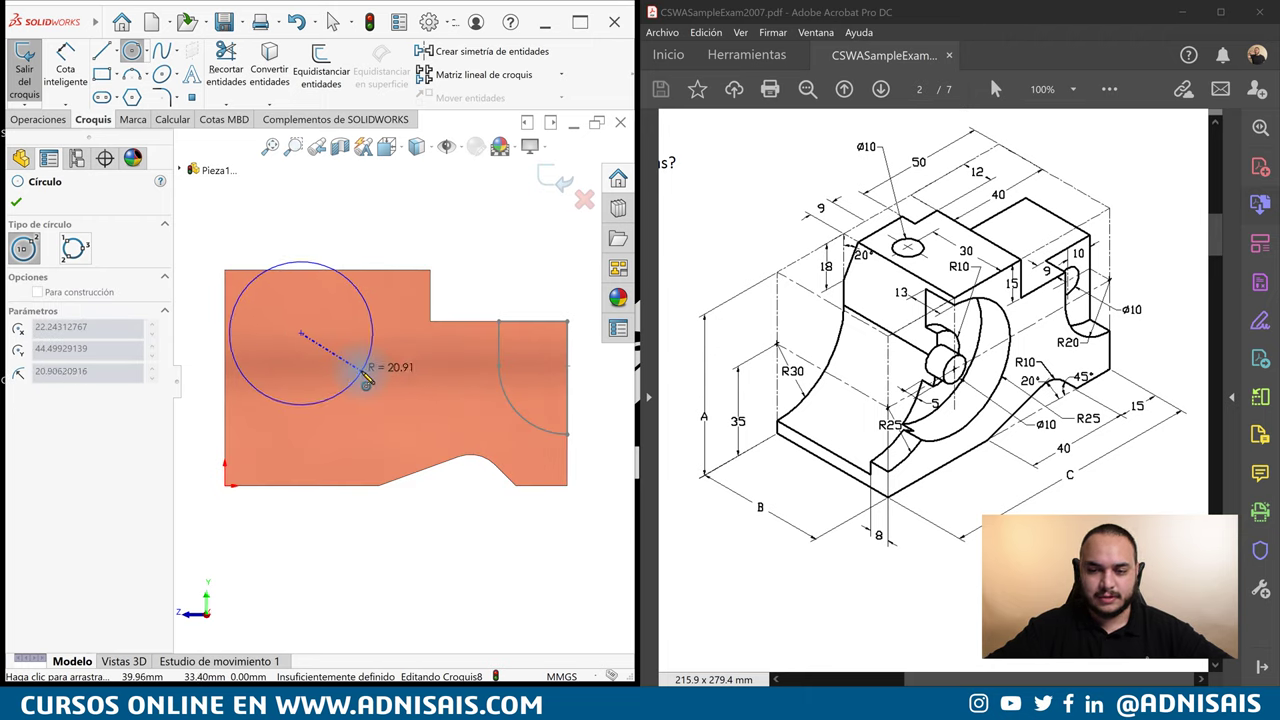
{"action": "left_click", "coordinate": [371, 386]}
{"action": "key", "text": "Escape"}
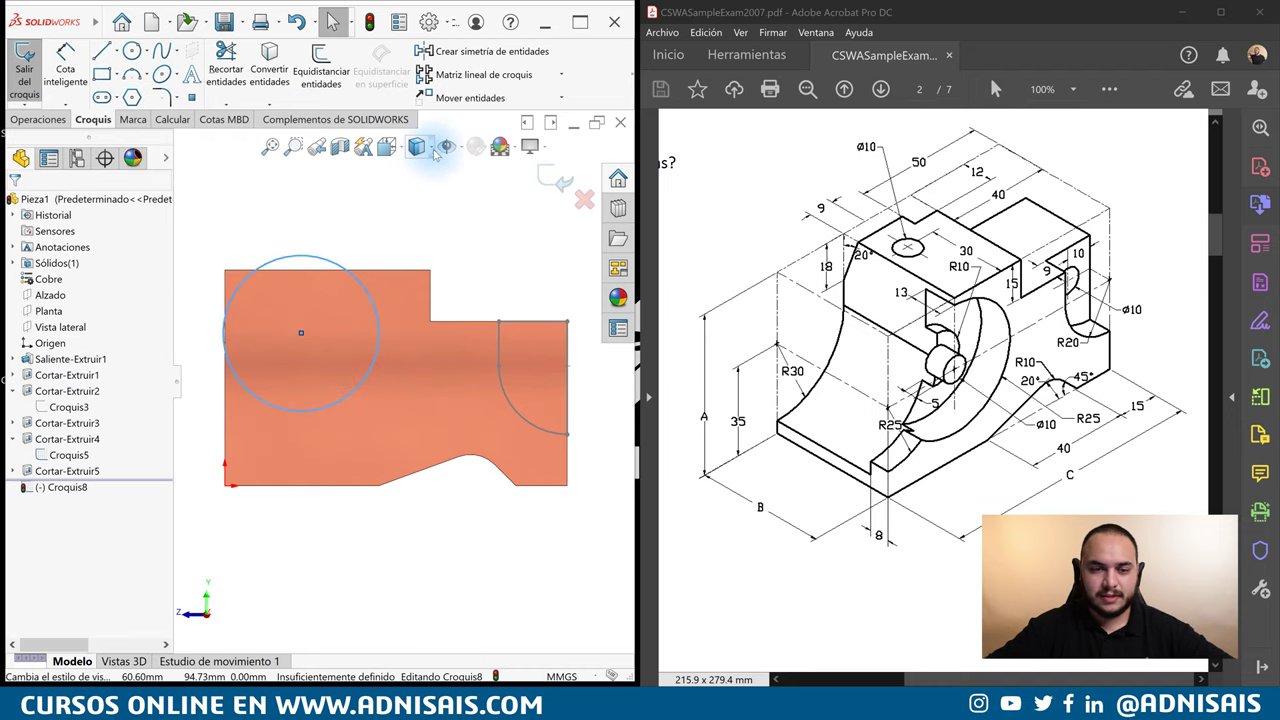
Switch to Hidden Lines Visible and convert Croquis7's outline into the sketch.
{"action": "left_click", "coordinate": [435, 148]}
{"action": "left_click", "coordinate": [420, 242]}
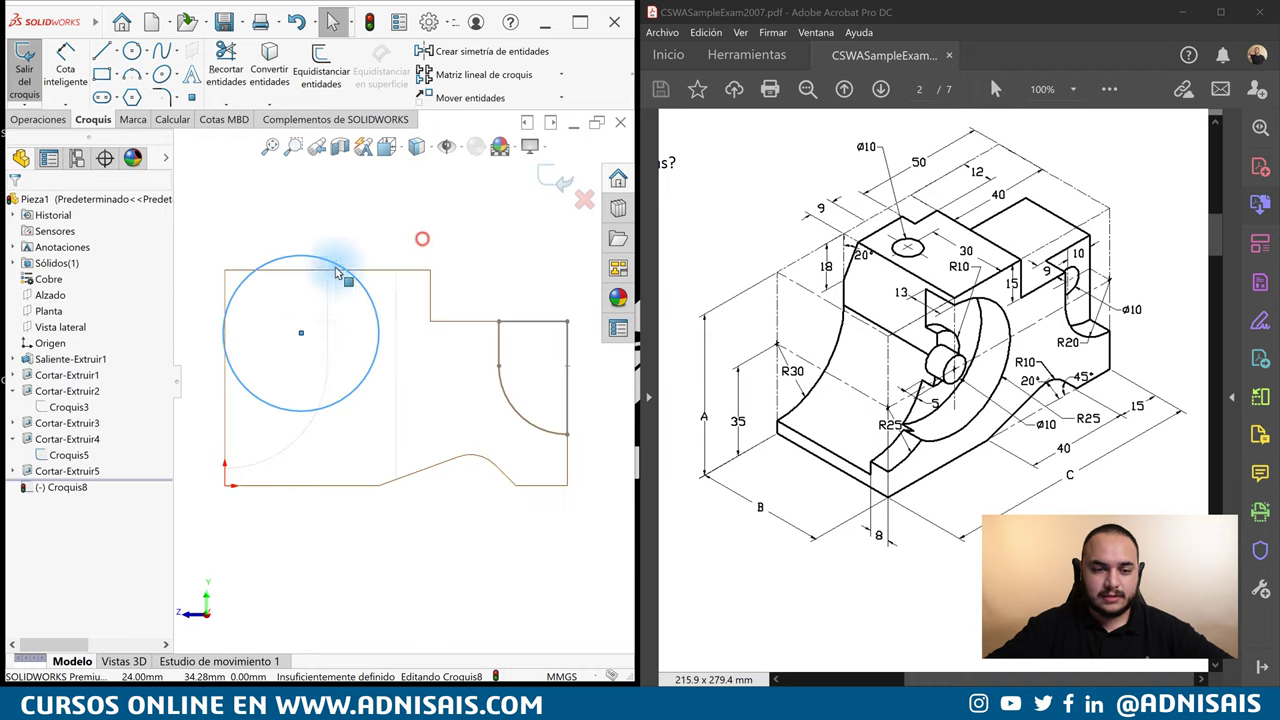
{"action": "left_click", "coordinate": [15, 475]}
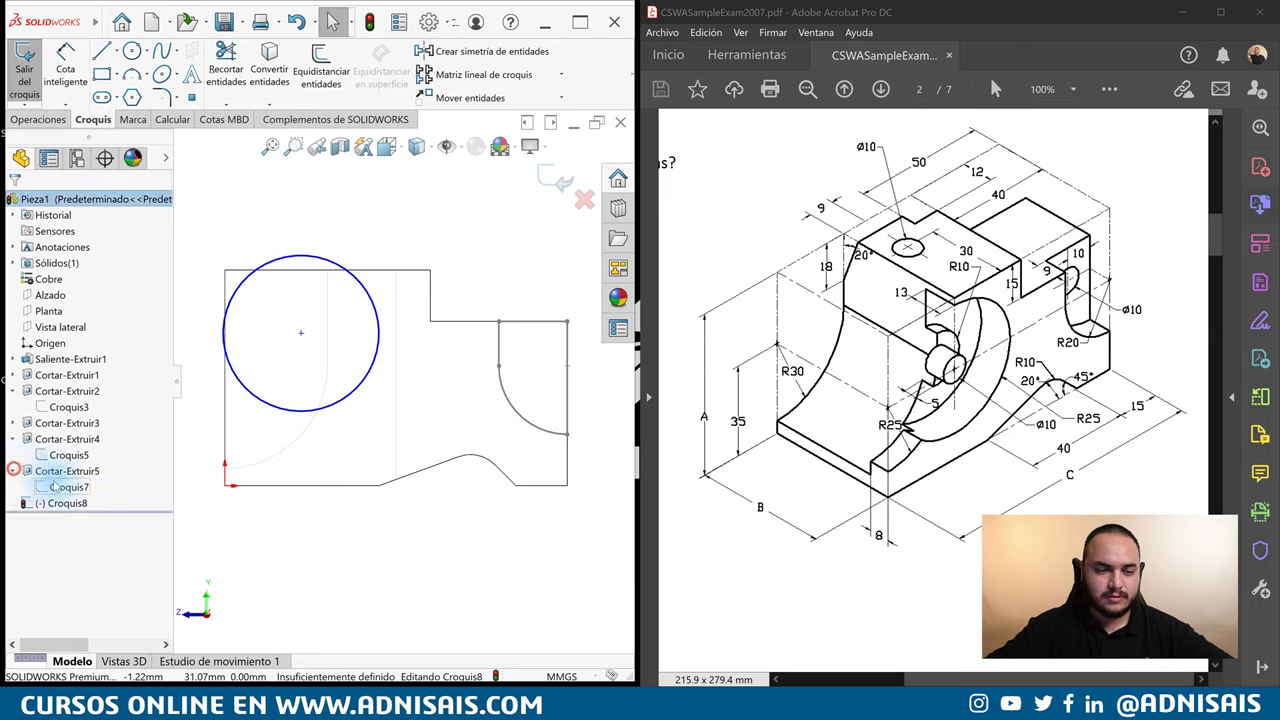
{"action": "left_click", "coordinate": [60, 487]}
{"action": "left_click", "coordinate": [270, 75]}
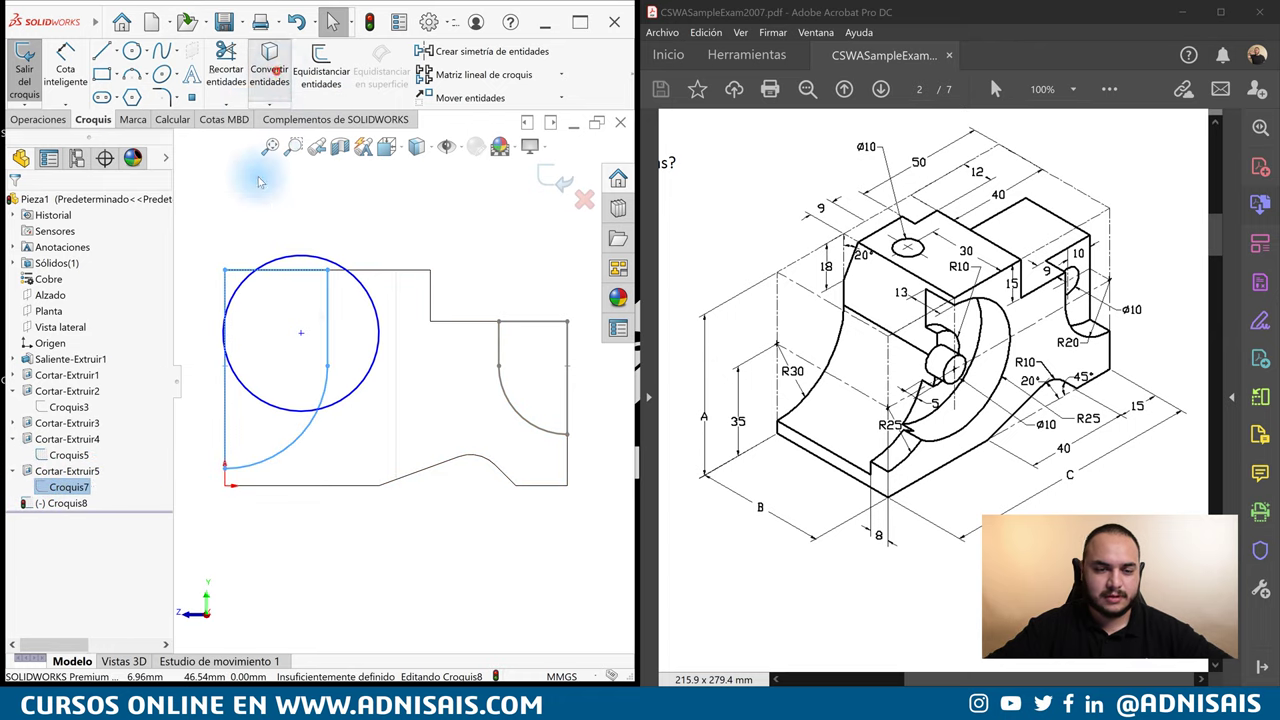
{"action": "scroll", "coordinate": [360, 524], "scroll_direction": "down", "scroll_amount": 1}
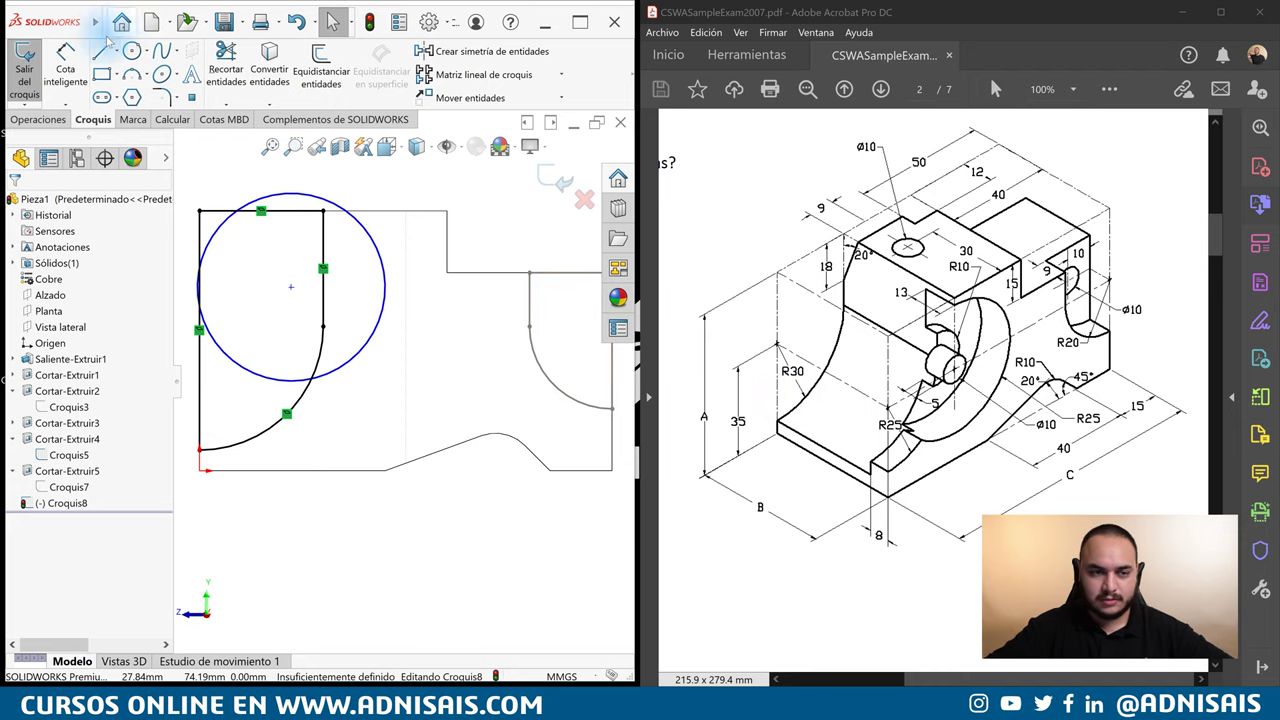
Draw a second circle centred on the left vertical line.
{"action": "left_click", "coordinate": [131, 52]}
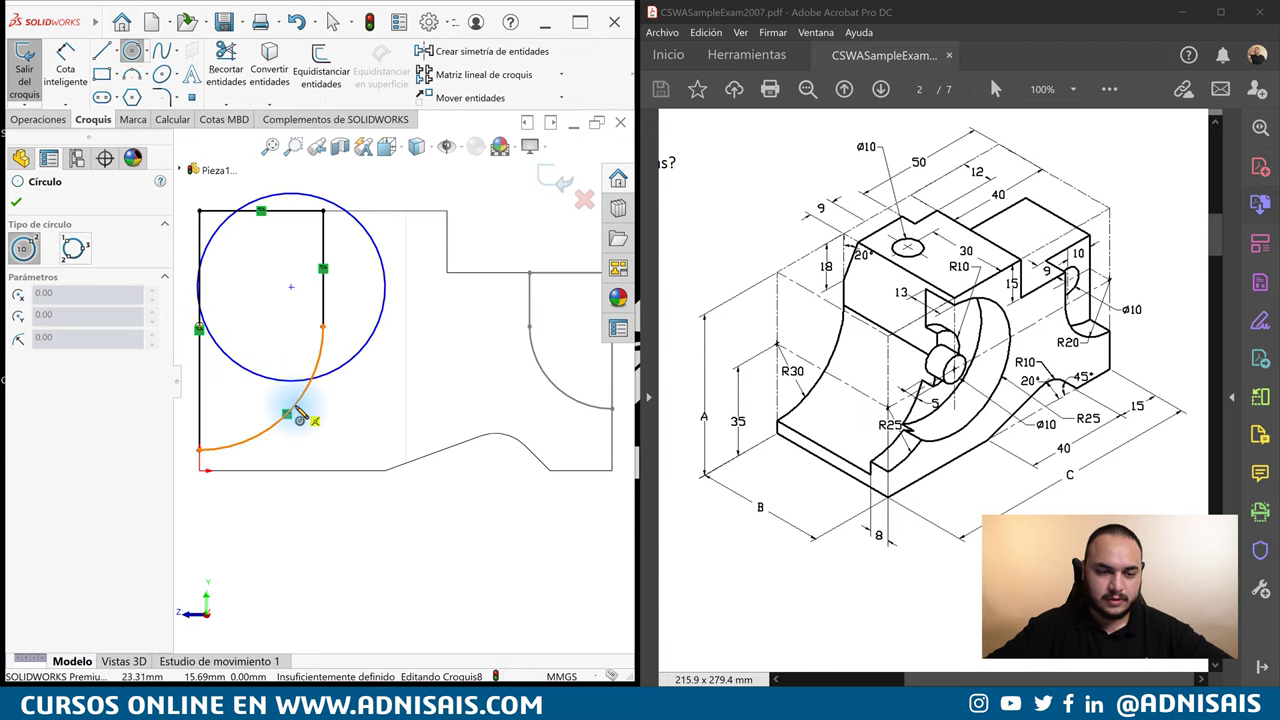
{"action": "scroll", "coordinate": [200, 338], "scroll_direction": "down", "scroll_amount": 3}
{"action": "scroll", "coordinate": [243, 340], "scroll_direction": "down", "scroll_amount": 1}
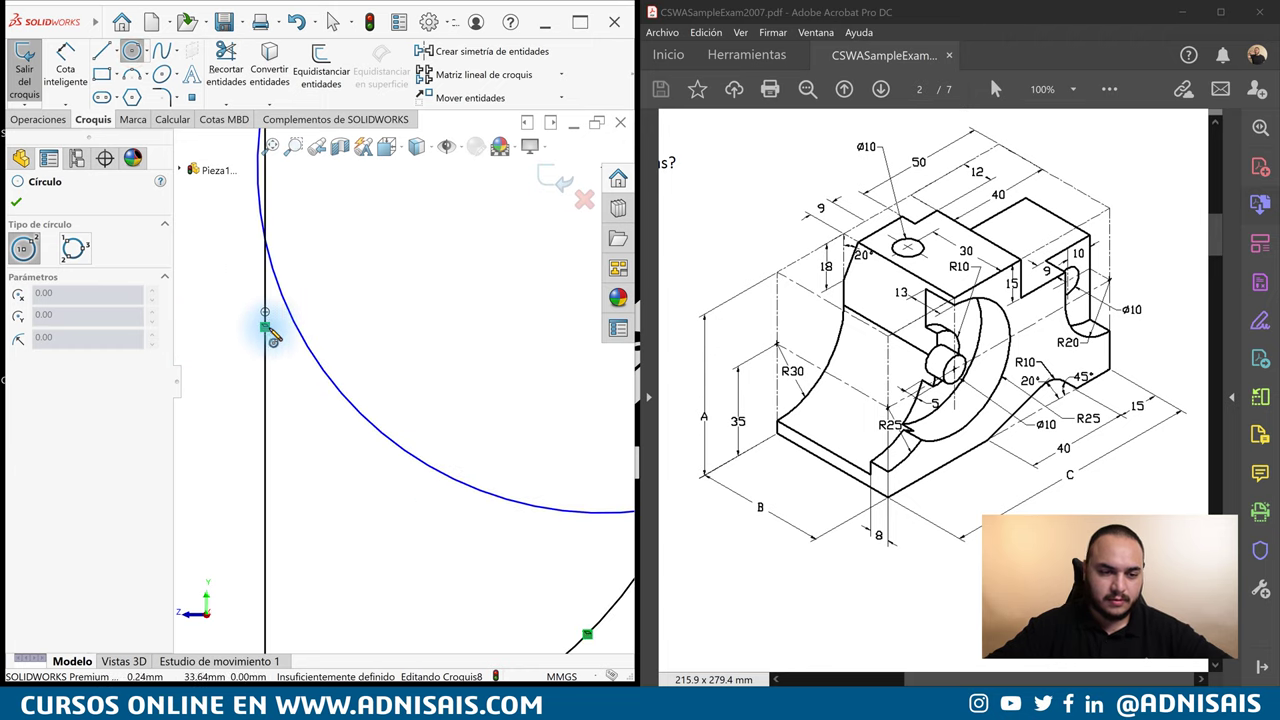
{"action": "left_click", "coordinate": [266, 318]}
{"action": "scroll", "coordinate": [400, 382], "scroll_direction": "up", "scroll_amount": 3}
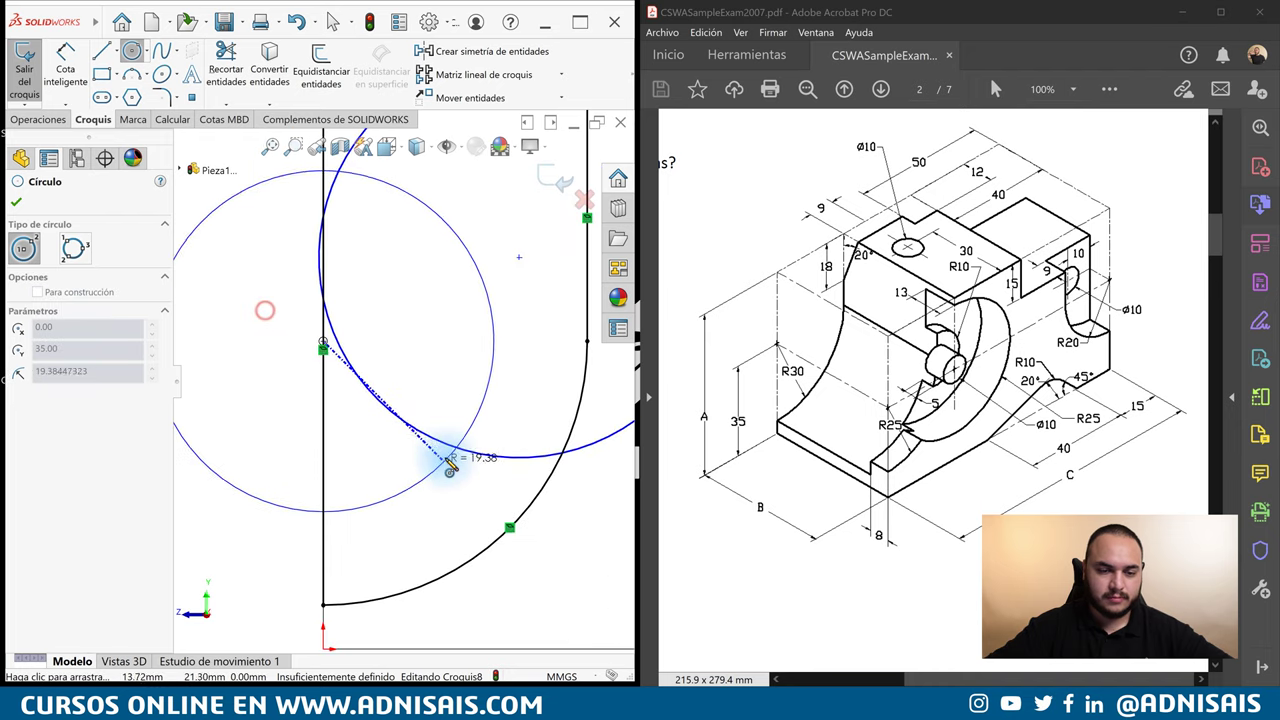
{"action": "scroll", "coordinate": [405, 385], "scroll_direction": "up", "scroll_amount": 2}
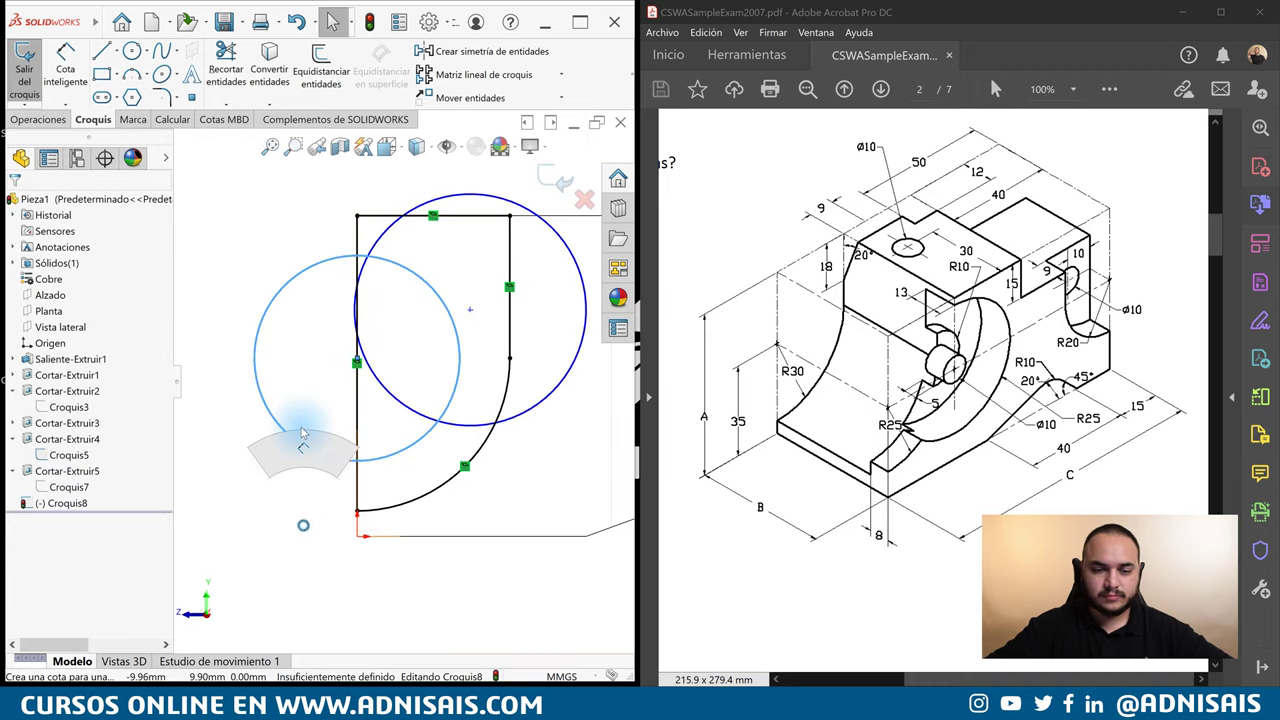
{"action": "left_click", "coordinate": [298, 445]}
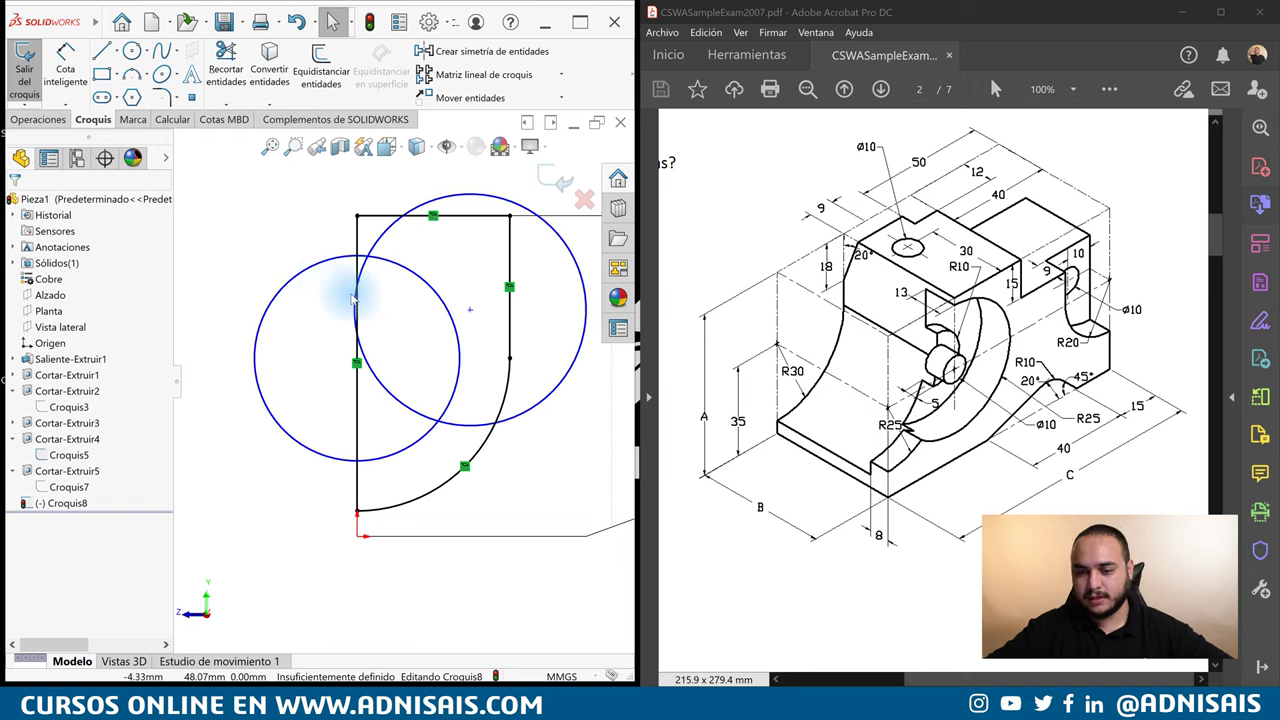
{"action": "scroll", "coordinate": [491, 294], "scroll_direction": "up", "scroll_amount": 1}
{"action": "scroll", "coordinate": [489, 232], "scroll_direction": "down", "scroll_amount": 1}
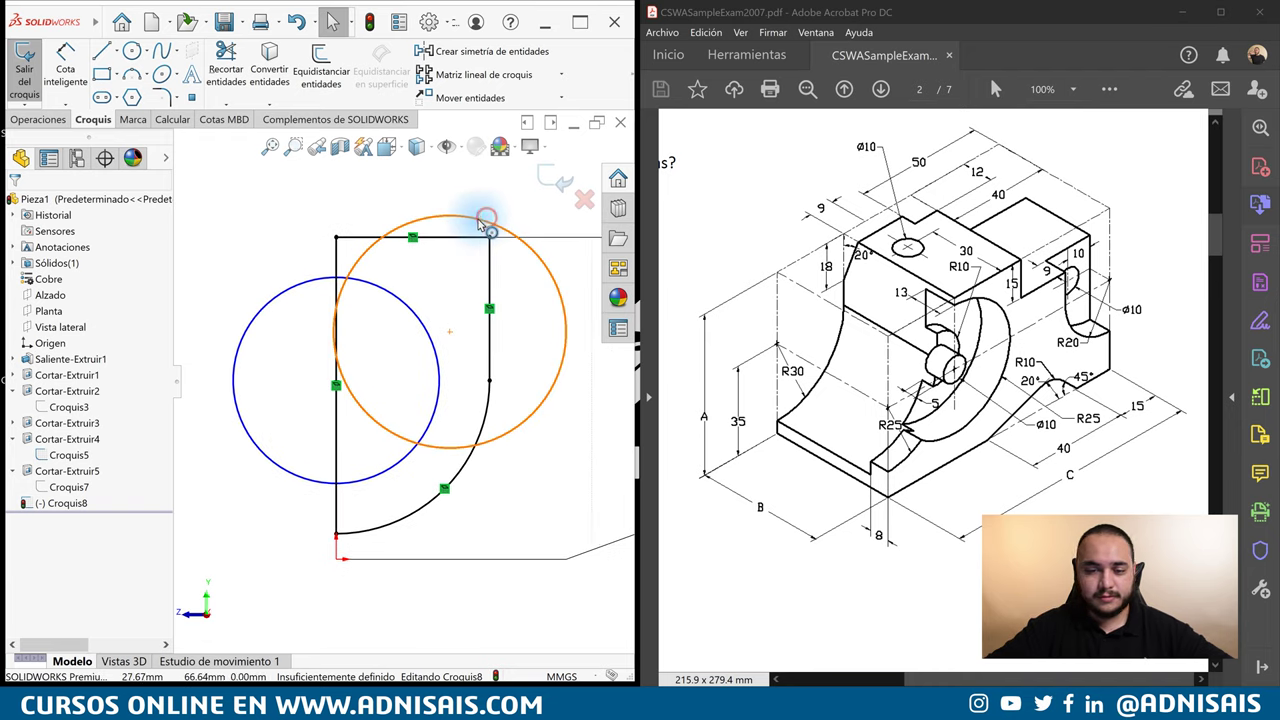
{"action": "left_click", "coordinate": [465, 252]}
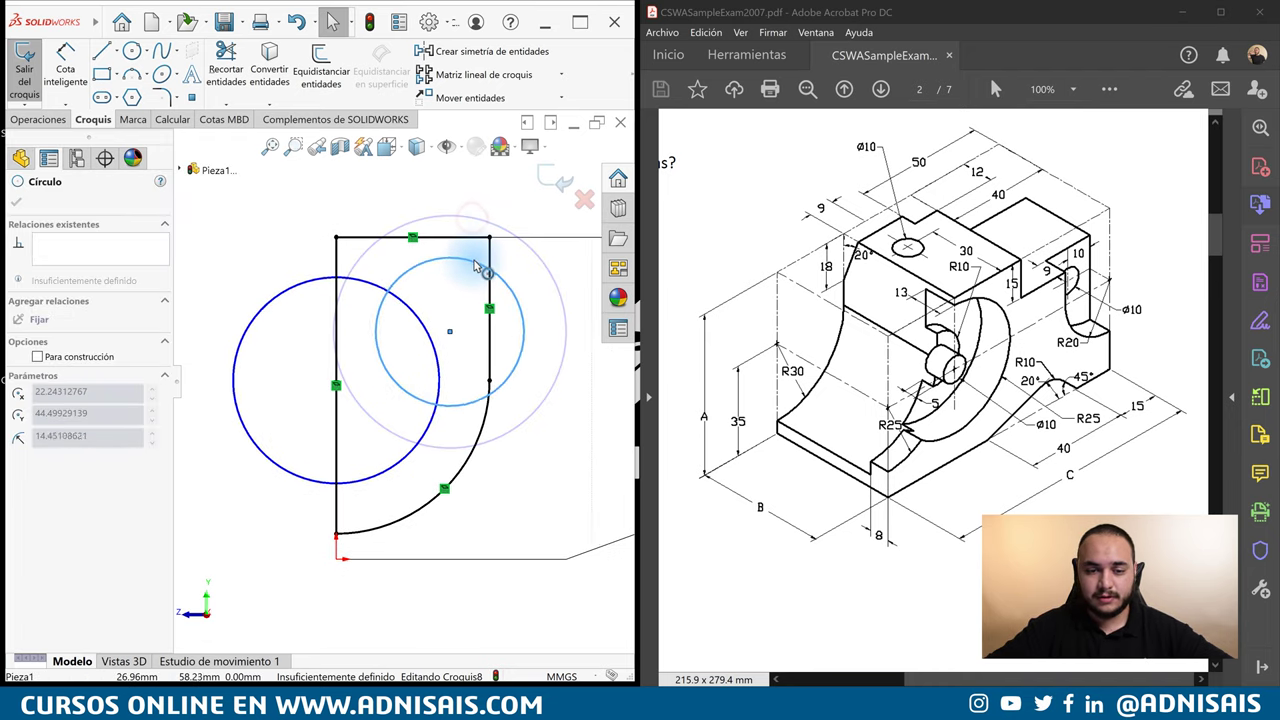
{"action": "key", "text": "Escape"}
{"action": "key", "text": "d"}
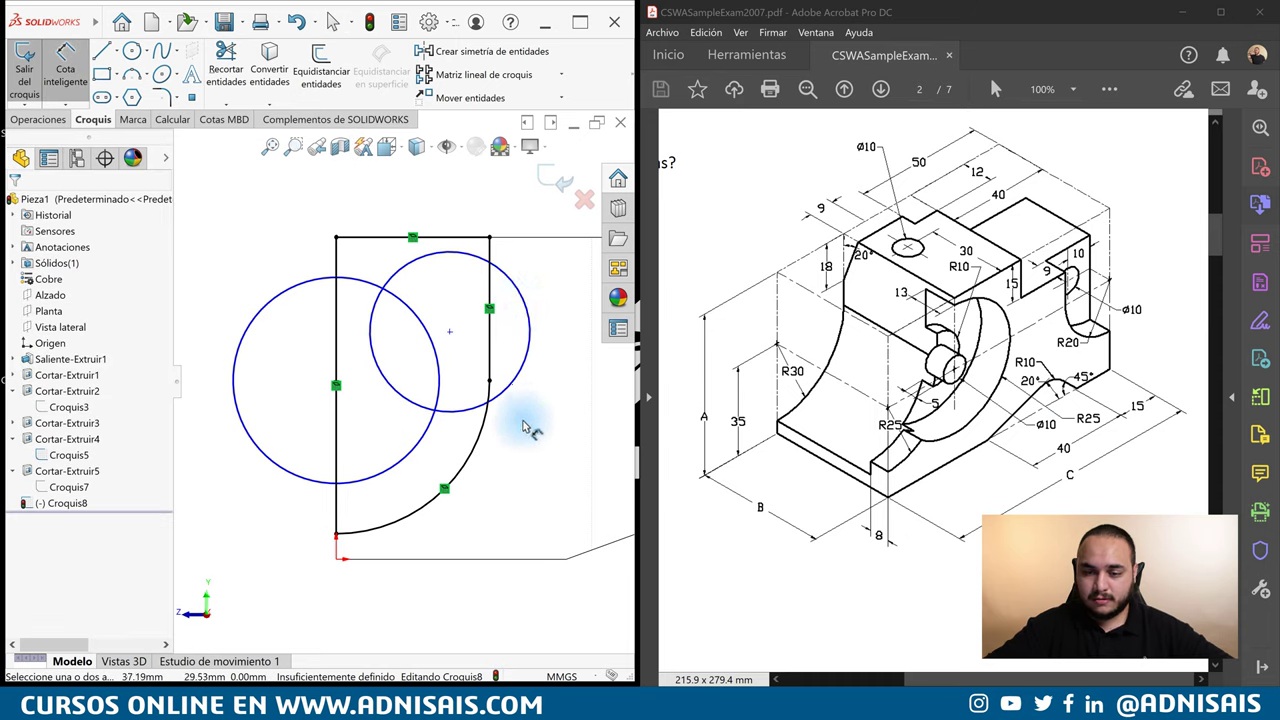
{"action": "key", "text": "Escape"}
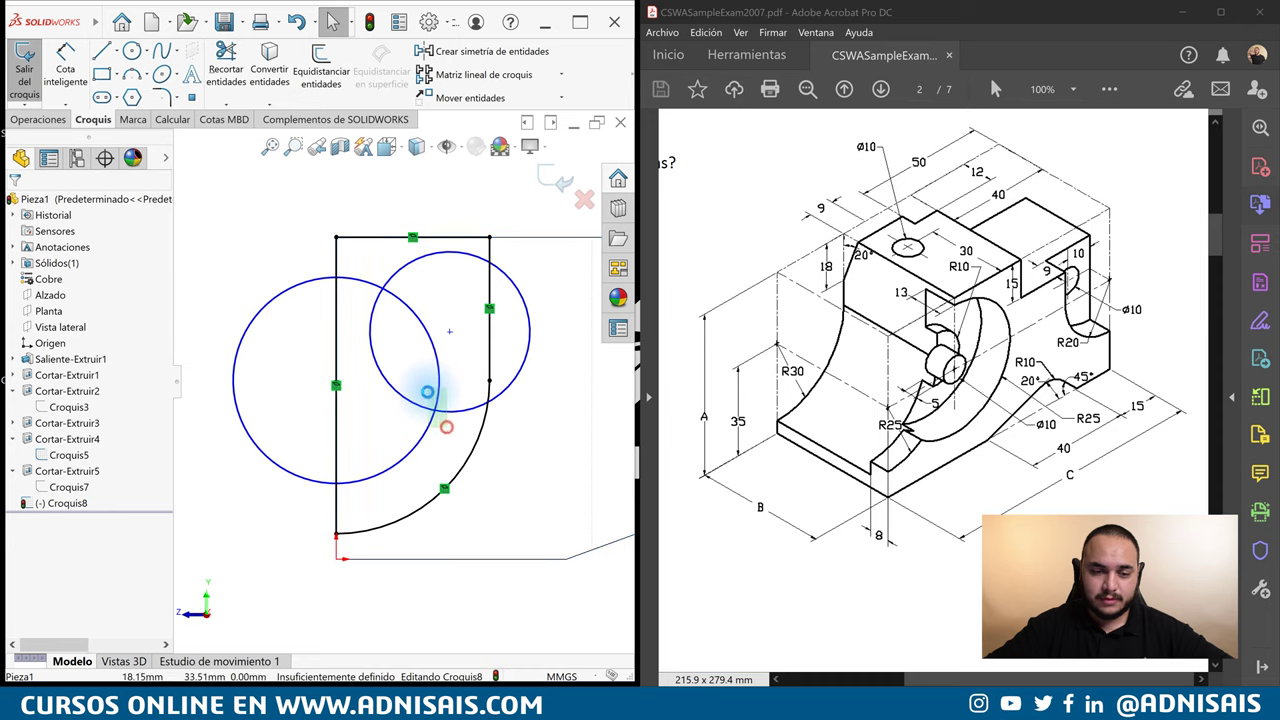
Make both circles equal, dimension one Ø50 mm, and snap the right centre onto the corner.
{"action": "left_click", "coordinate": [430, 430]}
{"action": "left_click", "coordinate": [519, 337], "text": "ctrl"}
{"action": "left_click", "coordinate": [500, 353]}
{"action": "left_click", "coordinate": [278, 296]}
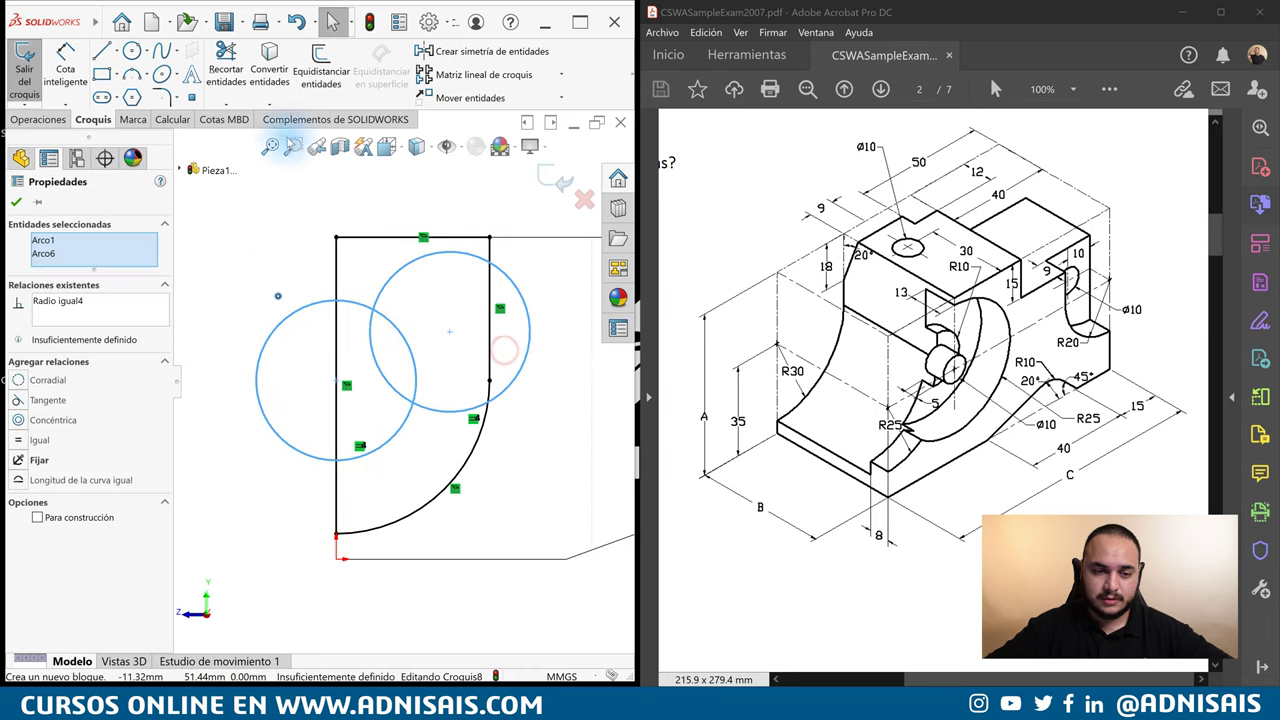
{"action": "key", "text": "d"}
{"action": "left_click", "coordinate": [363, 463]}
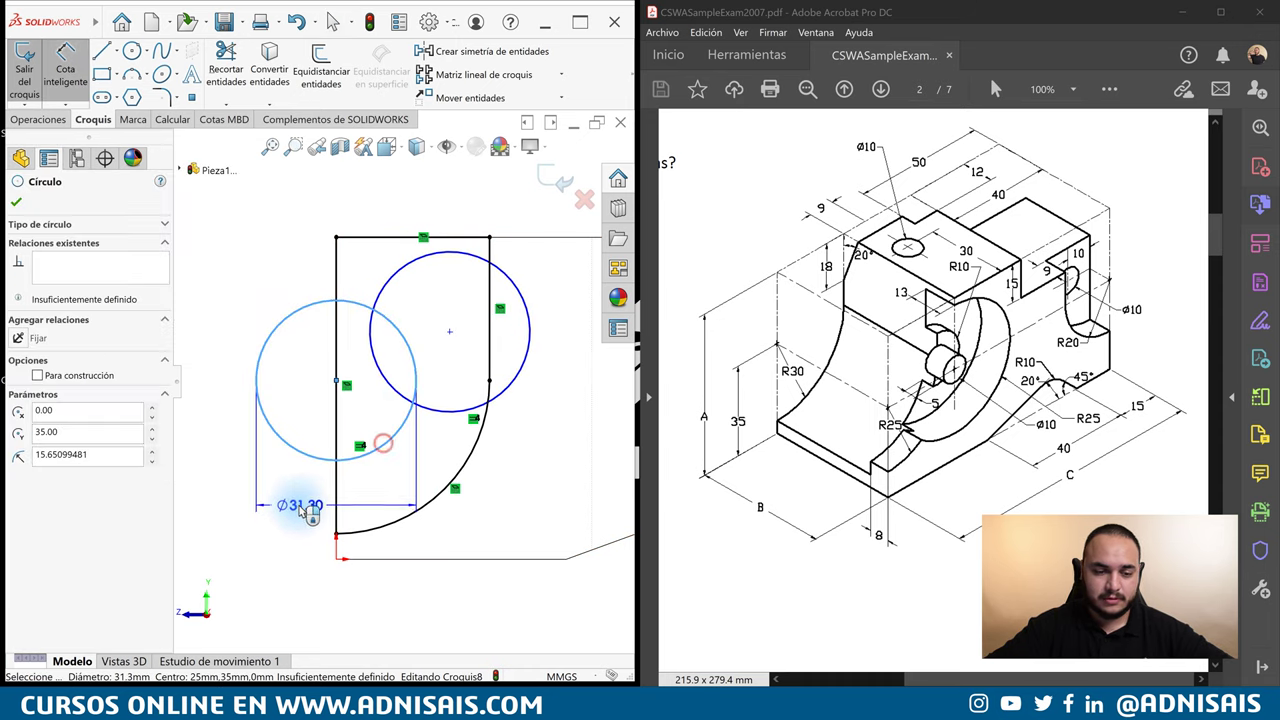
{"action": "left_click", "coordinate": [373, 508]}
{"action": "type", "text": "50"}
{"action": "key", "text": "Return"}
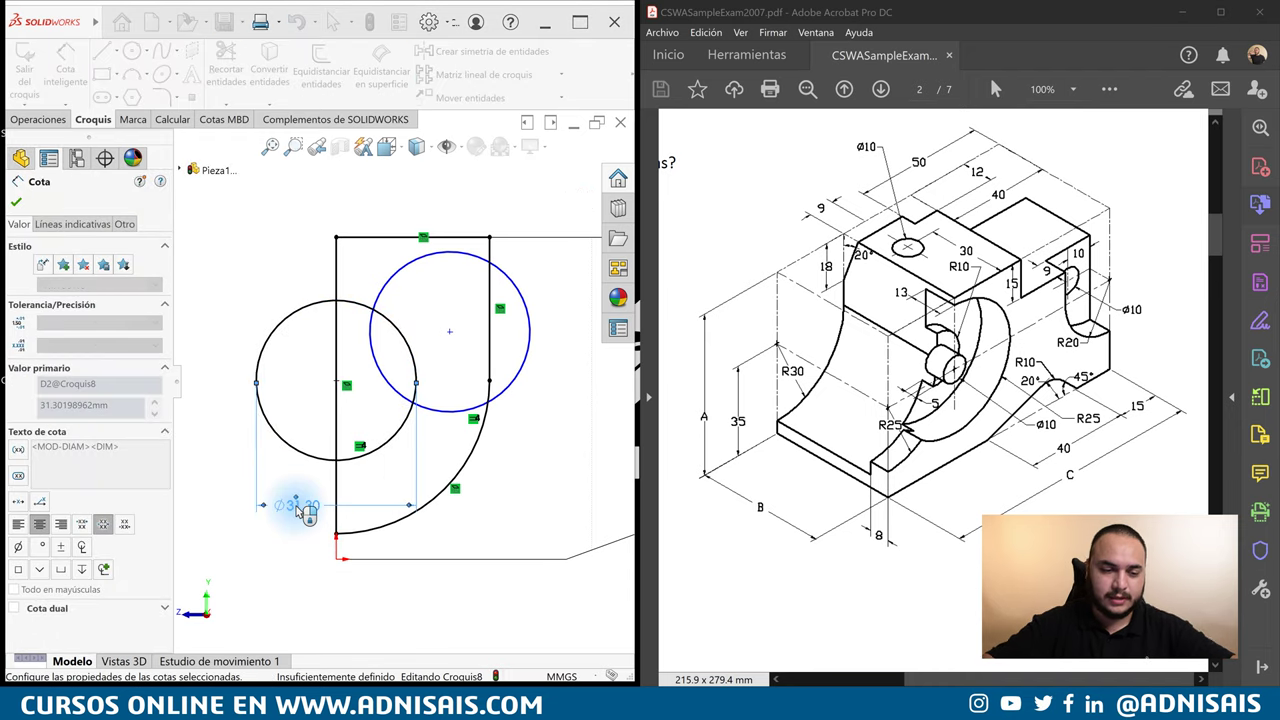
{"action": "key", "text": "Escape"}
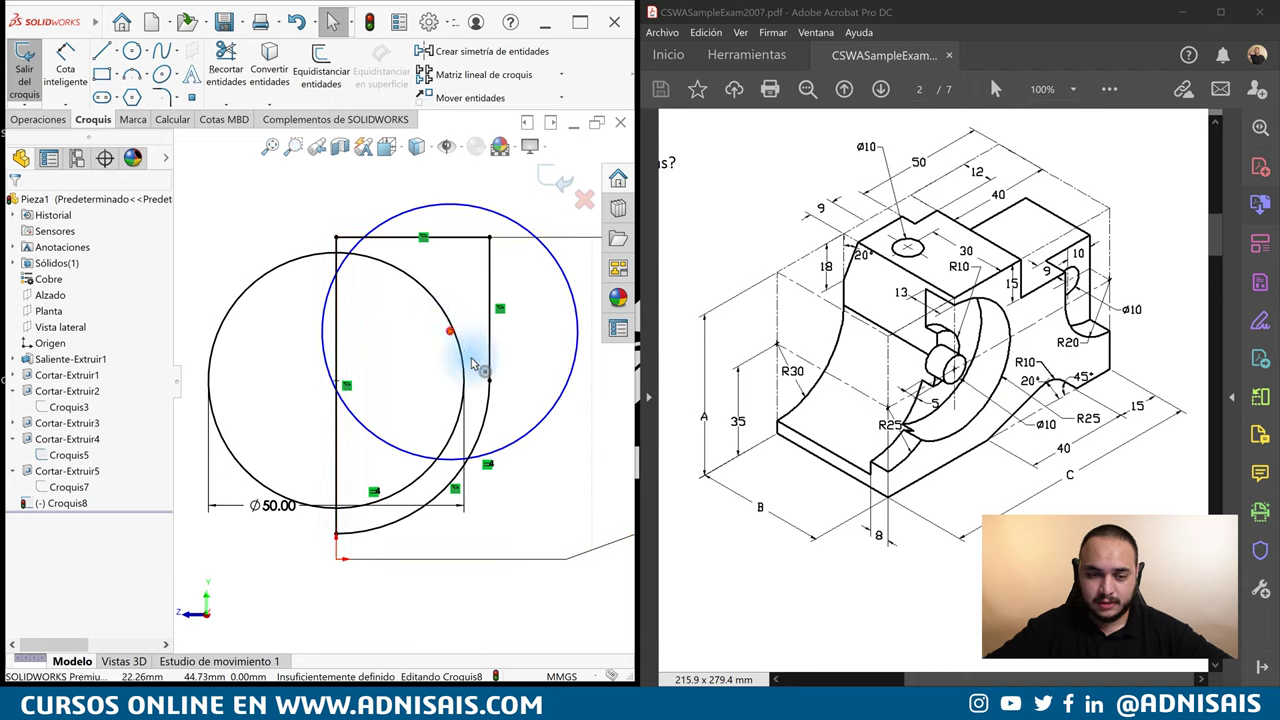
{"action": "left_click_drag", "start_coordinate": [450, 337], "coordinate": [490, 380]}
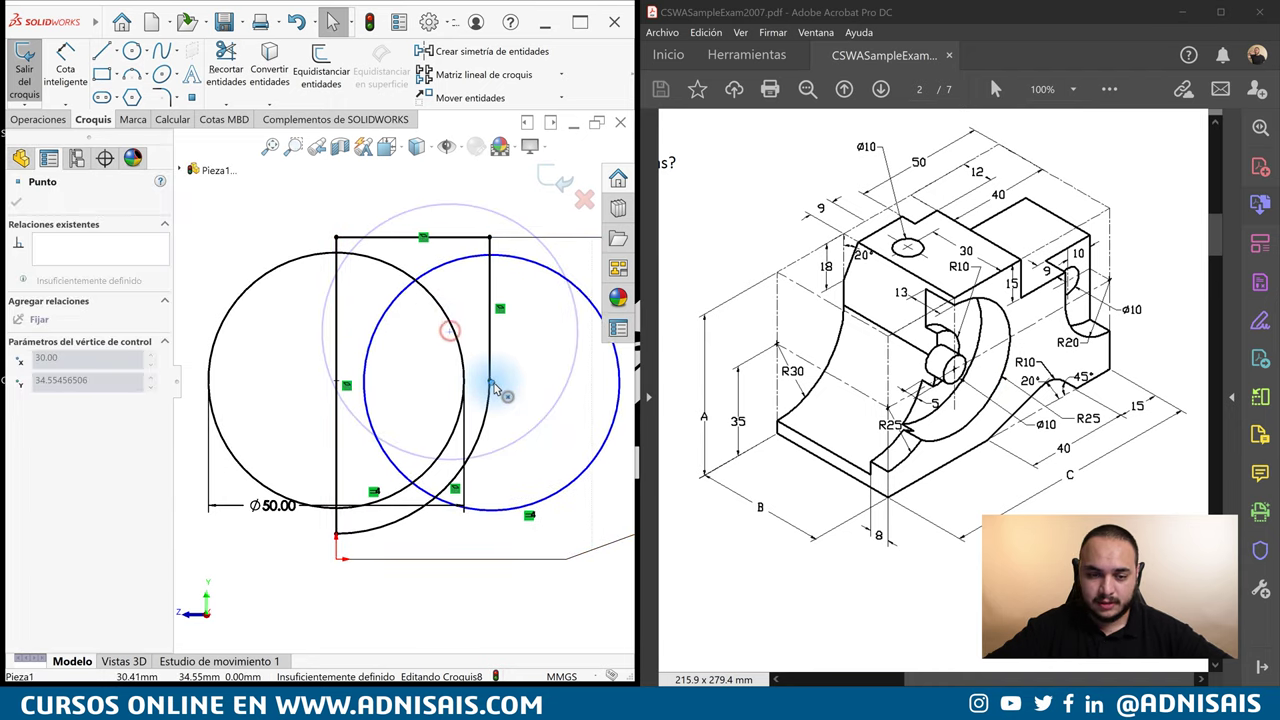
{"action": "left_click", "coordinate": [277, 356]}
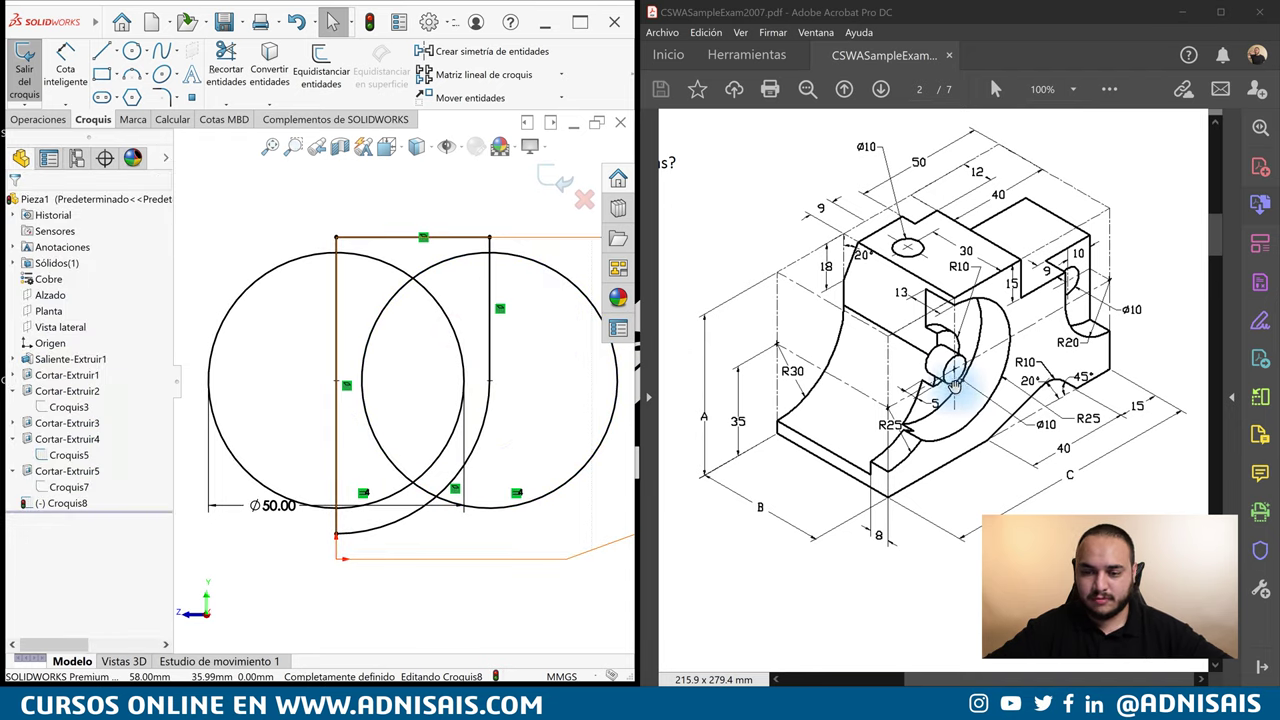
Power-trim the left circle's arc beyond the vertical line and the lower-left arc.
{"action": "left_click", "coordinate": [218, 58]}
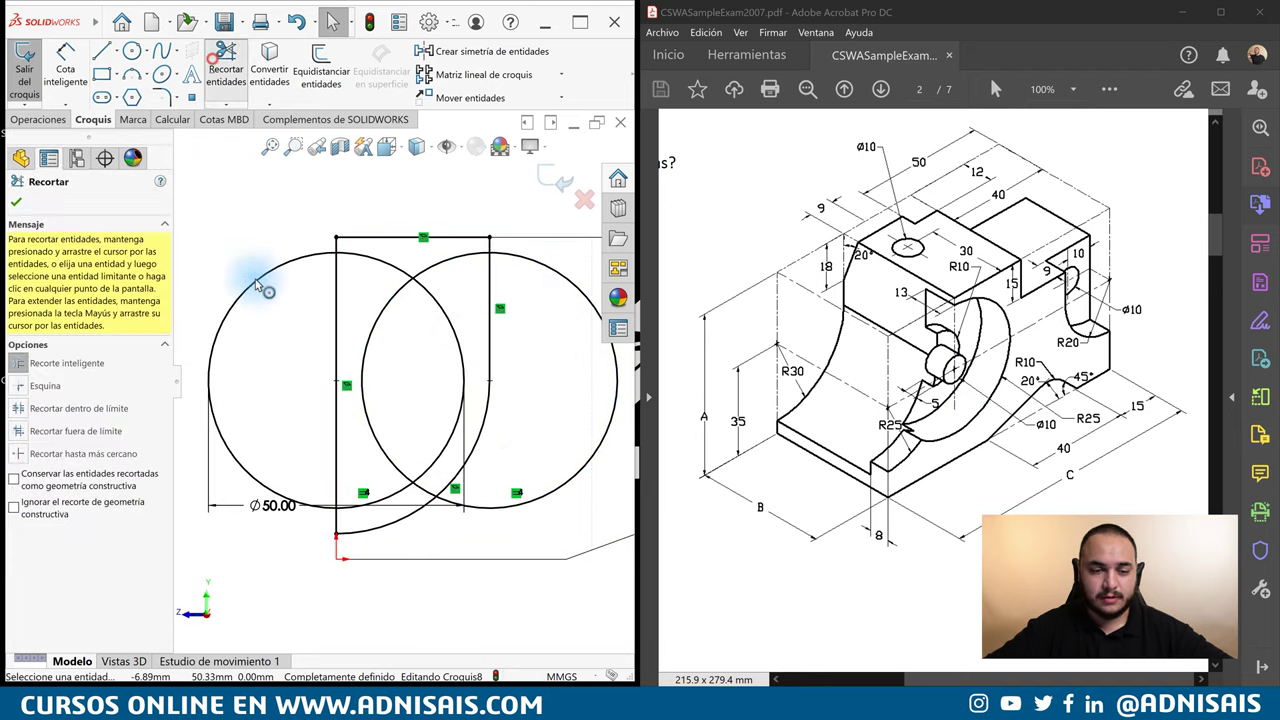
{"action": "left_click", "coordinate": [252, 245]}
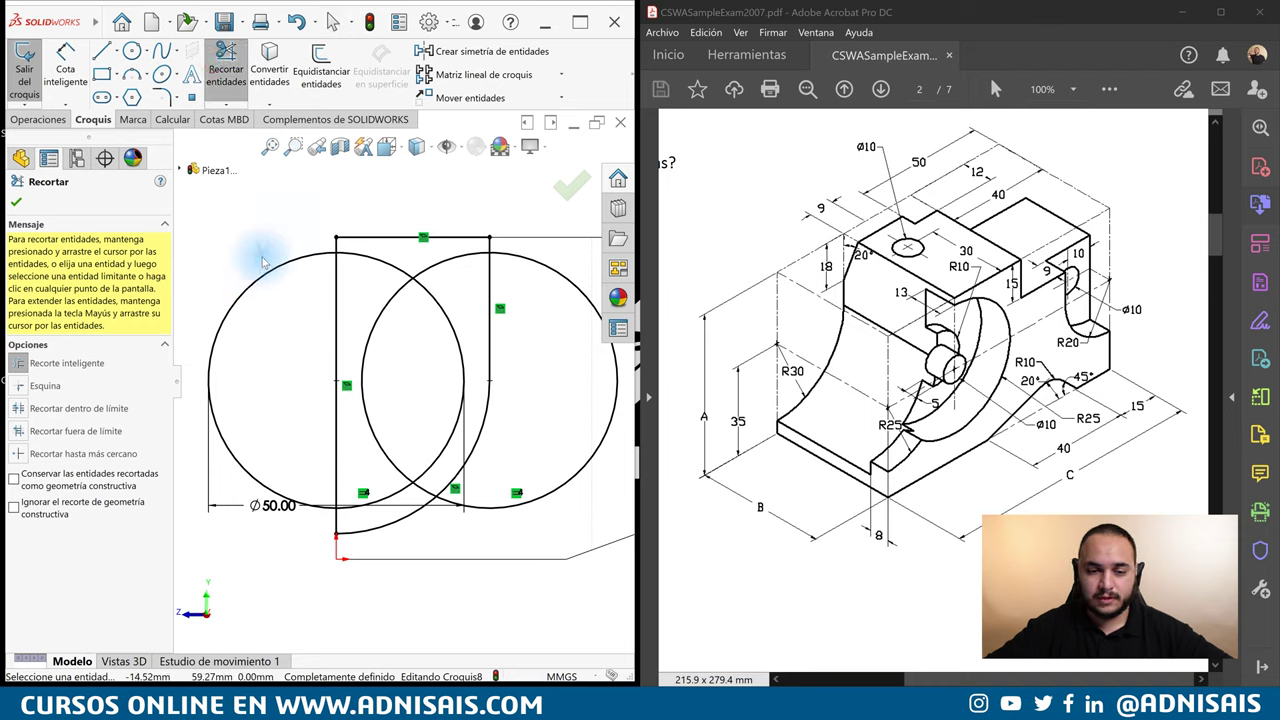
{"action": "left_click_drag", "start_coordinate": [262, 262], "coordinate": [250, 320]}
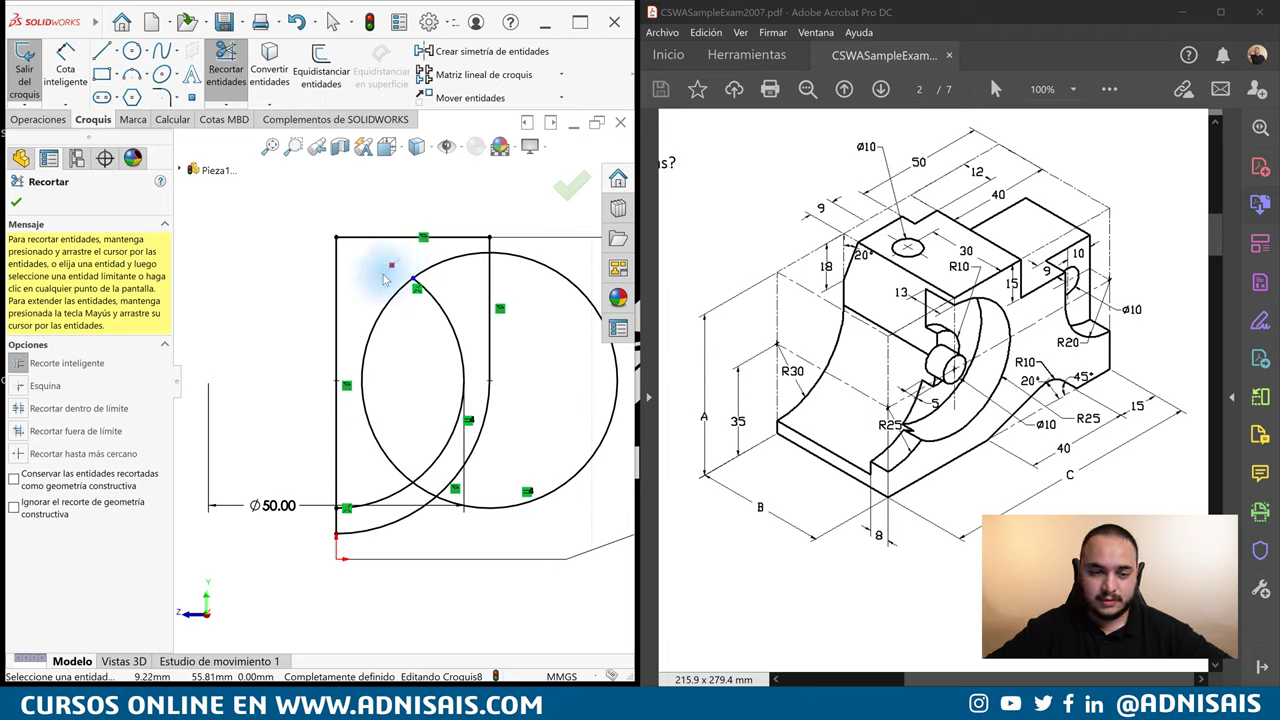
{"action": "mouse_move", "coordinate": [300, 525]}
{"action": "left_mouse_down"}
{"action": "mouse_move", "coordinate": [408, 560]}
{"action": "mouse_move", "coordinate": [460, 540]}
{"action": "mouse_move", "coordinate": [492, 477]}
{"action": "mouse_move", "coordinate": [343, 543]}
{"action": "mouse_move", "coordinate": [409, 500]}
{"action": "mouse_move", "coordinate": [523, 357]}
{"action": "mouse_move", "coordinate": [529, 387]}
{"action": "left_mouse_up"}
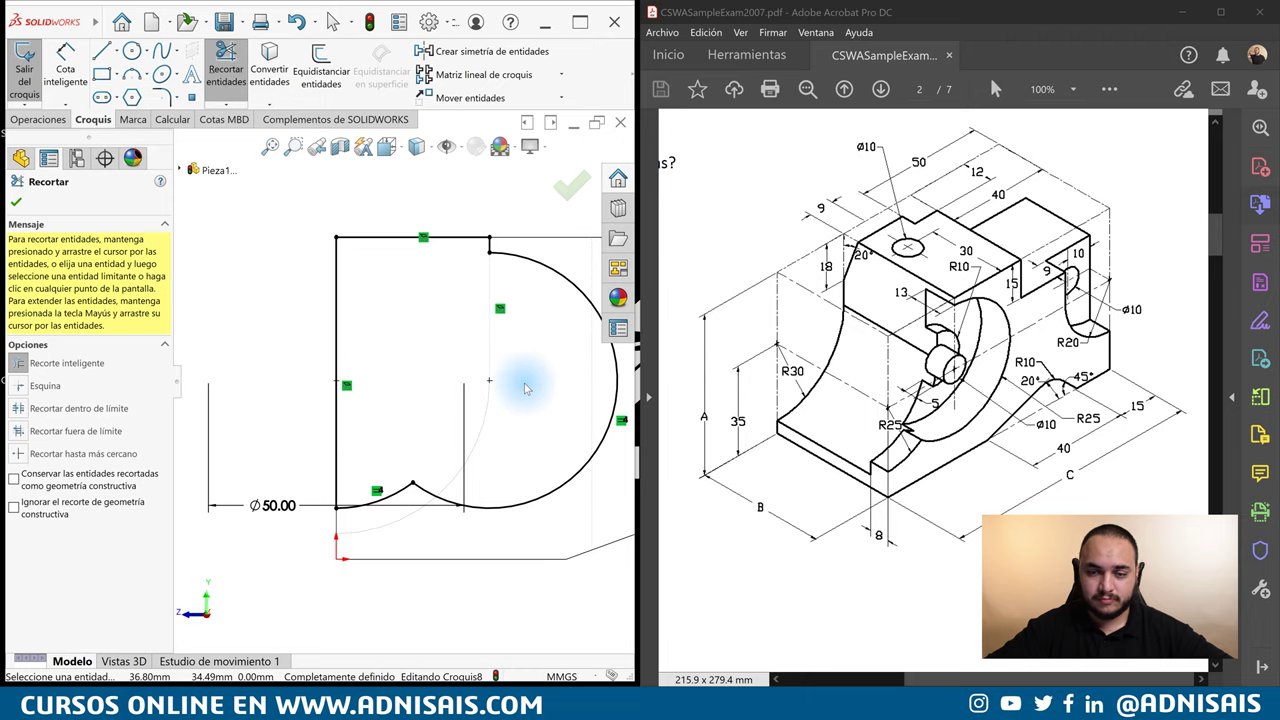
{"action": "key", "text": "Escape"}
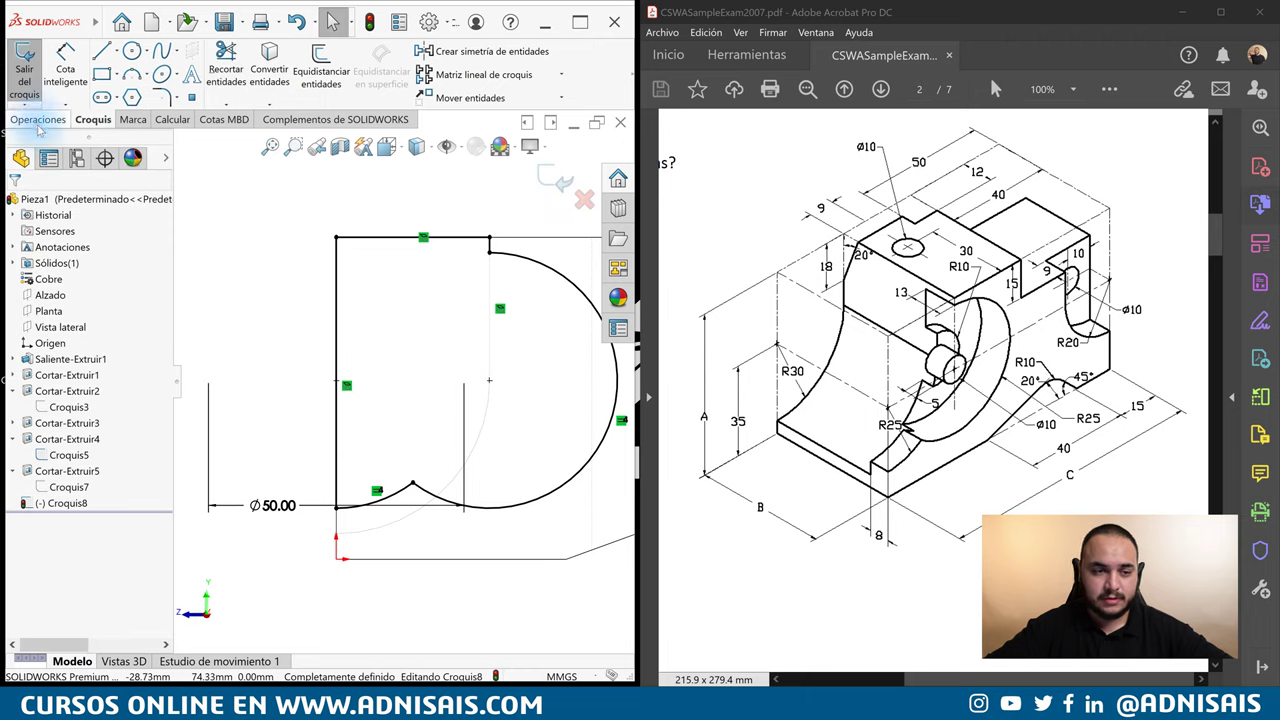
Extrude-cut the trimmed Croquis8 profile to a Blind depth of 13 mm.
{"action": "left_click", "coordinate": [38, 119]}
{"action": "left_click", "coordinate": [263, 72]}
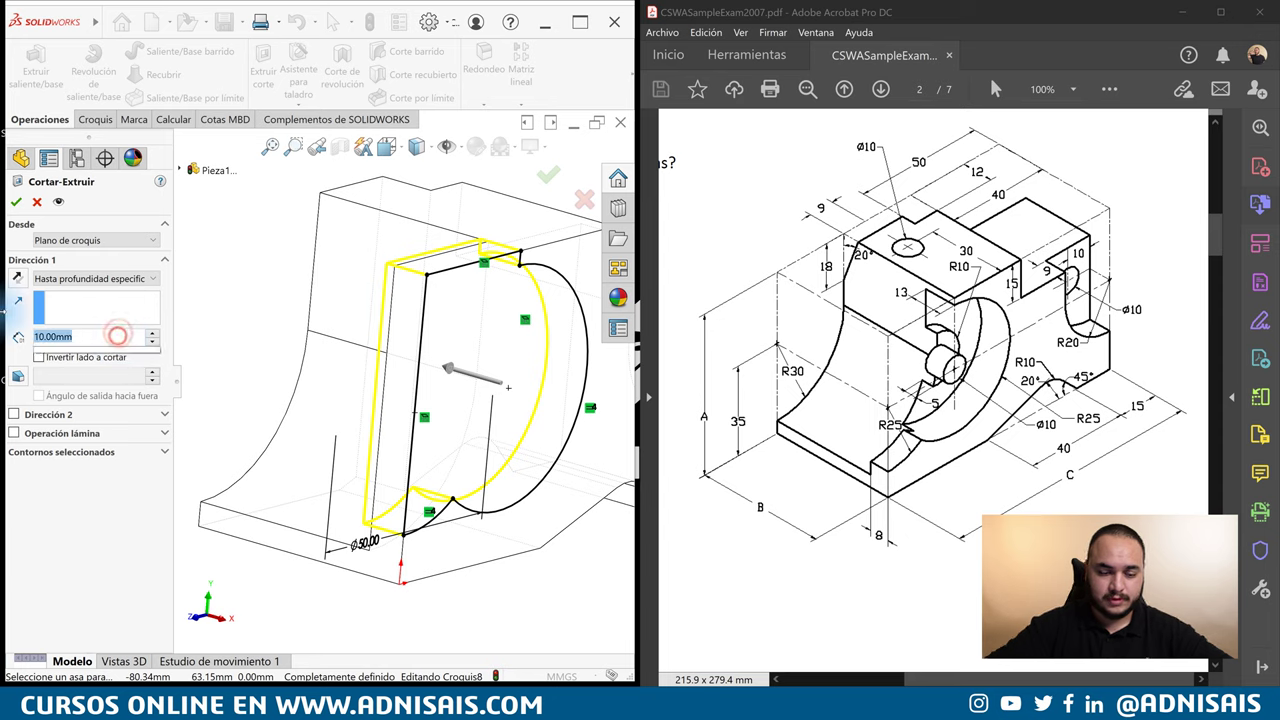
{"action": "type", "text": "13"}
{"action": "key", "text": "Return"}
{"action": "key", "text": "Return"}
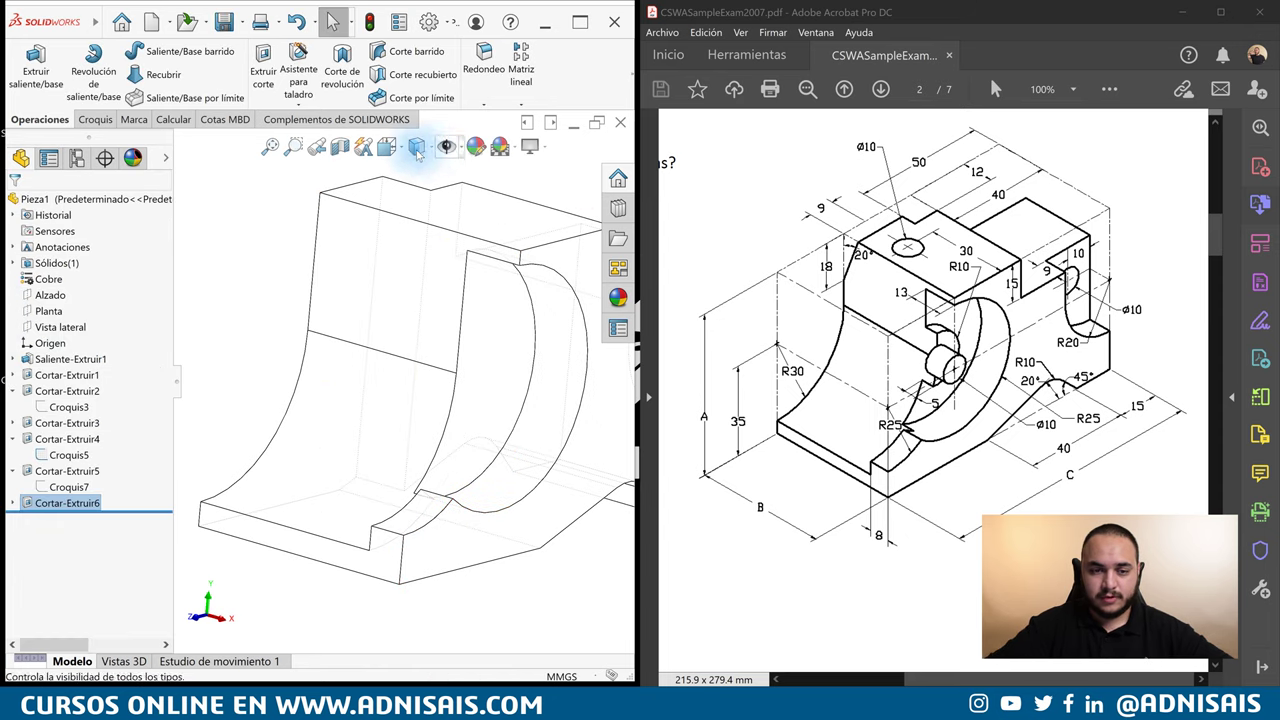
Switch the display to Shaded With Edges and orbit to inspect the crescent recess.
{"action": "left_click", "coordinate": [432, 152]}
{"action": "left_click", "coordinate": [420, 172]}
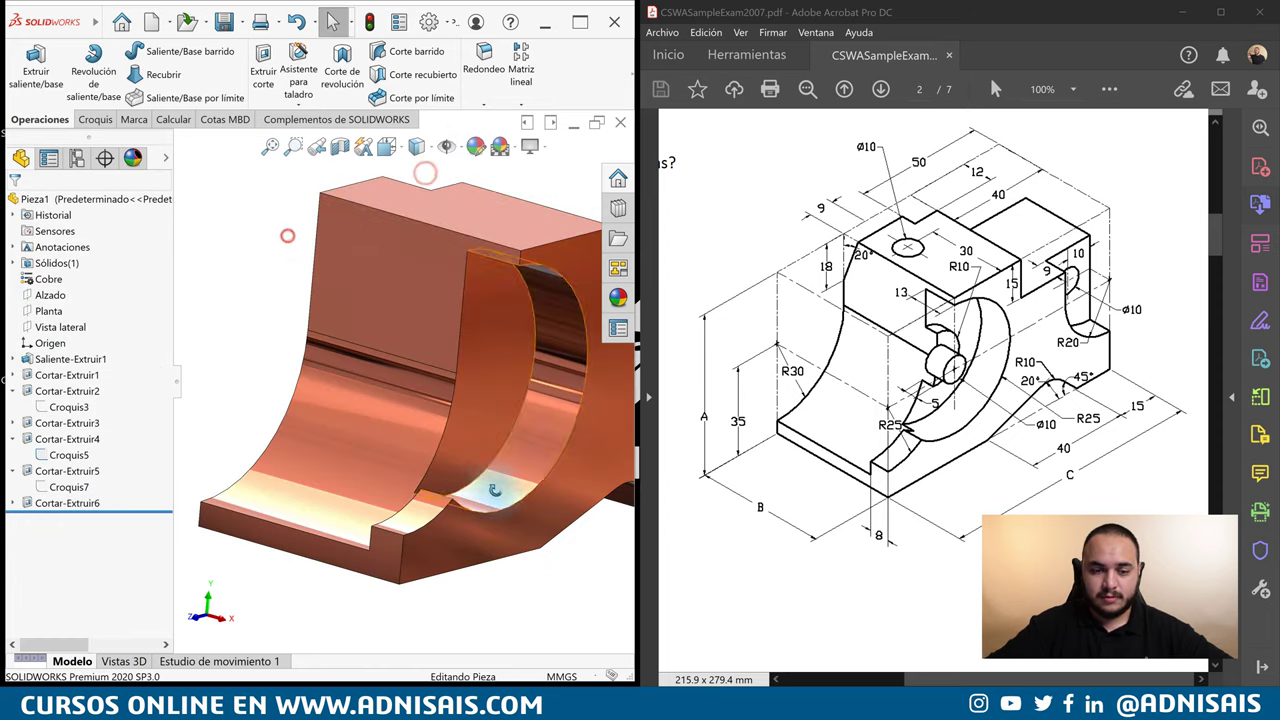
{"action": "middle_click_drag", "start_coordinate": [486, 486], "coordinate": [478, 522]}
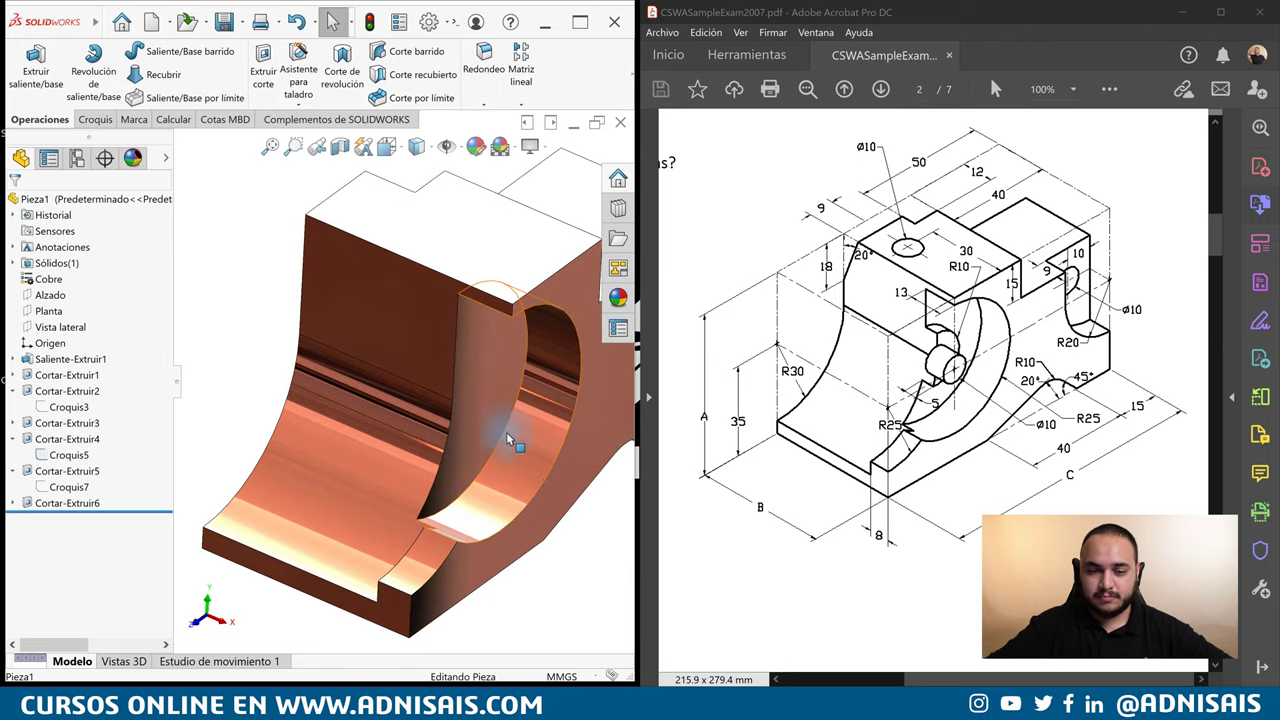
{"action": "mouse_move", "coordinate": [507, 434]}
{"action": "middle_mouse_down"}
{"action": "mouse_move", "coordinate": [472, 362]}
{"action": "mouse_move", "coordinate": [461, 377]}
{"action": "mouse_move", "coordinate": [380, 366]}
{"action": "middle_mouse_up"}
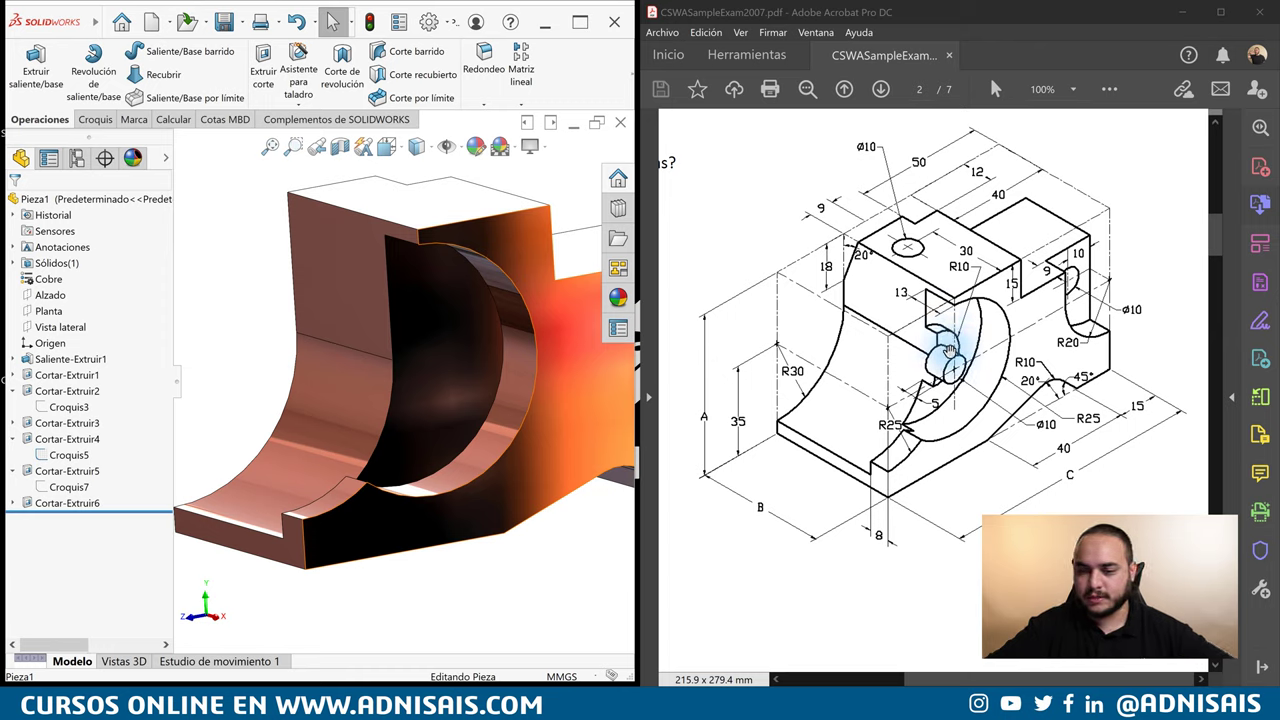
Sketch a circle on the face and convert the Croquis7 edges into the sketch.
{"action": "left_click", "coordinate": [422, 348]}
{"action": "left_click", "coordinate": [464, 324]}
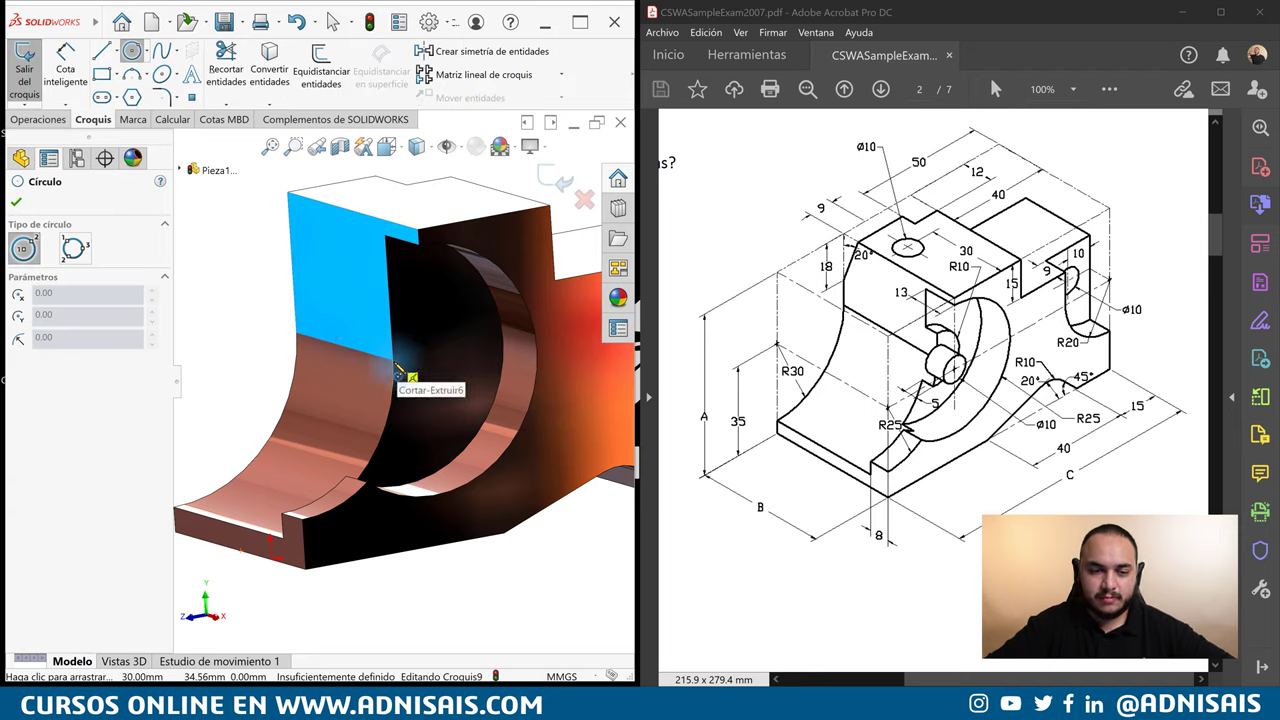
{"action": "left_click_drag", "start_coordinate": [395, 362], "coordinate": [434, 360]}
{"action": "key", "text": "Escape"}
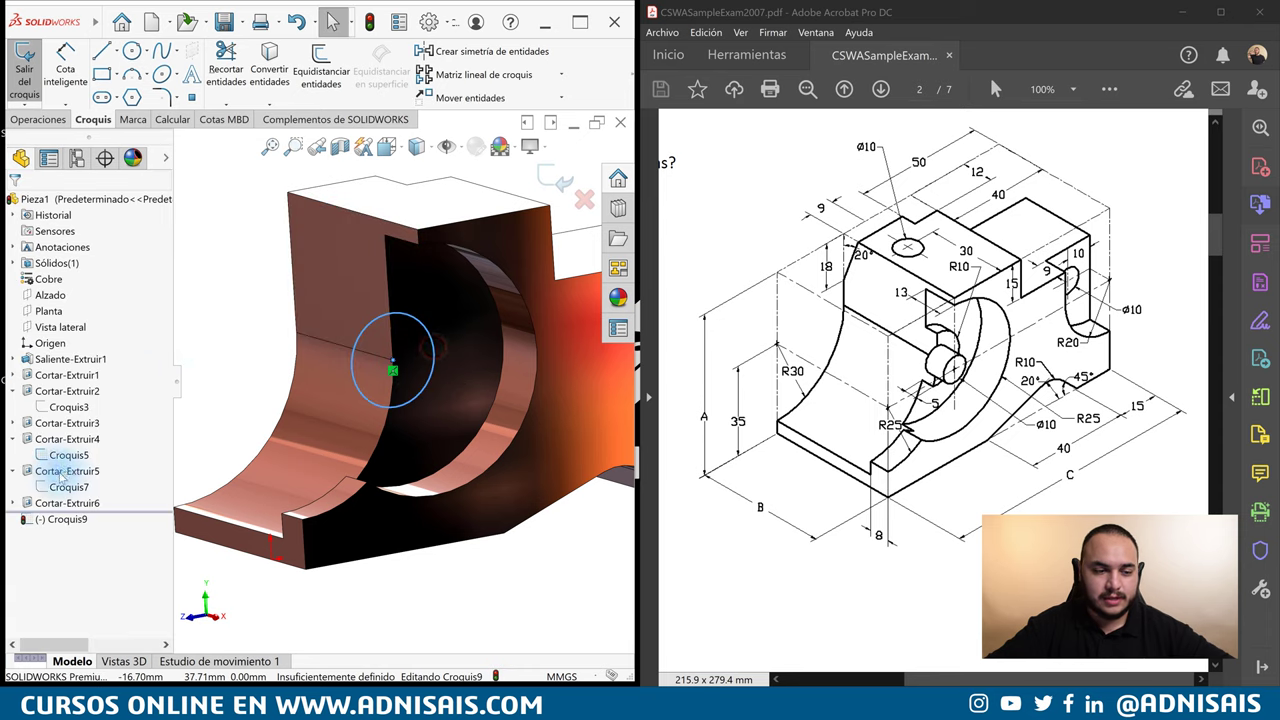
{"action": "left_click", "coordinate": [68, 487]}
{"action": "left_click", "coordinate": [269, 70]}
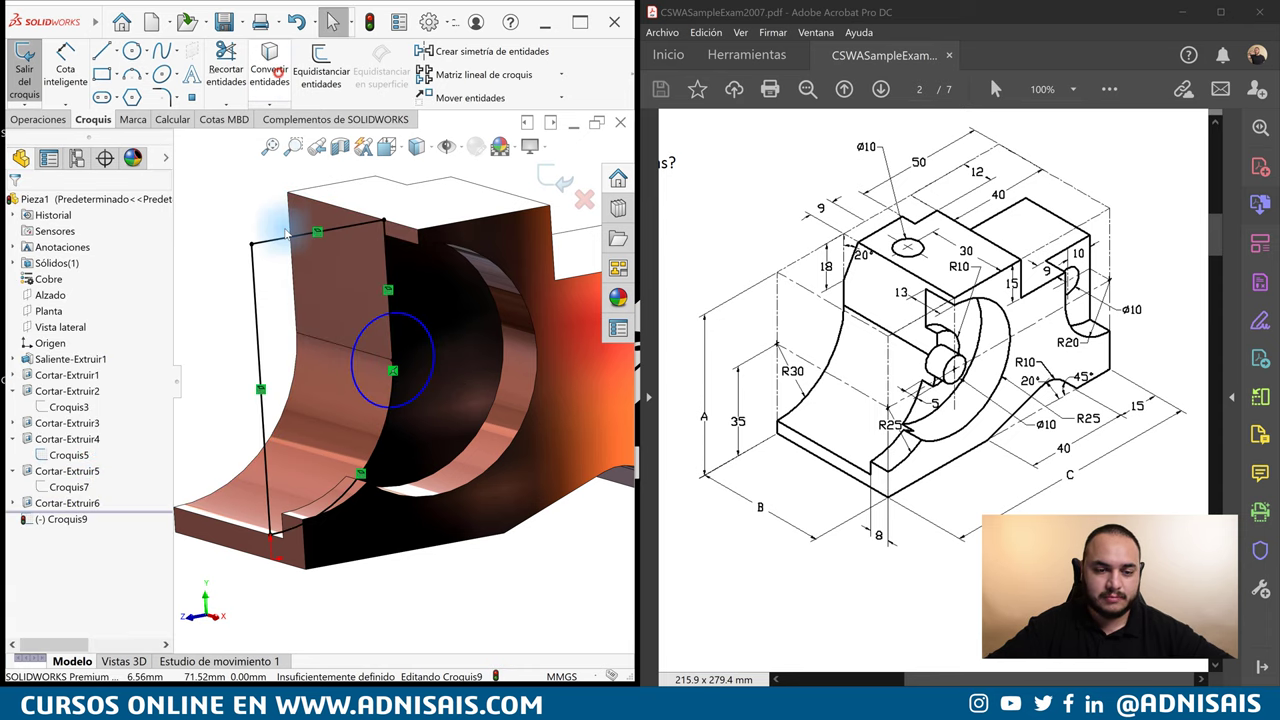
{"action": "middle_click_drag", "start_coordinate": [516, 348], "coordinate": [453, 405]}
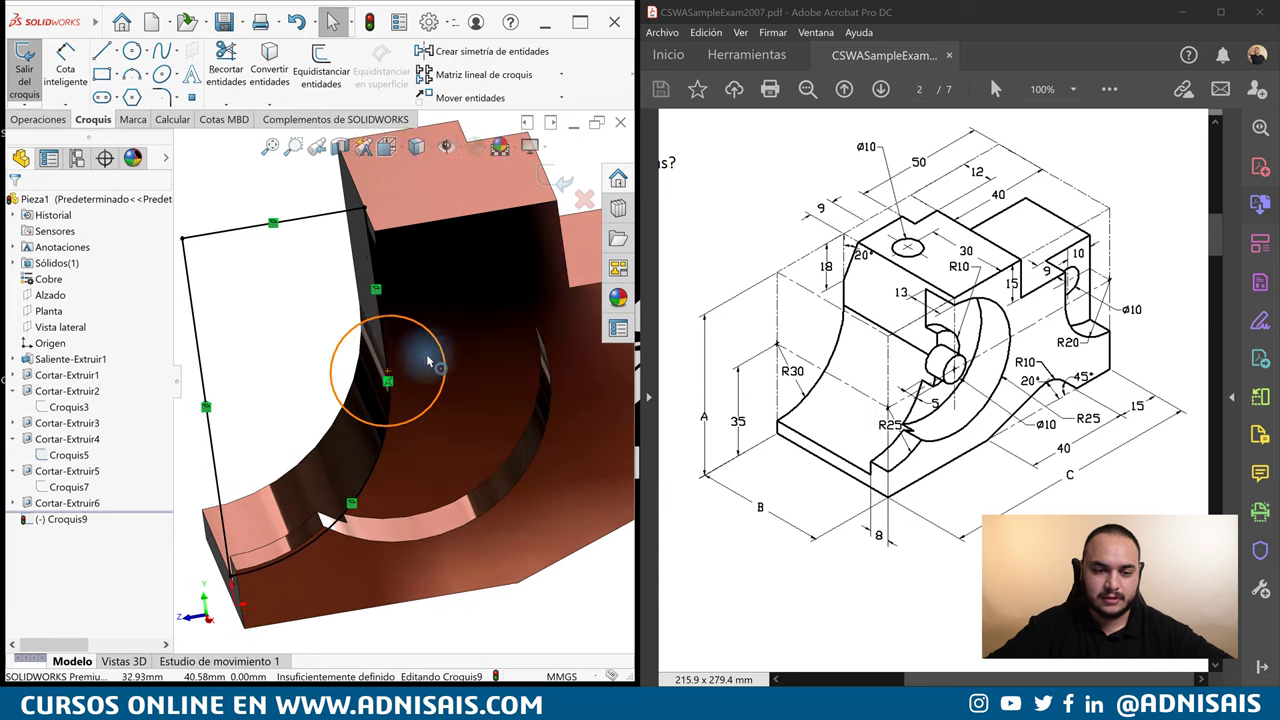
{"action": "mouse_move", "coordinate": [453, 405]}
{"action": "right_mouse_down"}
{"action": "mouse_move", "coordinate": [446, 345]}
{"action": "mouse_move", "coordinate": [445, 395]}
{"action": "right_mouse_up"}
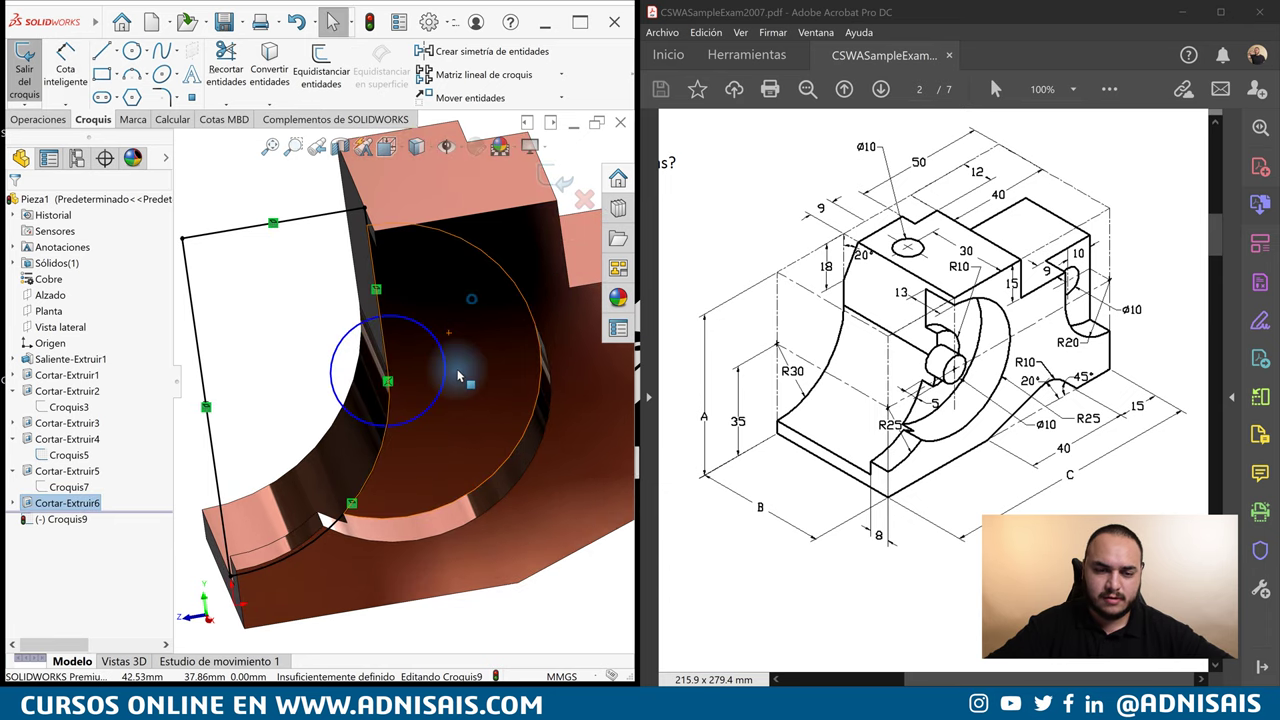
Trim the circle to a half-round arc and dimension it R10.
{"action": "key", "text": "Escape"}
{"action": "right_click_drag", "start_coordinate": [382, 445], "coordinate": [336, 297]}
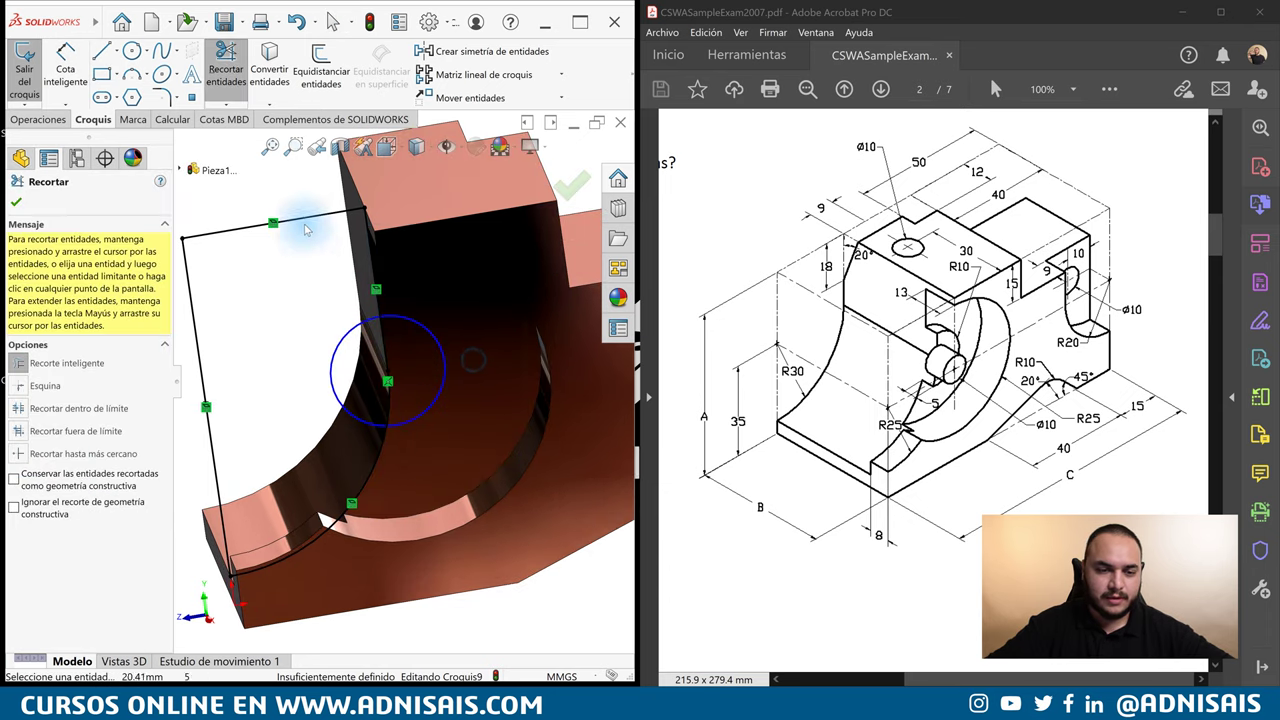
{"action": "mouse_move", "coordinate": [400, 245]}
{"action": "left_mouse_down"}
{"action": "mouse_move", "coordinate": [260, 245]}
{"action": "mouse_move", "coordinate": [262, 205]}
{"action": "left_mouse_up"}
{"action": "right_click_drag", "start_coordinate": [420, 400], "coordinate": [420, 340]}
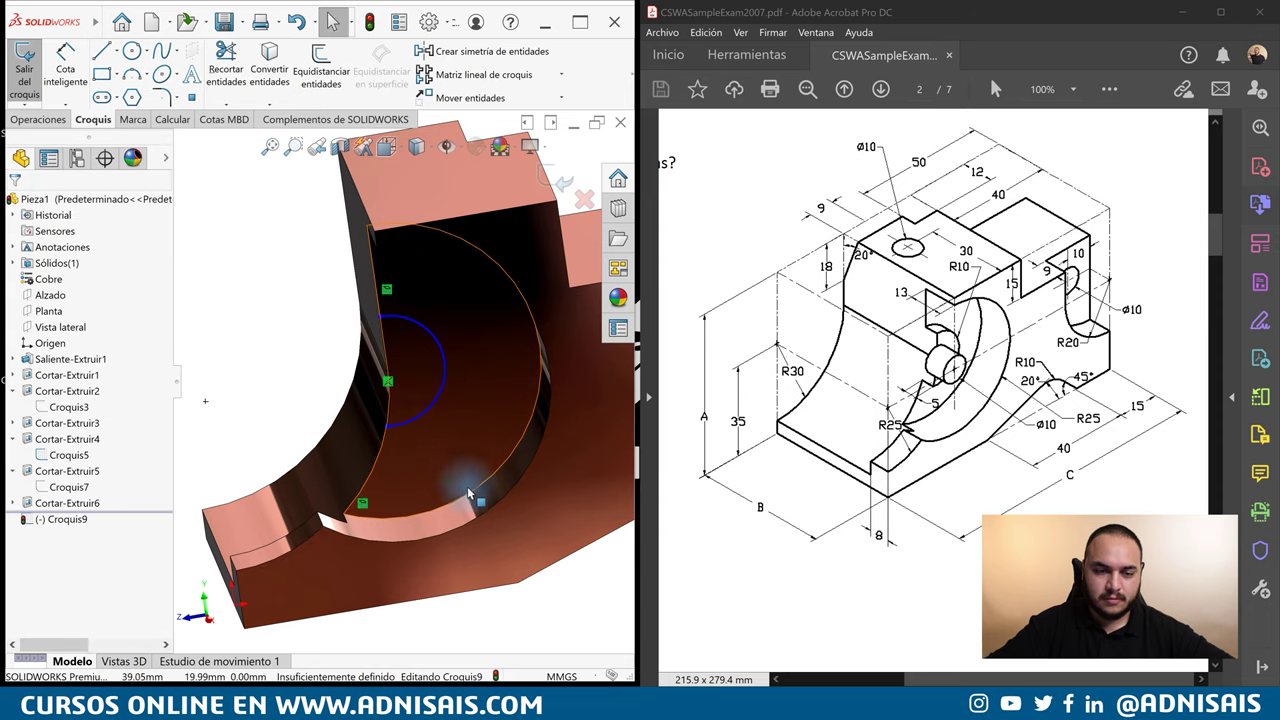
{"action": "left_click", "coordinate": [432, 338]}
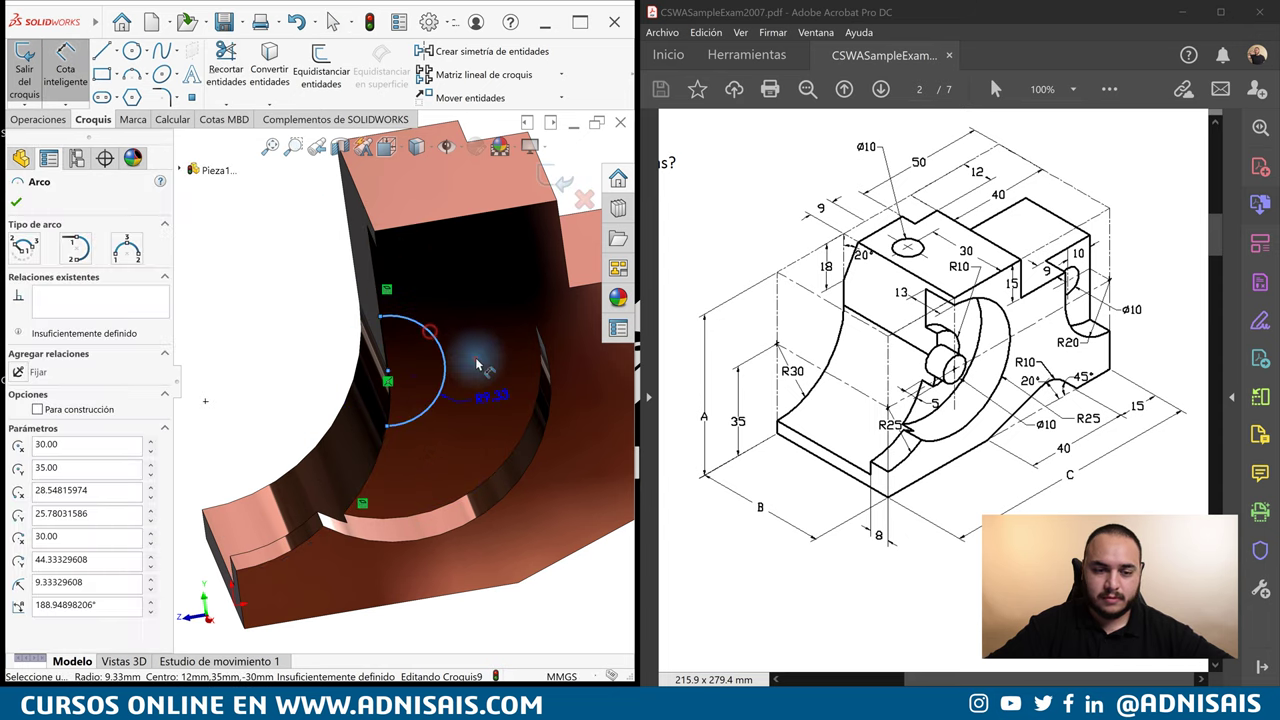
{"action": "left_click", "coordinate": [512, 398]}
{"action": "type", "text": "10"}
{"action": "key", "text": "Return"}
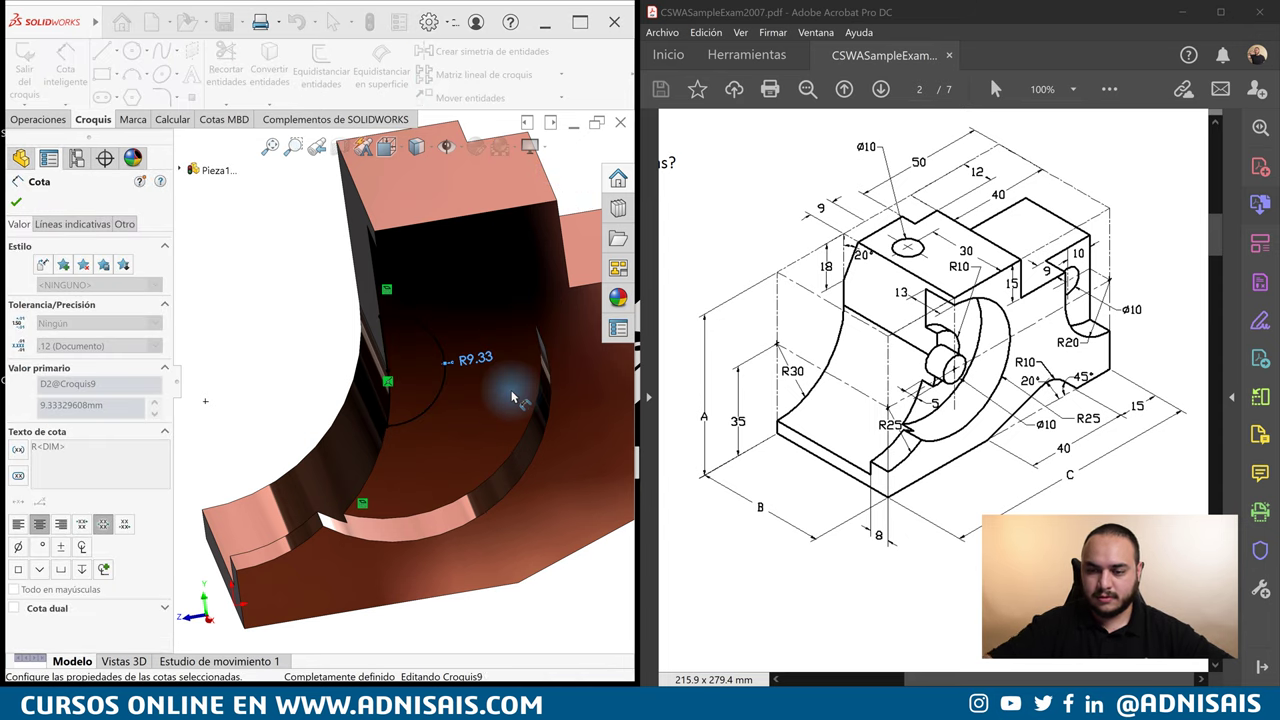
Extrude the R10 half-round profile as a boss up to a vertex of the model.
{"action": "left_click", "coordinate": [38, 119]}
{"action": "left_click", "coordinate": [36, 65]}
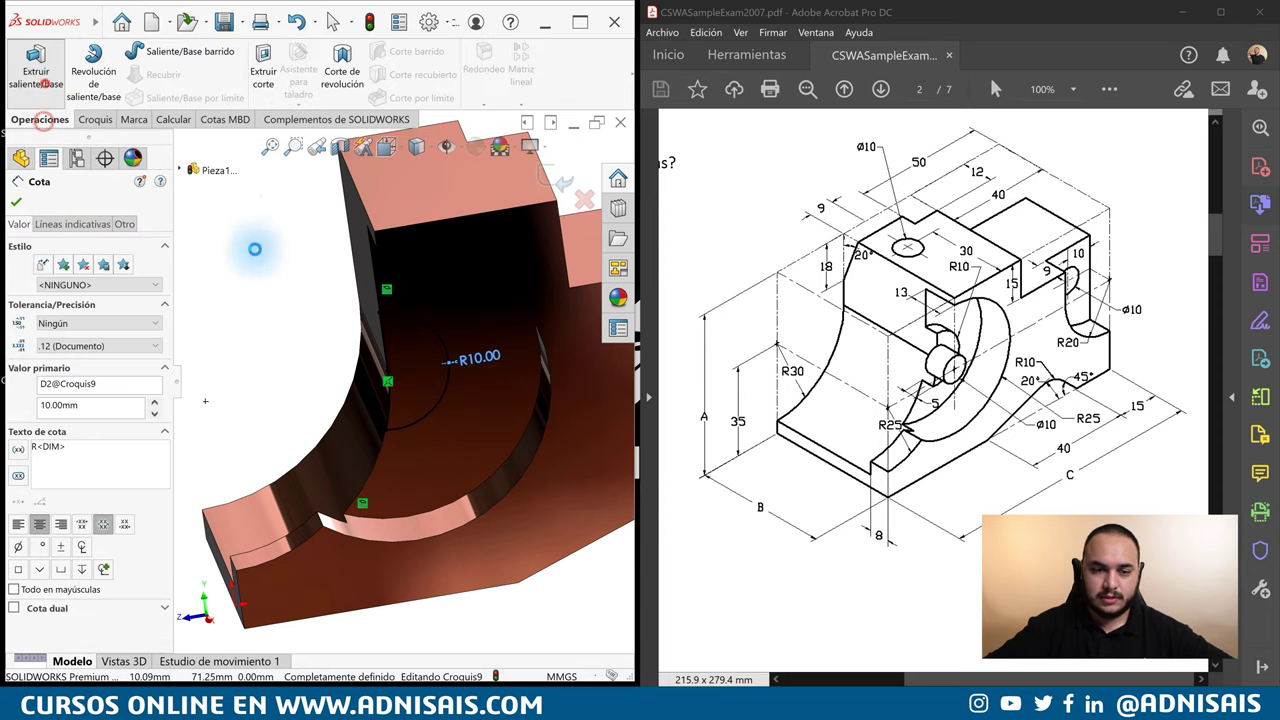
{"action": "left_click", "coordinate": [350, 534]}
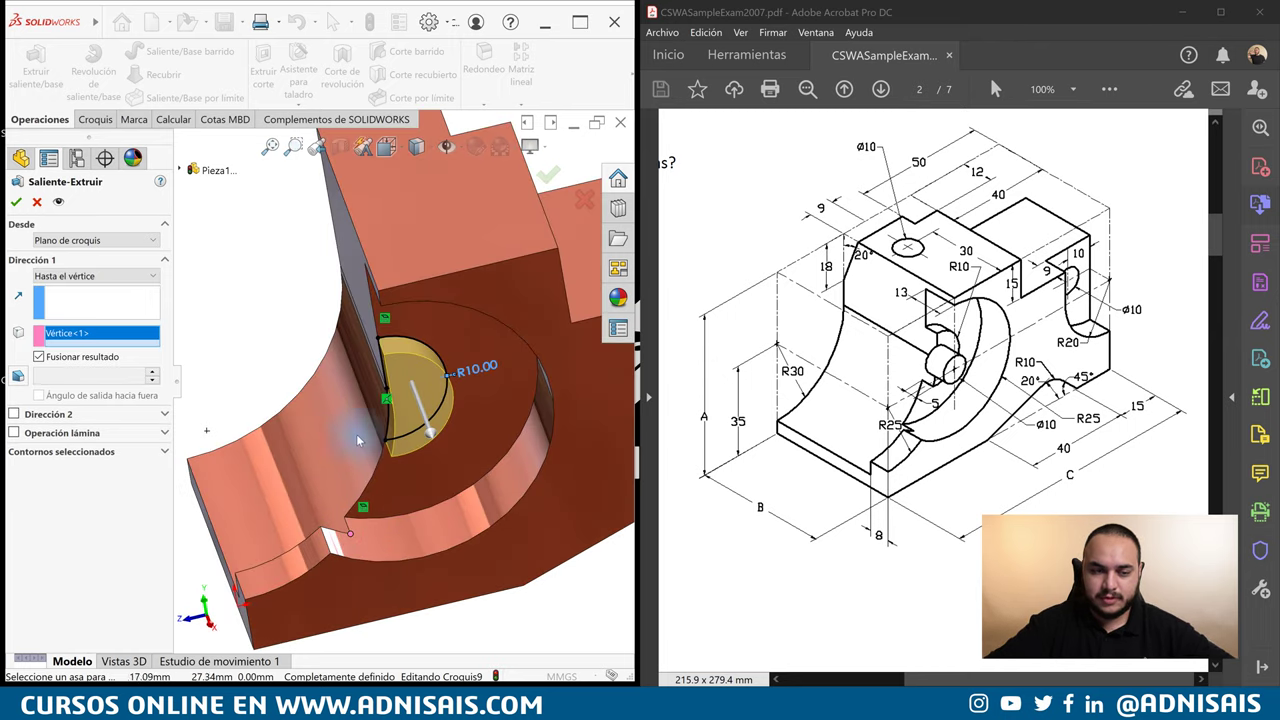
{"action": "middle_click_drag", "start_coordinate": [504, 380], "coordinate": [343, 345]}
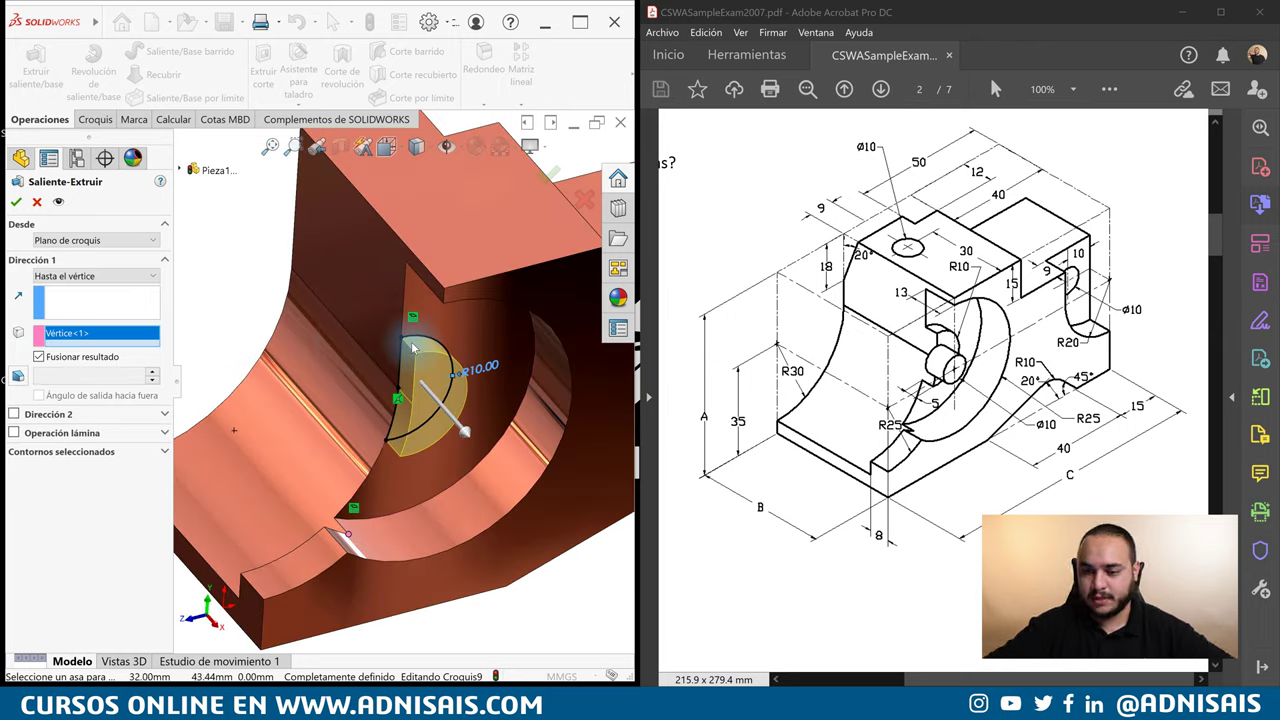
{"action": "key", "text": "Return"}
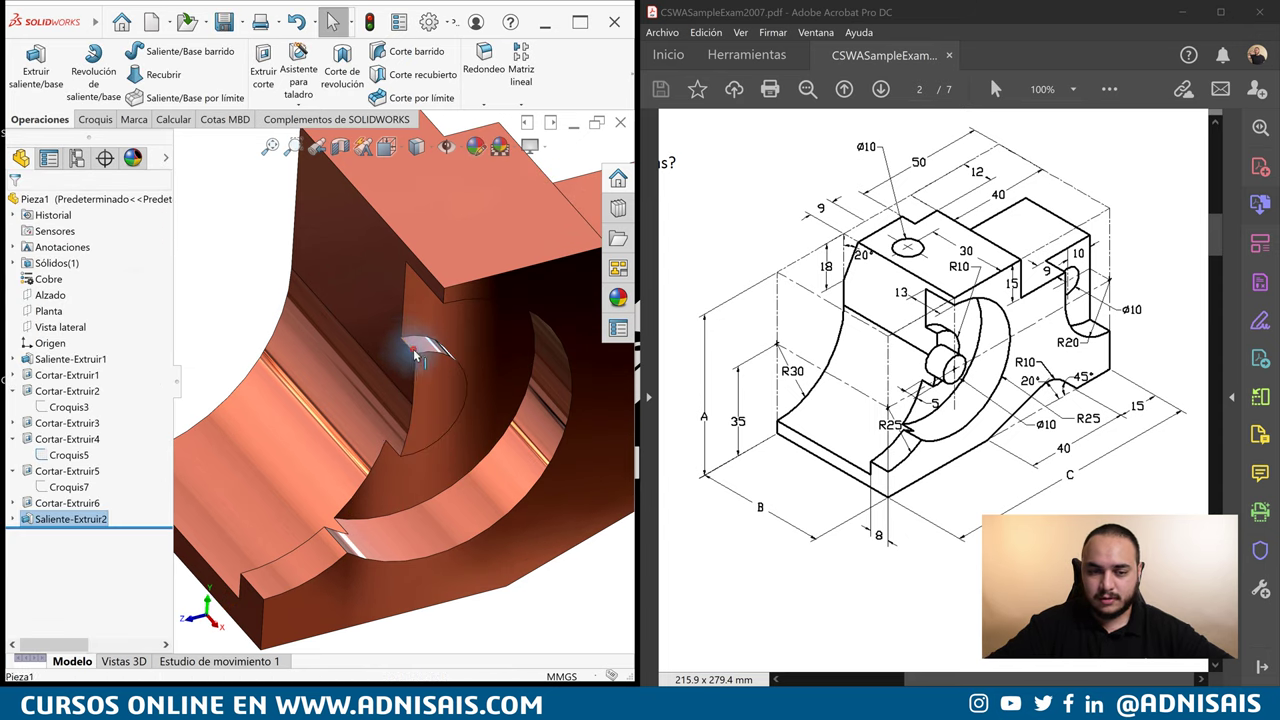
Sketch a circle on the half-round boss's curved face.
{"action": "left_click", "coordinate": [520, 613]}
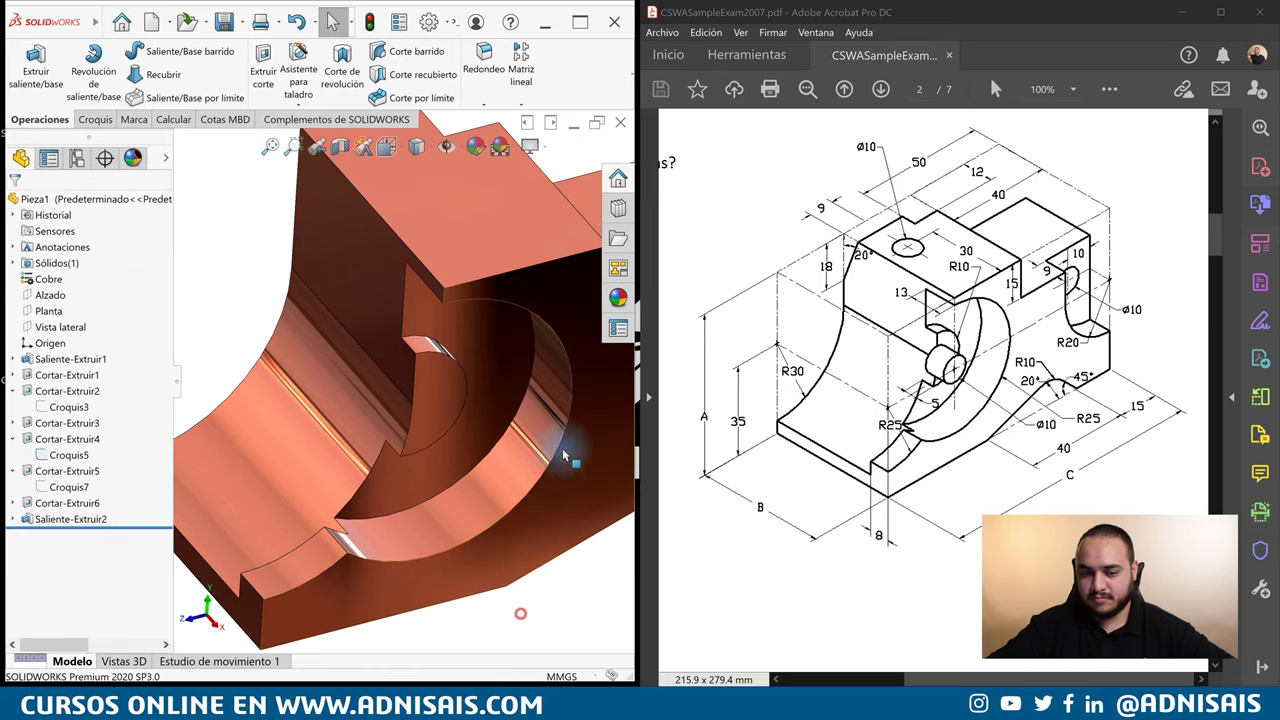
{"action": "left_click", "coordinate": [425, 365]}
{"action": "left_click", "coordinate": [455, 348]}
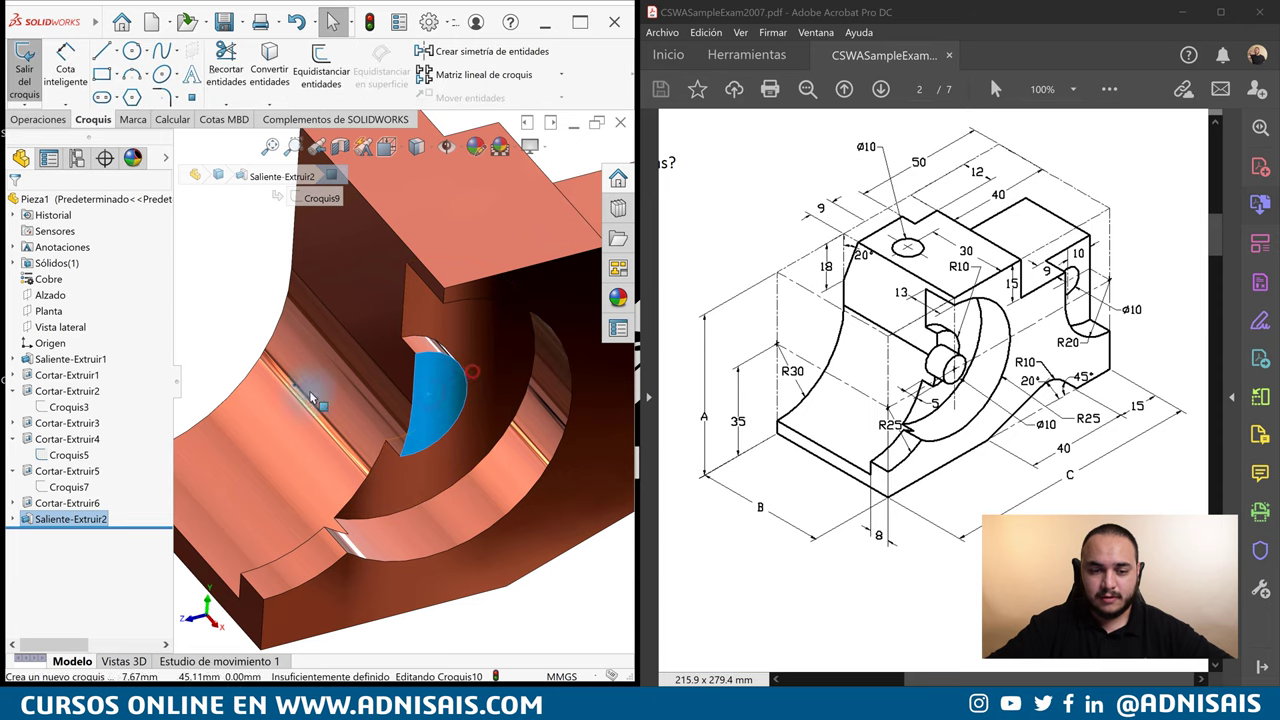
{"action": "right_click_drag", "start_coordinate": [311, 394], "coordinate": [420, 410]}
{"action": "left_click", "coordinate": [415, 403]}
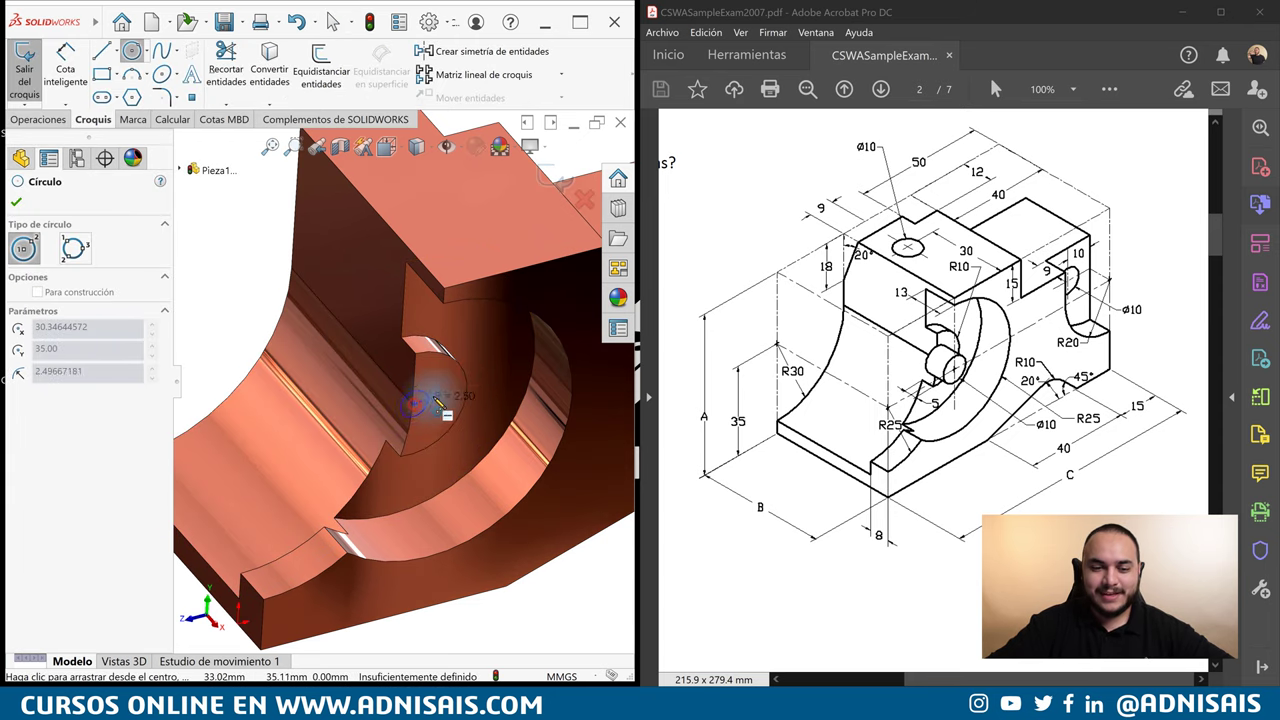
{"action": "left_click", "coordinate": [452, 393]}
Dimension the circle Ø10 and make its centre coincident with the boss centre.
{"action": "right_click_drag", "start_coordinate": [440, 540], "coordinate": [428, 448]}
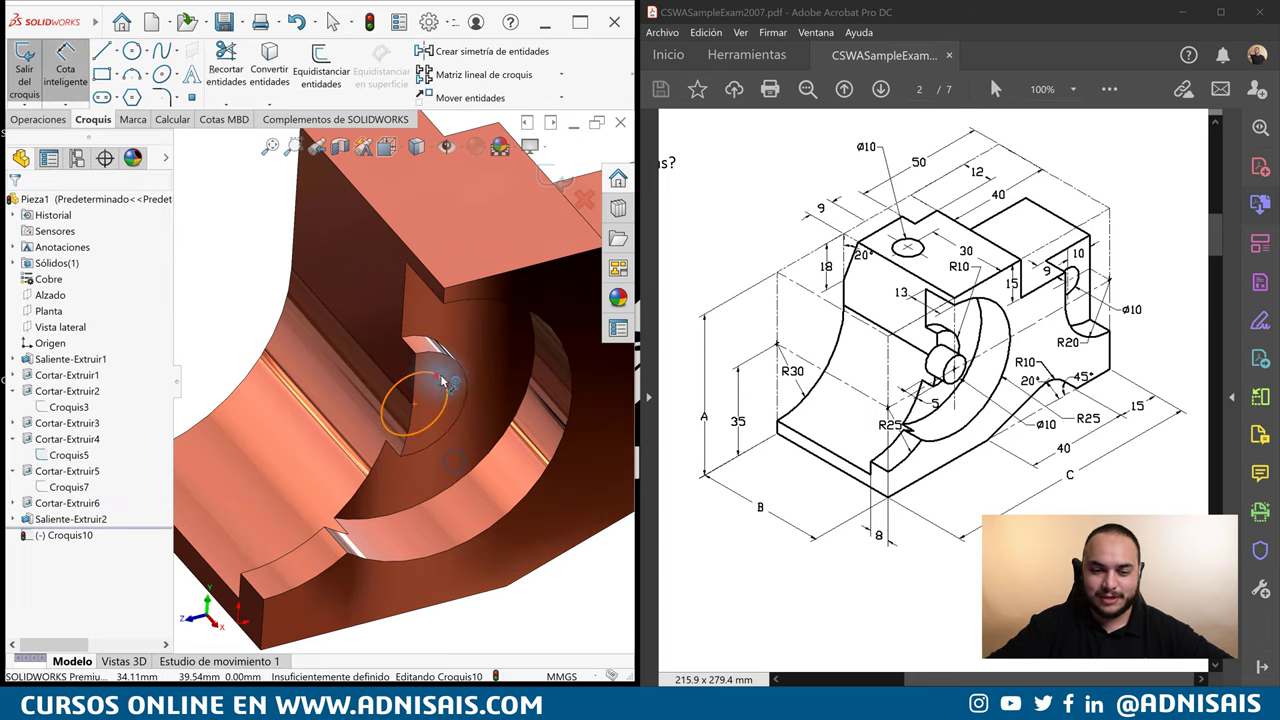
{"action": "left_click", "coordinate": [443, 375]}
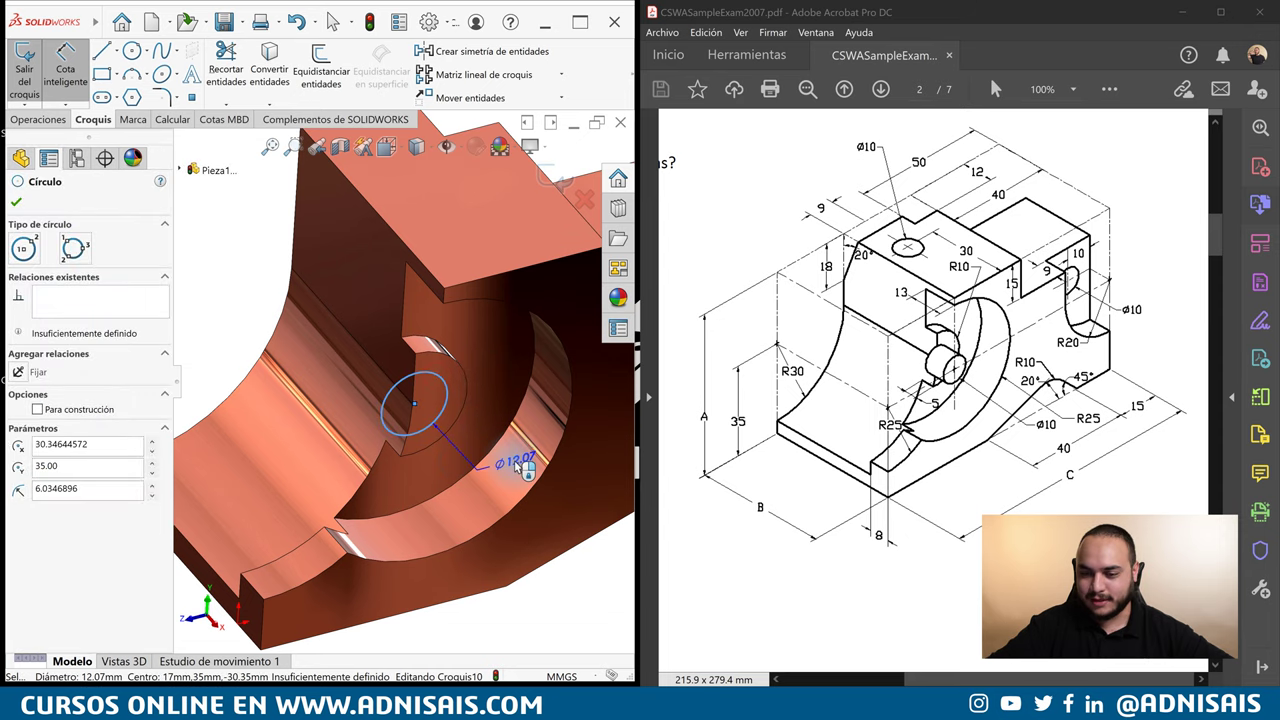
{"action": "left_click", "coordinate": [527, 470]}
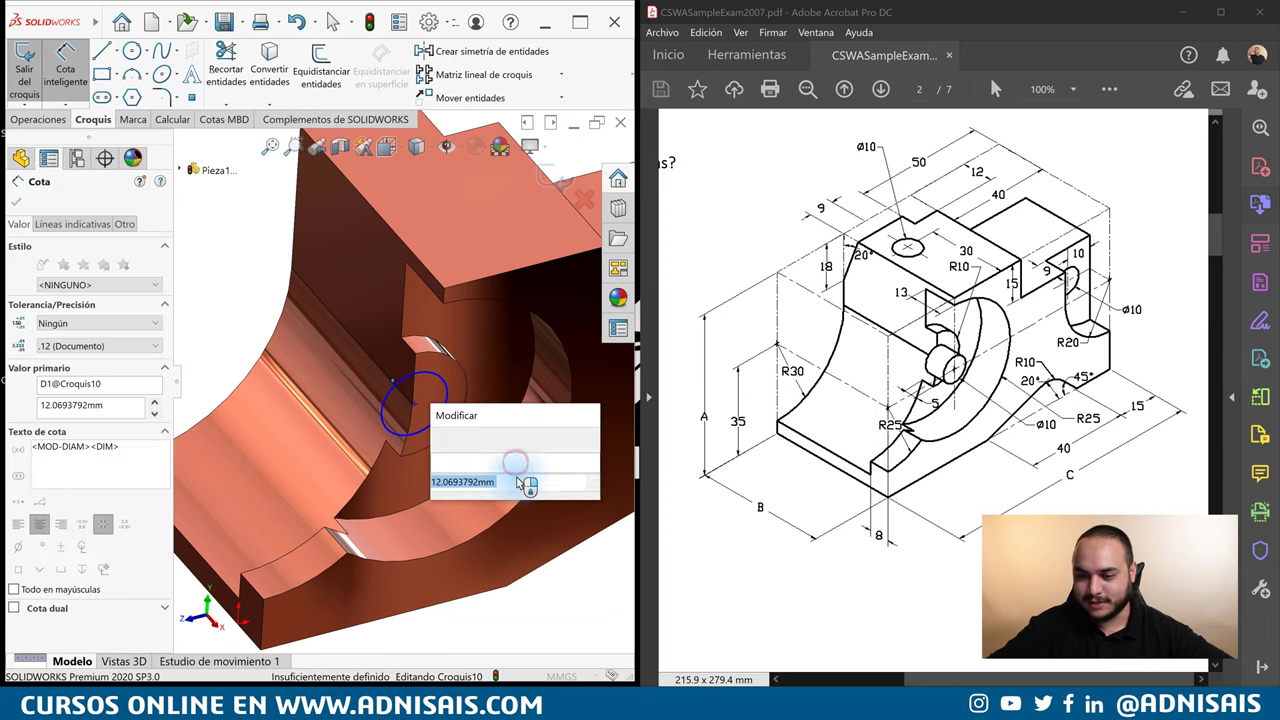
{"action": "type", "text": "10"}
{"action": "key", "text": "Return"}
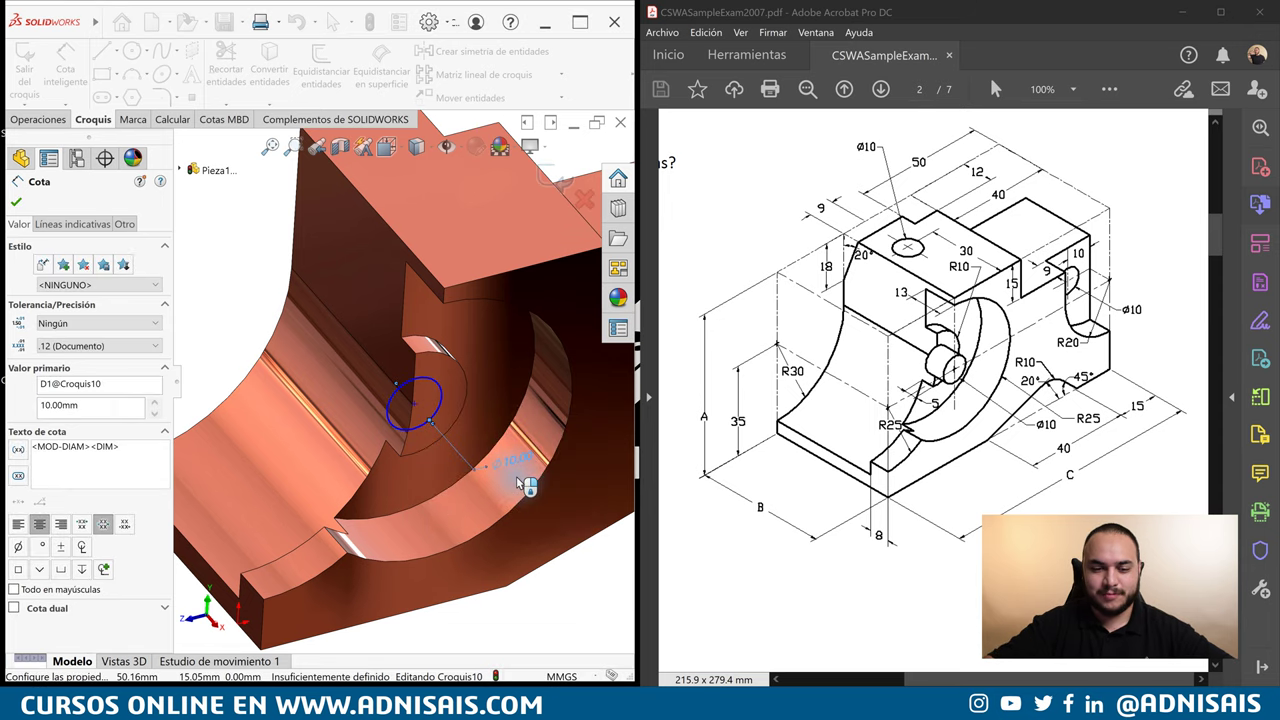
{"action": "key", "text": "Escape"}
{"action": "key", "text": "Escape"}
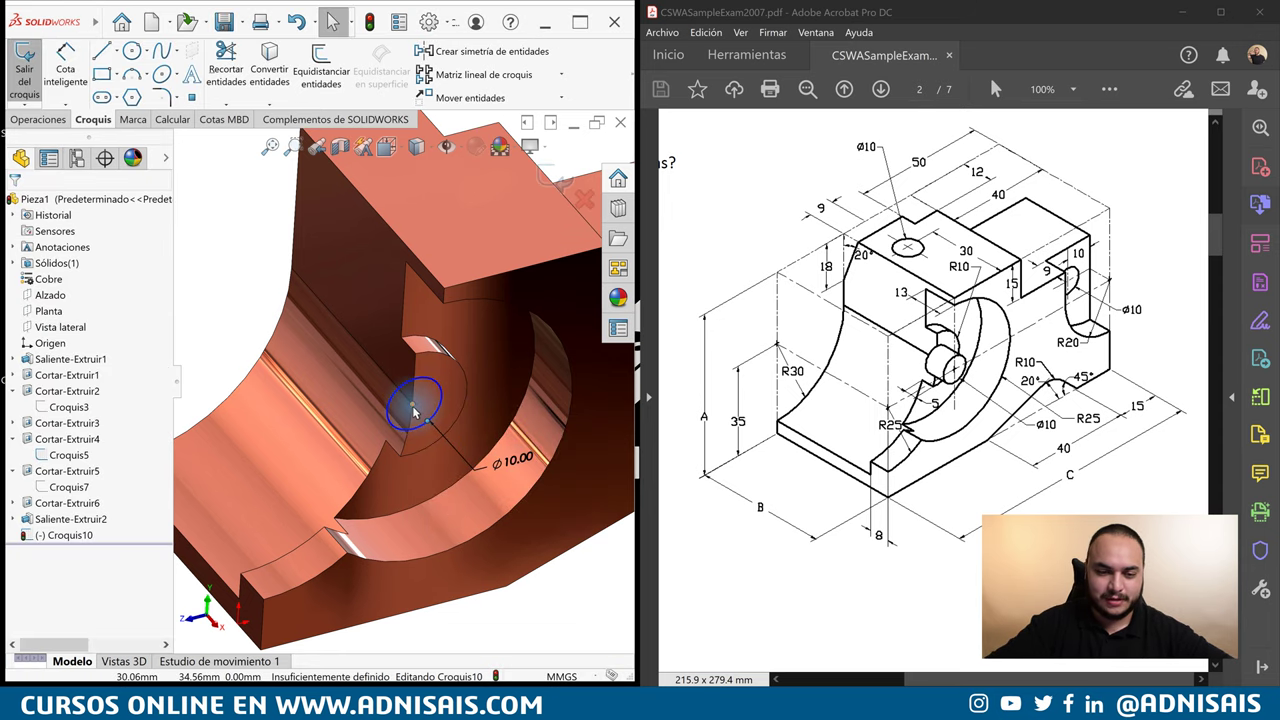
{"action": "left_click", "coordinate": [413, 405]}
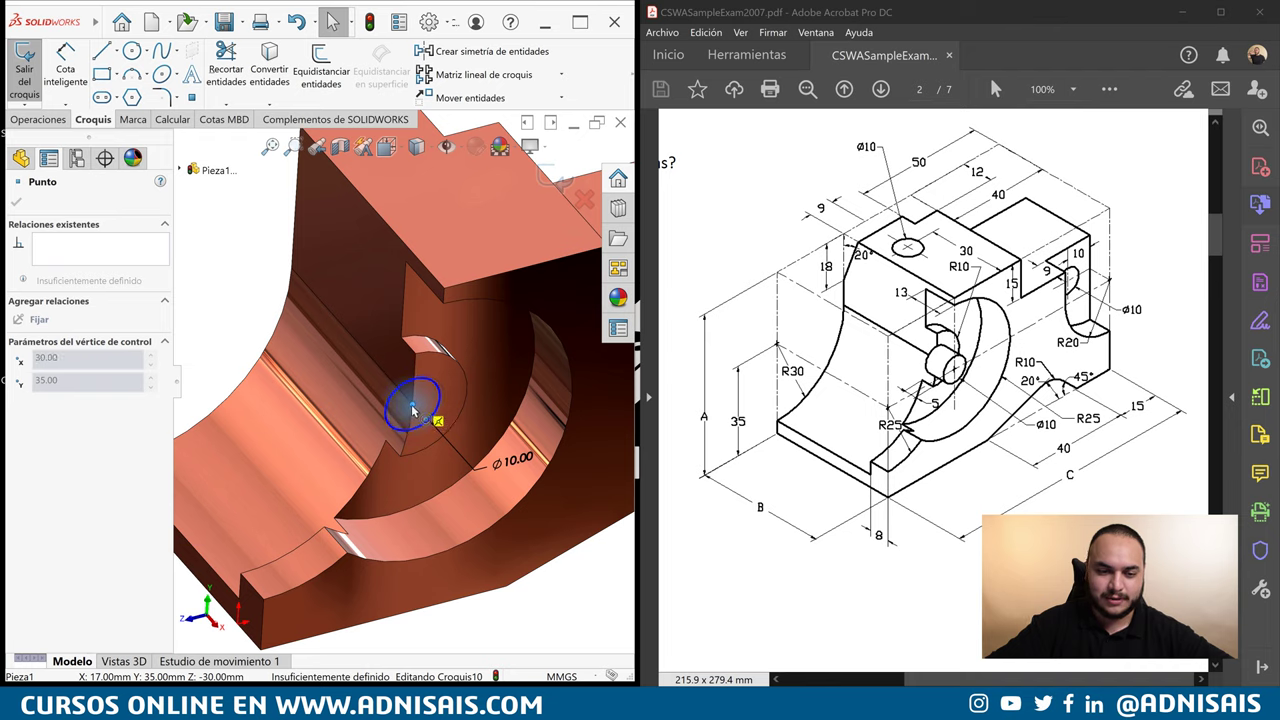
{"action": "left_click_drag", "start_coordinate": [413, 405], "coordinate": [413, 406]}
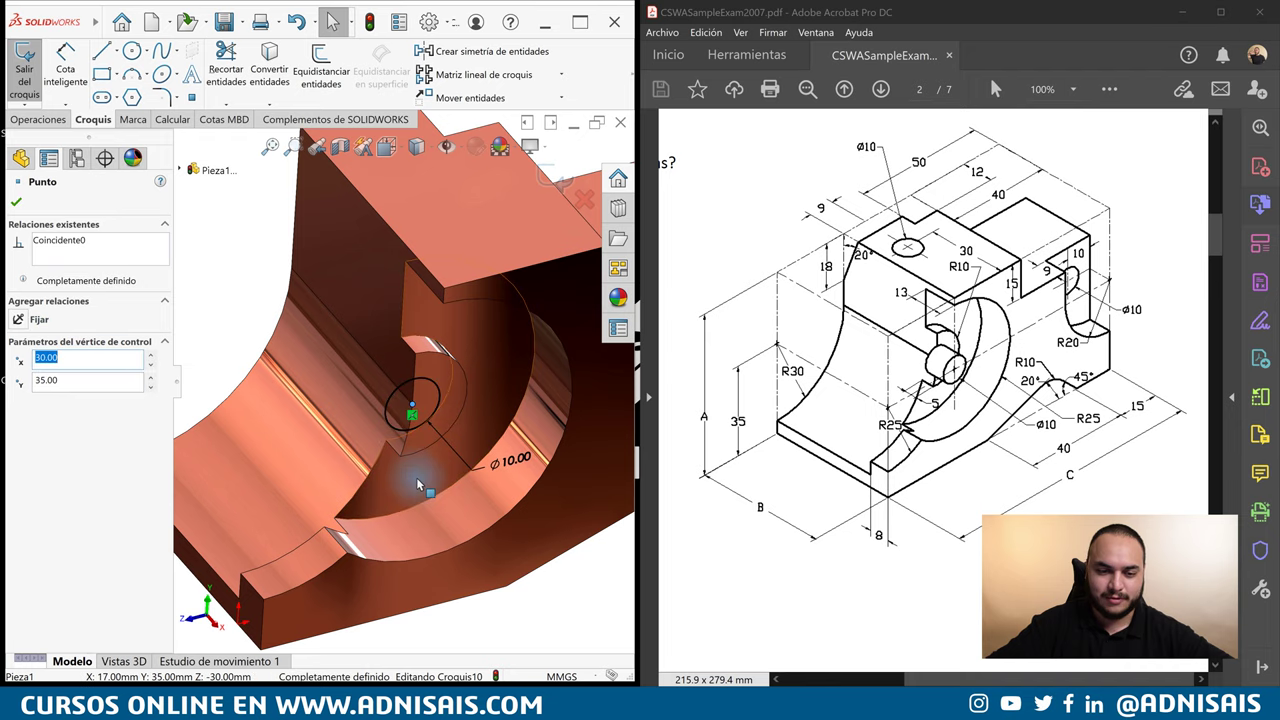
Extrude the Ø10 circle as a boss up to a vertex to form the pin.
{"action": "left_click", "coordinate": [37, 119]}
{"action": "left_click", "coordinate": [36, 60]}
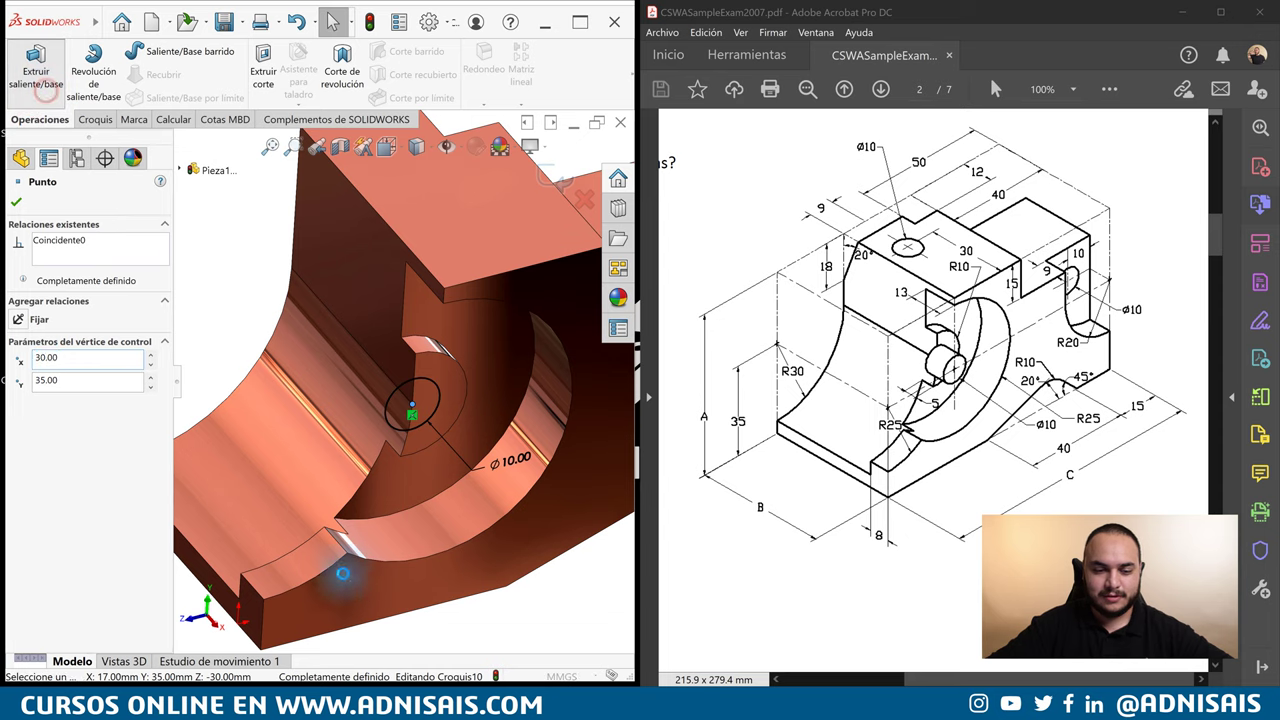
{"action": "left_click", "coordinate": [348, 557]}
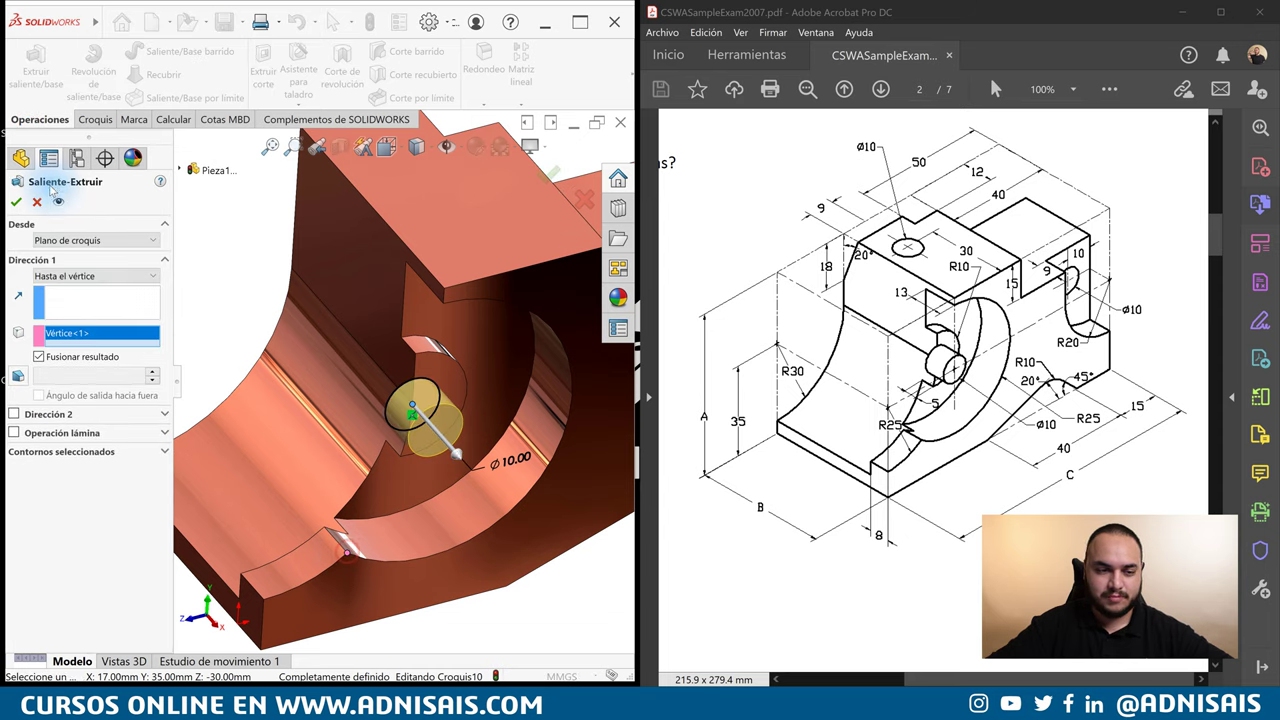
{"action": "left_click", "coordinate": [16, 203]}
{"action": "mouse_move", "coordinate": [443, 423]}
{"action": "middle_mouse_down"}
{"action": "mouse_move", "coordinate": [528, 334]}
{"action": "mouse_move", "coordinate": [480, 362]}
{"action": "mouse_move", "coordinate": [520, 340]}
{"action": "middle_mouse_up"}
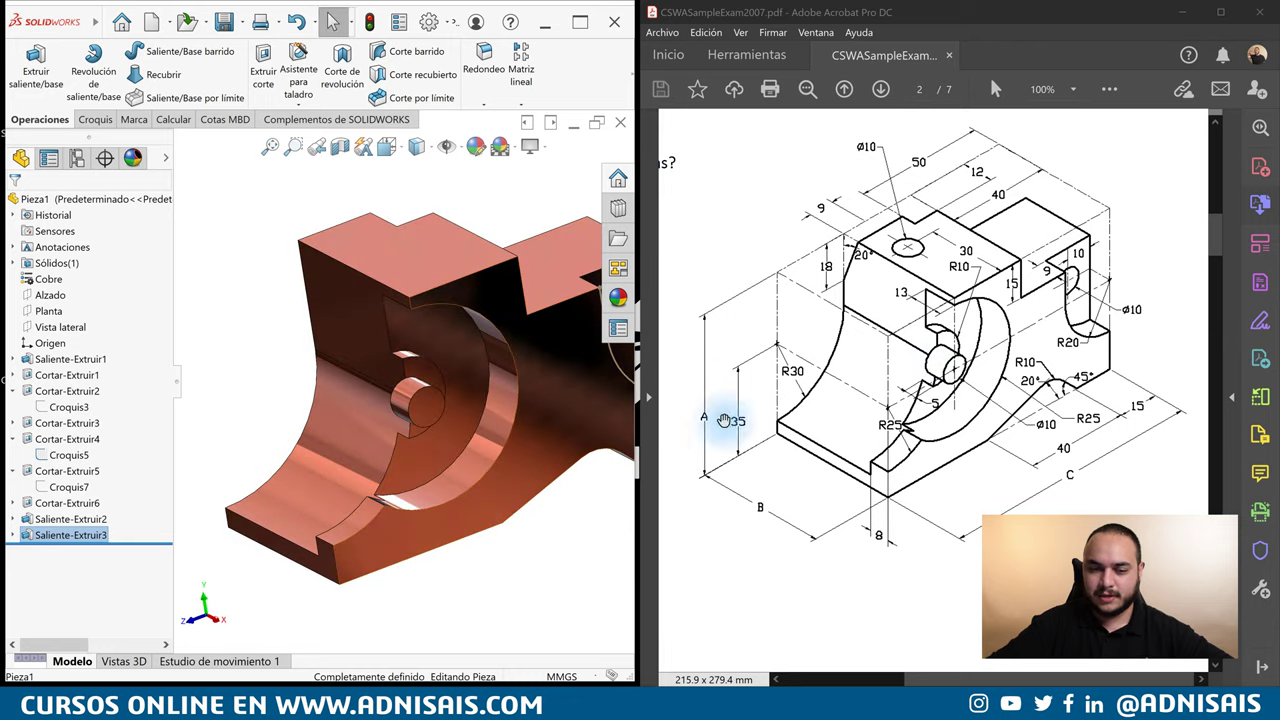
Start a chamfer and select the upper edge of the copper part.
{"action": "scroll", "coordinate": [500, 377], "scroll_direction": "up", "scroll_amount": 5}
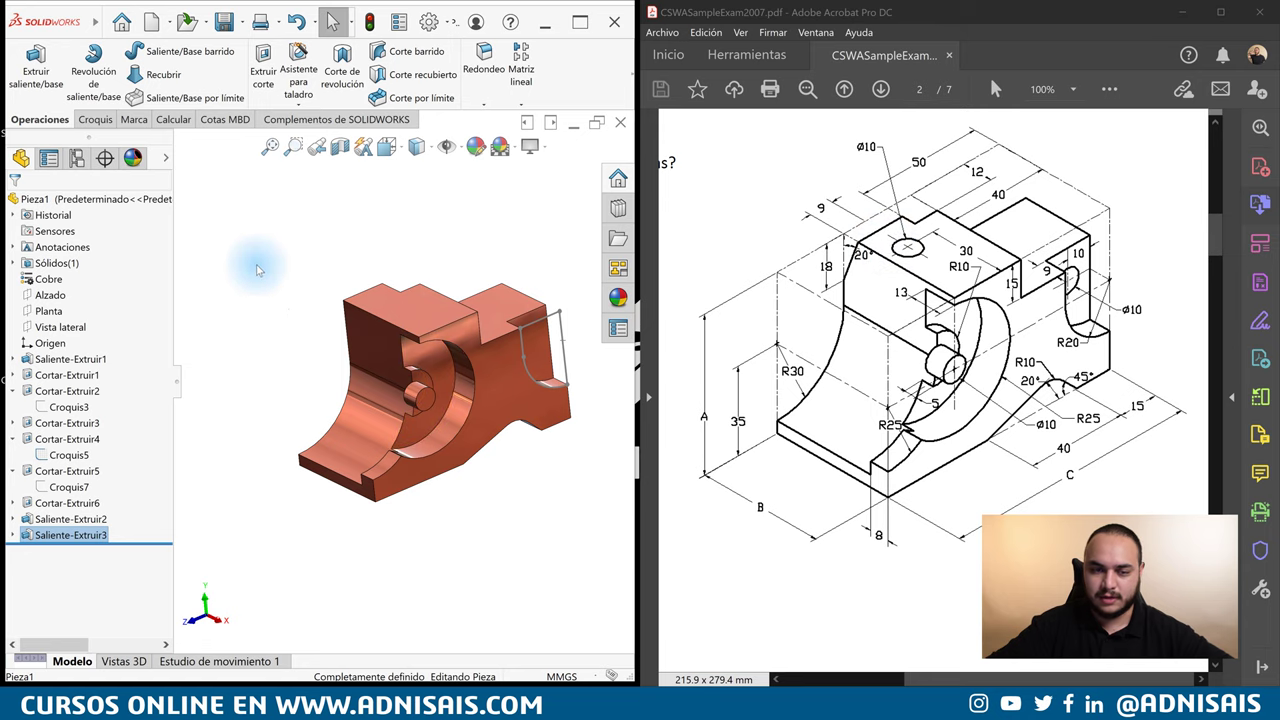
{"action": "middle_click_drag", "start_coordinate": [257, 263], "coordinate": [309, 263]}
{"action": "left_click_drag", "start_coordinate": [855, 270], "coordinate": [875, 303]}
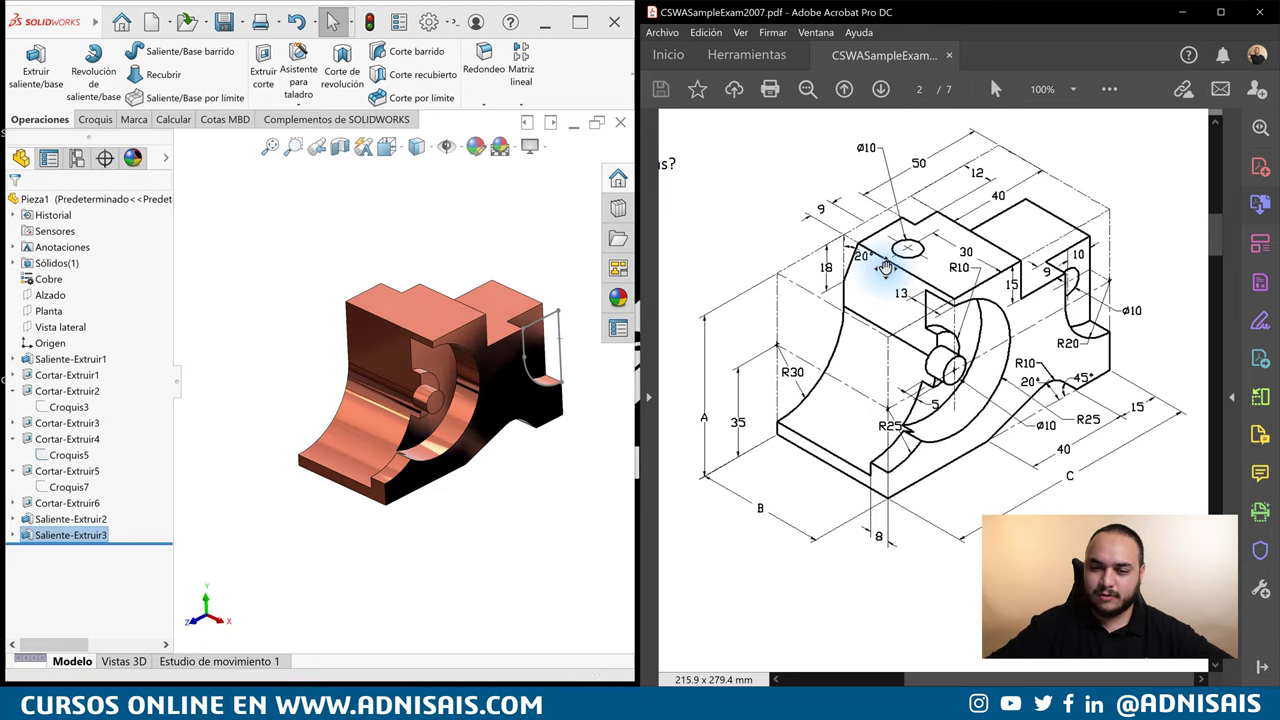
{"action": "left_click", "coordinate": [214, 218]}
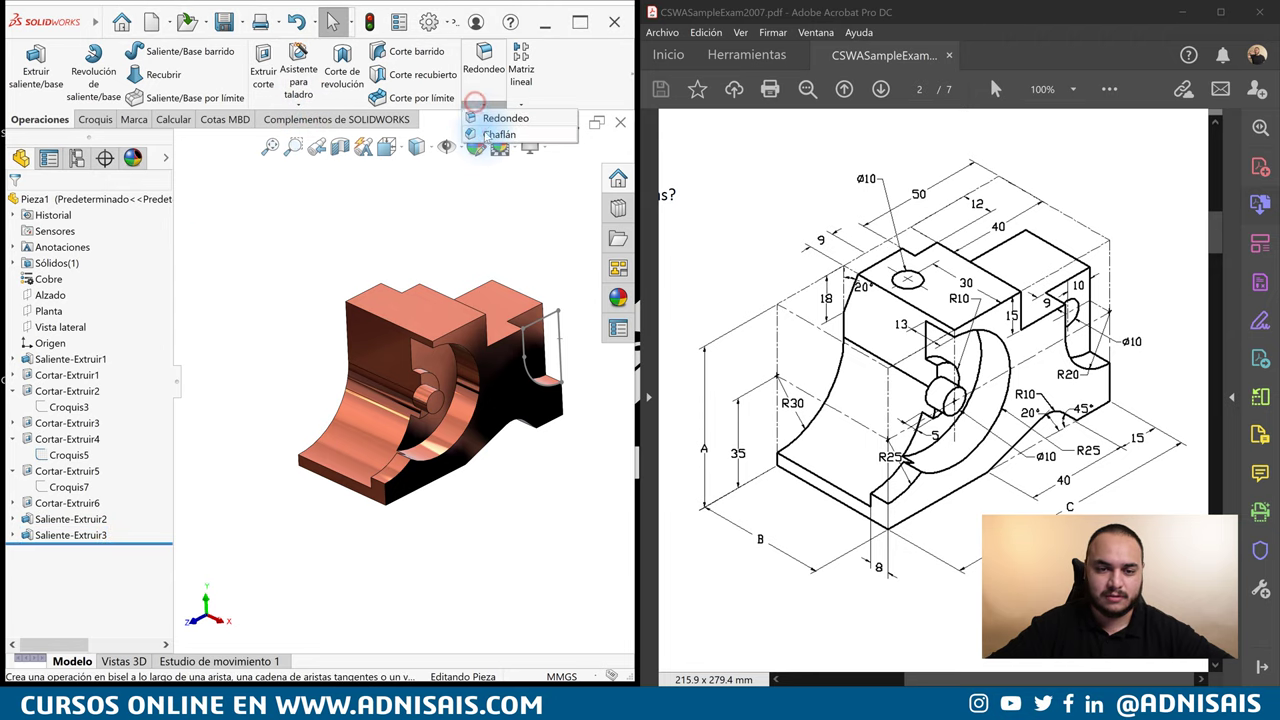
{"action": "left_click", "coordinate": [499, 134]}
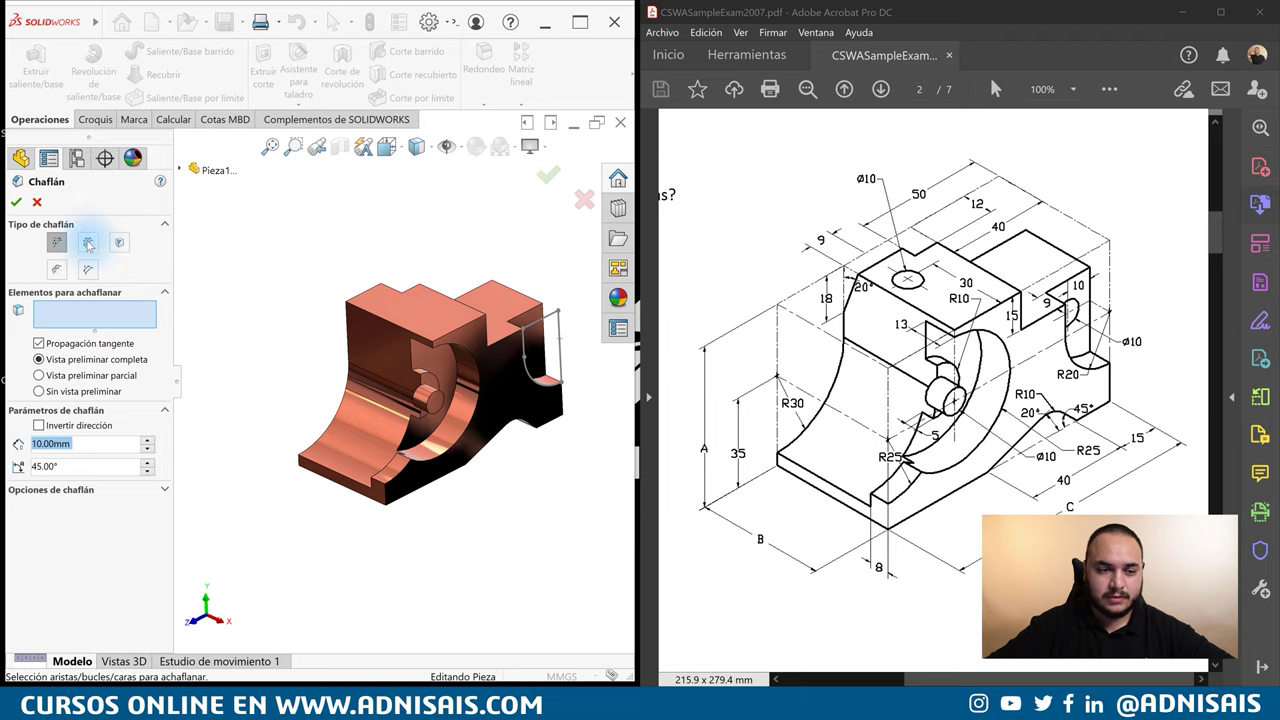
{"action": "middle_click_drag", "start_coordinate": [311, 333], "coordinate": [350, 293]}
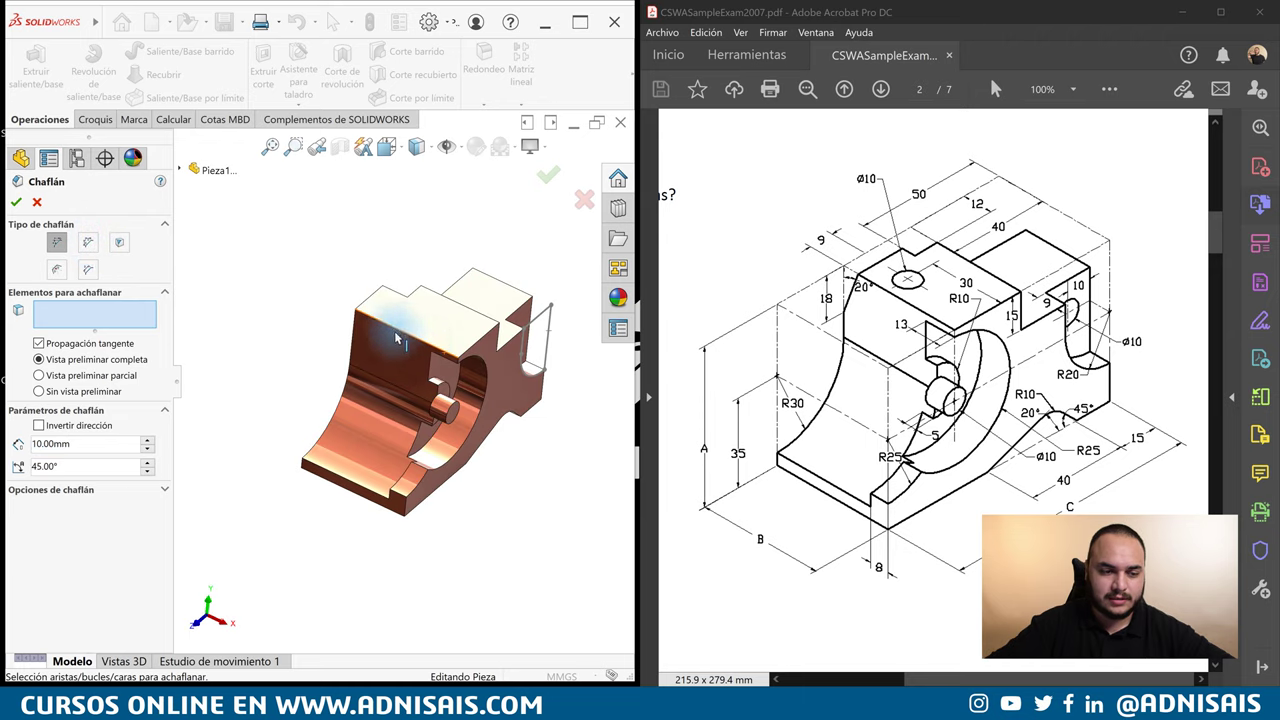
{"action": "left_click", "coordinate": [365, 290]}
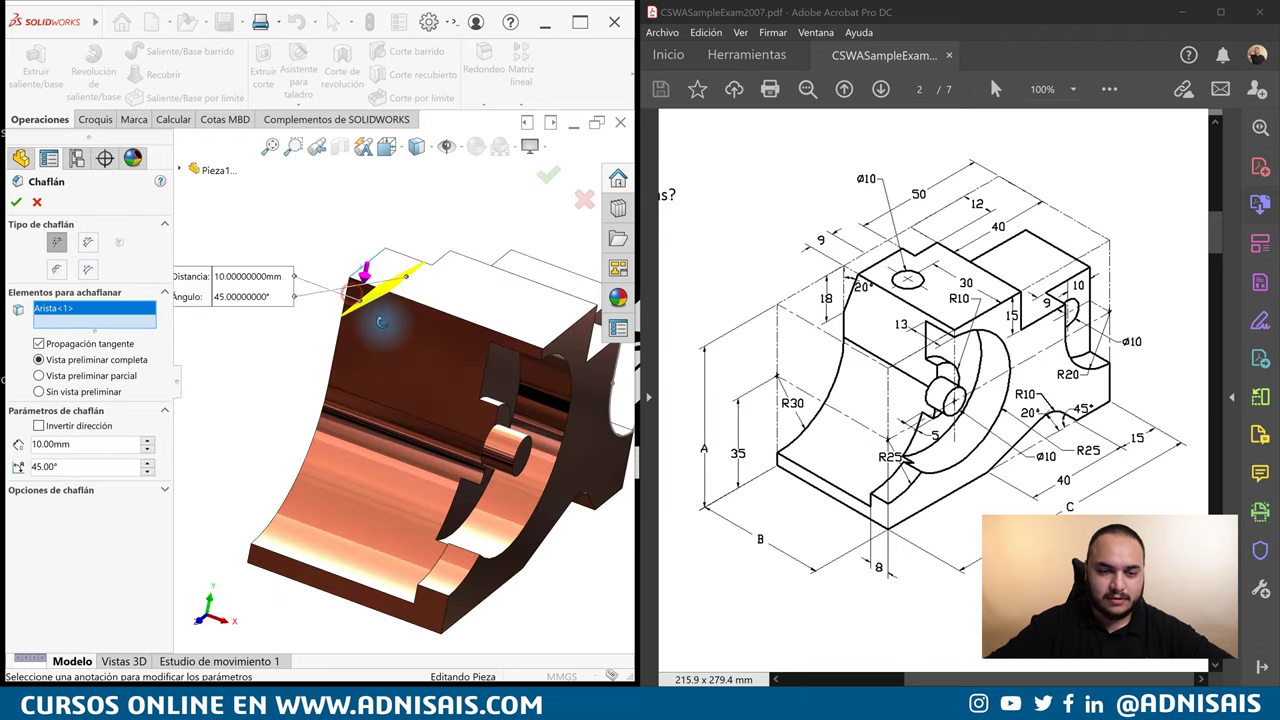
Set the chamfer to 18 mm distance at a 20° angle and accept it.
{"action": "double_click", "coordinate": [56, 444]}
{"action": "type", "text": "18"}
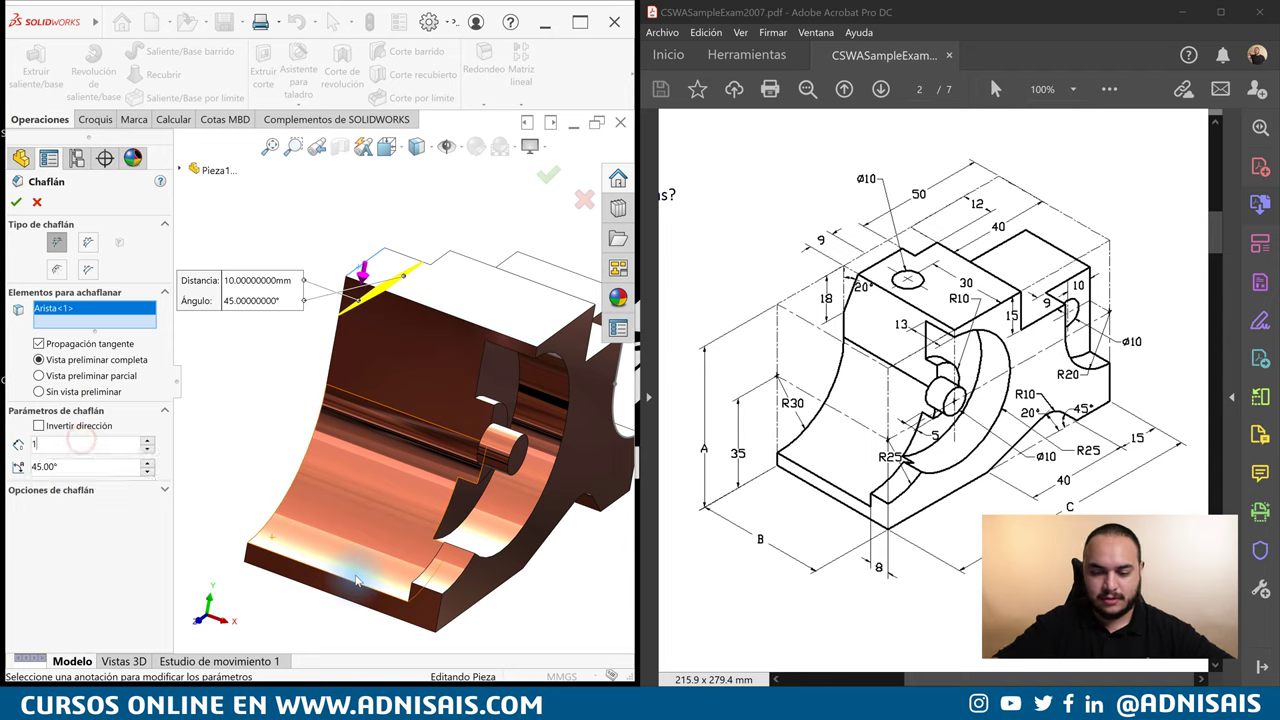
{"action": "key", "text": "Return"}
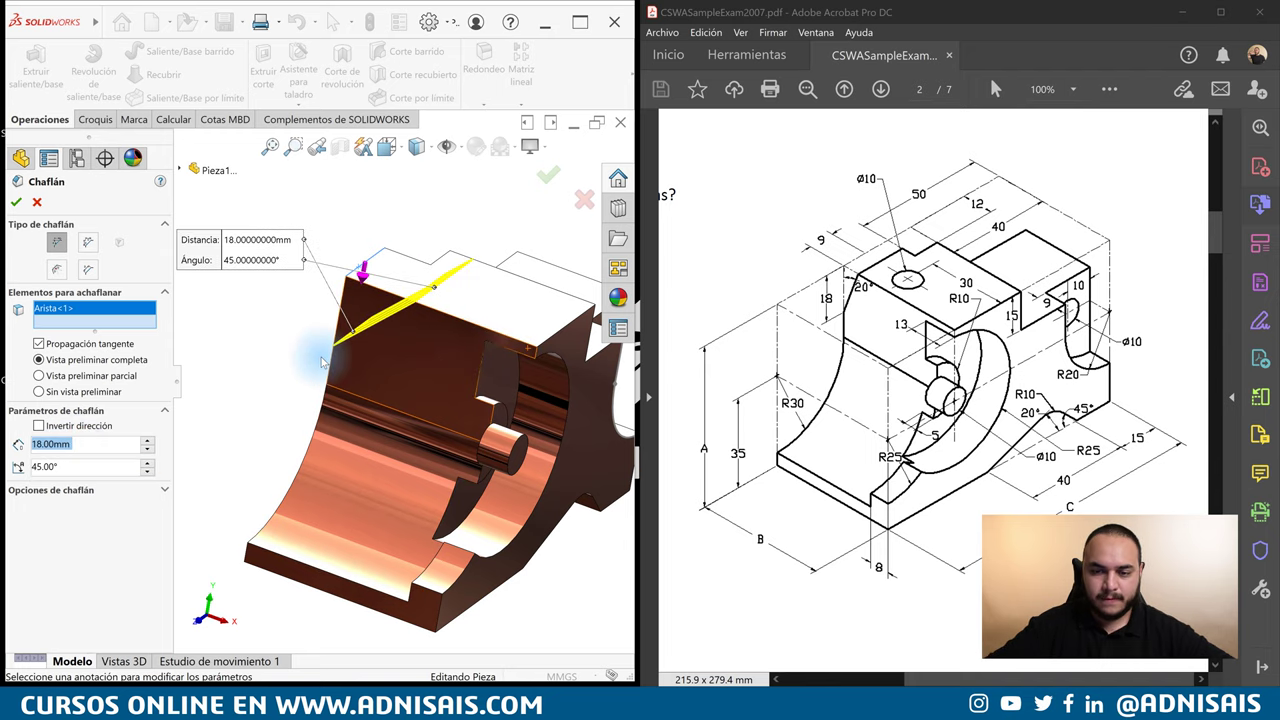
{"action": "double_click", "coordinate": [87, 468]}
{"action": "type", "text": "20"}
{"action": "key", "text": "Return"}
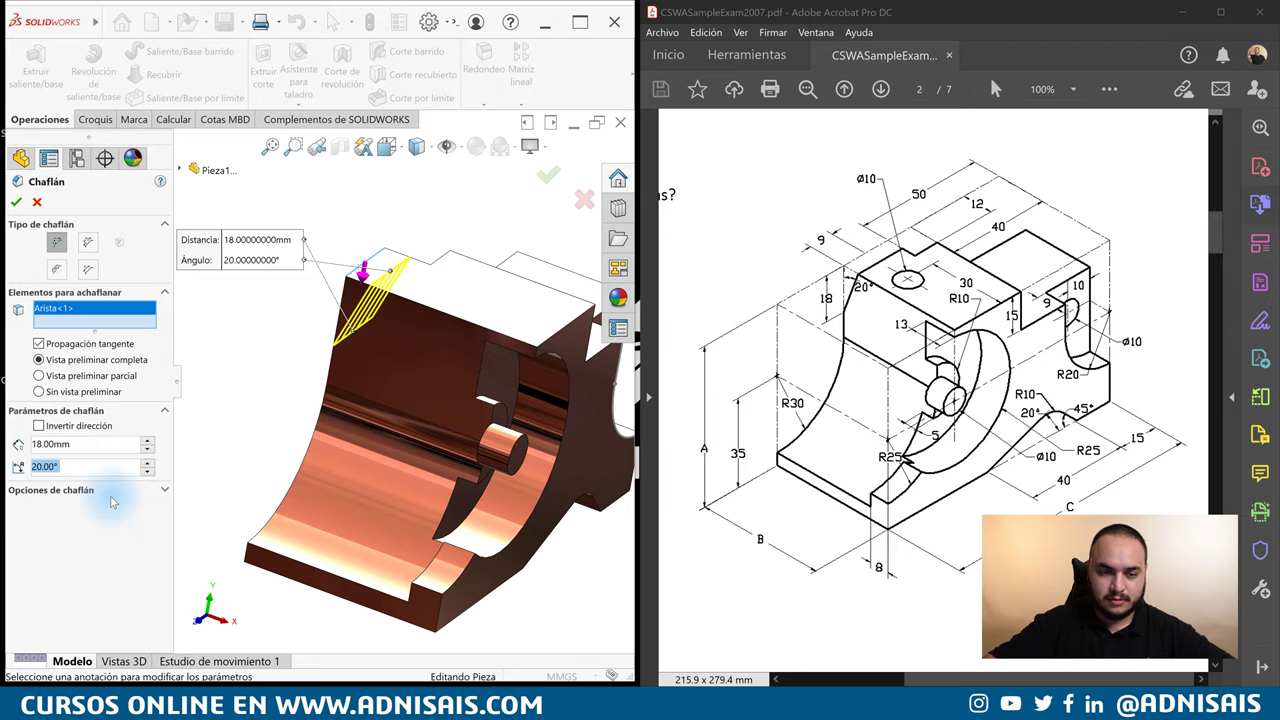
{"action": "left_click", "coordinate": [19, 203]}
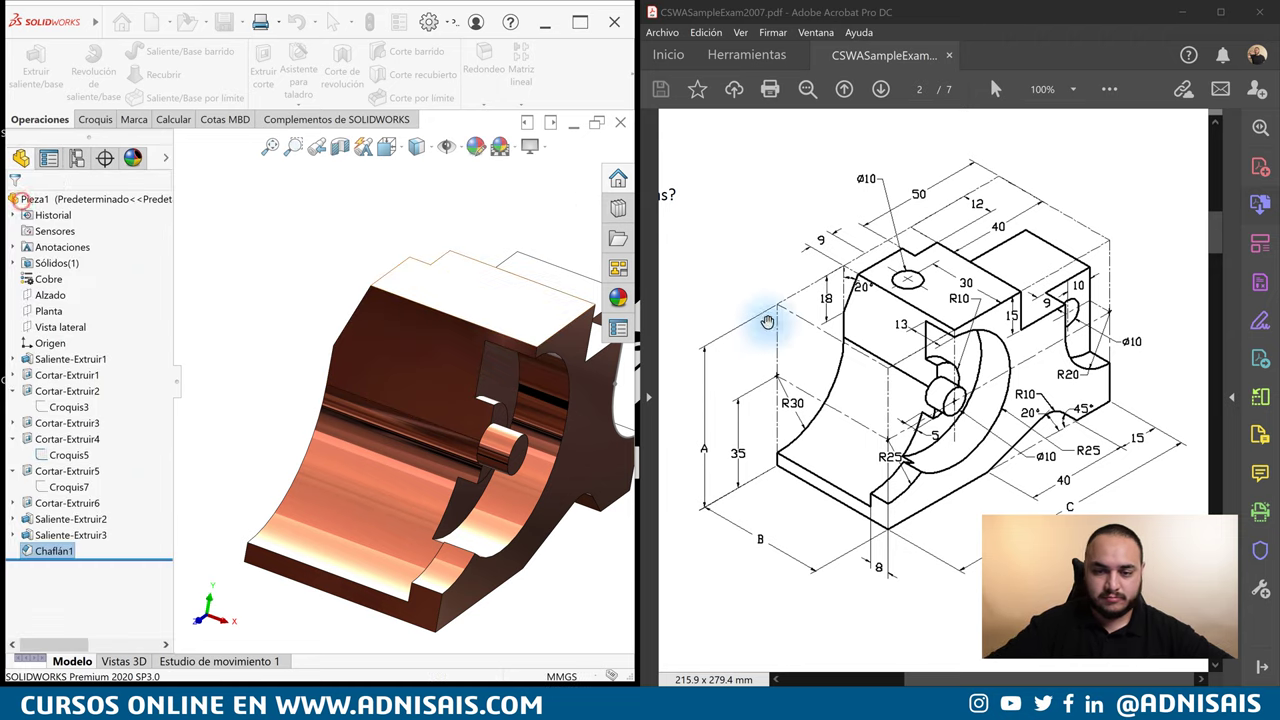
{"action": "mouse_move", "coordinate": [336, 323]}
{"action": "middle_mouse_down"}
{"action": "mouse_move", "coordinate": [375, 343]}
{"action": "mouse_move", "coordinate": [334, 323]}
{"action": "mouse_move", "coordinate": [313, 336]}
{"action": "middle_mouse_up"}
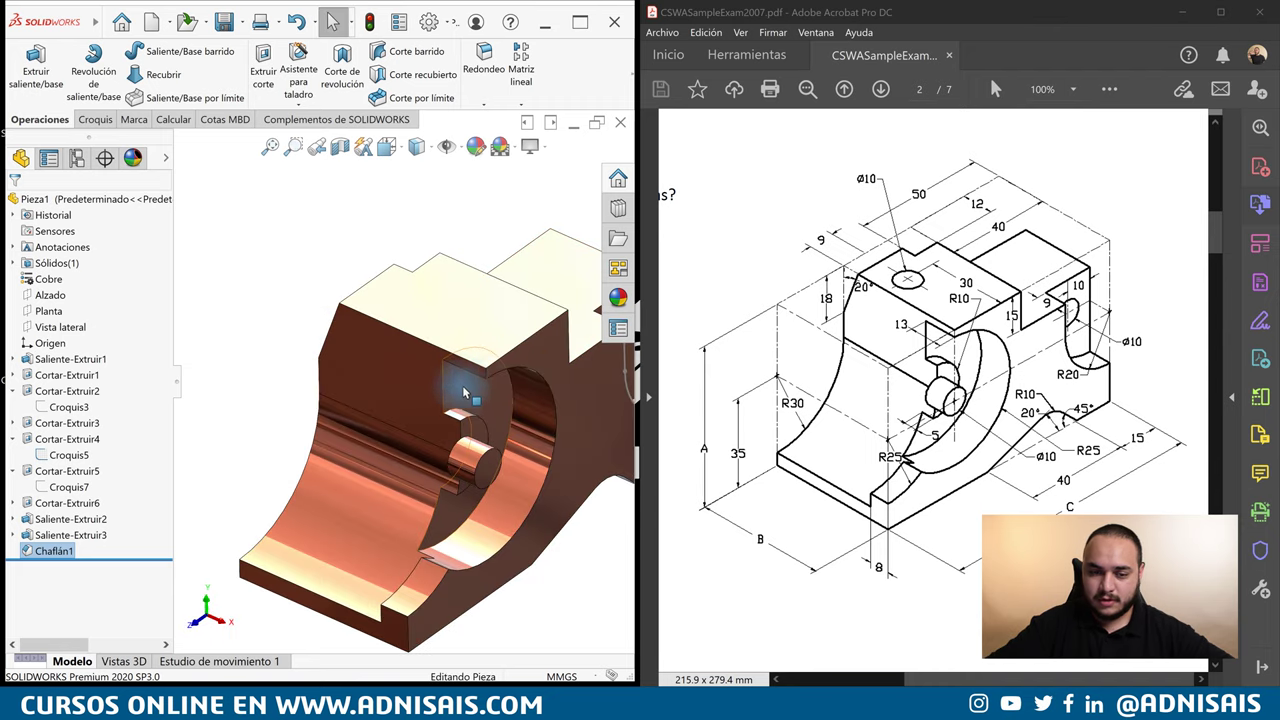
{"action": "scroll", "coordinate": [385, 605], "scroll_direction": "up", "scroll_amount": 5}
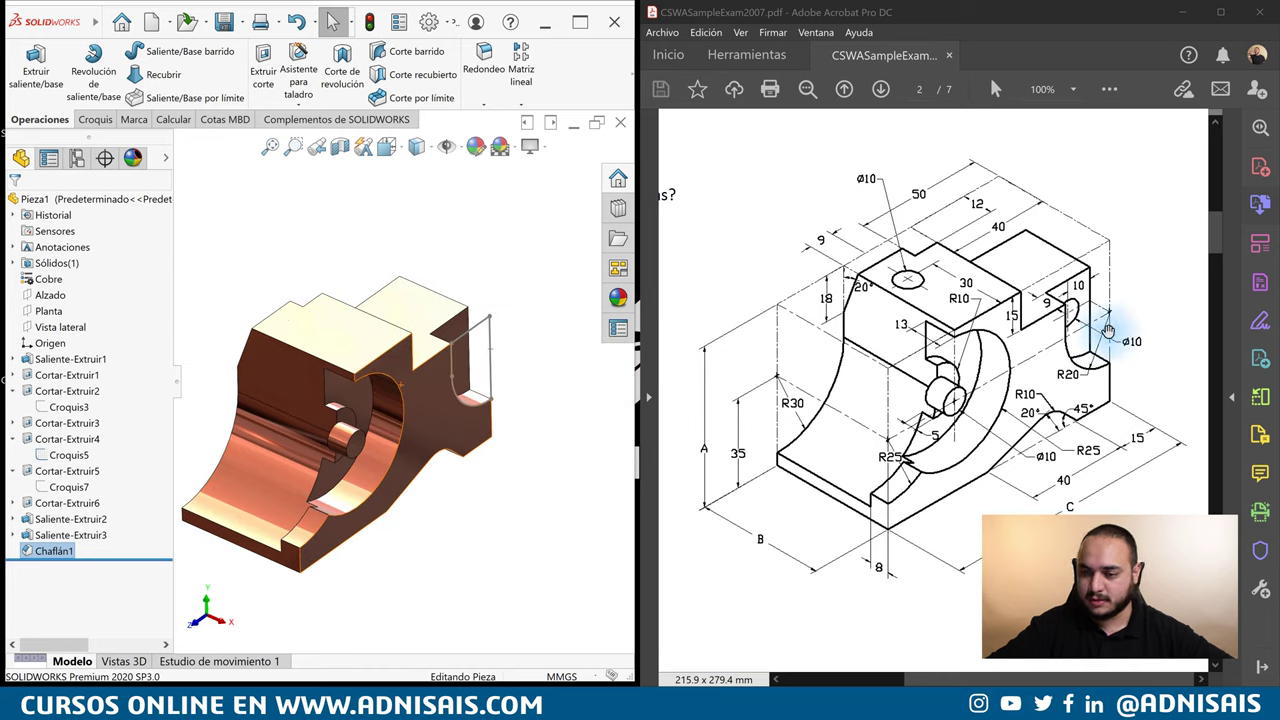
{"action": "left_click", "coordinate": [487, 322]}
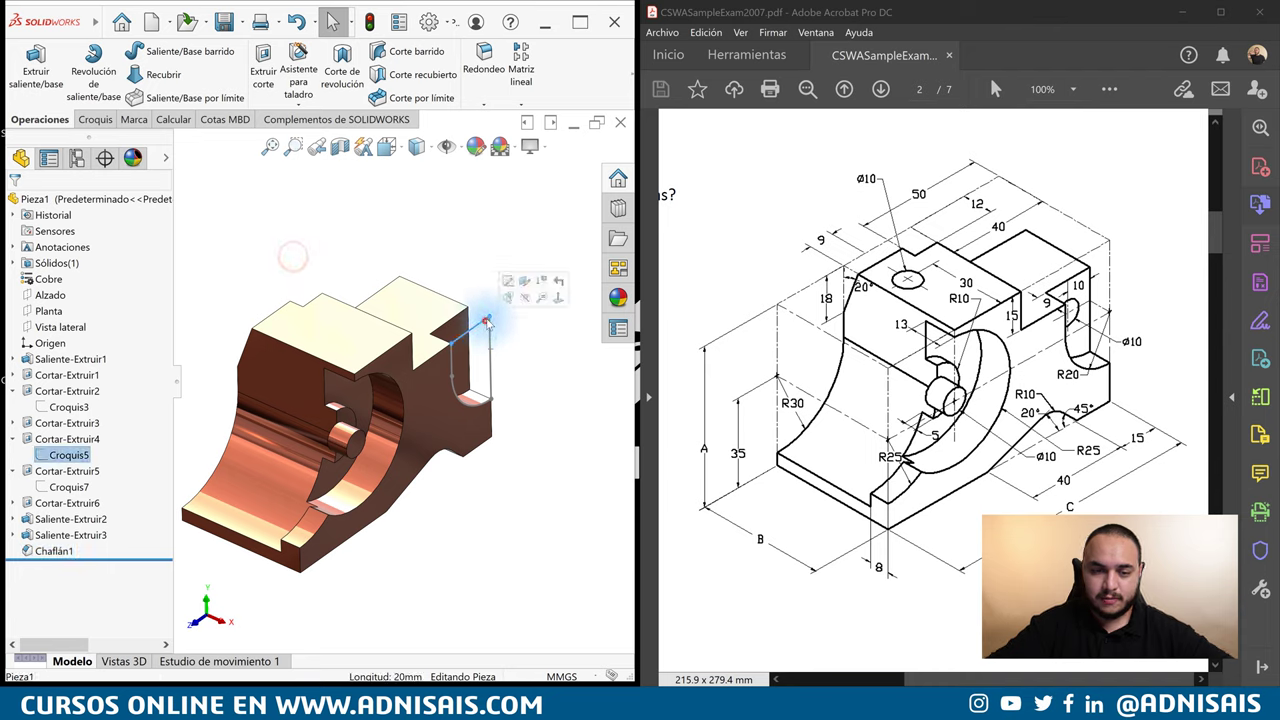
{"action": "left_click", "coordinate": [372, 211]}
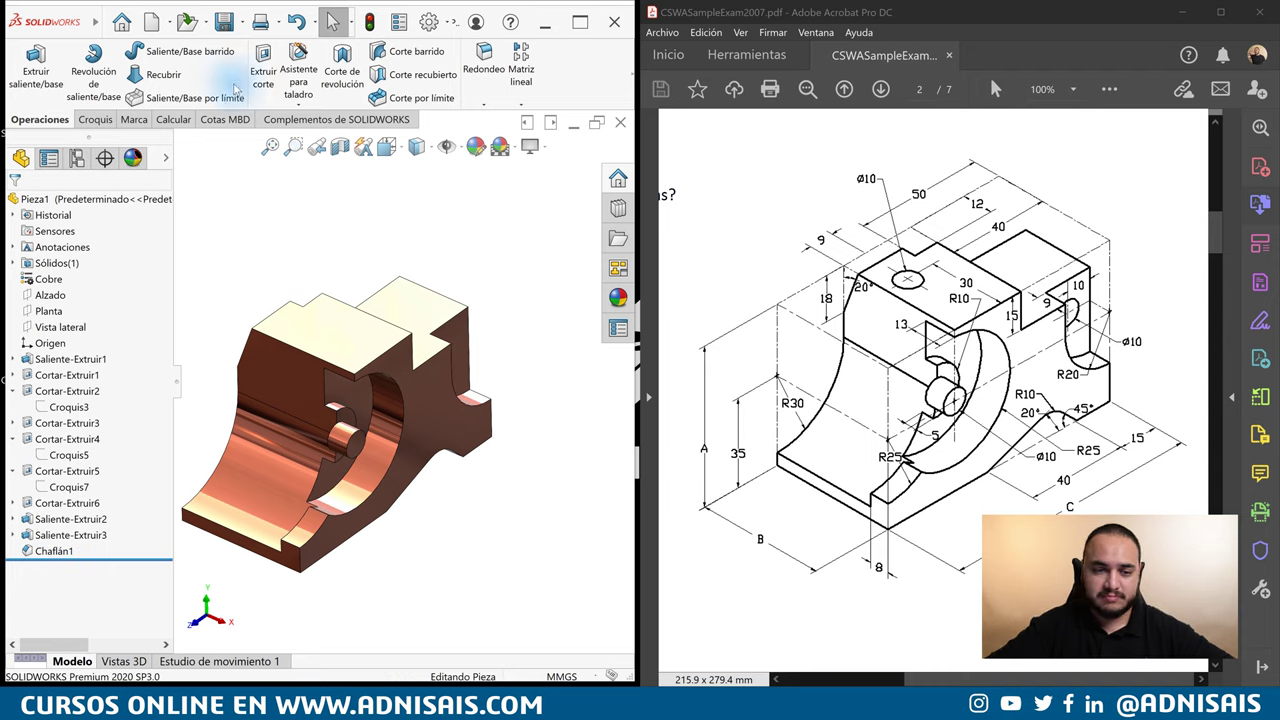
Sketch a circle on the upper block's top face and dimension it Ø10.
{"action": "left_click", "coordinate": [348, 338]}
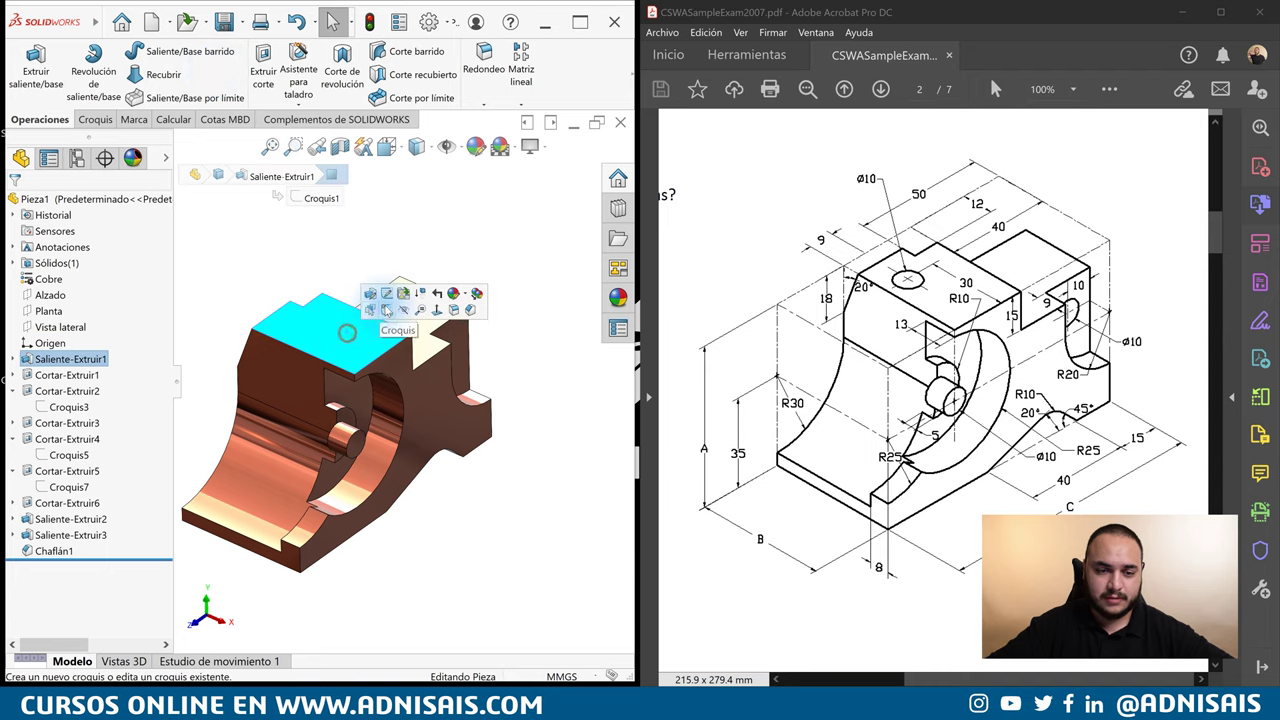
{"action": "left_click", "coordinate": [375, 290]}
{"action": "left_click", "coordinate": [131, 51]}
{"action": "left_click", "coordinate": [303, 321]}
{"action": "left_click", "coordinate": [322, 330]}
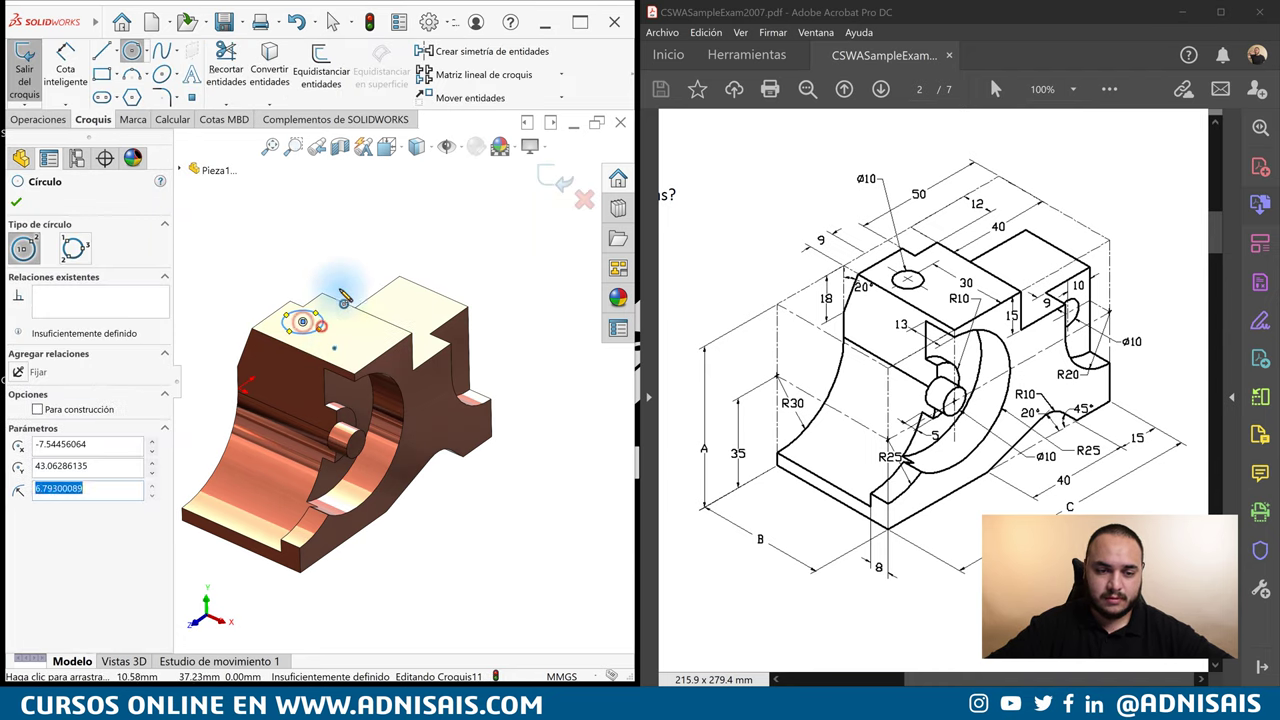
{"action": "key", "text": "Escape"}
{"action": "left_click", "coordinate": [408, 392]}
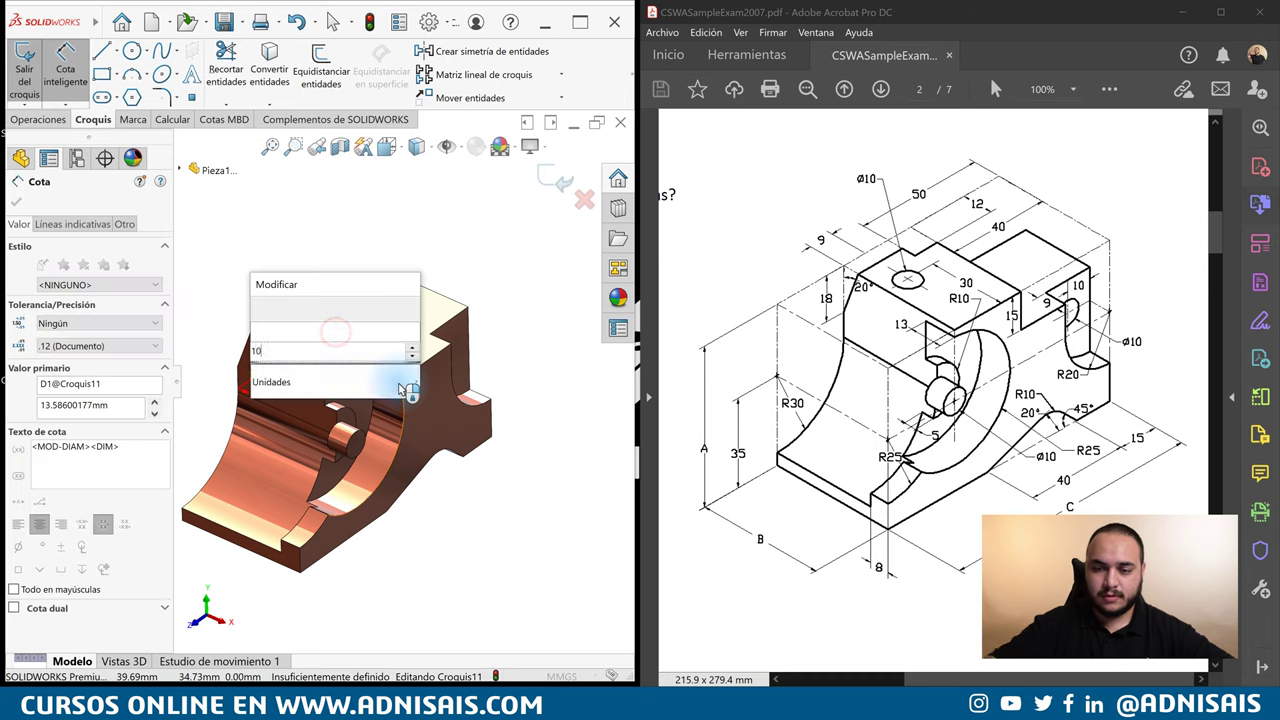
{"action": "type", "text": "10"}
{"action": "key", "text": "Return"}
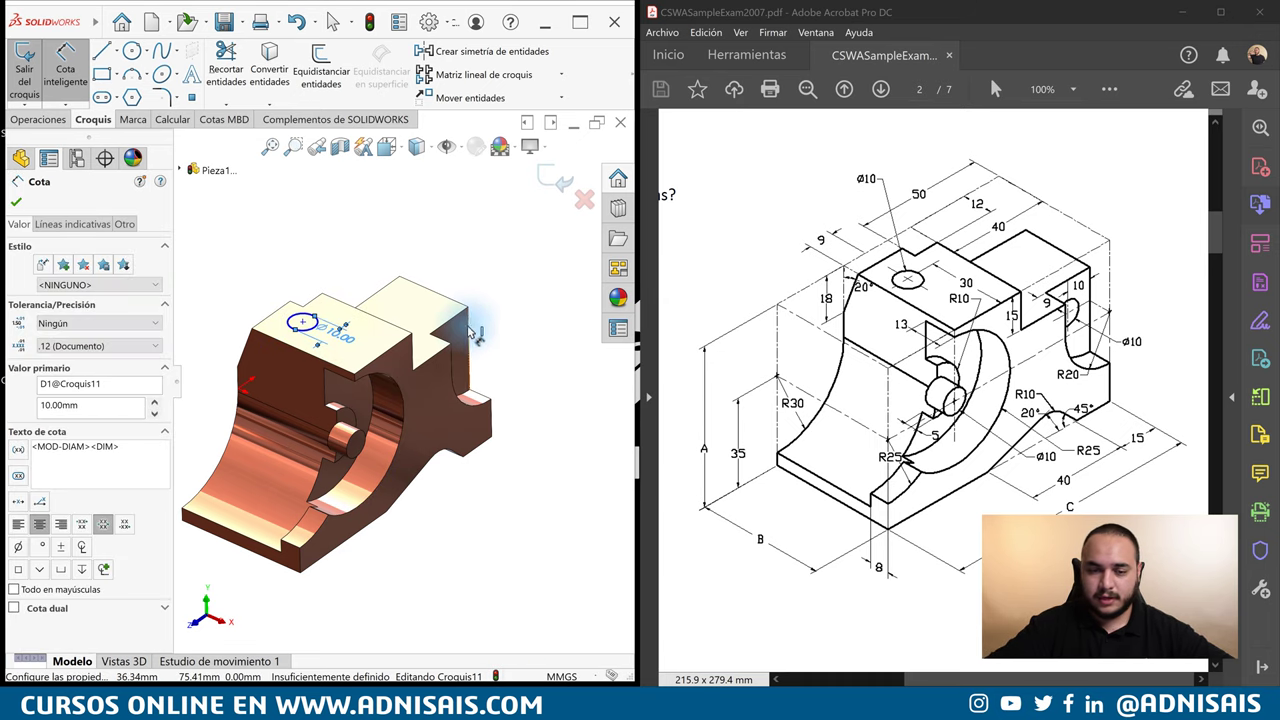
Locate the circle 30 mm and 9 mm from the block's edges.
{"action": "left_click_drag", "start_coordinate": [316, 338], "coordinate": [383, 370]}
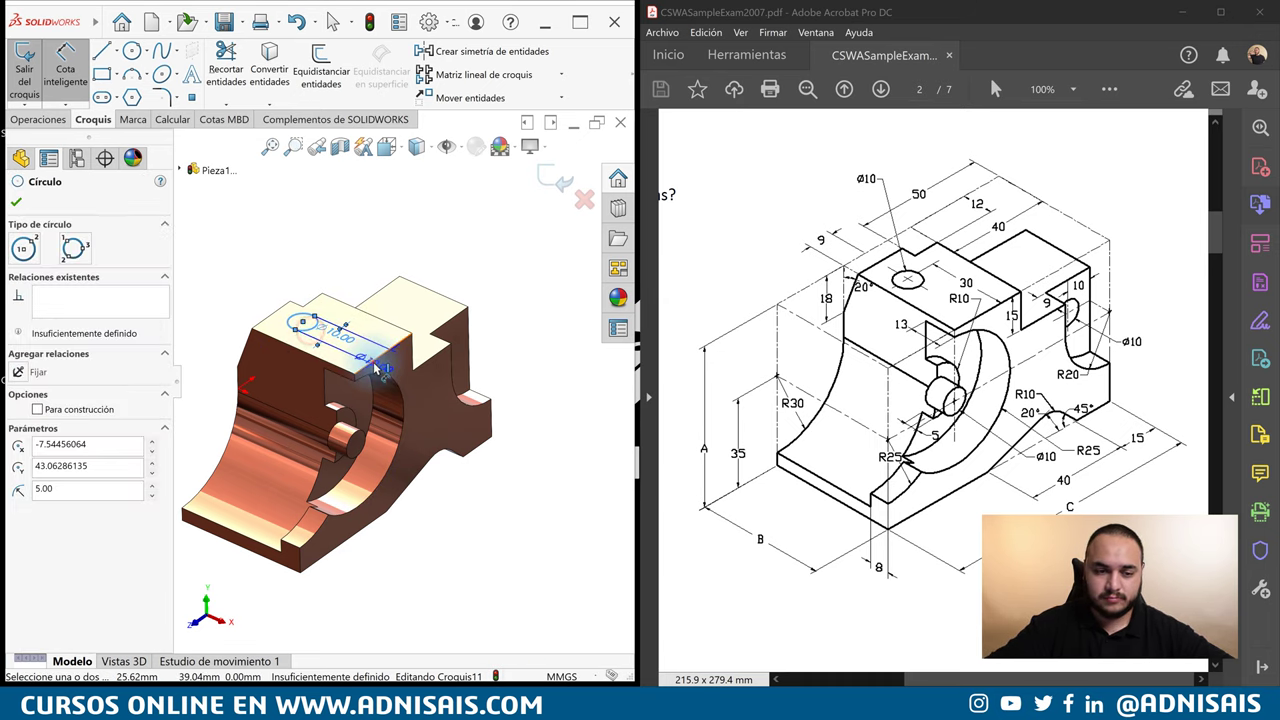
{"action": "left_click", "coordinate": [379, 368]}
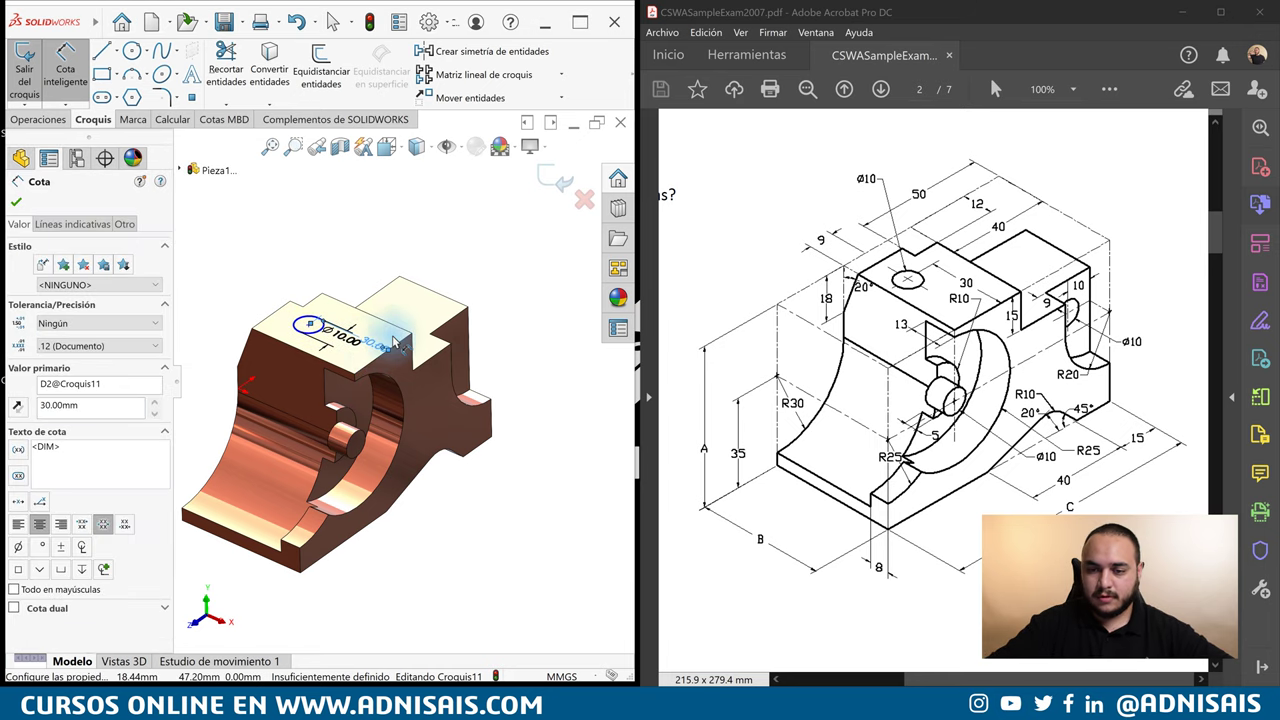
{"action": "scroll", "coordinate": [325, 343], "scroll_direction": "down", "scroll_amount": 2}
{"action": "left_click", "coordinate": [325, 335]}
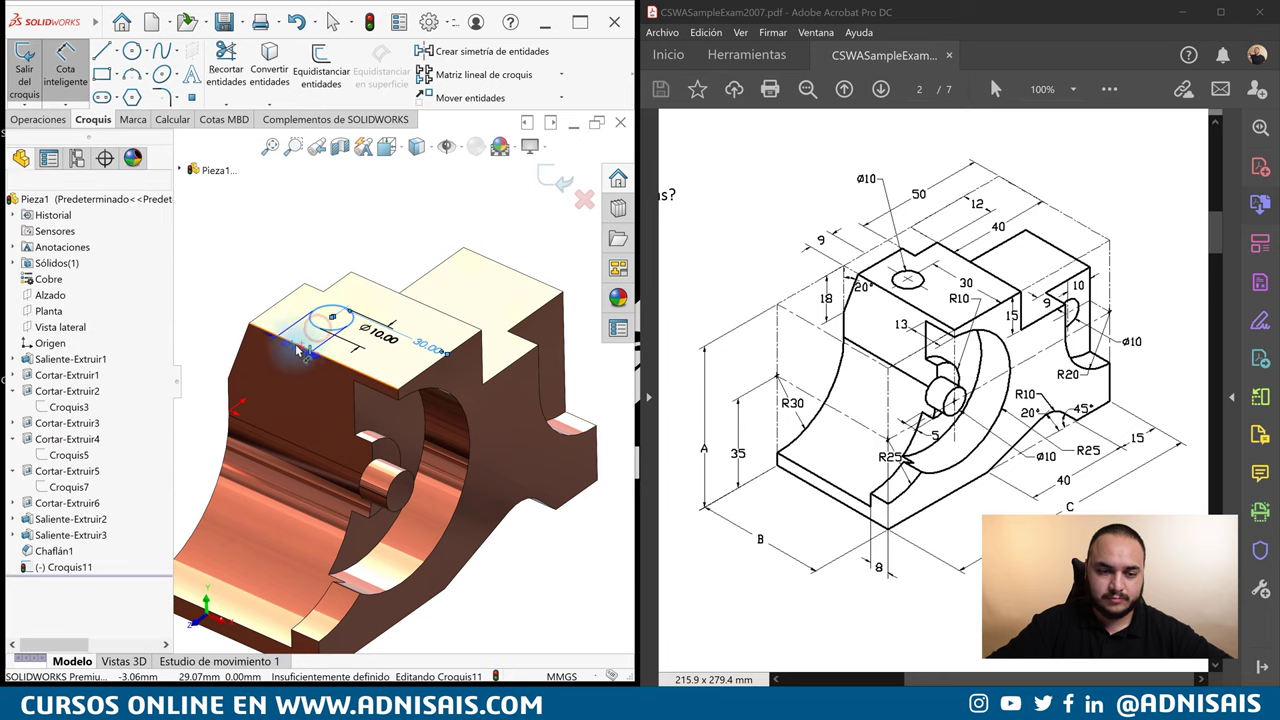
{"action": "left_click", "coordinate": [300, 335]}
{"action": "type", "text": "9"}
{"action": "key", "text": "Return"}
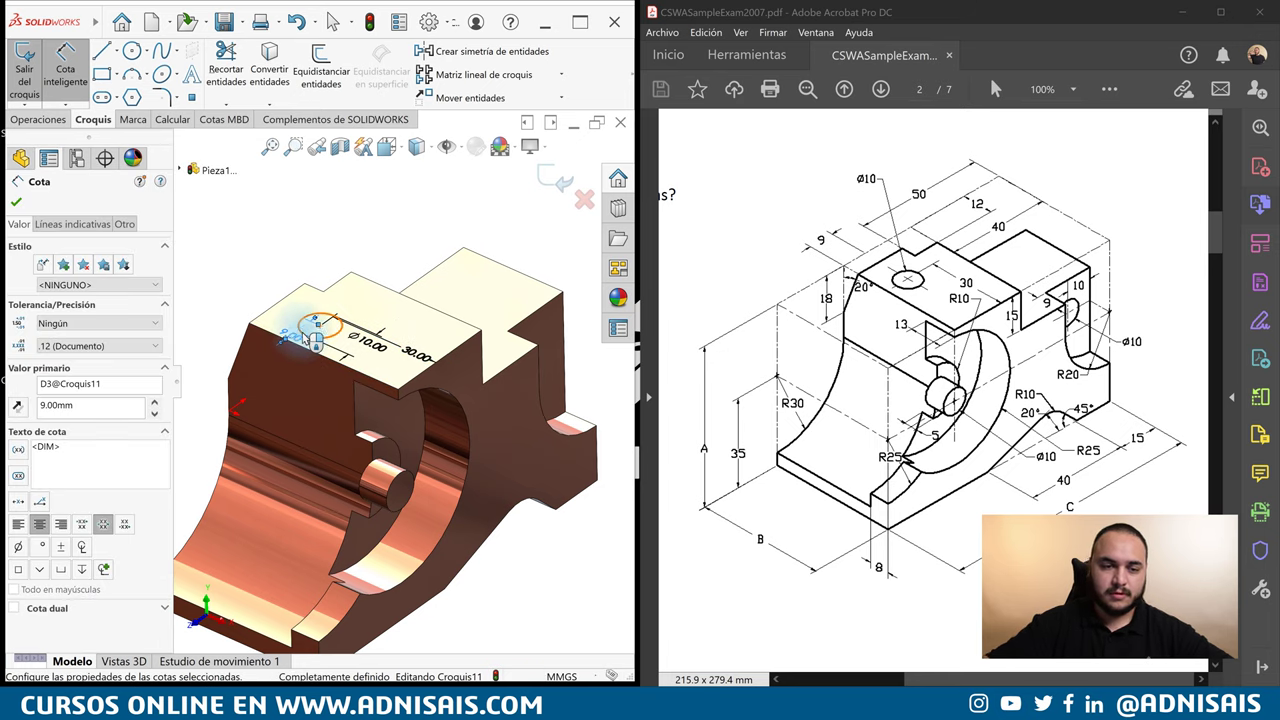
Cut the Ø10 circle into the part with a Through All extruded cut.
{"action": "left_click", "coordinate": [47, 120]}
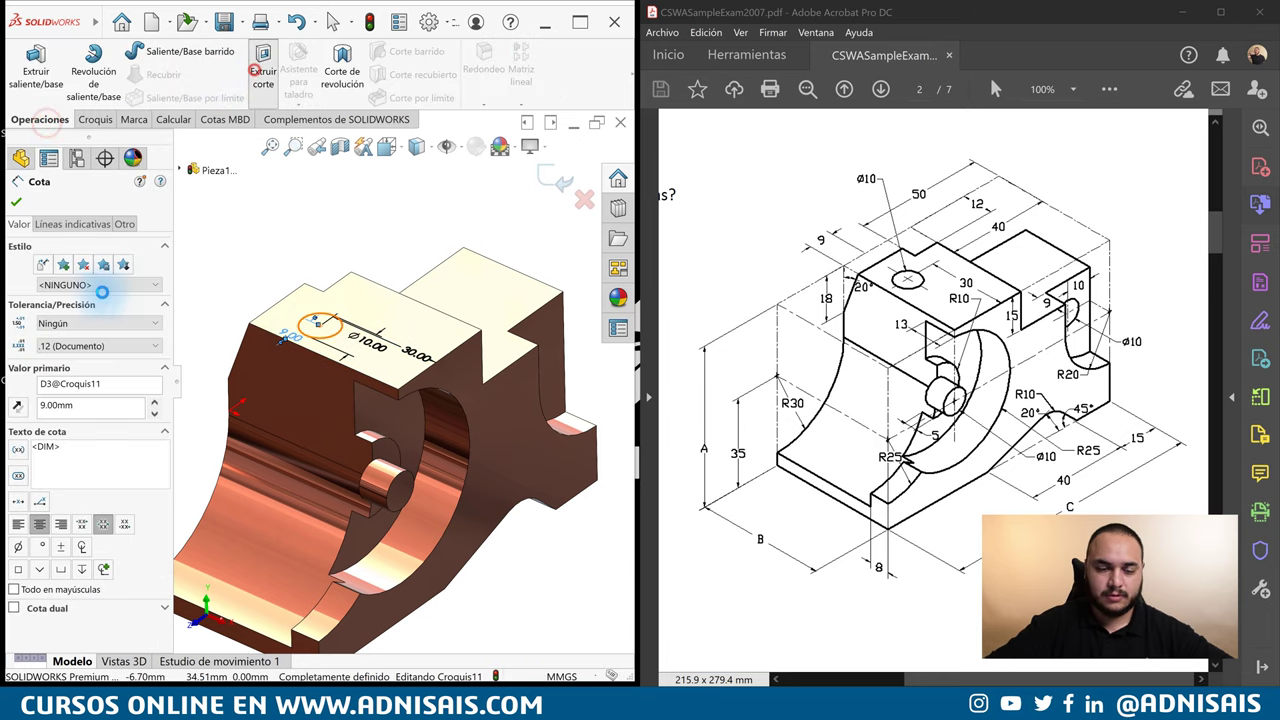
{"action": "left_click", "coordinate": [263, 68]}
{"action": "left_click", "coordinate": [130, 258]}
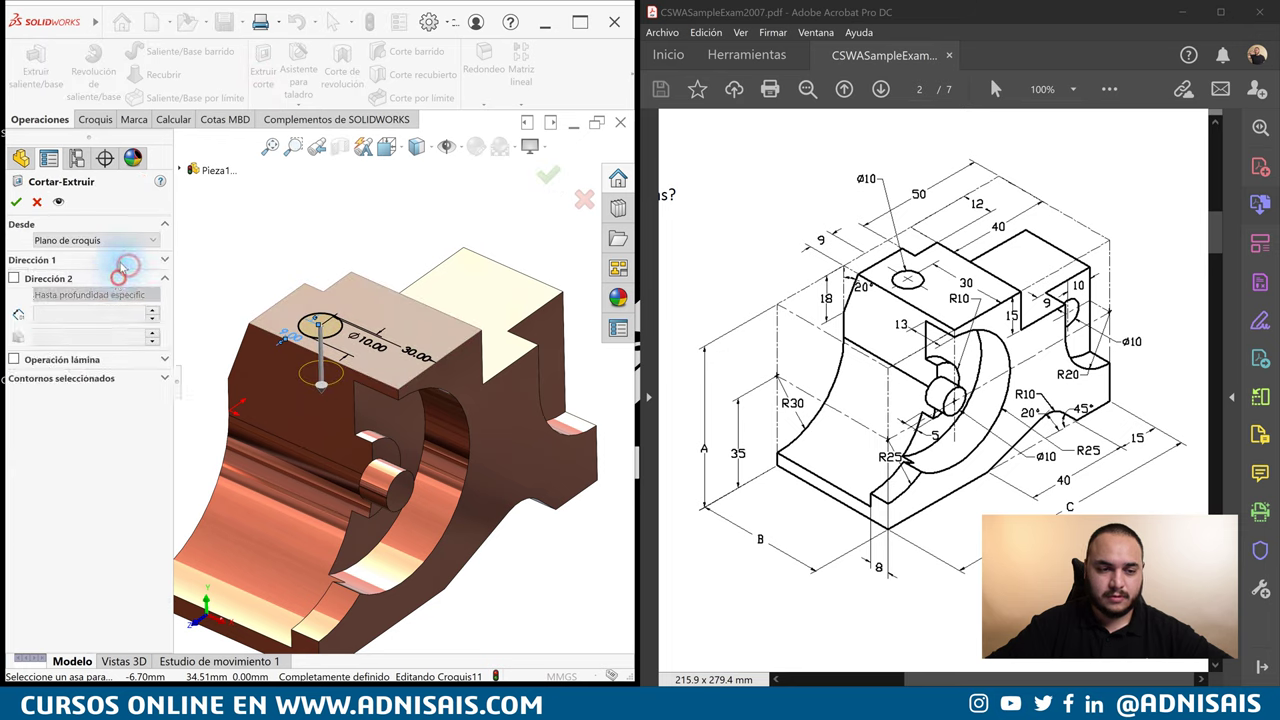
{"action": "left_click", "coordinate": [128, 258]}
{"action": "left_click", "coordinate": [80, 278]}
{"action": "left_click", "coordinate": [80, 303]}
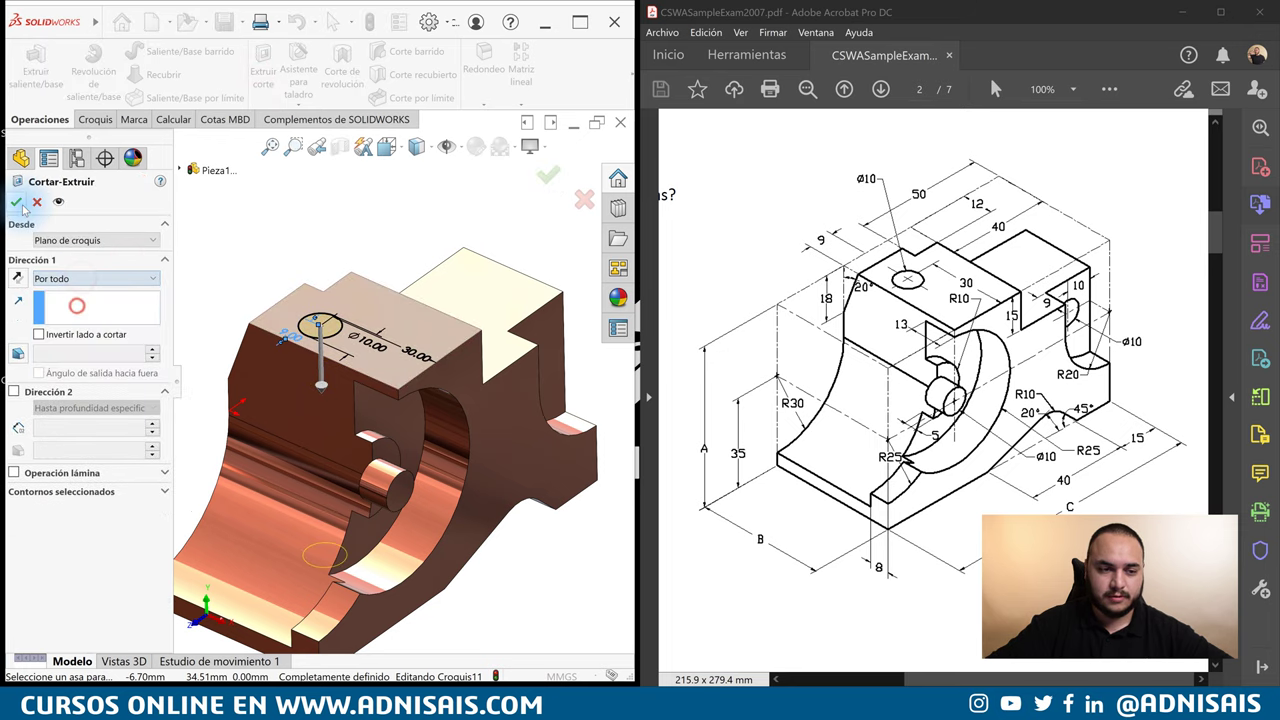
{"action": "left_click", "coordinate": [16, 201]}
{"action": "middle_click_drag", "start_coordinate": [420, 523], "coordinate": [423, 523]}
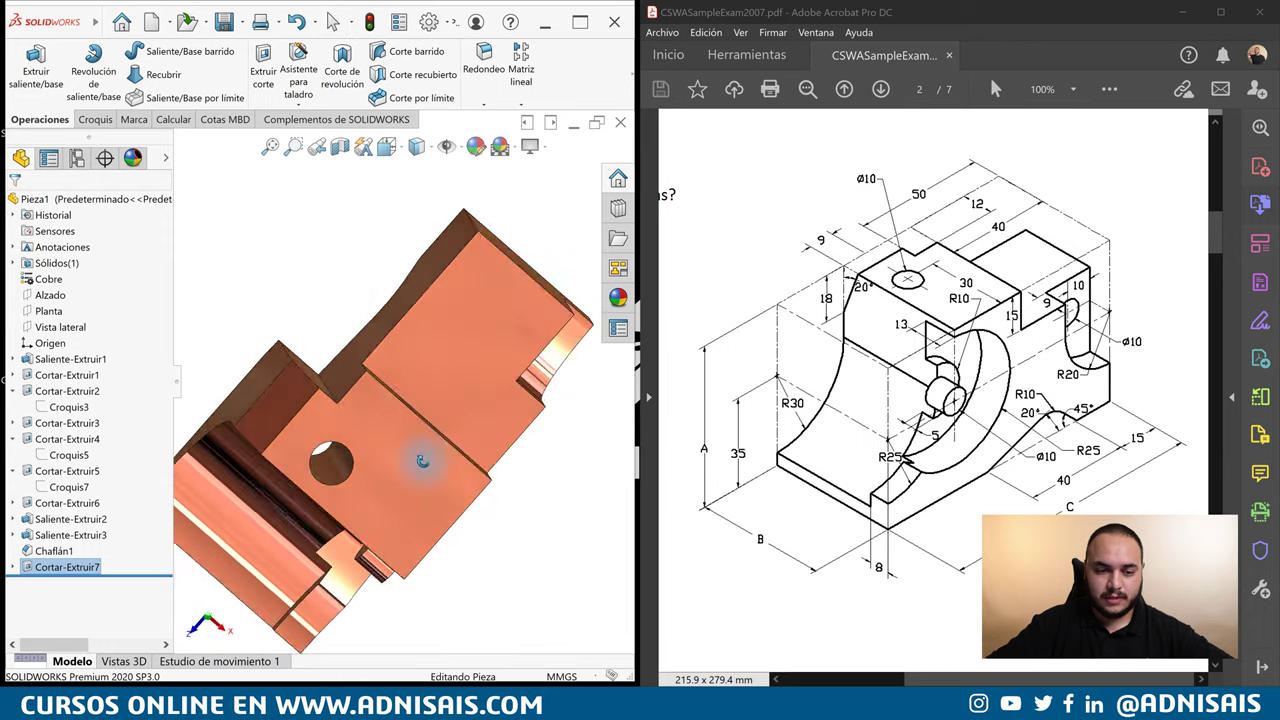
{"action": "middle_click_drag", "start_coordinate": [280, 286], "coordinate": [370, 370]}
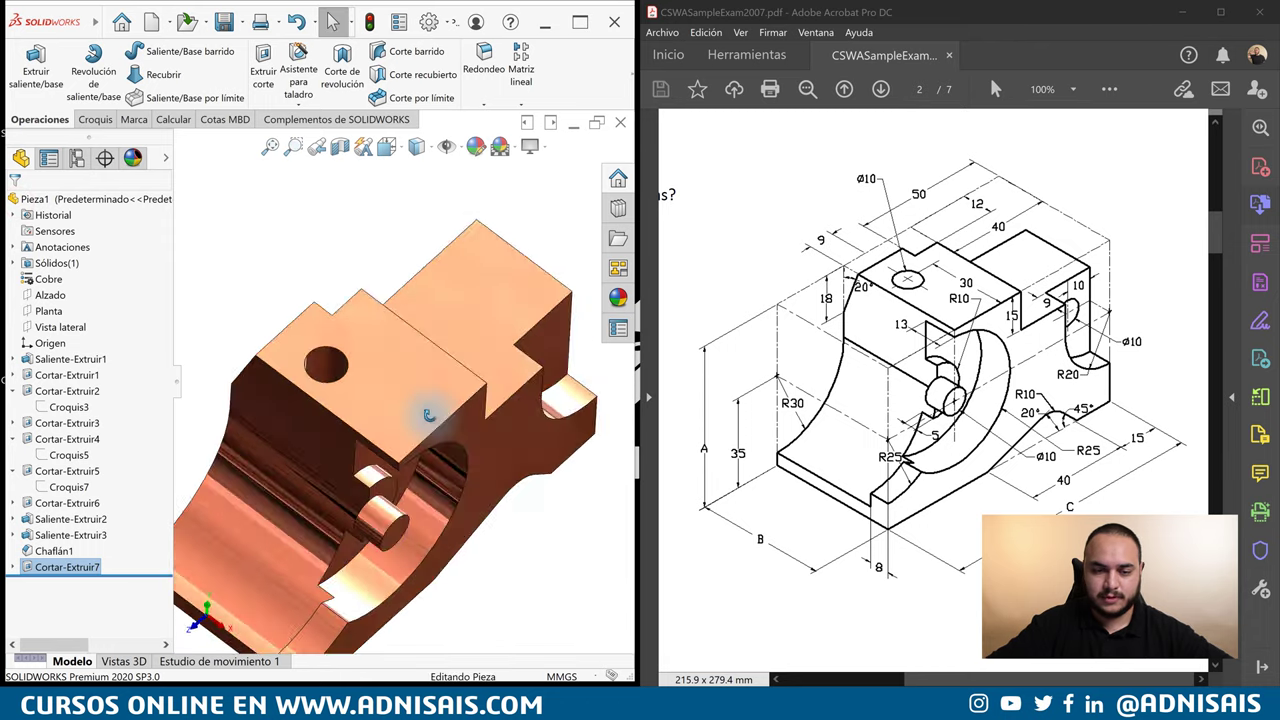
{"action": "scroll", "coordinate": [370, 372], "scroll_direction": "down", "scroll_amount": 2}
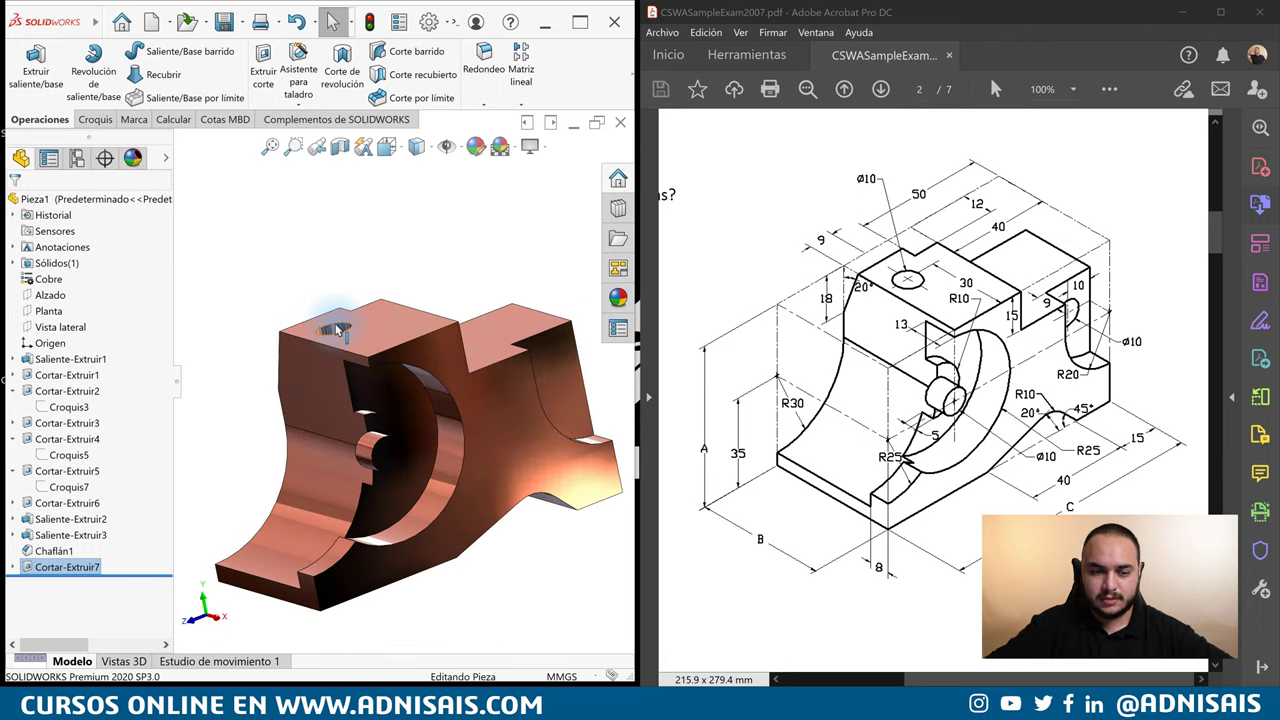
{"action": "left_click", "coordinate": [337, 335]}
Copy the hole onto the right-side face, keeping dangling references, and edit its sketch.
{"action": "left_click", "coordinate": [285, 210]}
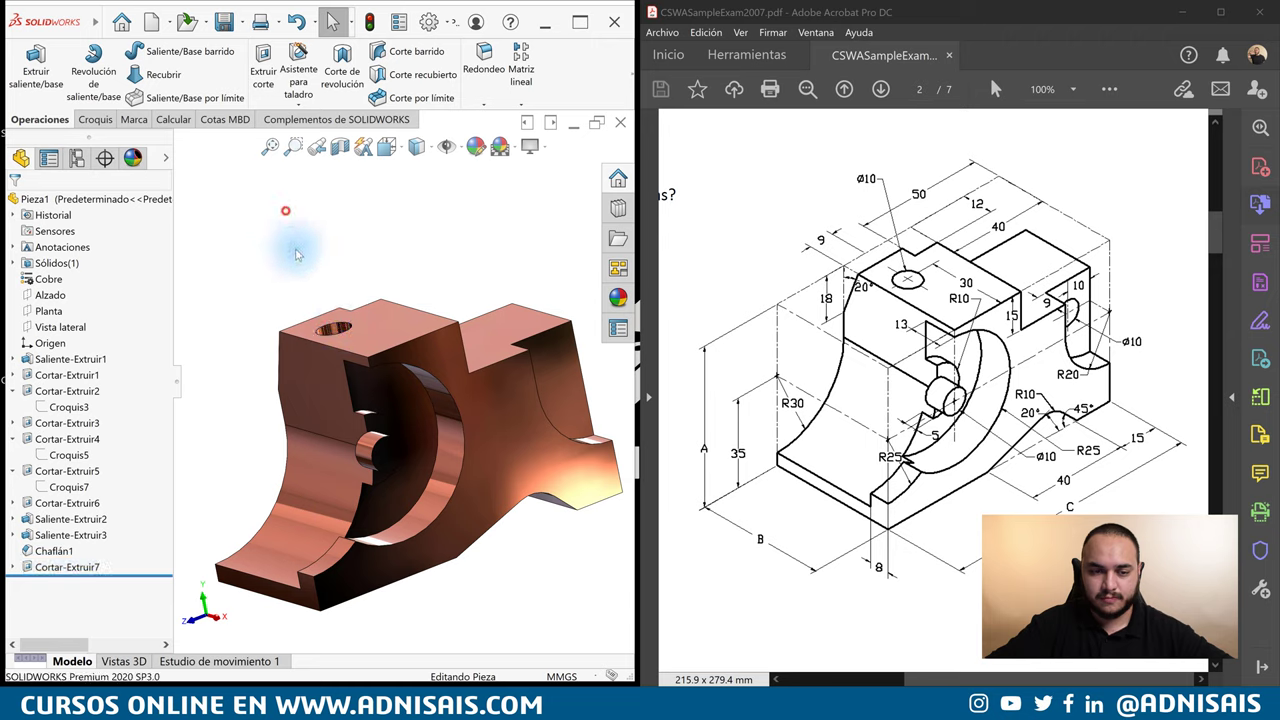
{"action": "left_click_drag", "start_coordinate": [337, 335], "coordinate": [558, 376], "text": "ctrl"}
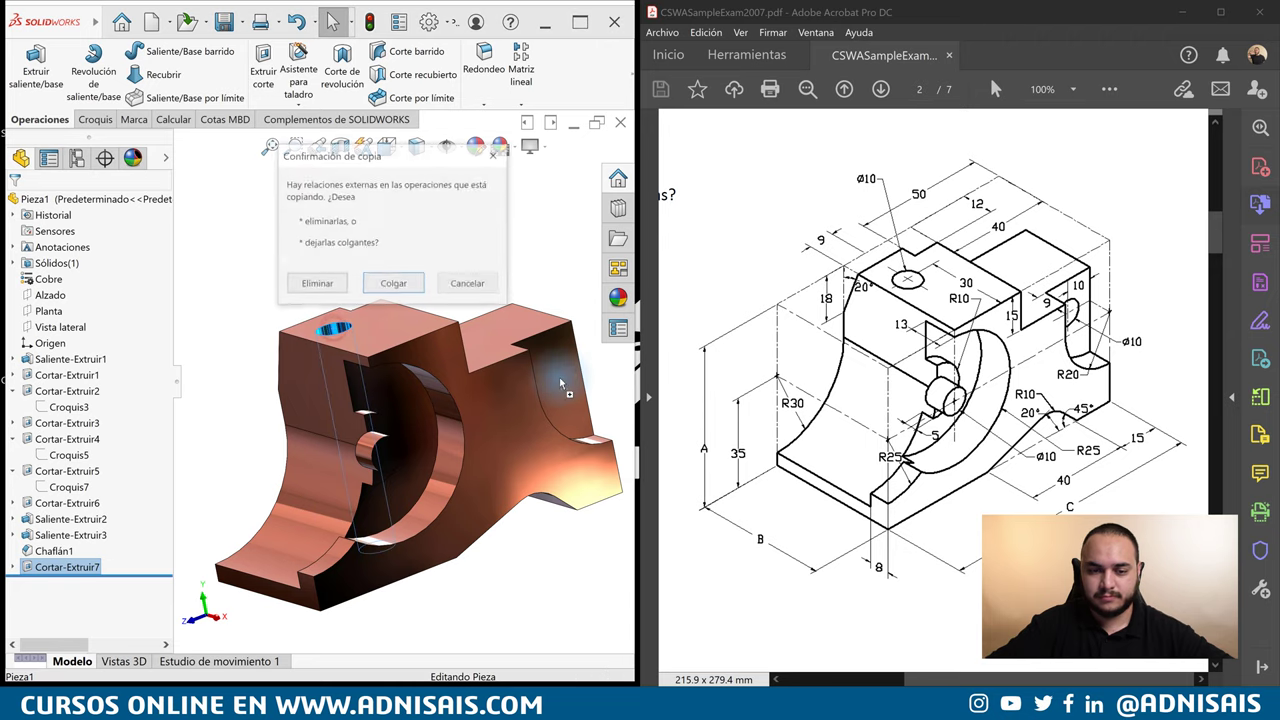
{"action": "left_click", "coordinate": [339, 284]}
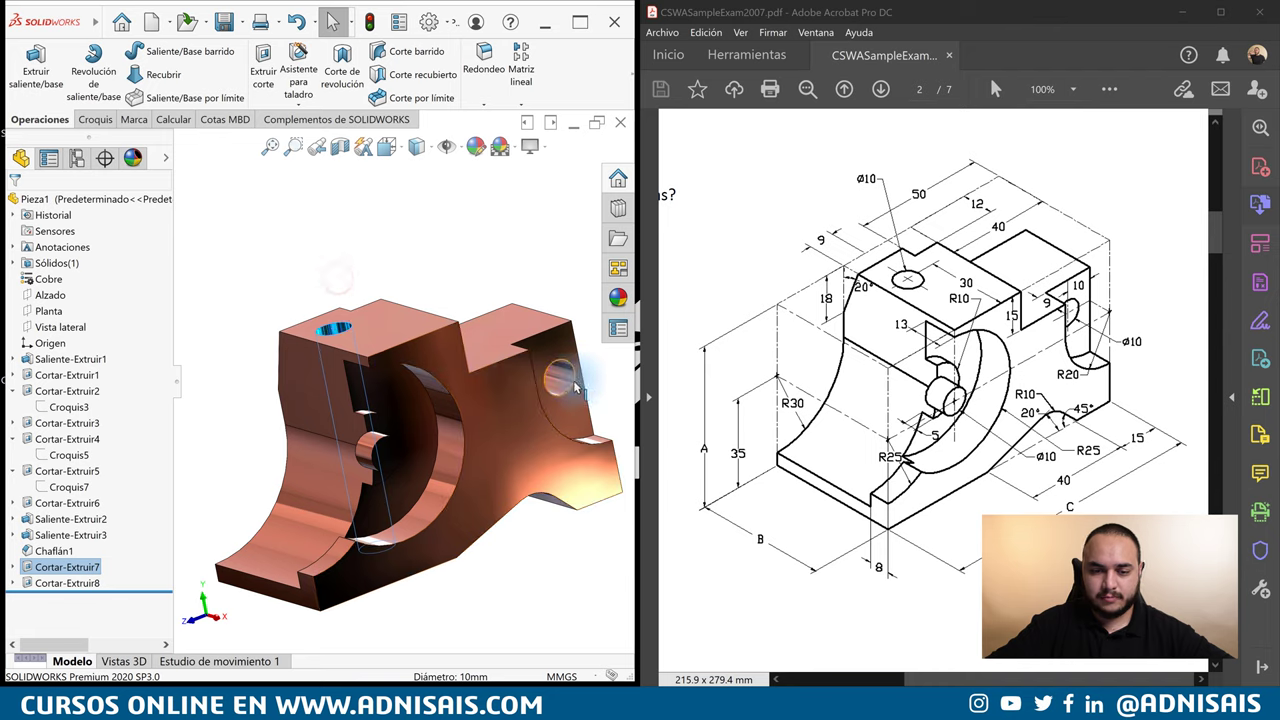
{"action": "left_click", "coordinate": [560, 374]}
{"action": "left_click", "coordinate": [607, 341]}
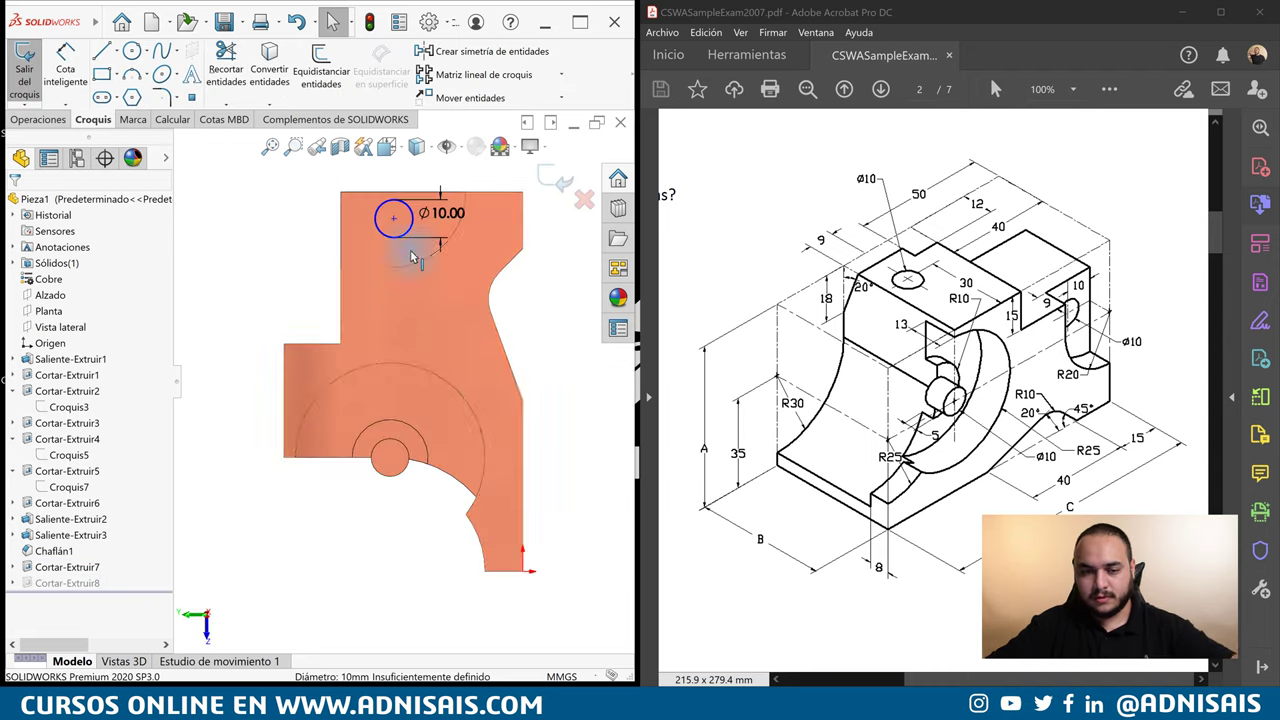
Align the Ø10 circle vertically with the point below and dimension it 10 mm from the top edge.
{"action": "left_click_drag", "start_coordinate": [394, 222], "coordinate": [406, 224]}
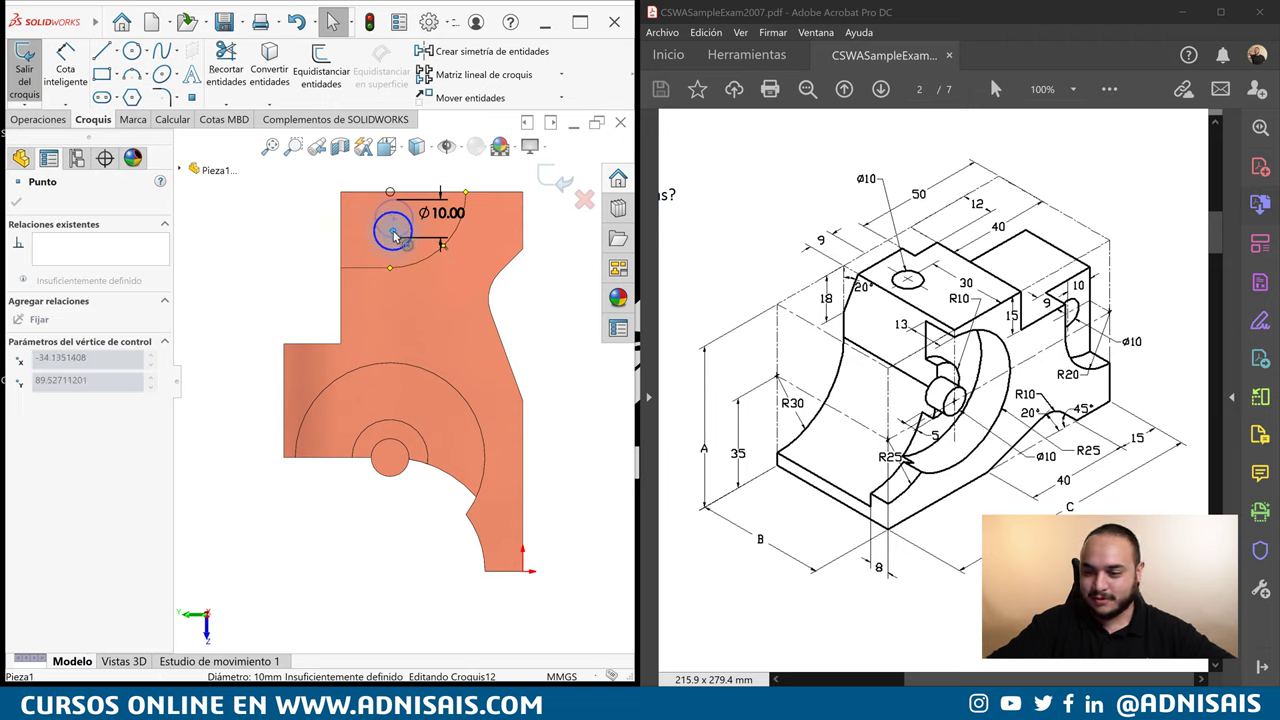
{"action": "left_click_drag", "start_coordinate": [390, 235], "coordinate": [390, 232]}
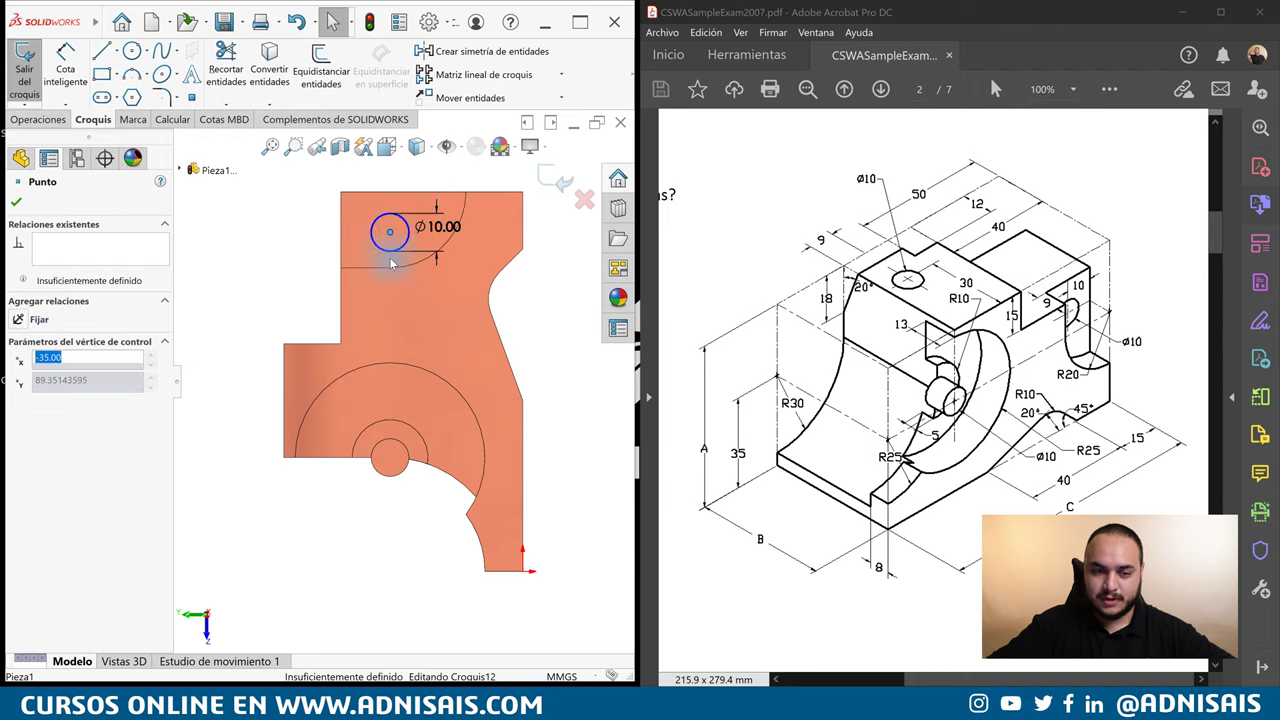
{"action": "left_click", "coordinate": [390, 267], "text": "ctrl"}
{"action": "left_click", "coordinate": [427, 229]}
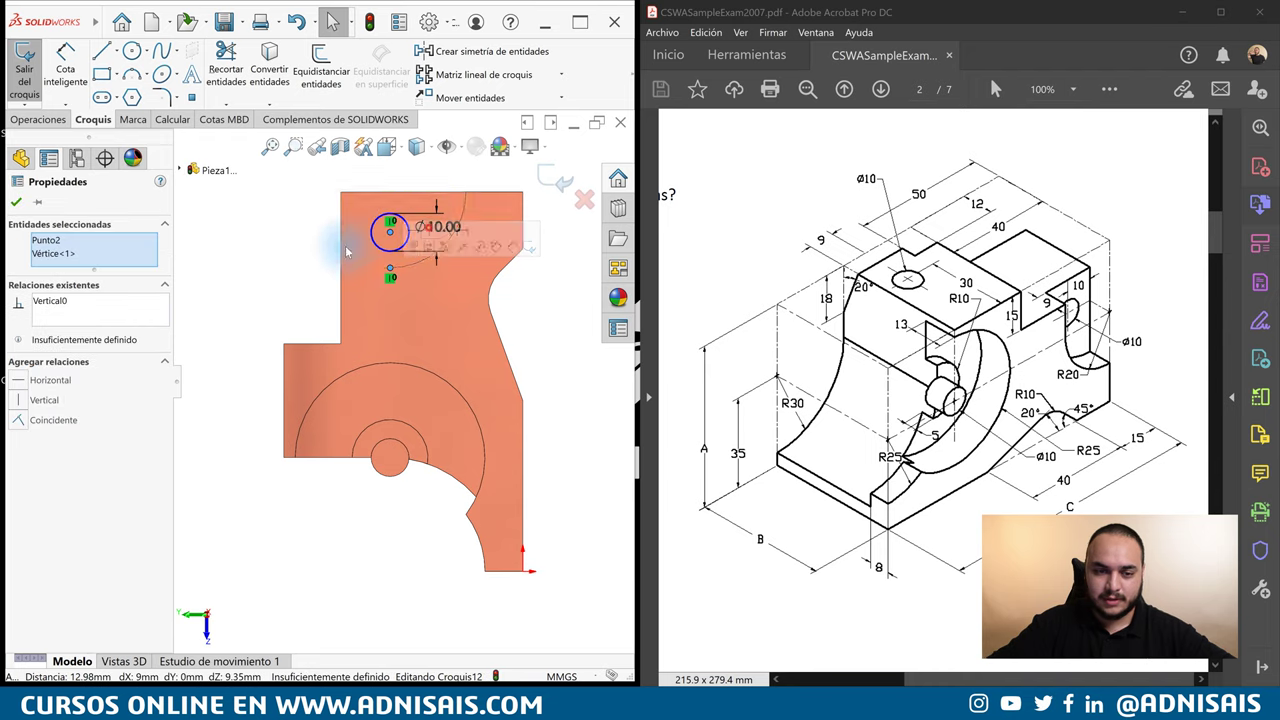
{"action": "left_click", "coordinate": [276, 241]}
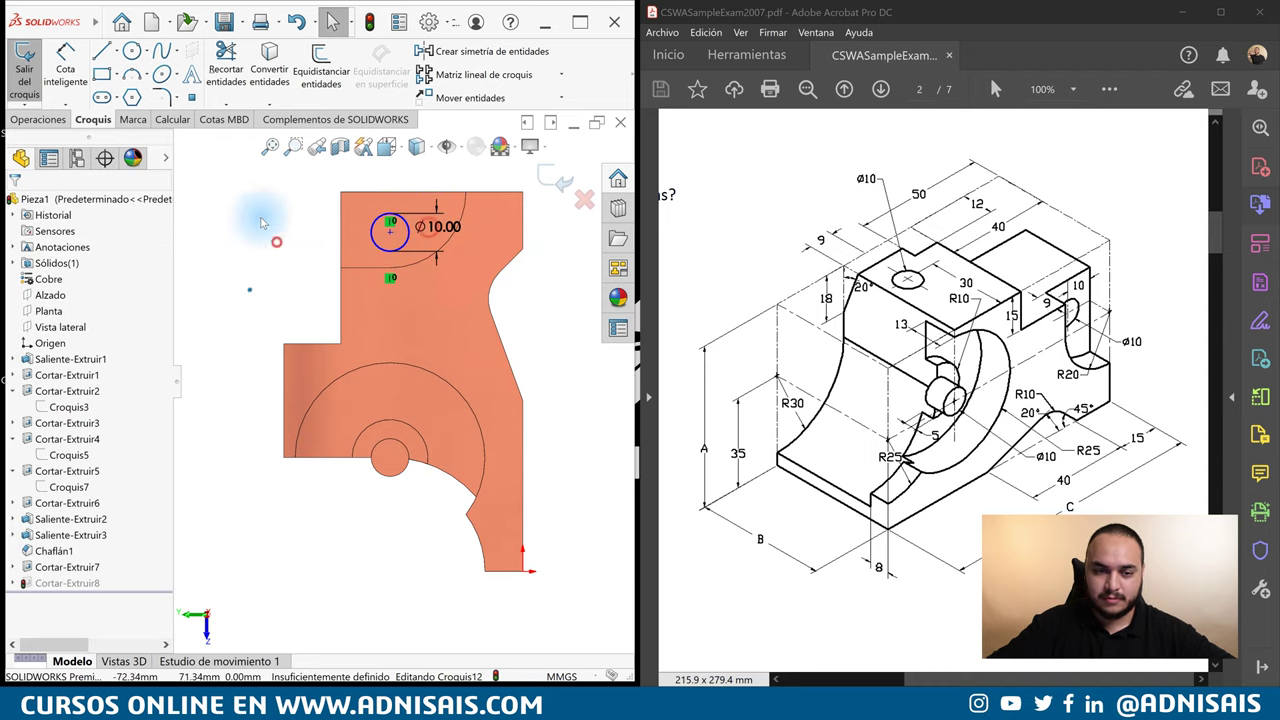
{"action": "left_click", "coordinate": [403, 221]}
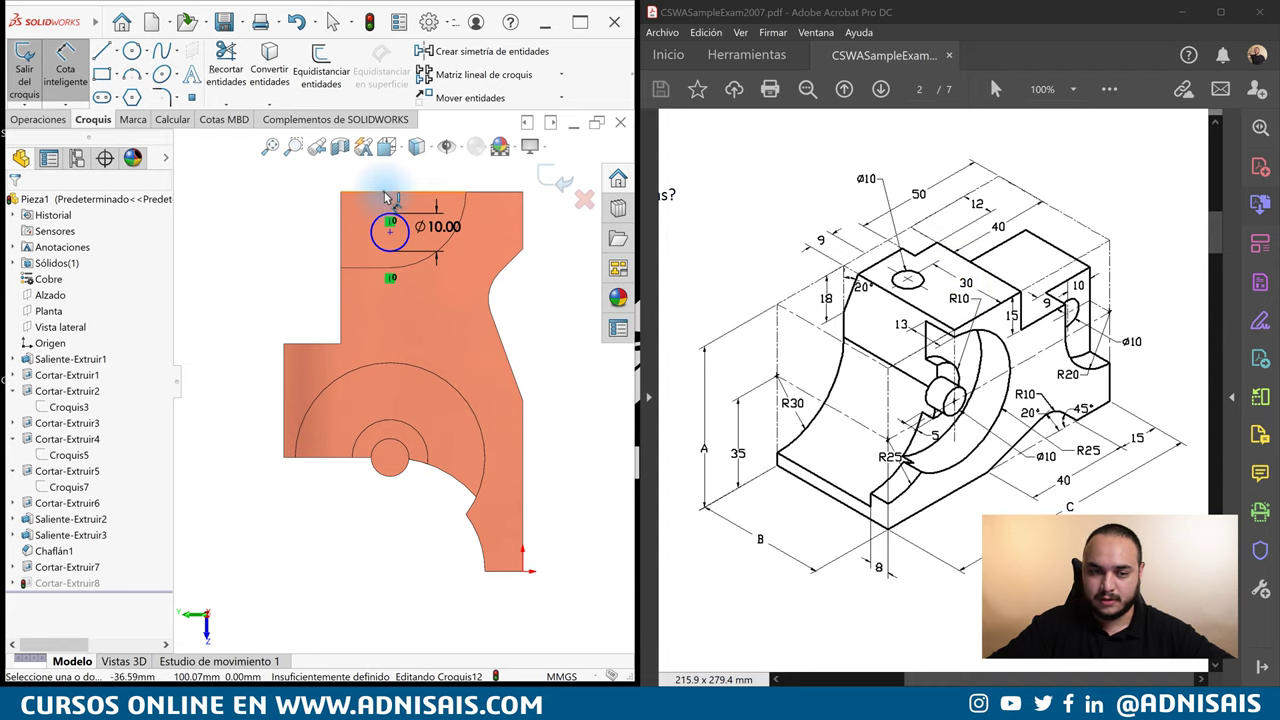
{"action": "left_click", "coordinate": [389, 231]}
{"action": "left_click", "coordinate": [318, 224]}
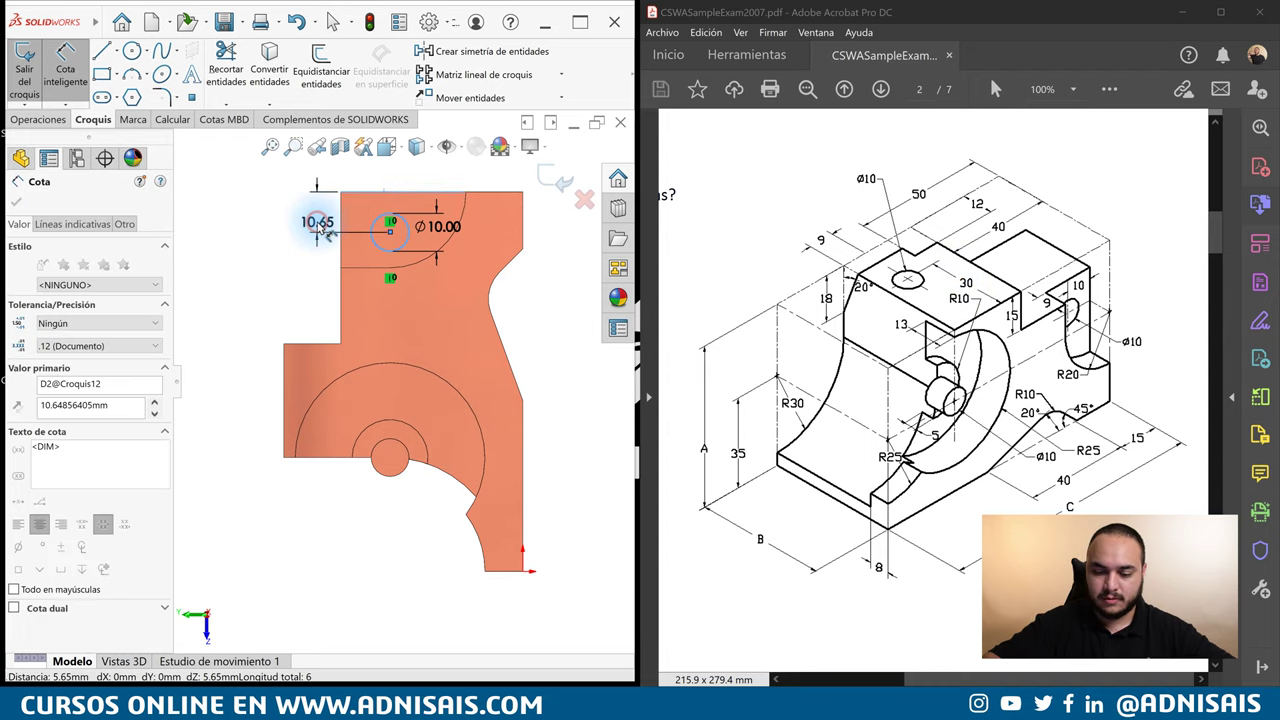
{"action": "type", "text": "10"}
{"action": "key", "text": "Return"}
{"action": "left_click", "coordinate": [563, 180]}
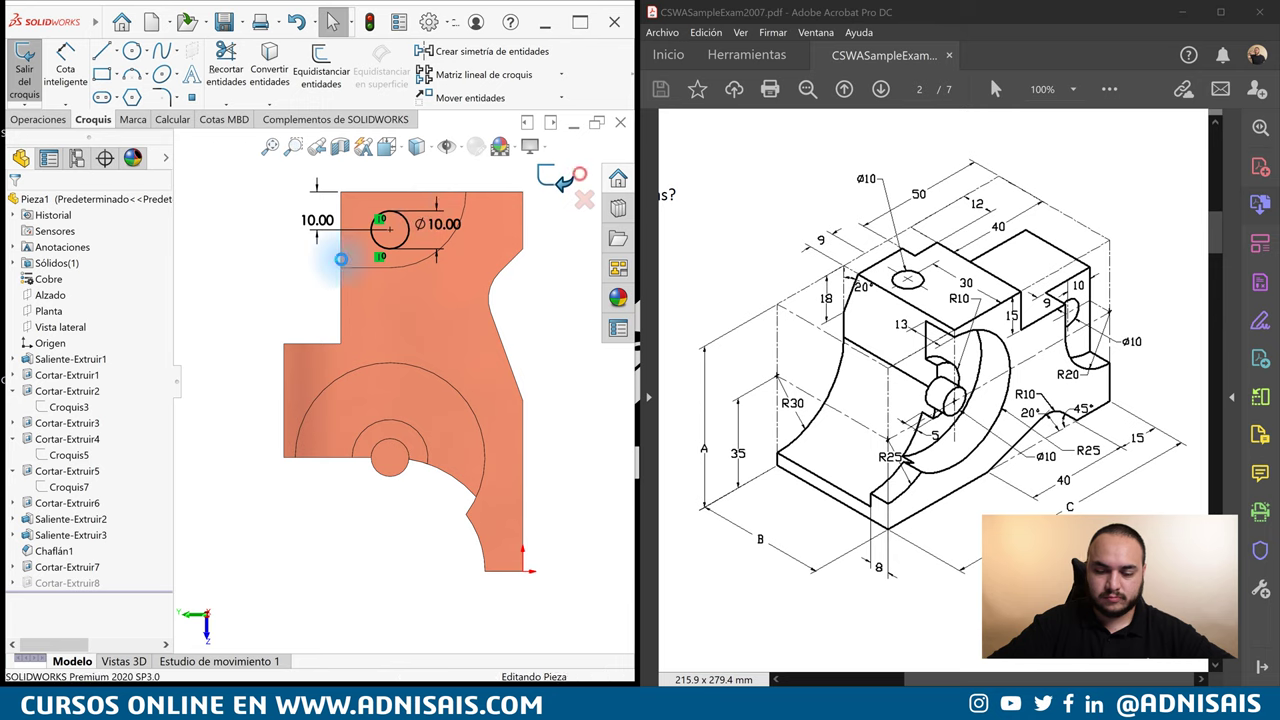
Exit the sketch to complete Cortar-Extruir8 and scroll the exam PDF up to page 1.
{"action": "left_click", "coordinate": [968, 305]}
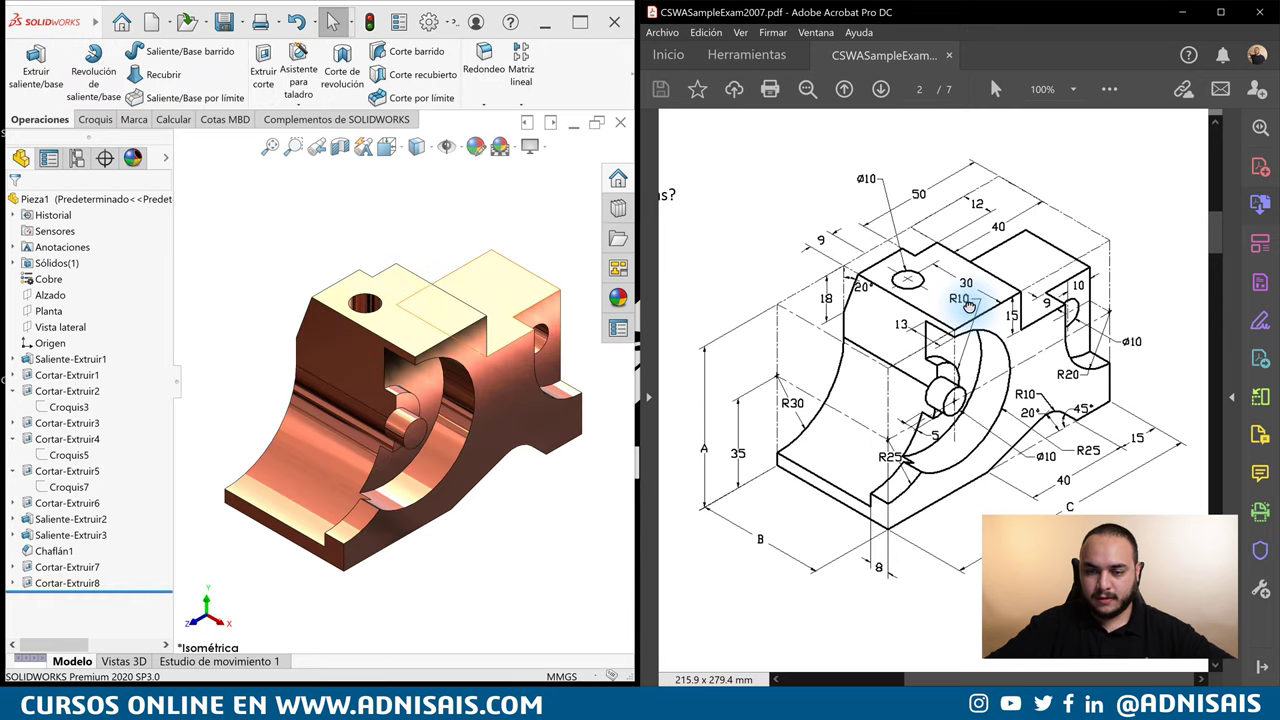
{"action": "scroll", "coordinate": [1000, 300], "scroll_direction": "up", "scroll_amount": 4}
{"action": "scroll", "coordinate": [1016, 297], "scroll_direction": "up", "scroll_amount": 4}
{"action": "scroll", "coordinate": [1030, 310], "scroll_direction": "up", "scroll_amount": 1}
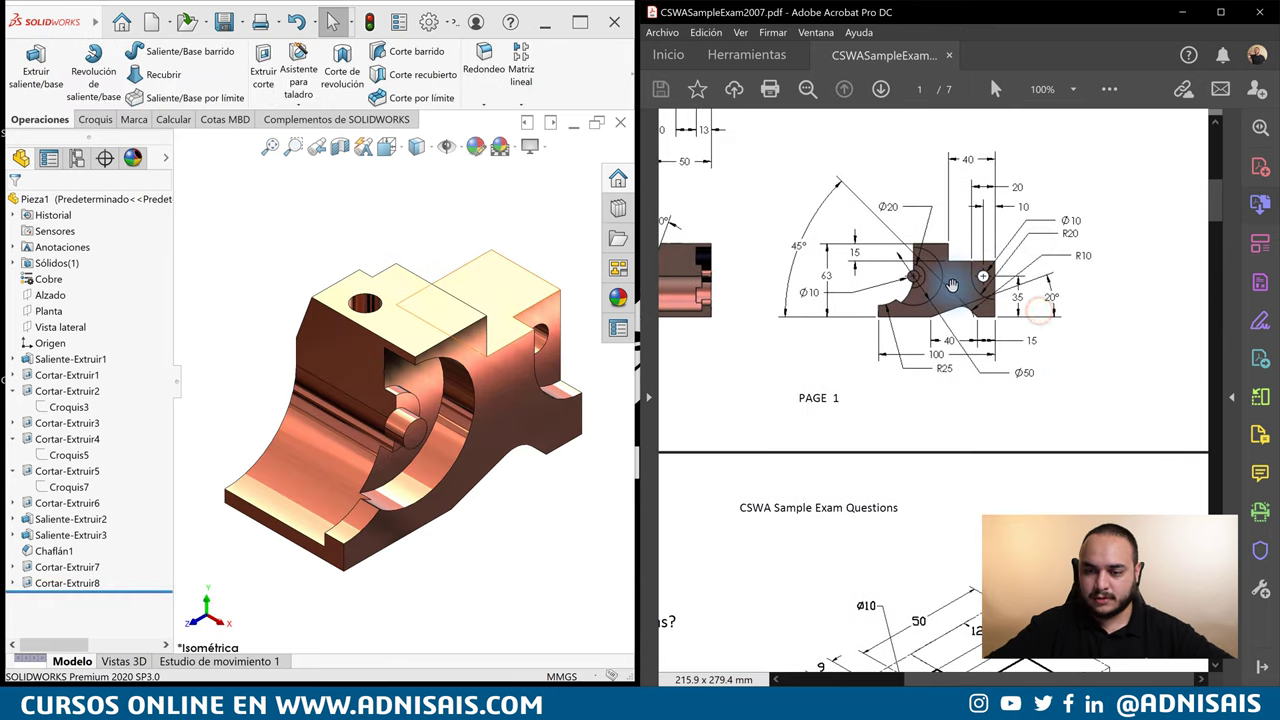
{"action": "scroll", "coordinate": [952, 285], "scroll_direction": "up", "scroll_amount": 5}
{"action": "left_click", "coordinate": [449, 237]}
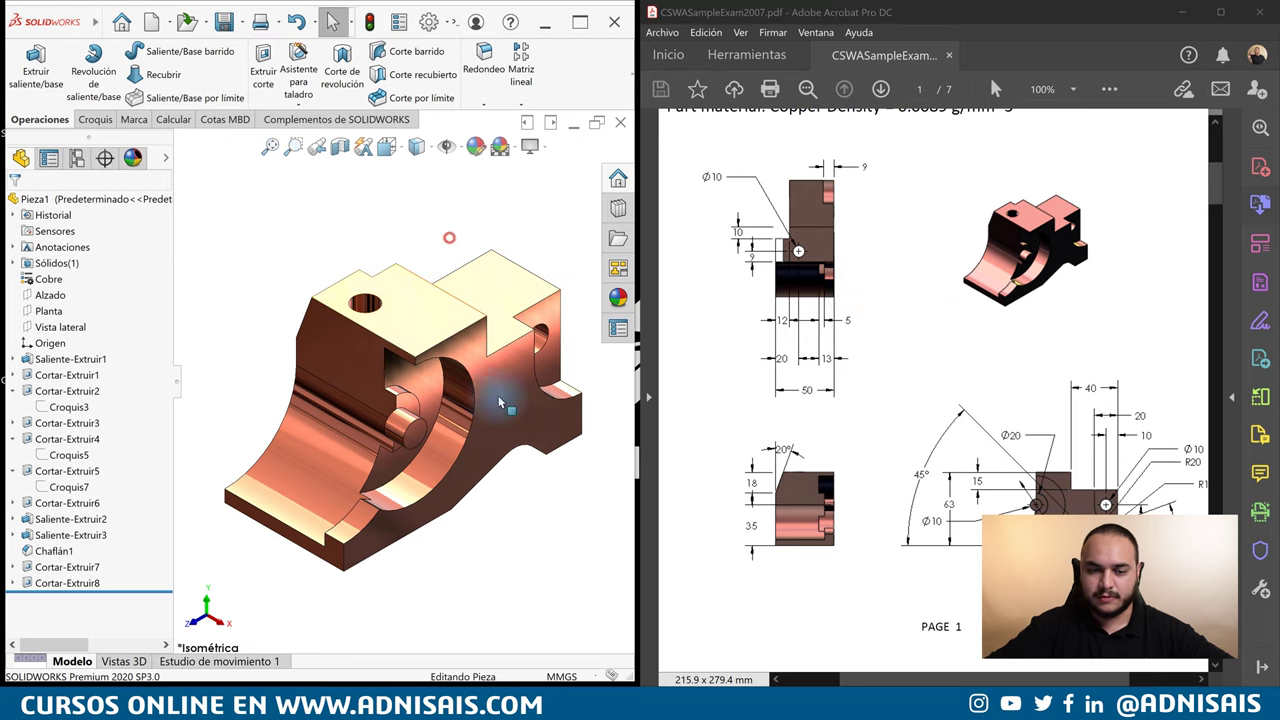
Scroll the exam PDF down to page 2's overall-mass question and answer choices.
{"action": "left_click", "coordinate": [991, 429]}
{"action": "scroll", "coordinate": [991, 429], "scroll_direction": "down", "scroll_amount": 5}
{"action": "scroll", "coordinate": [1040, 420], "scroll_direction": "down", "scroll_amount": 7}
{"action": "scroll", "coordinate": [1133, 476], "scroll_direction": "down", "scroll_amount": 4}
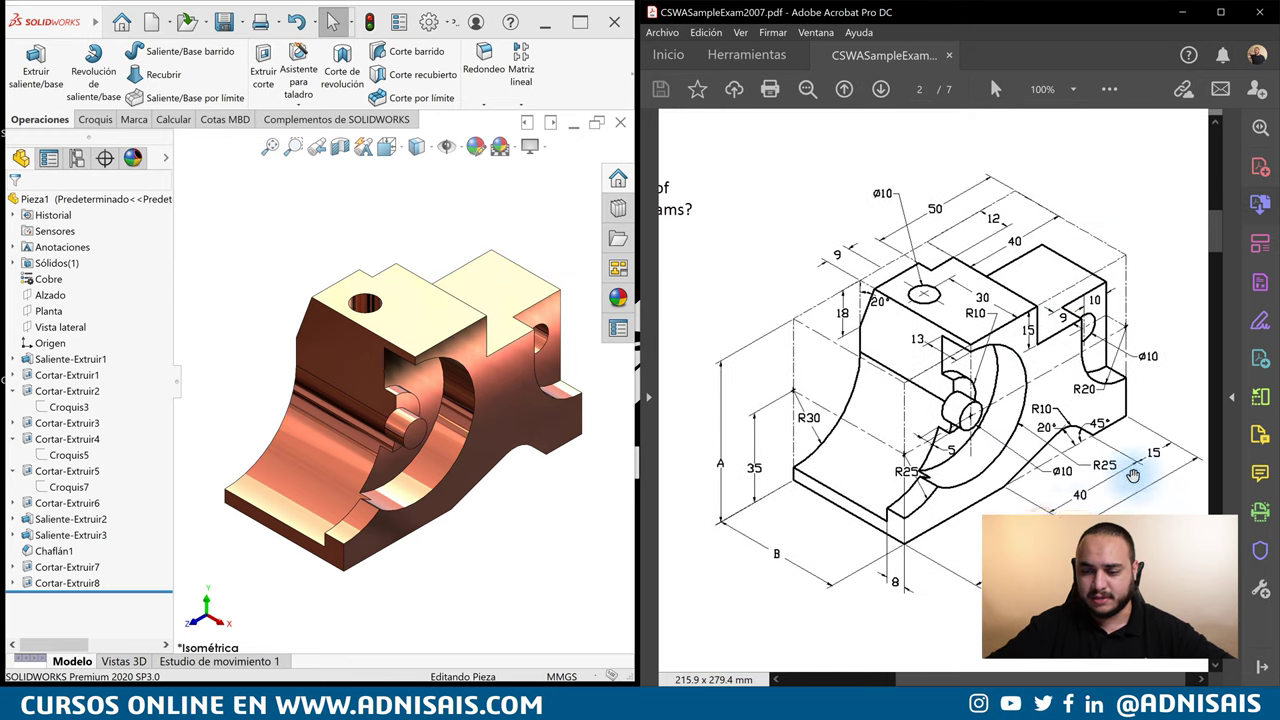
{"action": "left_click", "coordinate": [436, 260]}
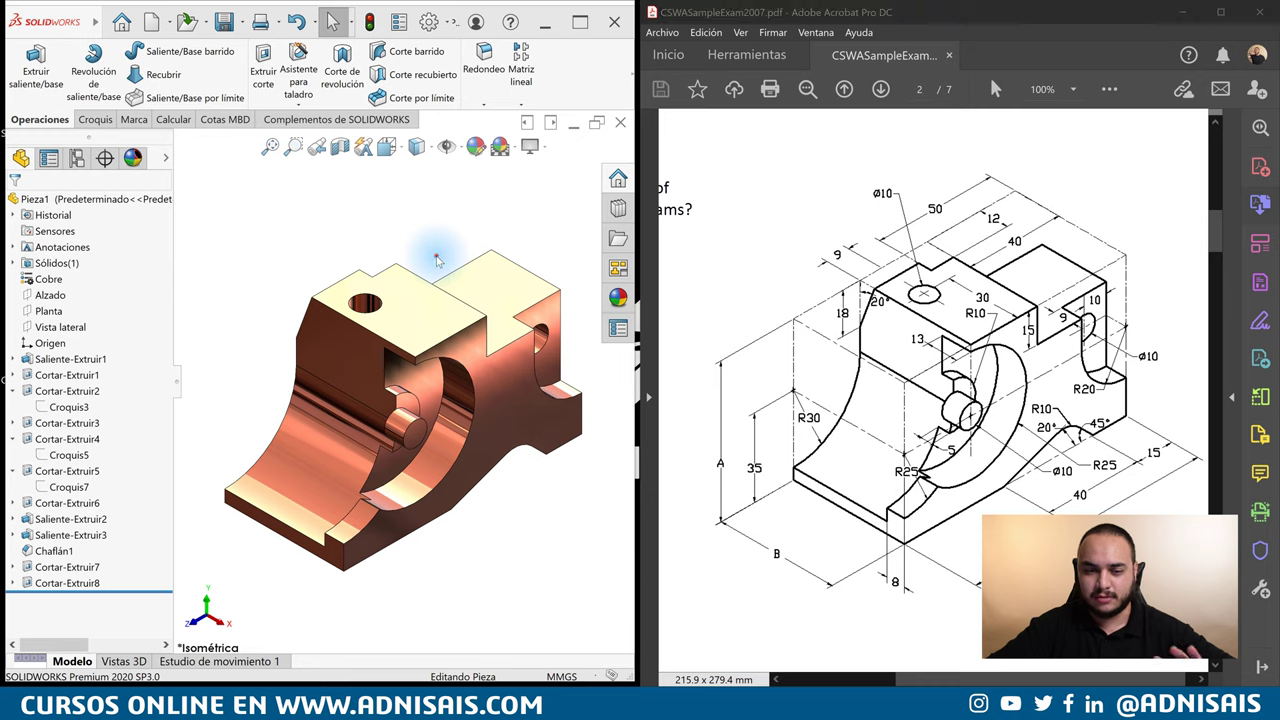
{"action": "left_click", "coordinate": [851, 396]}
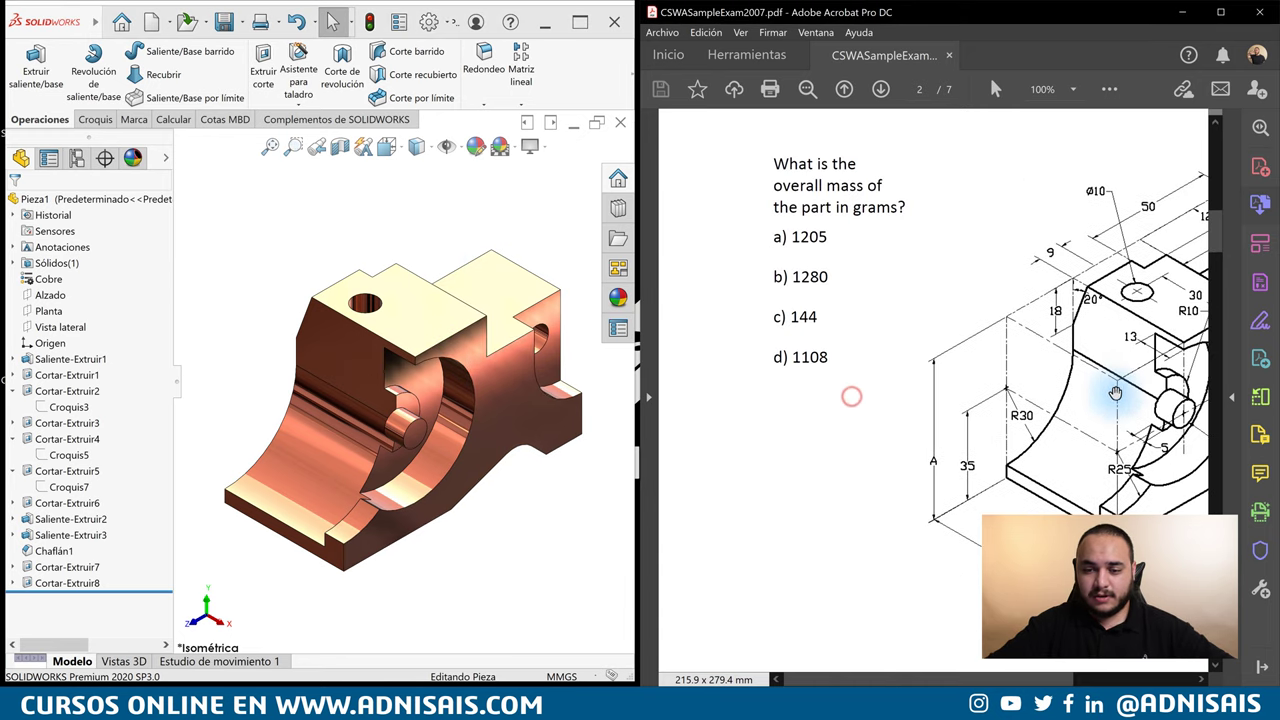
{"action": "left_click", "coordinate": [243, 236]}
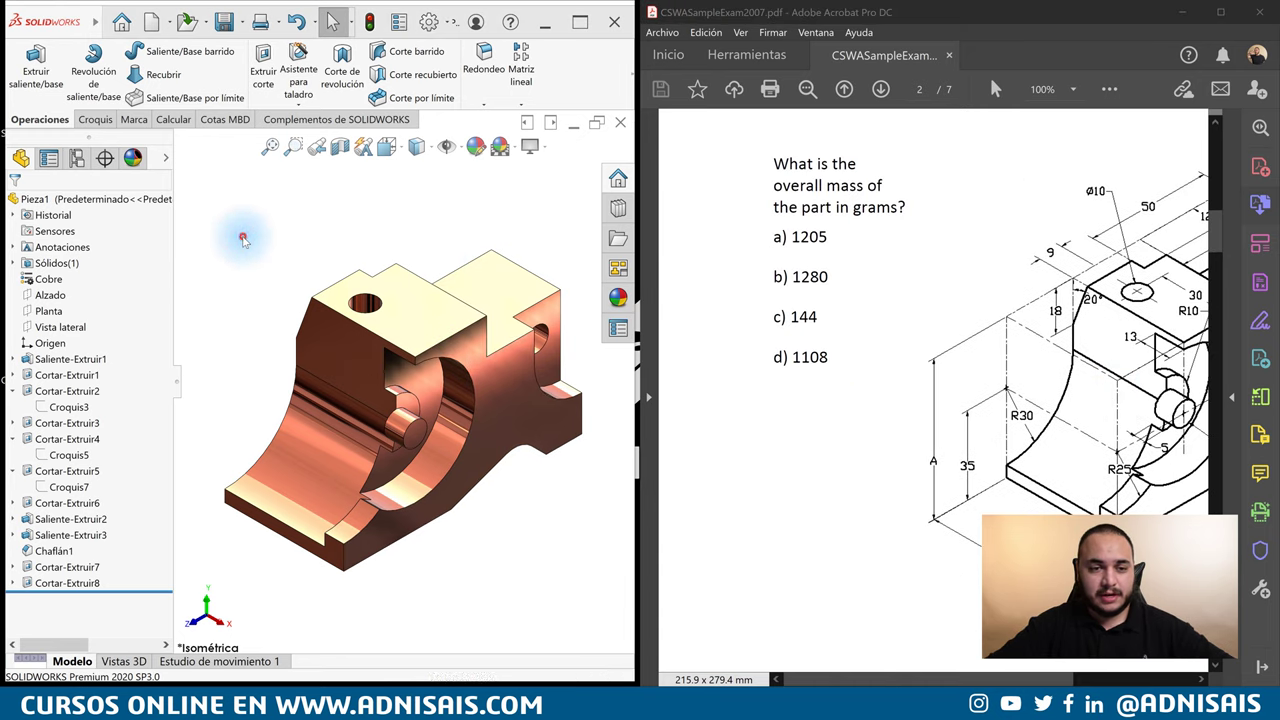
Calculate Physical Properties (1280.33 g) and place the results beside the fitted exam page.
{"action": "left_click", "coordinate": [168, 121]}
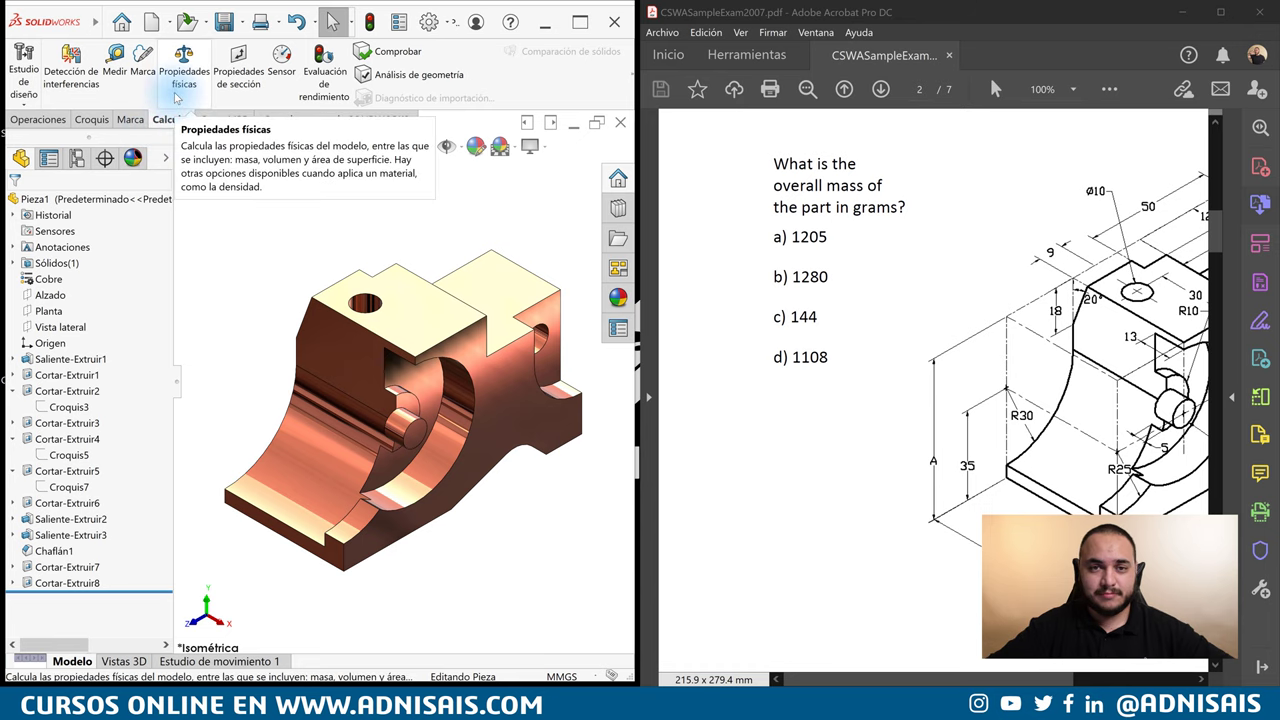
{"action": "left_click", "coordinate": [176, 97]}
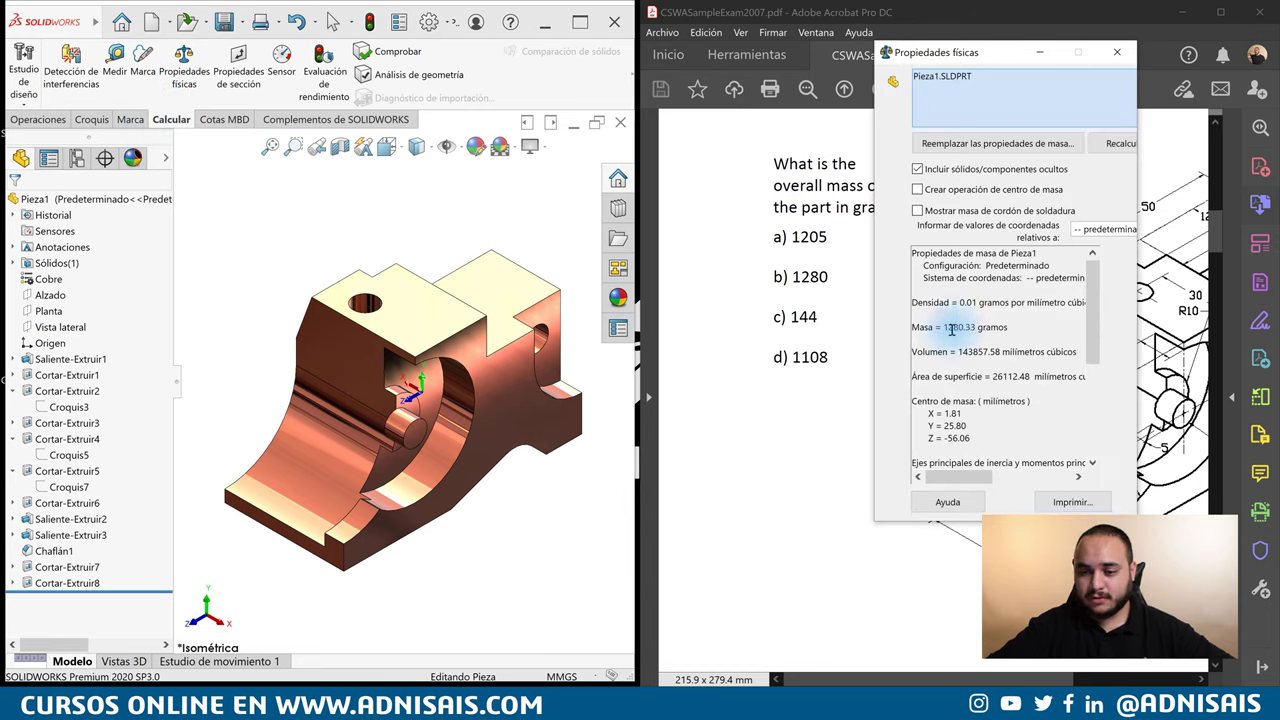
{"action": "left_click", "coordinate": [795, 278]}
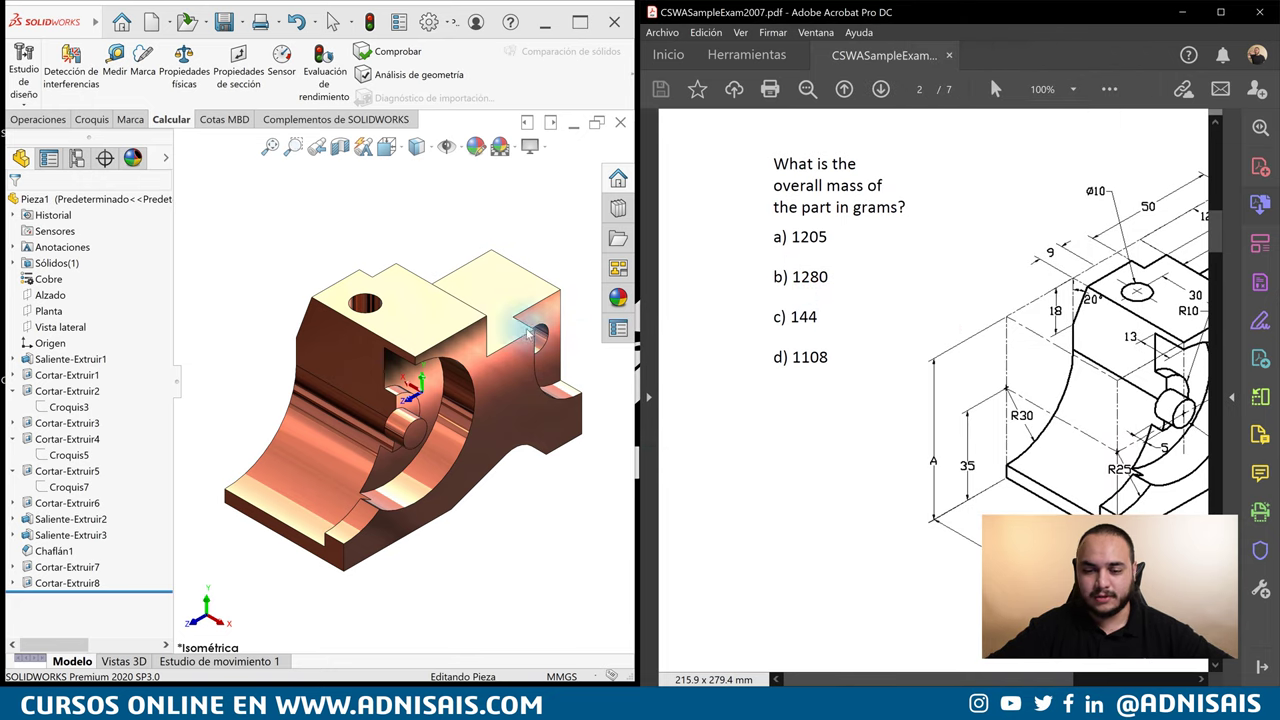
{"action": "left_click", "coordinate": [435, 237]}
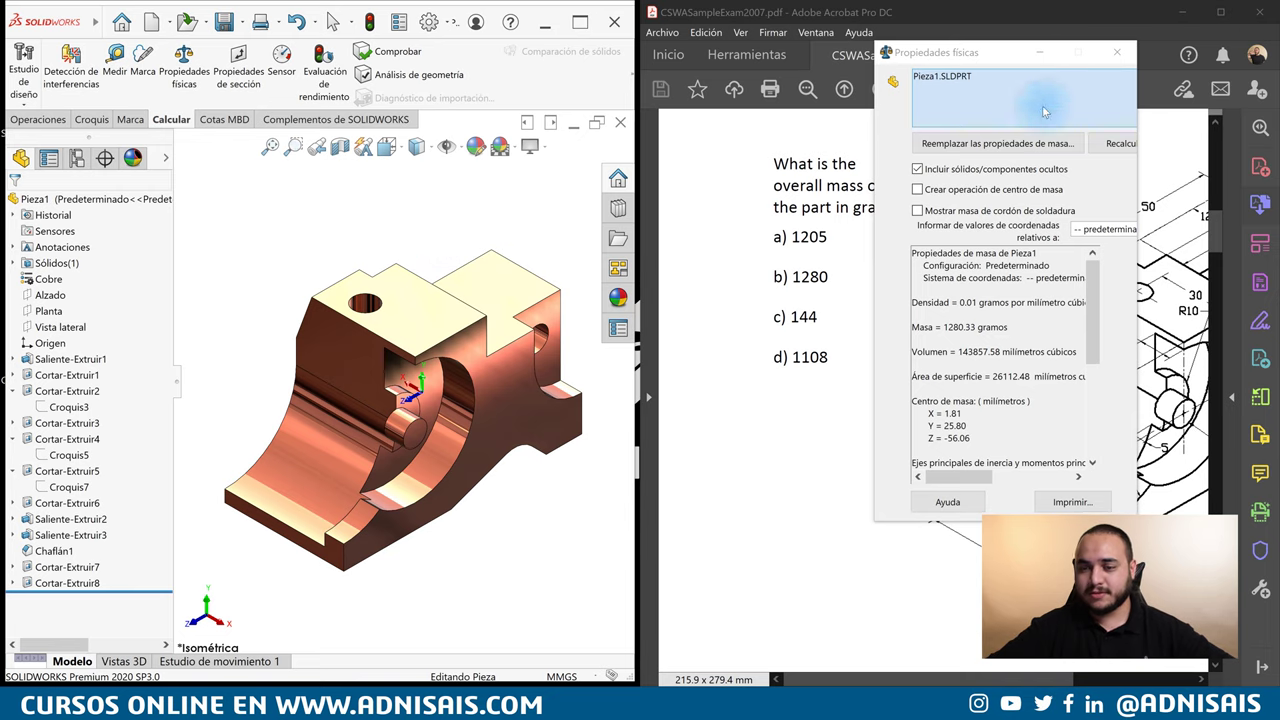
{"action": "mouse_move", "coordinate": [1005, 57]}
{"action": "left_mouse_down"}
{"action": "mouse_move", "coordinate": [180, 155]}
{"action": "mouse_move", "coordinate": [144, 146]}
{"action": "left_mouse_up"}
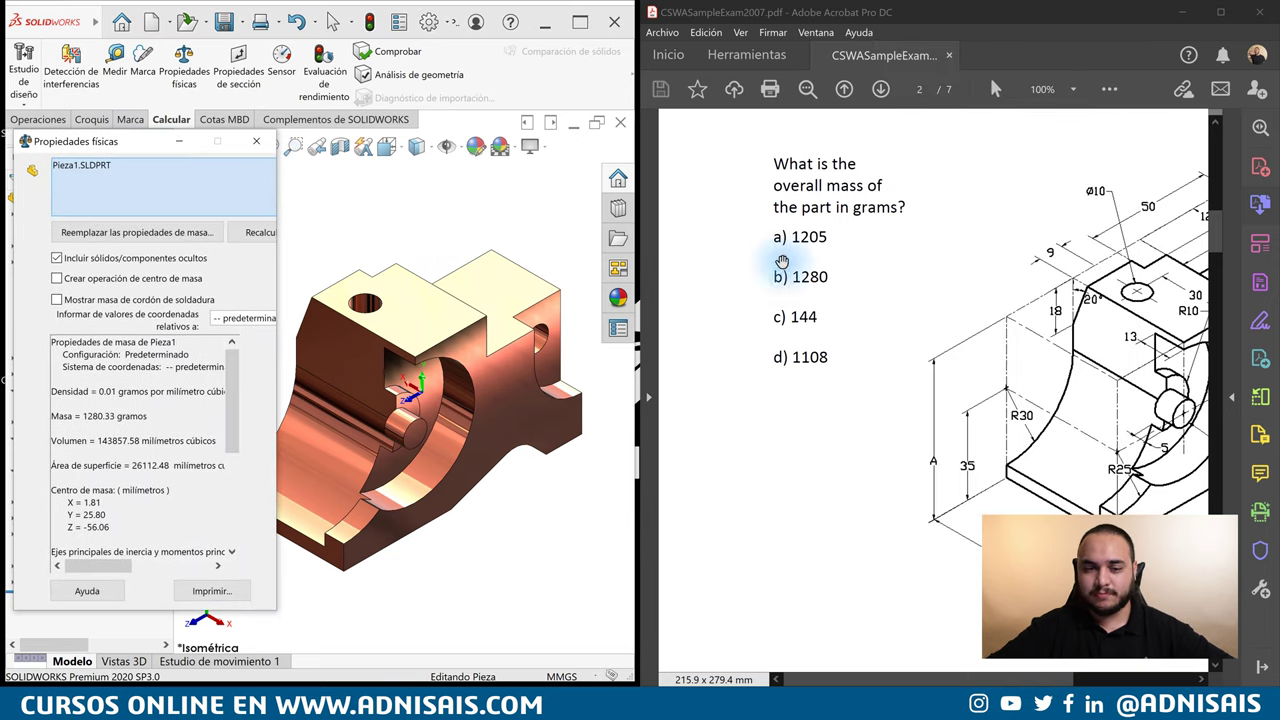
{"action": "left_click", "coordinate": [981, 262]}
{"action": "key", "text": "ctrl+0"}
Scroll the exam PDF to Question 5 on page 5 and close the Physical Properties results.
{"action": "scroll", "coordinate": [978, 275], "scroll_direction": "down", "scroll_amount": 1}
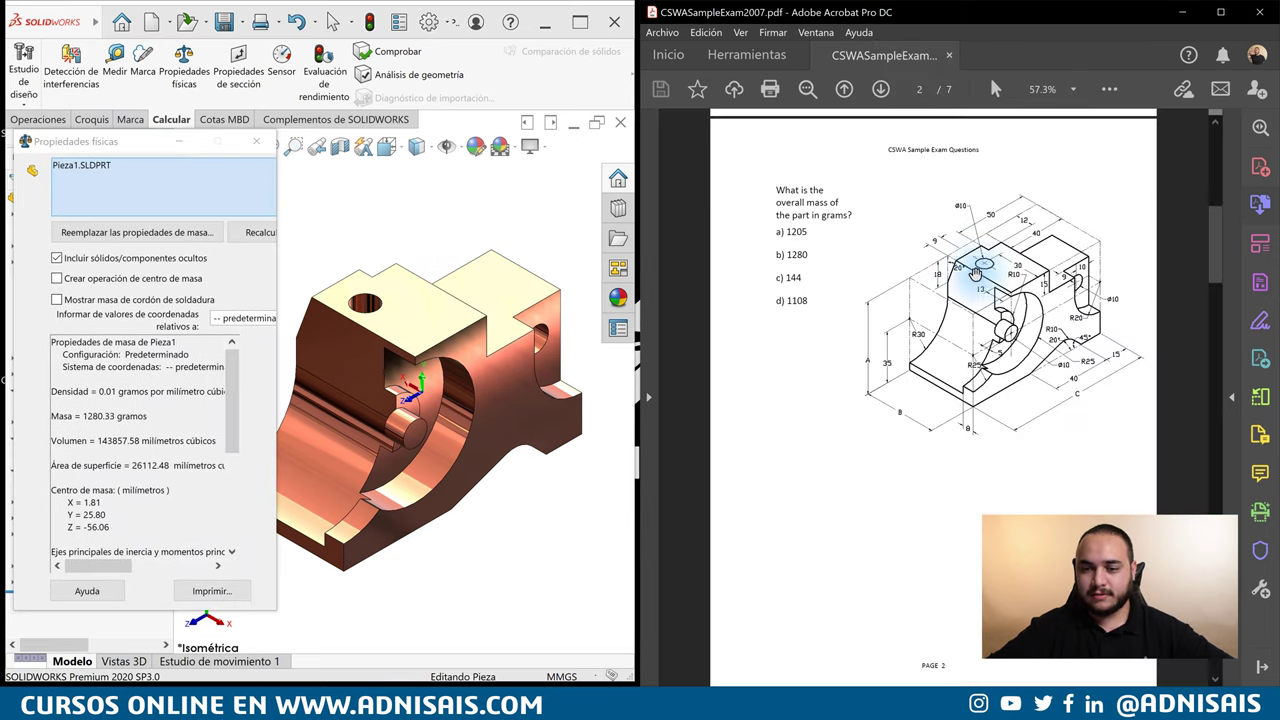
{"action": "scroll", "coordinate": [971, 310], "scroll_direction": "down", "scroll_amount": 2}
{"action": "scroll", "coordinate": [955, 330], "scroll_direction": "down", "scroll_amount": 2}
{"action": "scroll", "coordinate": [948, 329], "scroll_direction": "down", "scroll_amount": 3}
{"action": "scroll", "coordinate": [955, 345], "scroll_direction": "down", "scroll_amount": 3}
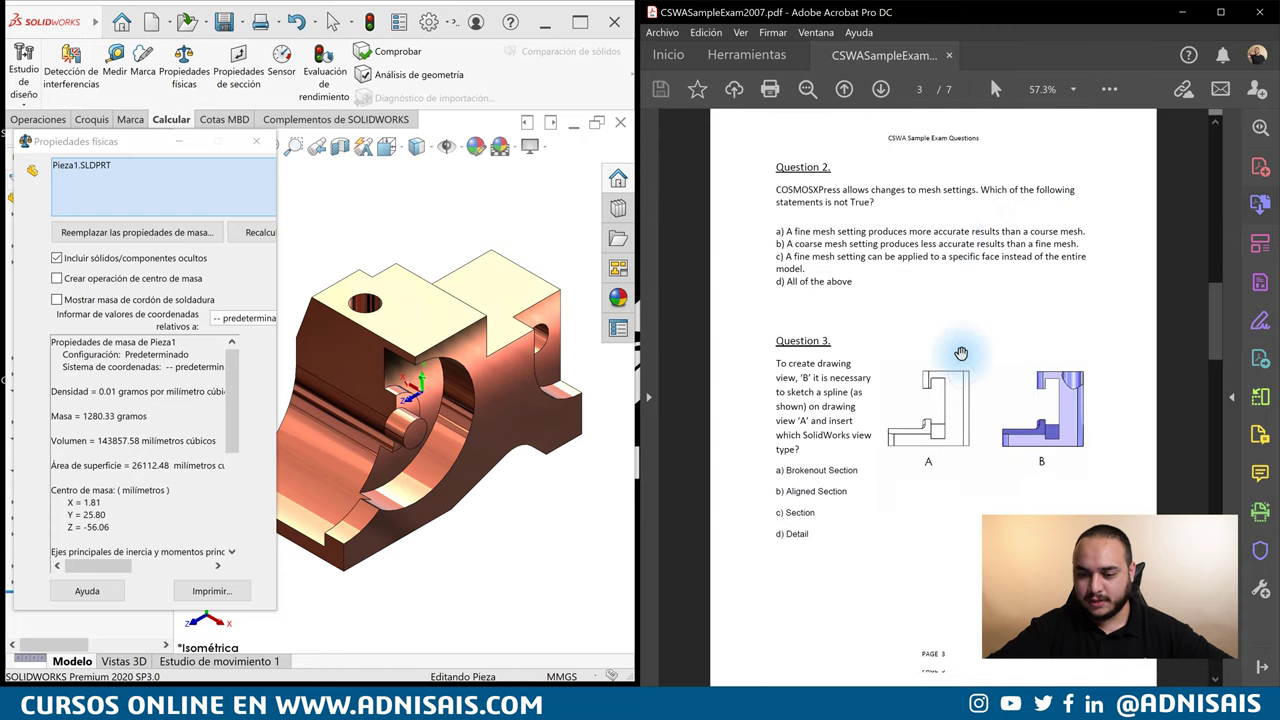
{"action": "scroll", "coordinate": [963, 360], "scroll_direction": "down", "scroll_amount": 3}
{"action": "scroll", "coordinate": [960, 330], "scroll_direction": "down", "scroll_amount": 2}
{"action": "scroll", "coordinate": [958, 288], "scroll_direction": "up", "scroll_amount": 3}
{"action": "scroll", "coordinate": [965, 330], "scroll_direction": "up", "scroll_amount": 1}
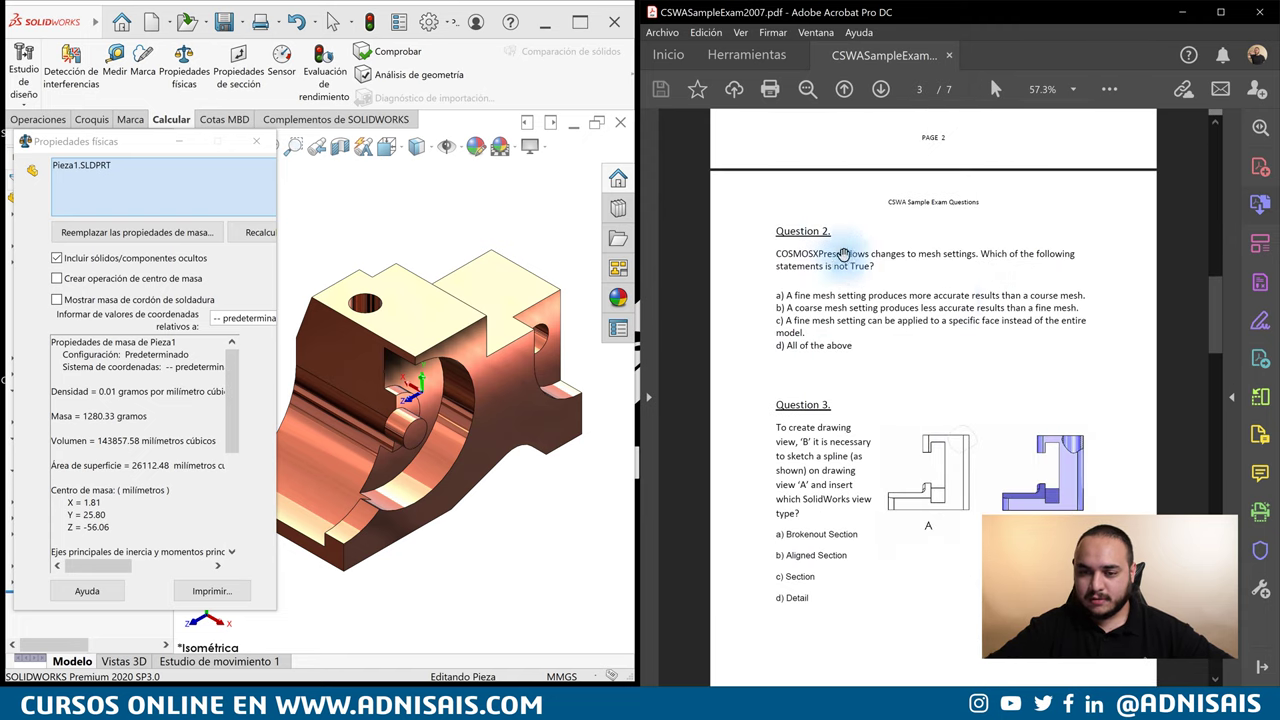
{"action": "scroll", "coordinate": [980, 320], "scroll_direction": "down", "scroll_amount": 5}
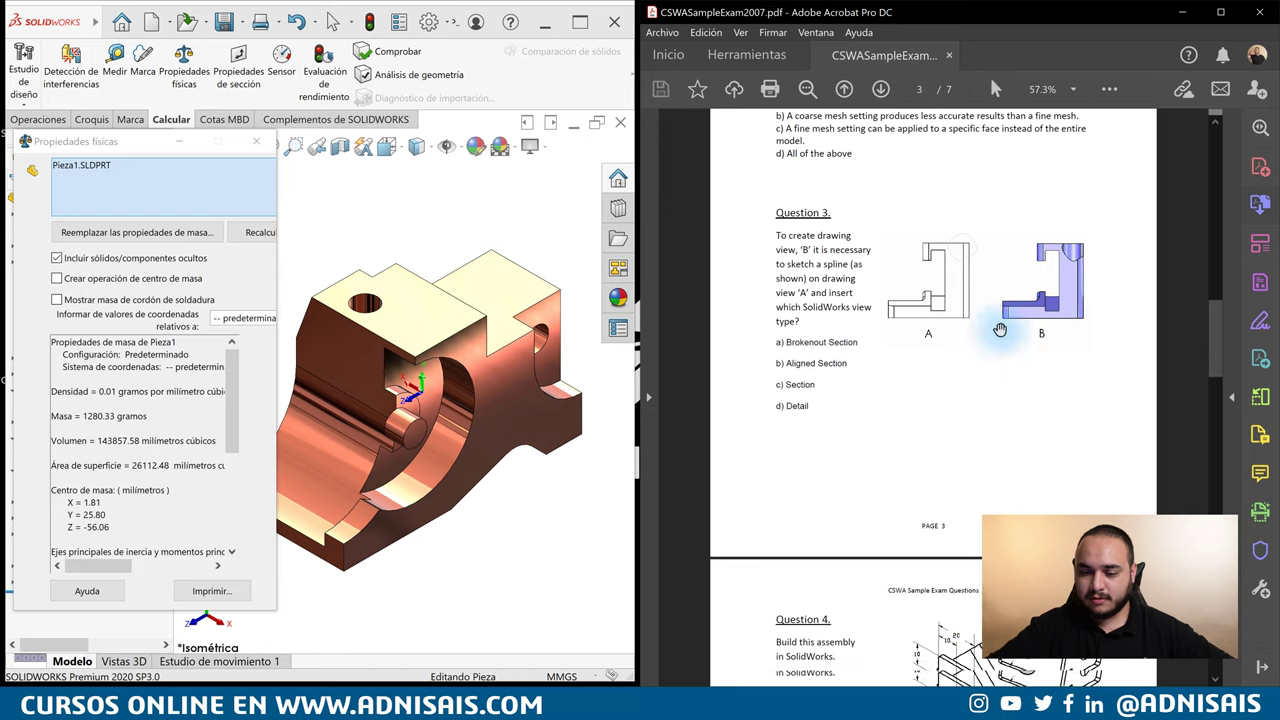
{"action": "mouse_move", "coordinate": [1217, 331]}
{"action": "left_mouse_down"}
{"action": "mouse_move", "coordinate": [1218, 585]}
{"action": "mouse_move", "coordinate": [1218, 470]}
{"action": "left_mouse_up"}
{"action": "left_click", "coordinate": [352, 275]}
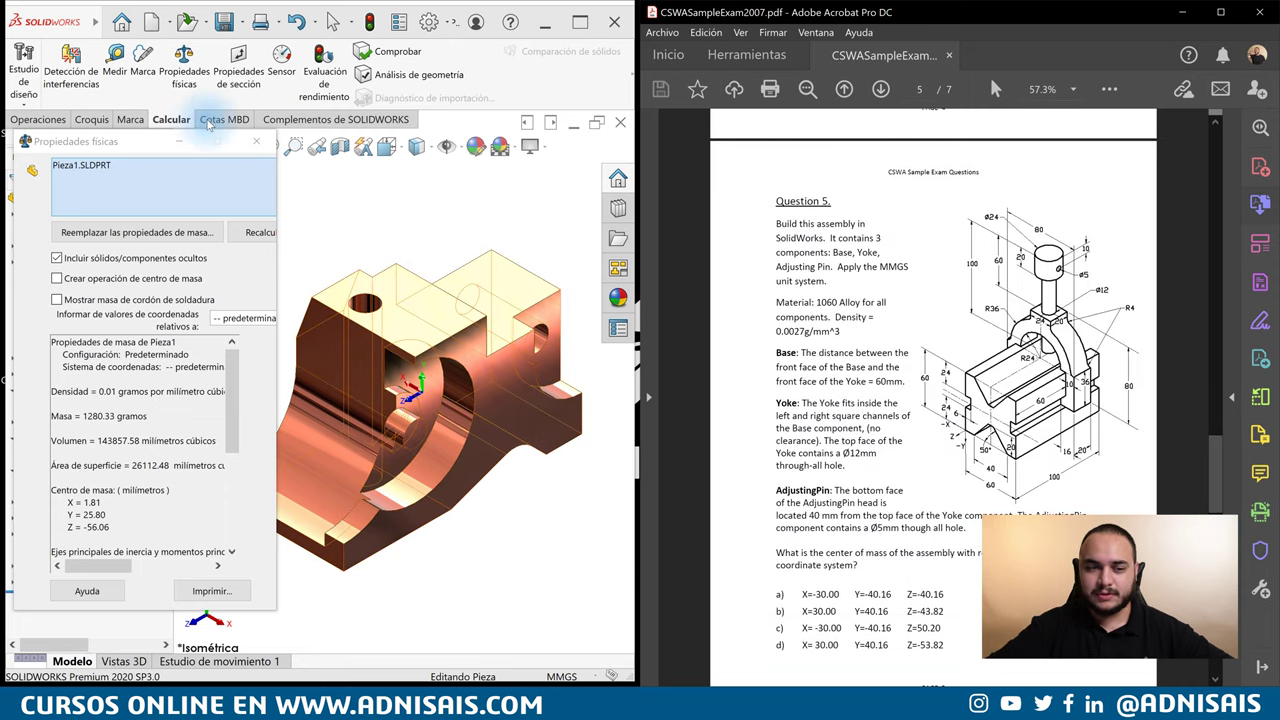
{"action": "left_click", "coordinate": [249, 145]}
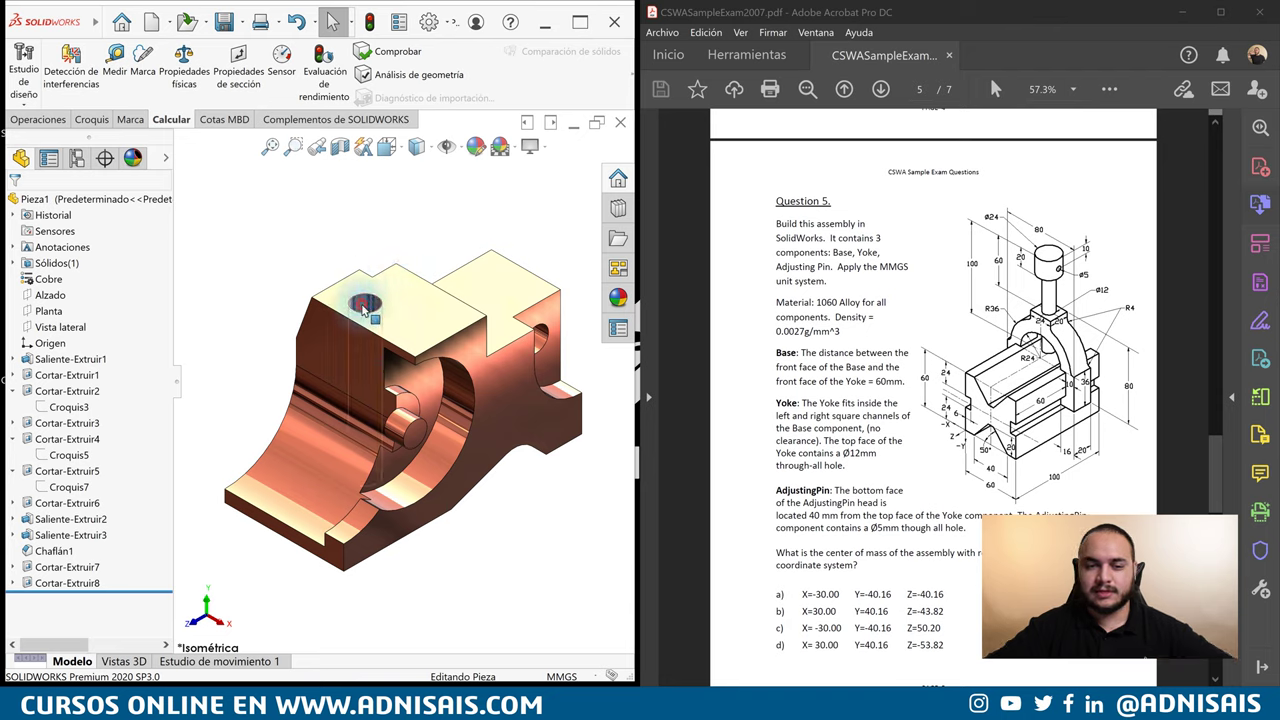
Select the Ø10 hole, the base's top face and the slot's side face to review them.
{"action": "left_click", "coordinate": [363, 308]}
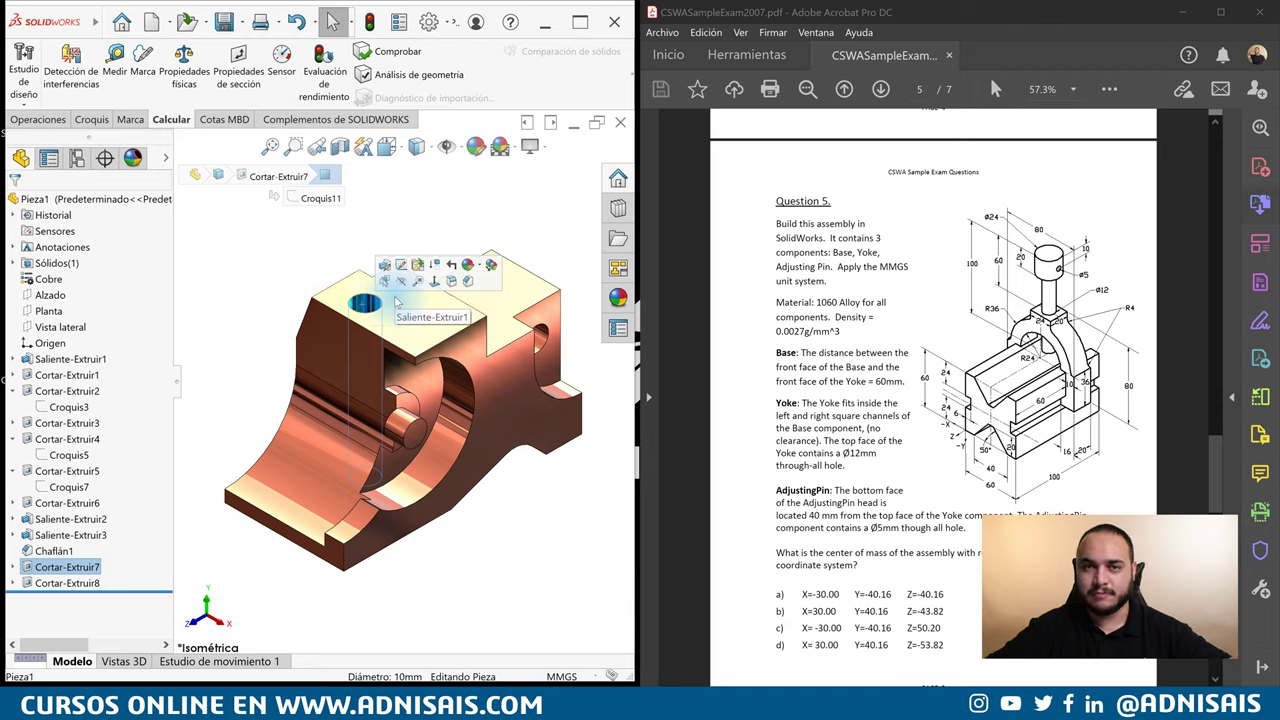
{"action": "left_click", "coordinate": [376, 312]}
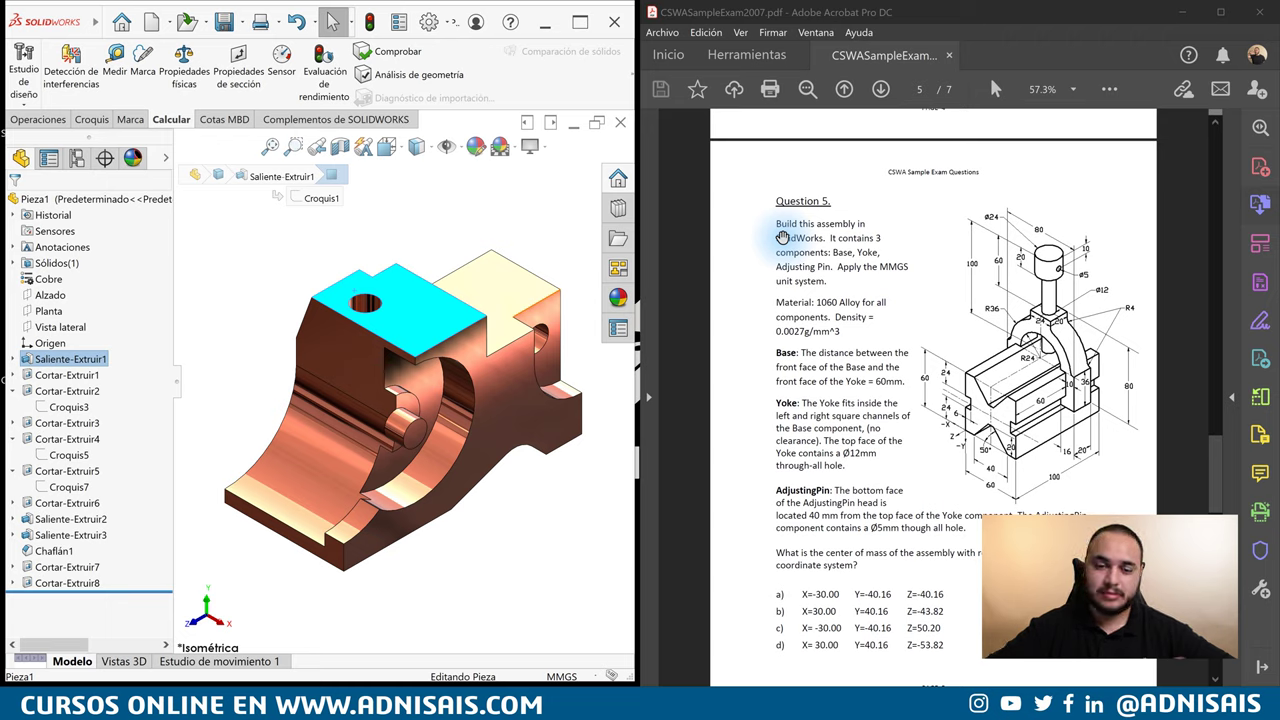
{"action": "left_click", "coordinate": [539, 345]}
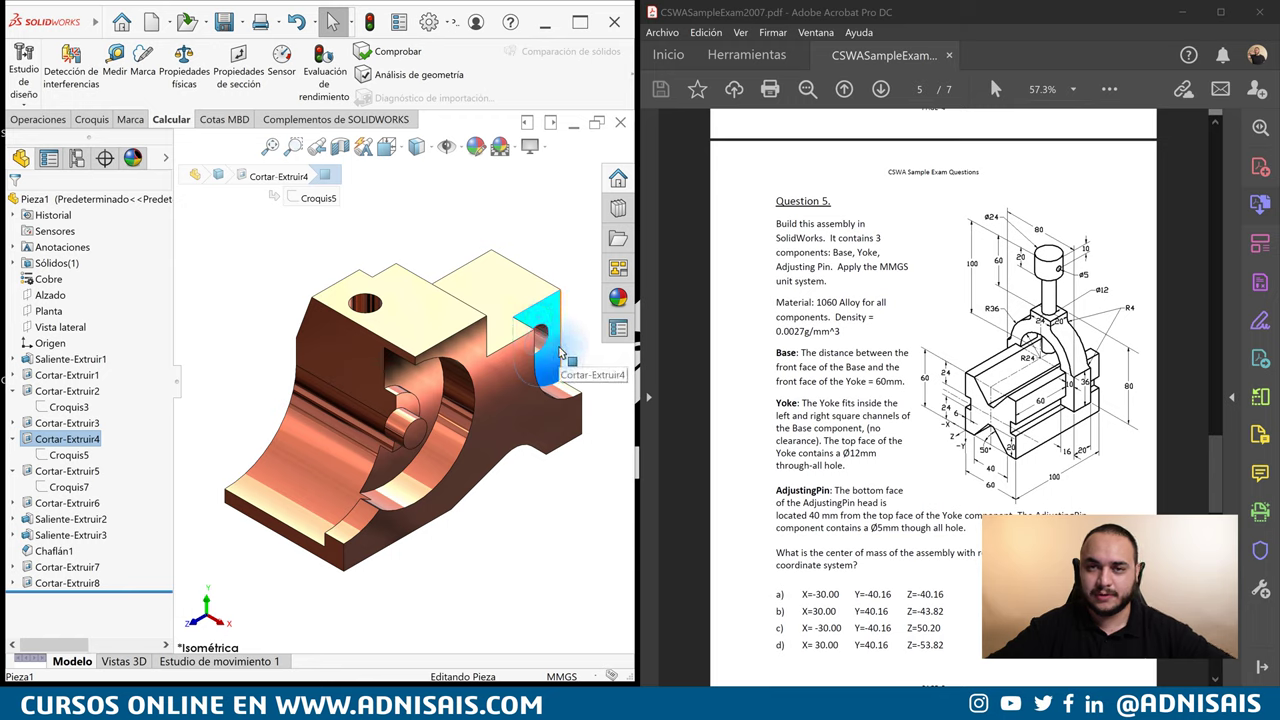
{"action": "left_click", "coordinate": [567, 357]}
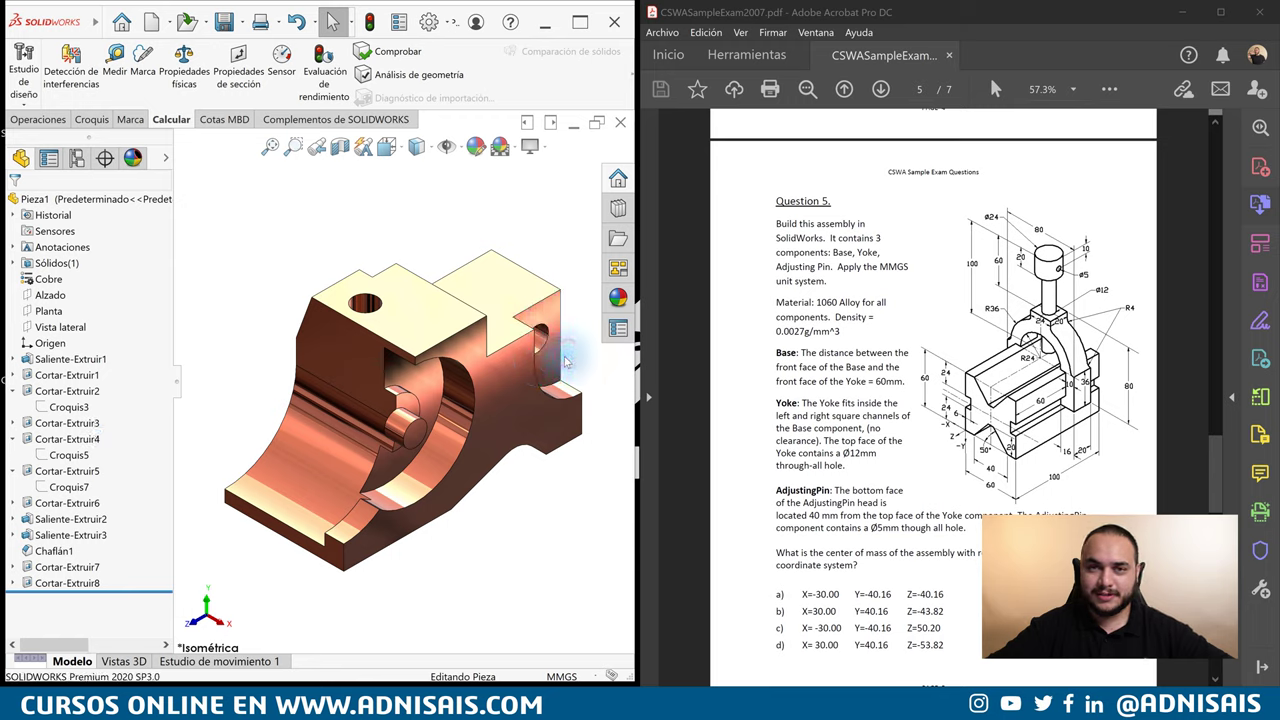